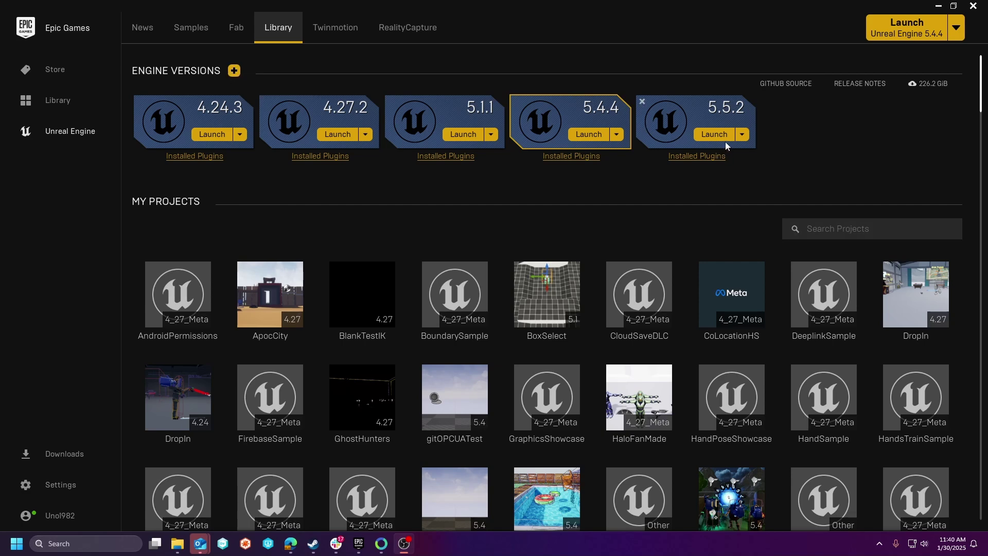
Step: Review the installed plugins and the installation options, including target platforms, of Unreal Engine 5.5.2
{"action": "left_click", "coordinate": [709, 158]}
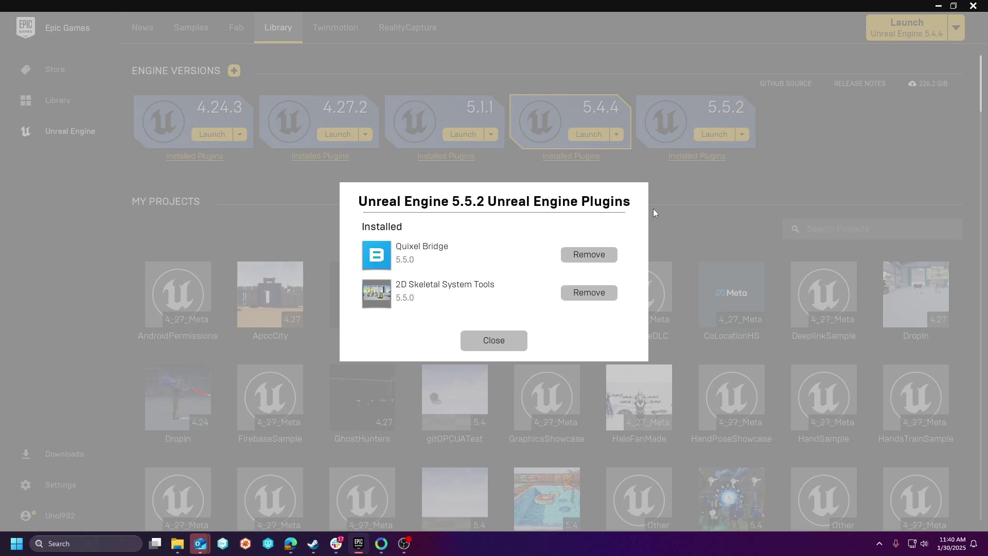
{"action": "left_click", "coordinate": [494, 341]}
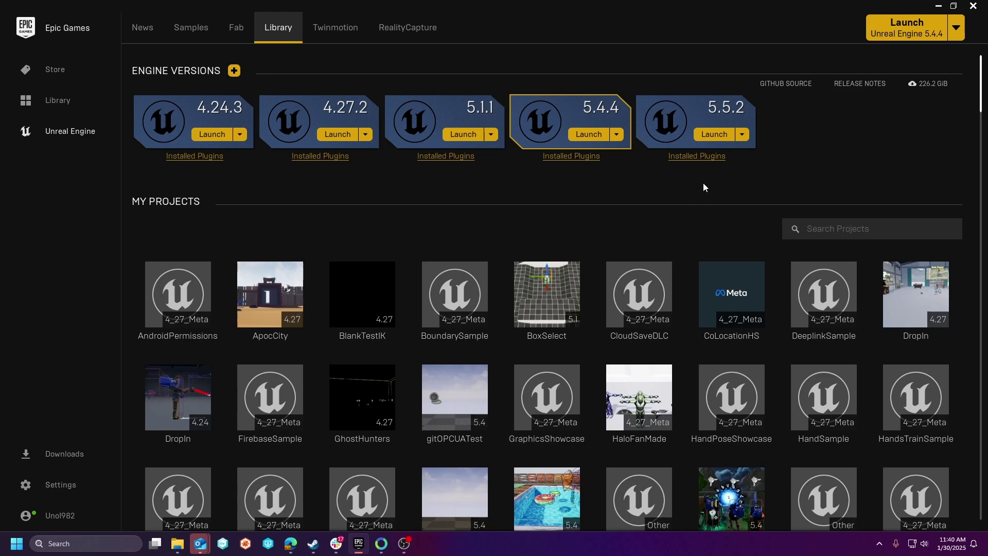
{"action": "left_click", "coordinate": [742, 134]}
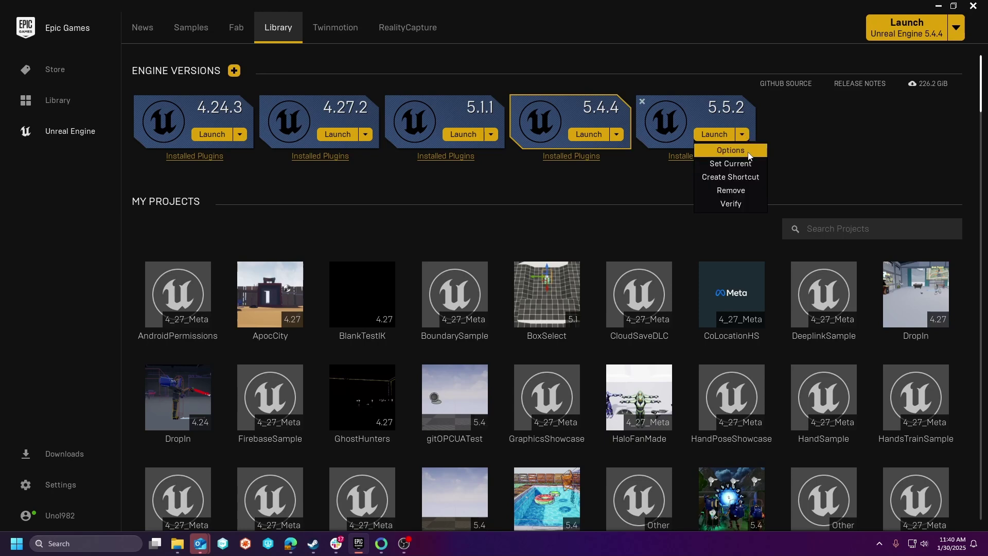
{"action": "left_click", "coordinate": [741, 151]}
{"action": "scroll", "coordinate": [591, 257], "scroll_direction": "down", "scroll_amount": 2}
{"action": "scroll", "coordinate": [566, 247], "scroll_direction": "up", "scroll_amount": 2}
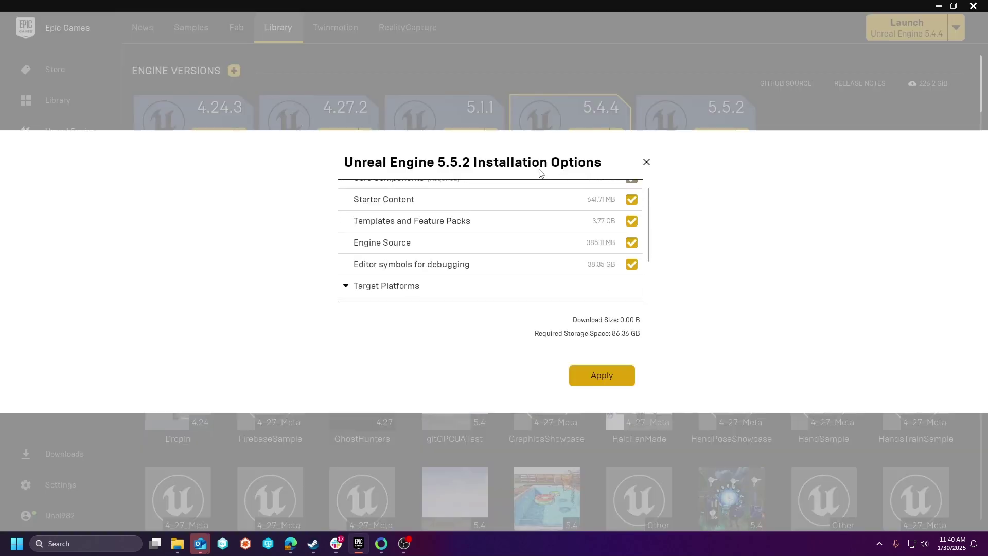
{"action": "scroll", "coordinate": [531, 232], "scroll_direction": "up", "scroll_amount": 1}
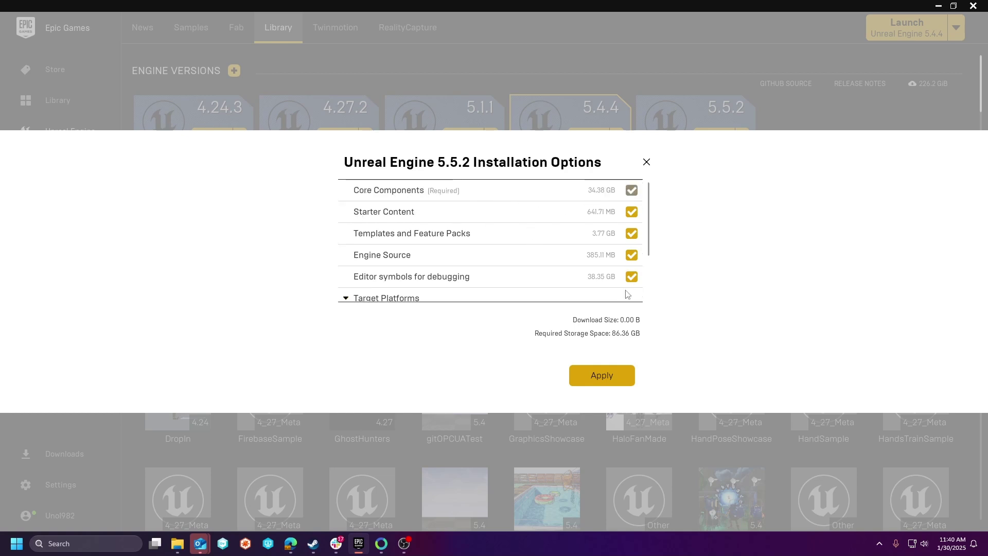
{"action": "scroll", "coordinate": [482, 252], "scroll_direction": "down", "scroll_amount": 1}
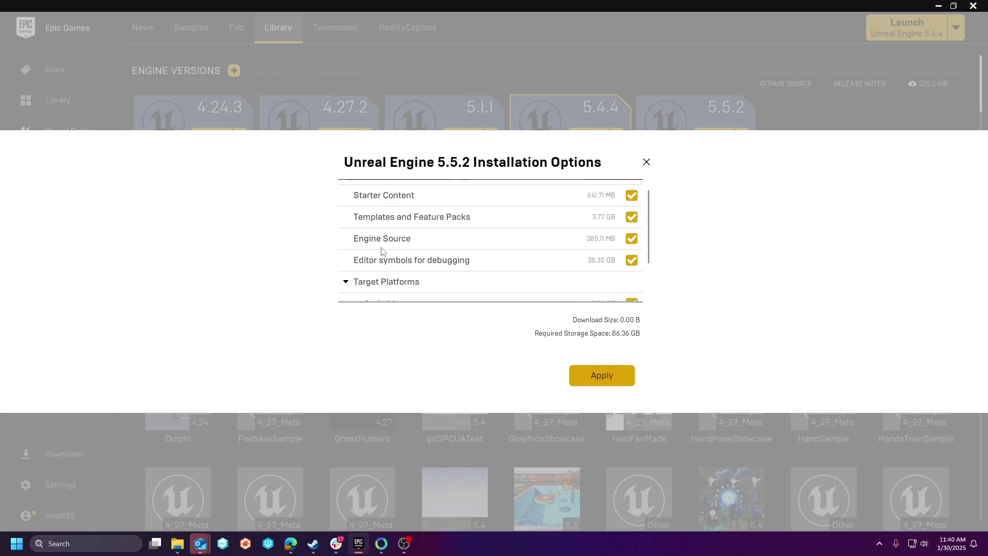
{"action": "scroll", "coordinate": [590, 228], "scroll_direction": "down", "scroll_amount": 2}
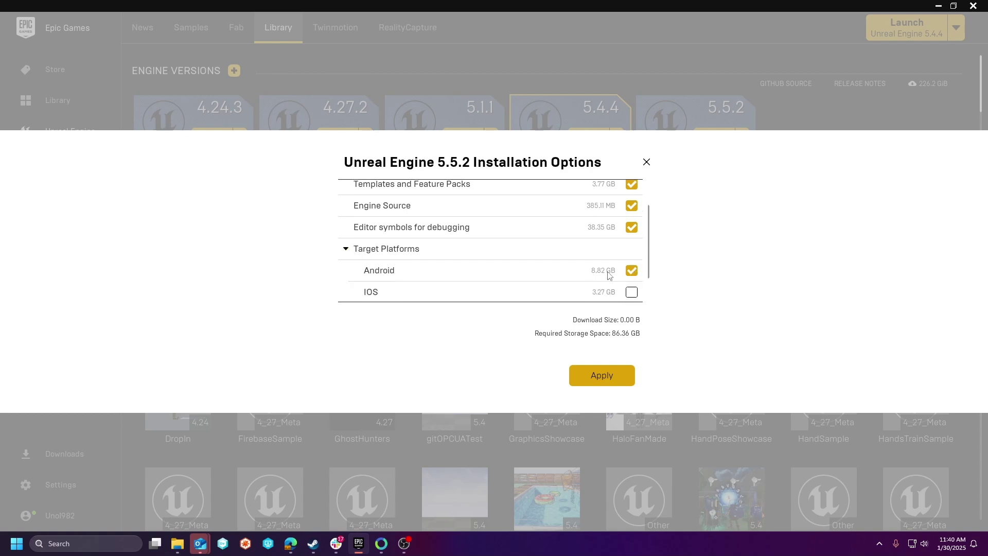
{"action": "scroll", "coordinate": [548, 260], "scroll_direction": "down", "scroll_amount": 3}
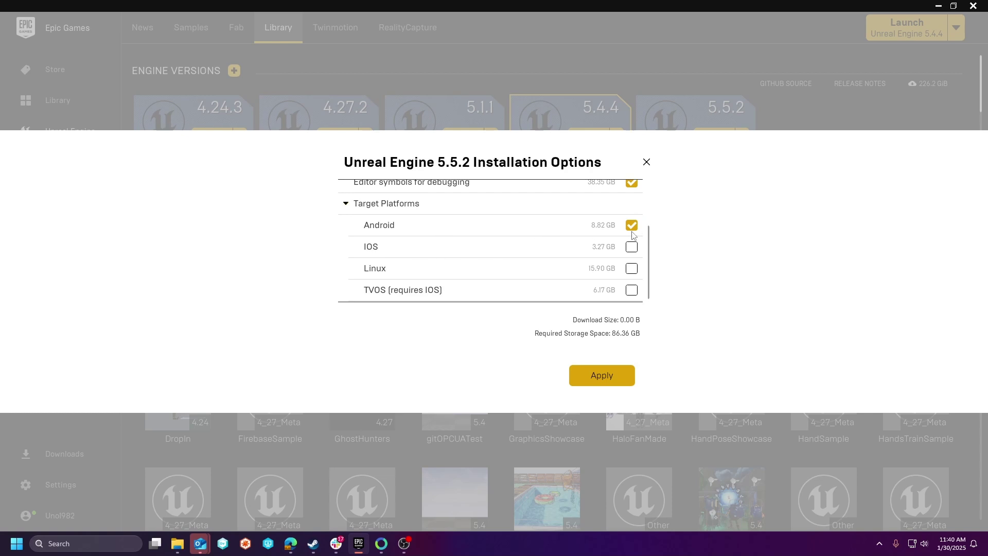
{"action": "scroll", "coordinate": [631, 230], "scroll_direction": "up", "scroll_amount": 4}
{"action": "scroll", "coordinate": [632, 230], "scroll_direction": "up", "scroll_amount": 2}
{"action": "left_click", "coordinate": [647, 161]}
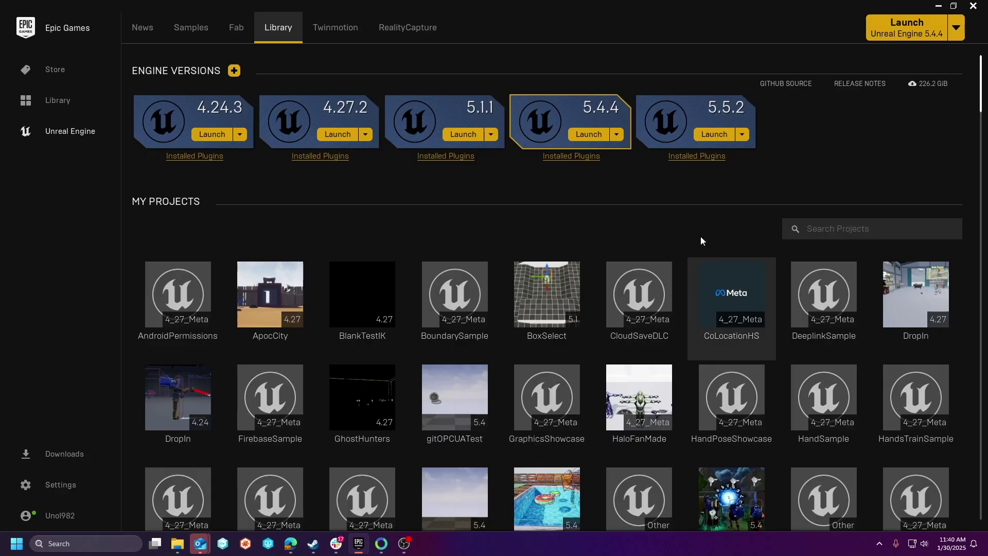
Step: Launch Unreal Engine 5.5.2 to reach its project browser
{"action": "left_click", "coordinate": [702, 135]}
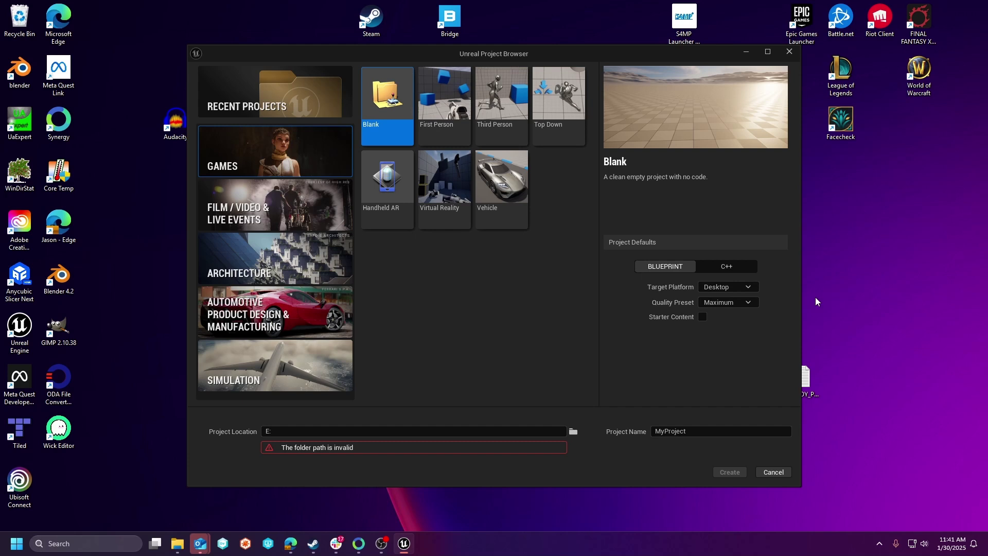
Step: Switch the blank game project's type to C++ and return it to Blueprint
{"action": "left_click", "coordinate": [726, 288]}
{"action": "left_click", "coordinate": [643, 303]}
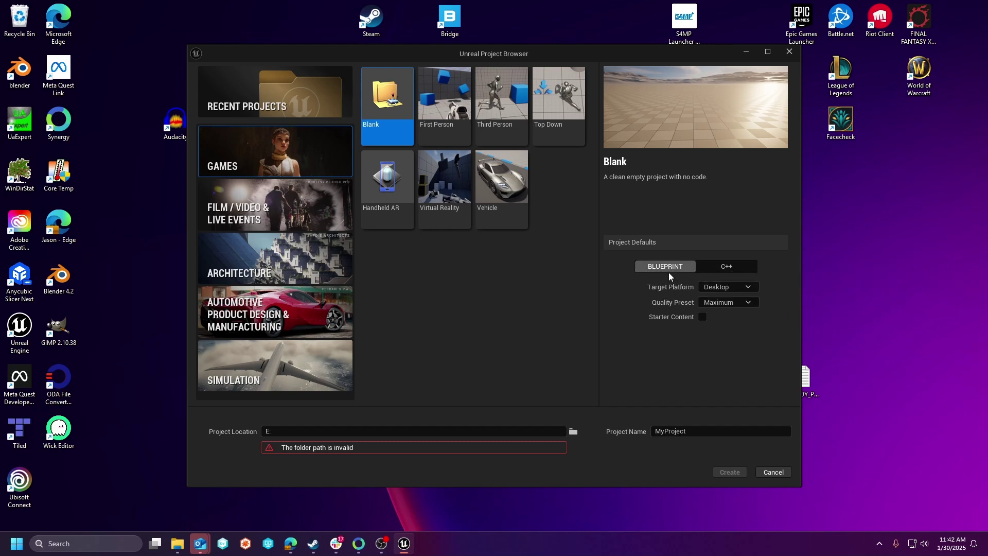
{"action": "left_click", "coordinate": [698, 273]}
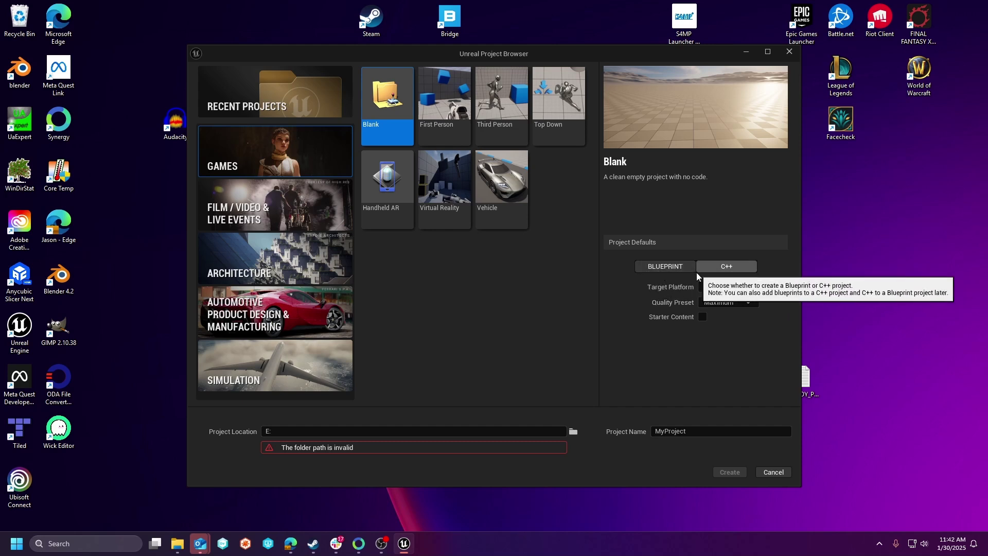
{"action": "left_click", "coordinate": [659, 267]}
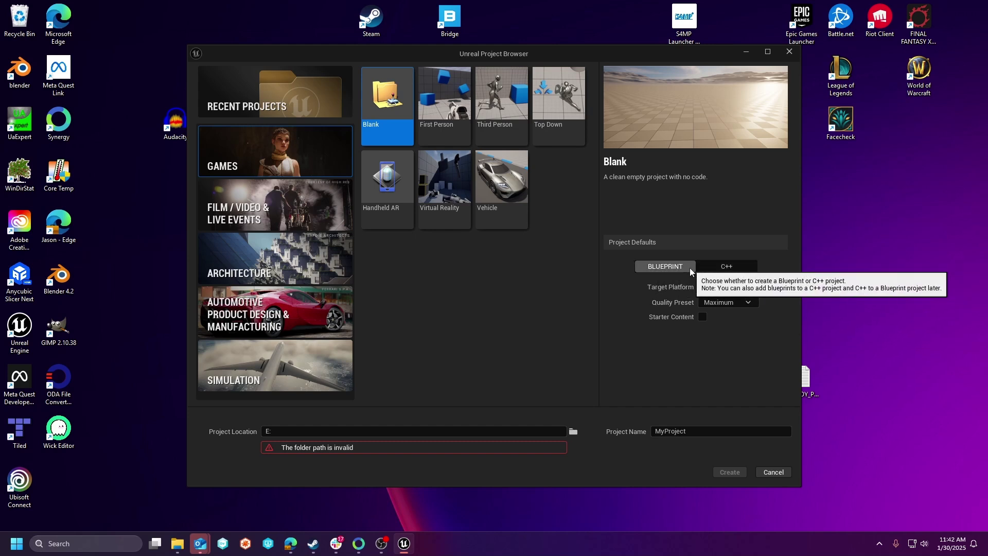
{"action": "left_click", "coordinate": [695, 273]}
{"action": "left_click", "coordinate": [690, 275]}
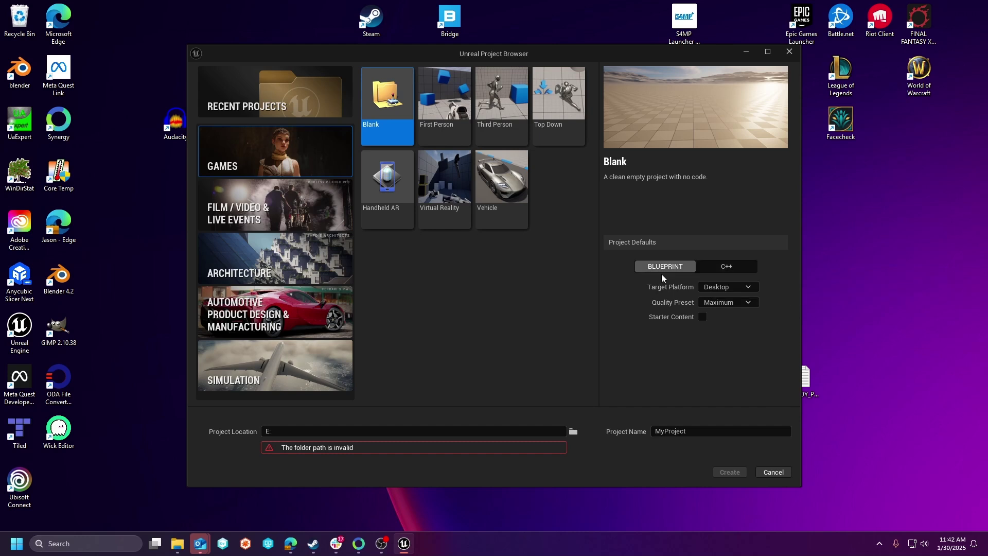
{"action": "left_click", "coordinate": [715, 271]}
{"action": "left_click", "coordinate": [690, 271]}
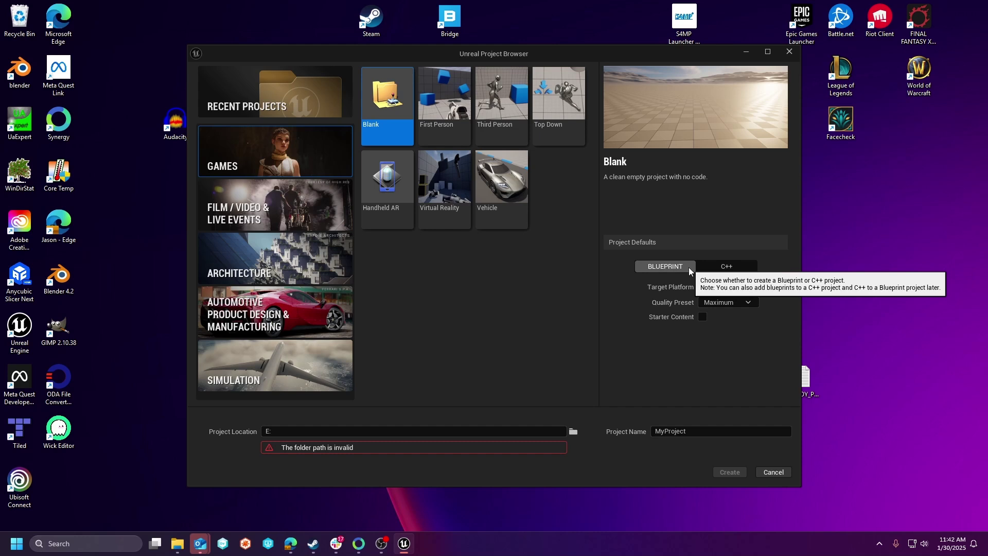
{"action": "left_click", "coordinate": [668, 266]}
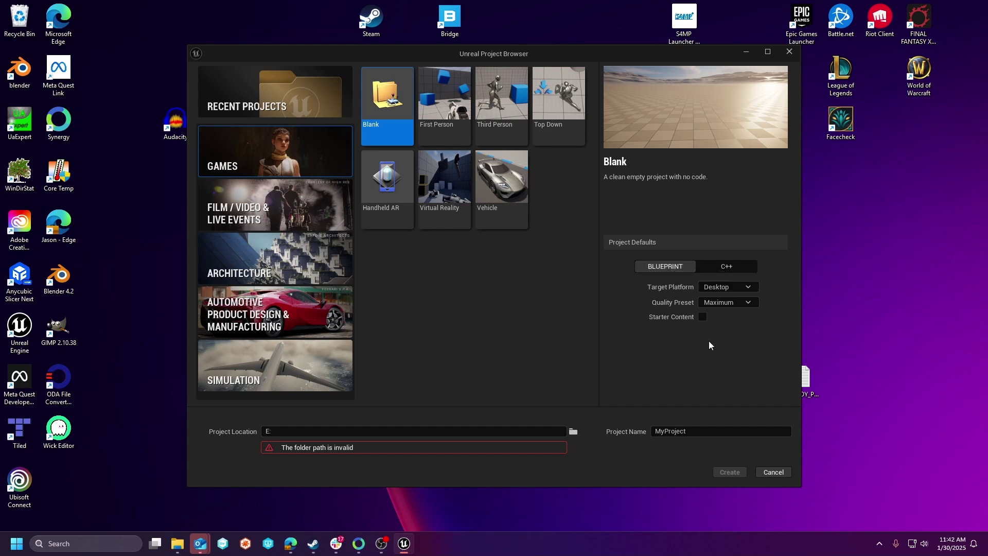
{"action": "left_click", "coordinate": [722, 269]}
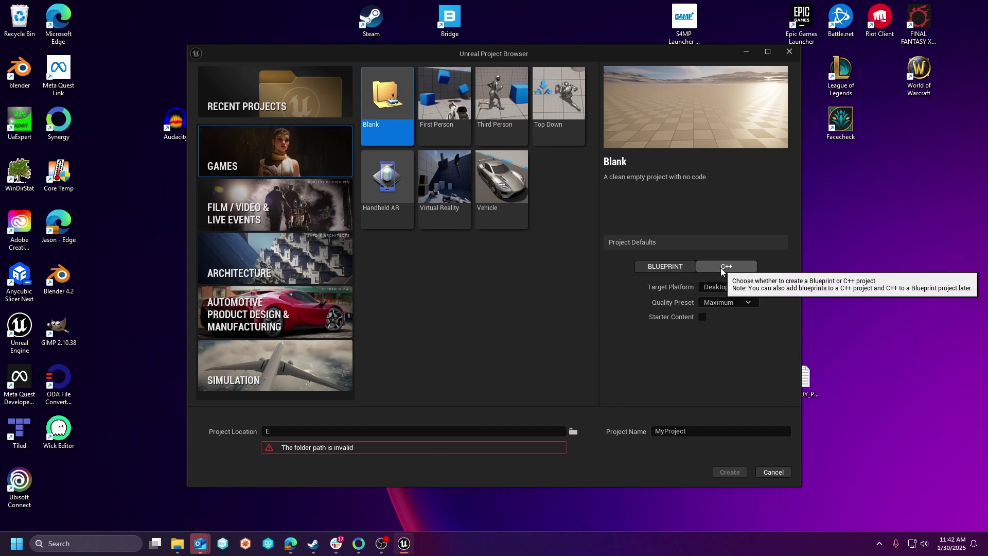
{"action": "left_click", "coordinate": [665, 266]}
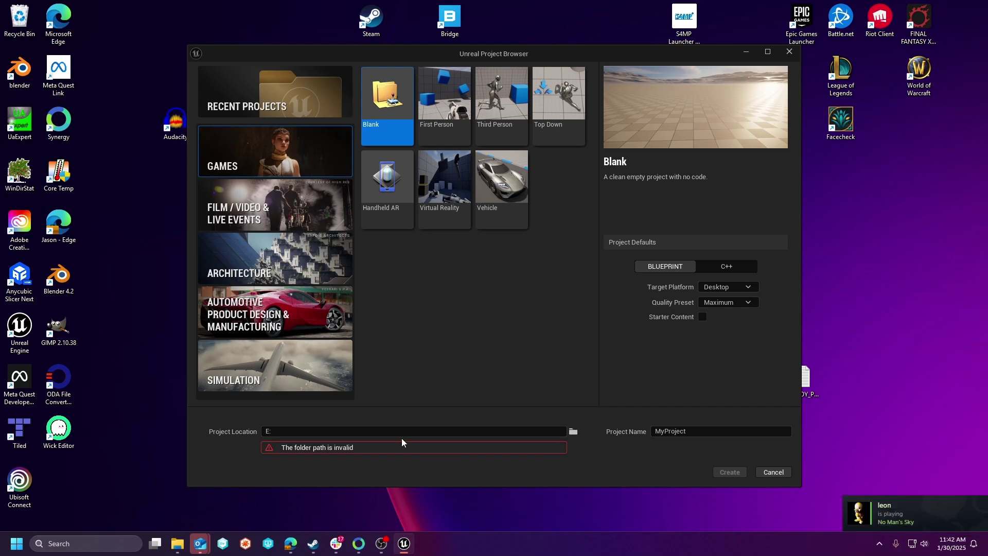
Step: Set the project location to the SecondM2 (E:) drive and create the blank Blueprint project under the name Dev_101
{"action": "left_click", "coordinate": [572, 432]}
{"action": "left_click", "coordinate": [234, 243]}
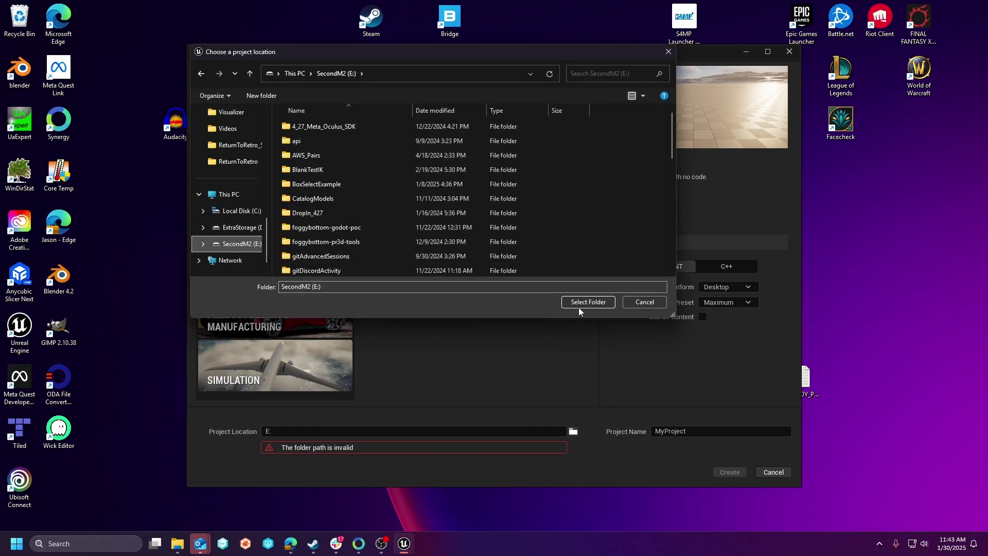
{"action": "left_click", "coordinate": [587, 301]}
{"action": "left_click", "coordinate": [702, 434]}
{"action": "type", "text": "Dev_101"}
{"action": "key", "text": "Return"}
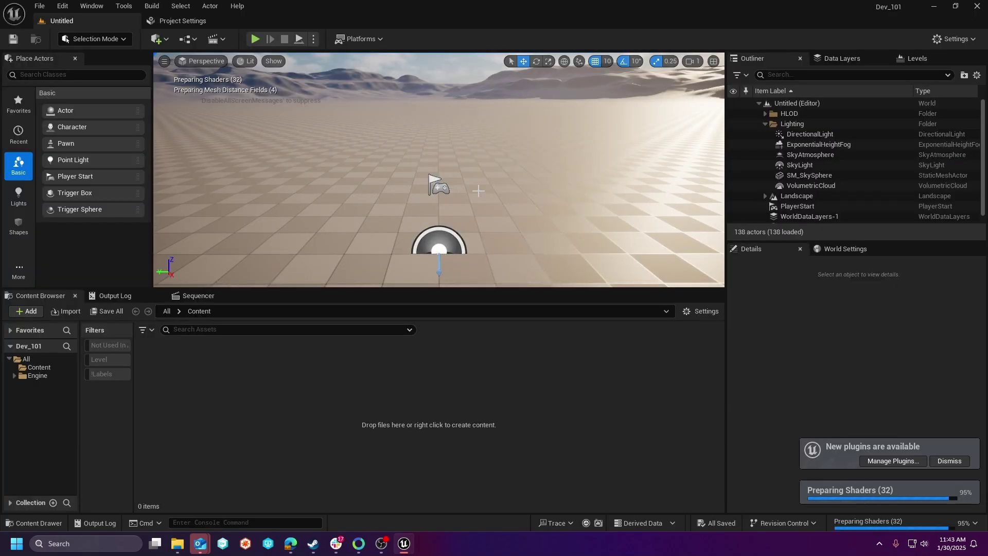
Step: Add the Third Person Blueprint feature pack to the project's Content folder
{"action": "mouse_move", "coordinate": [438, 169]}
{"action": "right_mouse_down"}
{"action": "mouse_move", "coordinate": [350, 164]}
{"action": "mouse_move", "coordinate": [412, 187]}
{"action": "mouse_move", "coordinate": [413, 160]}
{"action": "mouse_move", "coordinate": [452, 162]}
{"action": "mouse_move", "coordinate": [437, 166]}
{"action": "right_mouse_up"}
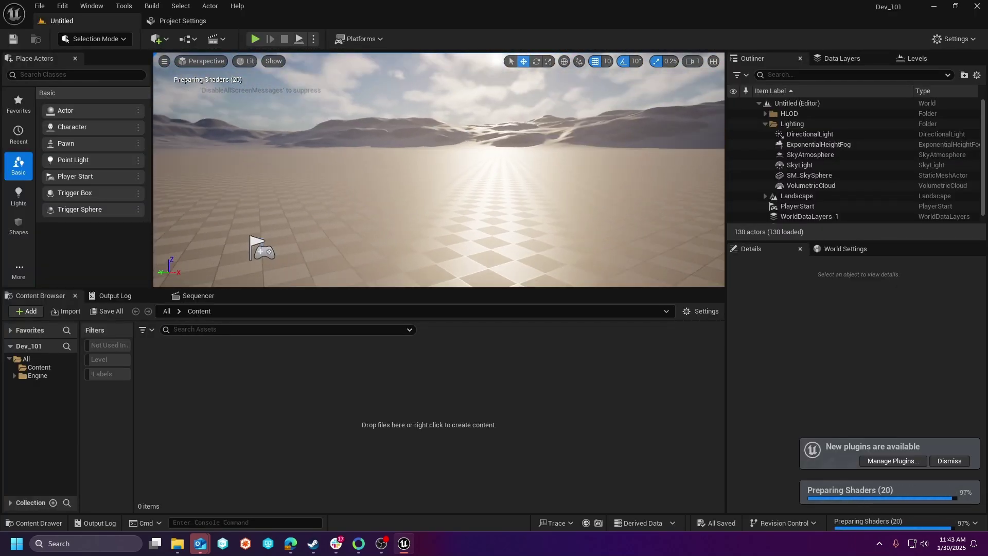
{"action": "left_click", "coordinate": [37, 367]}
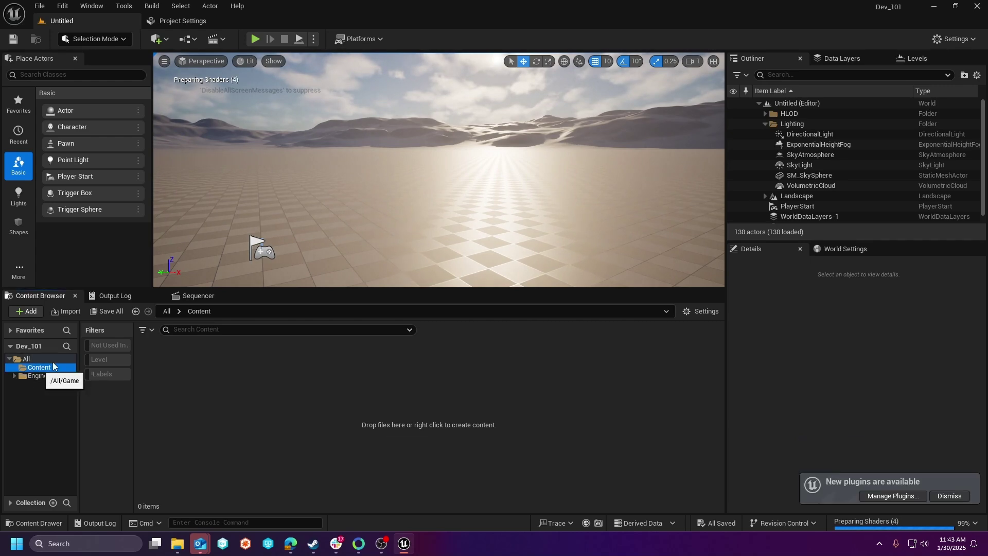
{"action": "right_click_drag", "start_coordinate": [476, 167], "coordinate": [475, 161]}
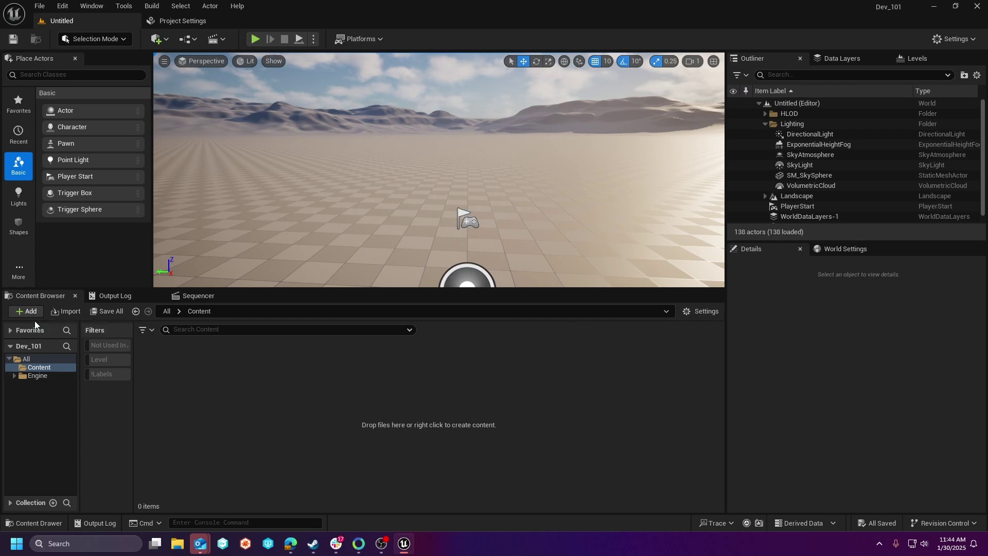
{"action": "left_click", "coordinate": [30, 314]}
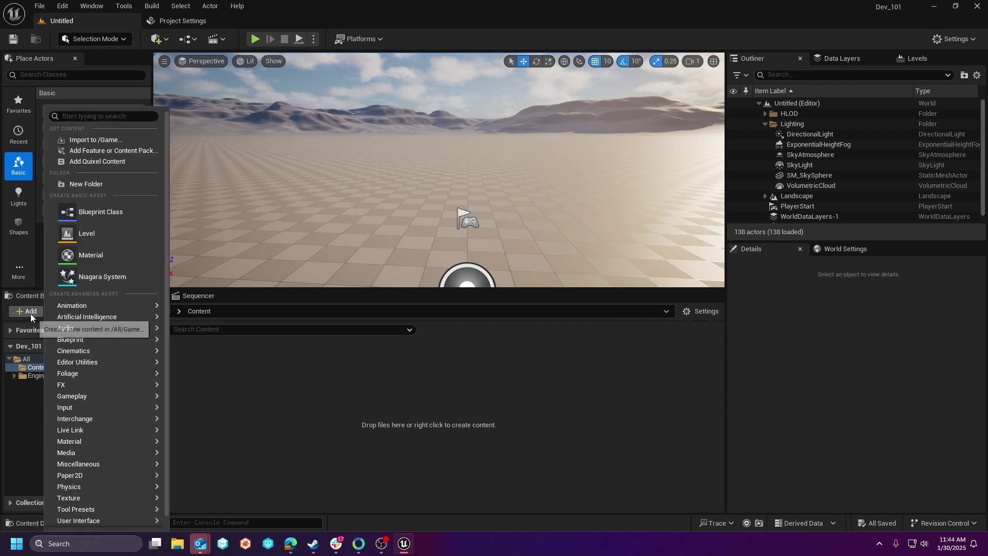
{"action": "left_click", "coordinate": [83, 152]}
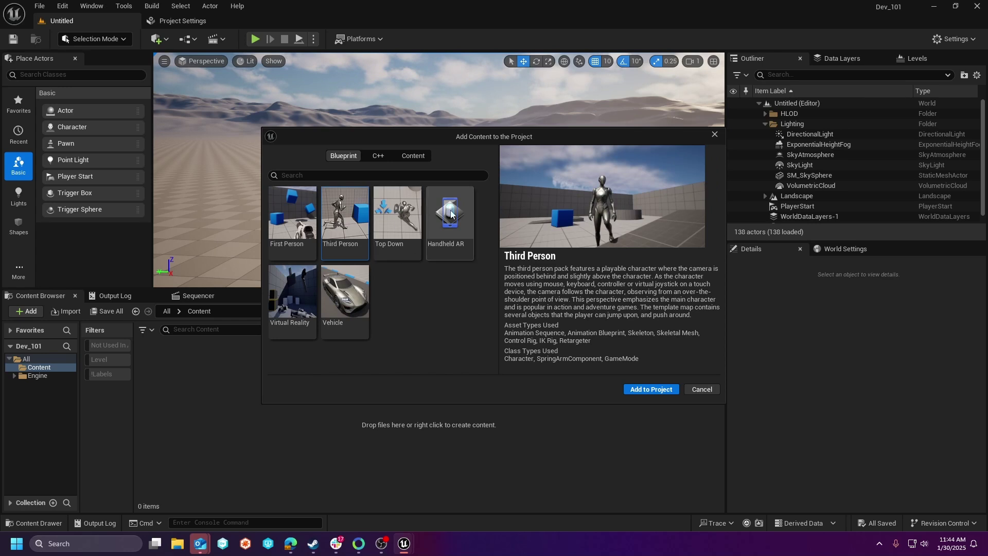
{"action": "left_click", "coordinate": [411, 157]}
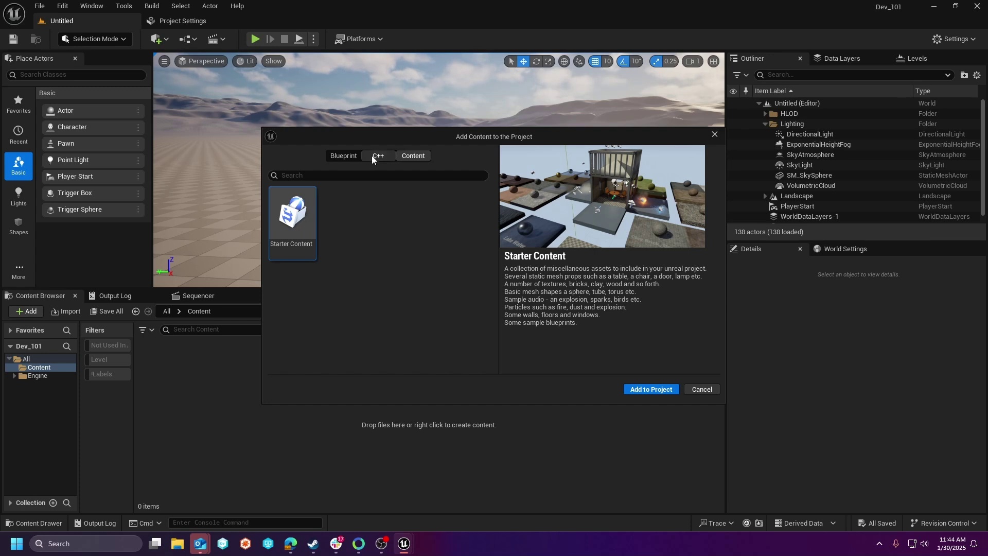
{"action": "left_click", "coordinate": [339, 157]}
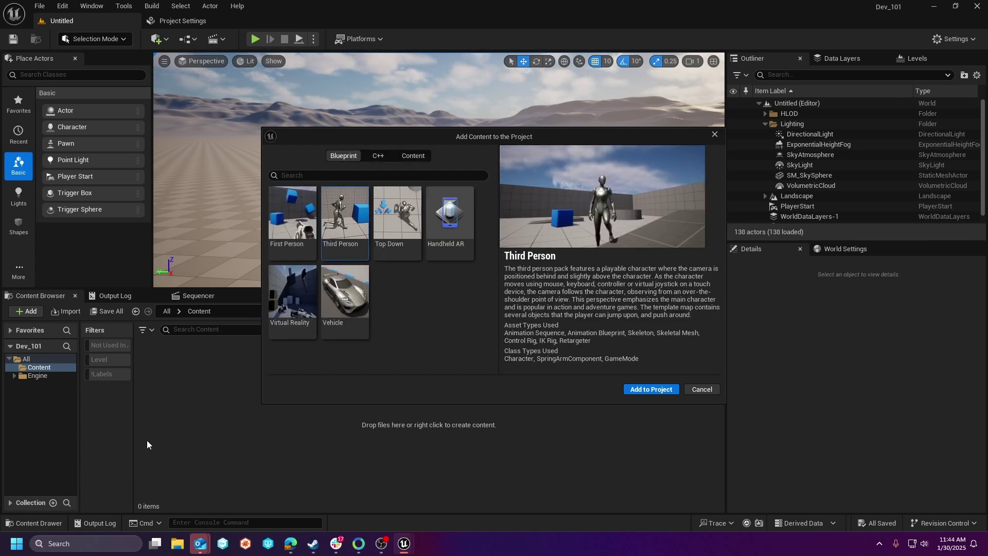
{"action": "left_click", "coordinate": [639, 389]}
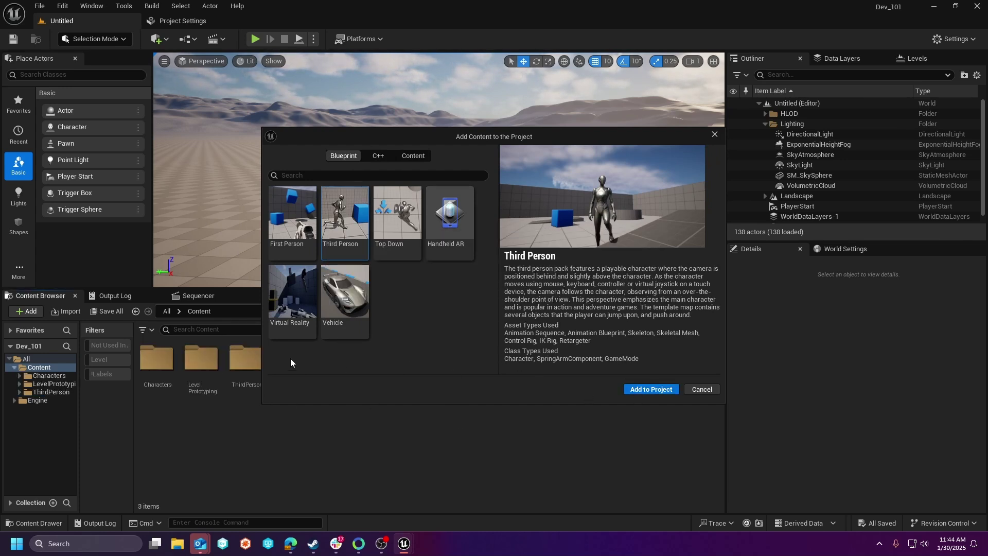
{"action": "left_click", "coordinate": [715, 134]}
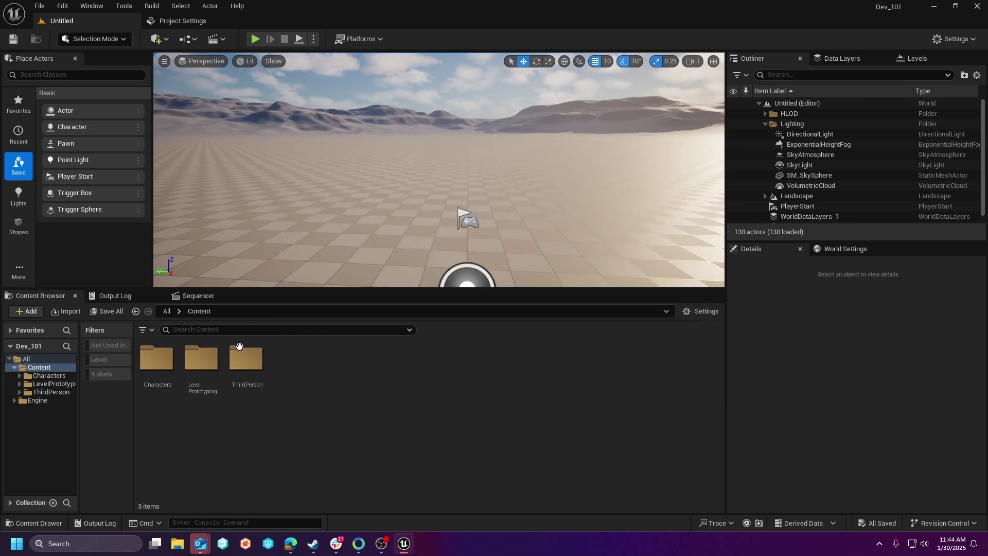
Step: Open the ThirdPersonMap level from the Maps folder inside ThirdPerson
{"action": "double_click", "coordinate": [57, 392]}
{"action": "double_click", "coordinate": [246, 360]}
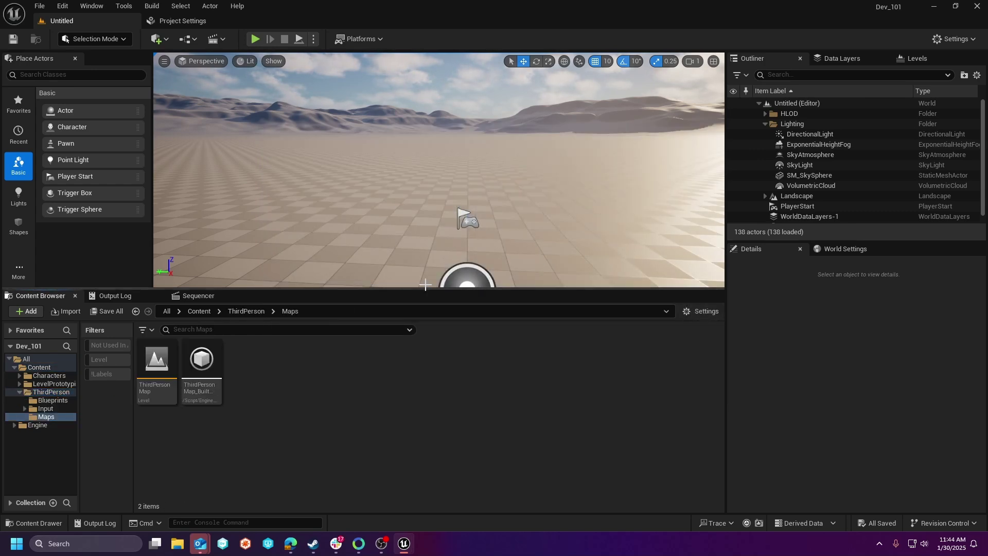
{"action": "left_click", "coordinate": [166, 351]}
{"action": "double_click", "coordinate": [167, 351]}
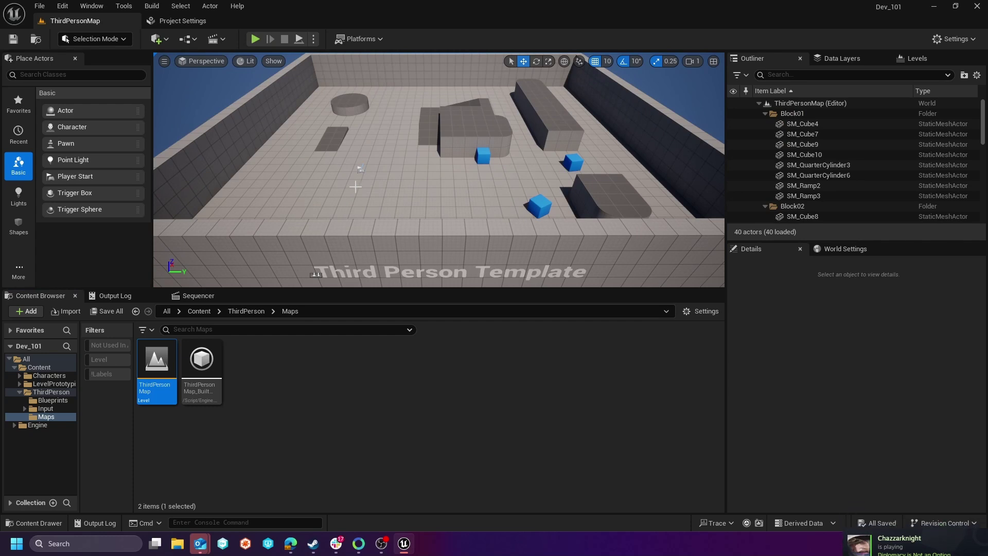
Step: Create a folder named Blueprints directly inside the Content folder
{"action": "left_click", "coordinate": [46, 401]}
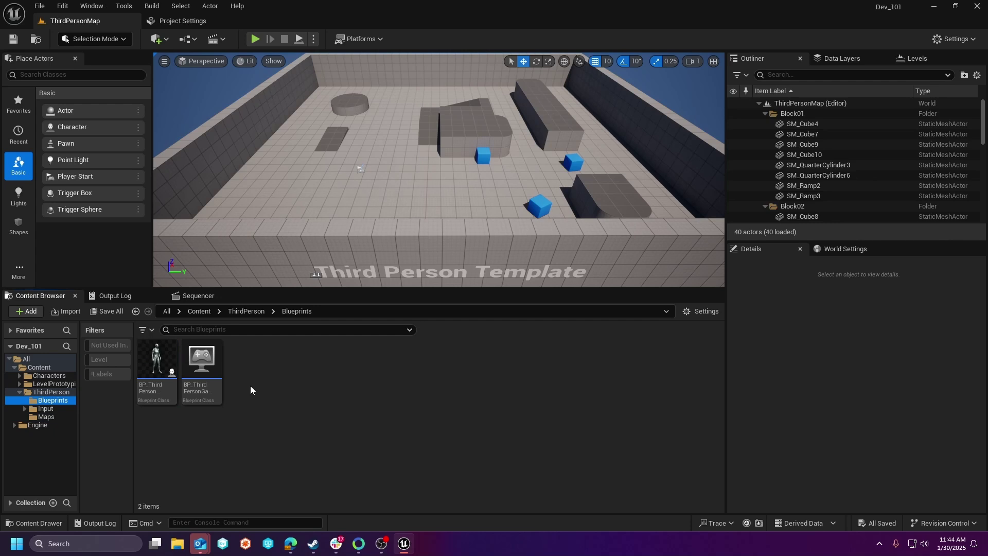
{"action": "left_click", "coordinate": [49, 368]}
{"action": "right_click", "coordinate": [49, 368]}
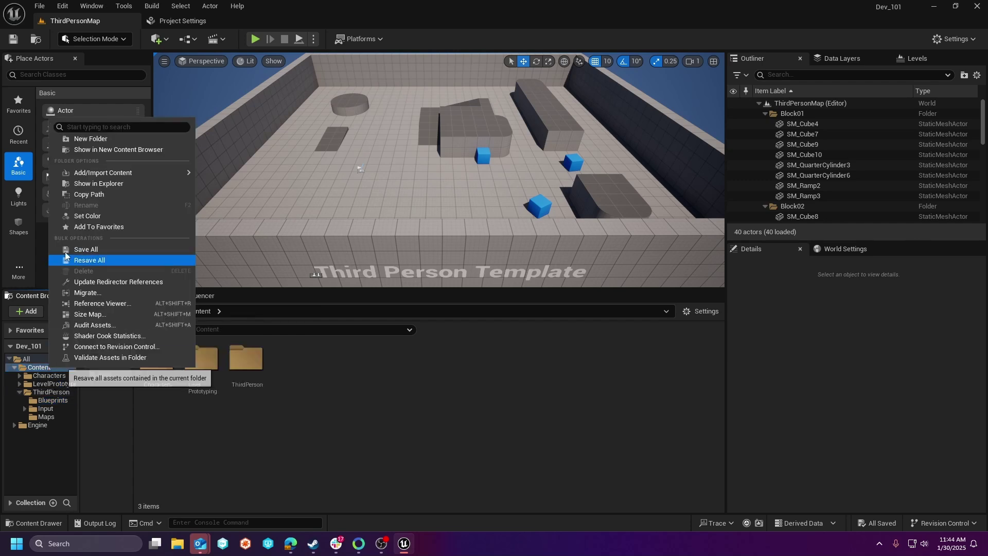
{"action": "left_click", "coordinate": [116, 139]}
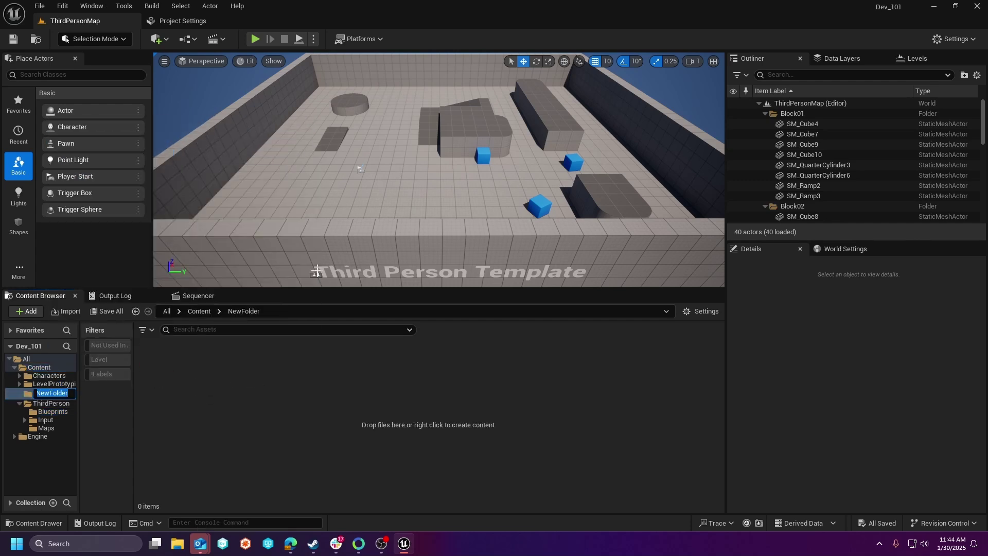
{"action": "type", "text": "Blueprints"}
{"action": "key", "text": "Return"}
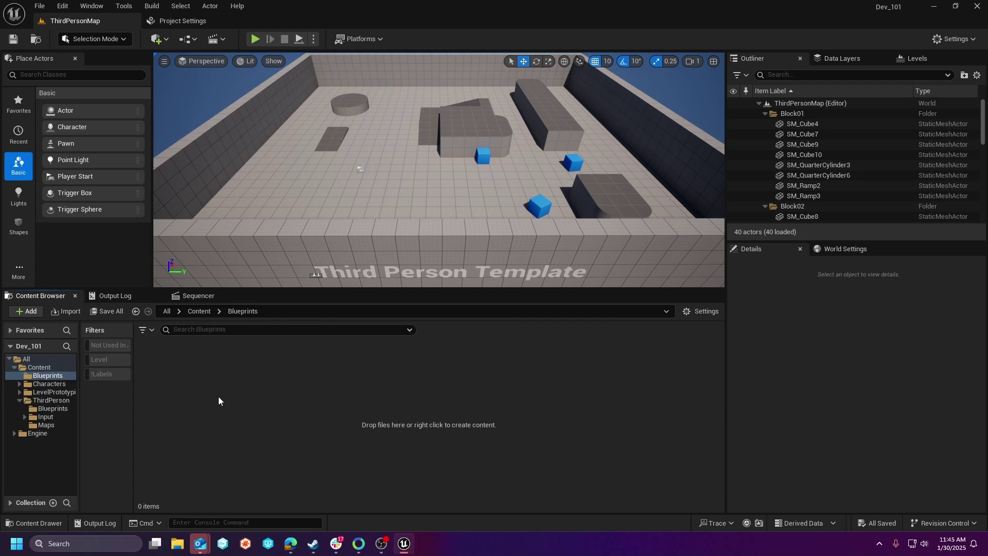
Step: Inspect BP_ThirdPersonGameMode in the ThirdPerson Blueprints folder and the Selected GameMode classes in the level's World Settings
{"action": "left_click", "coordinate": [66, 409]}
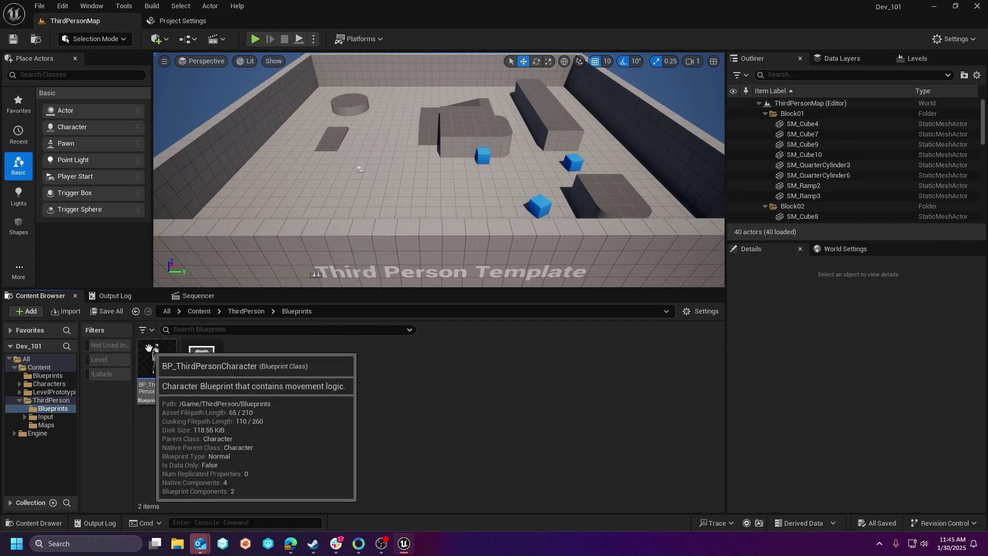
{"action": "left_click", "coordinate": [207, 363]}
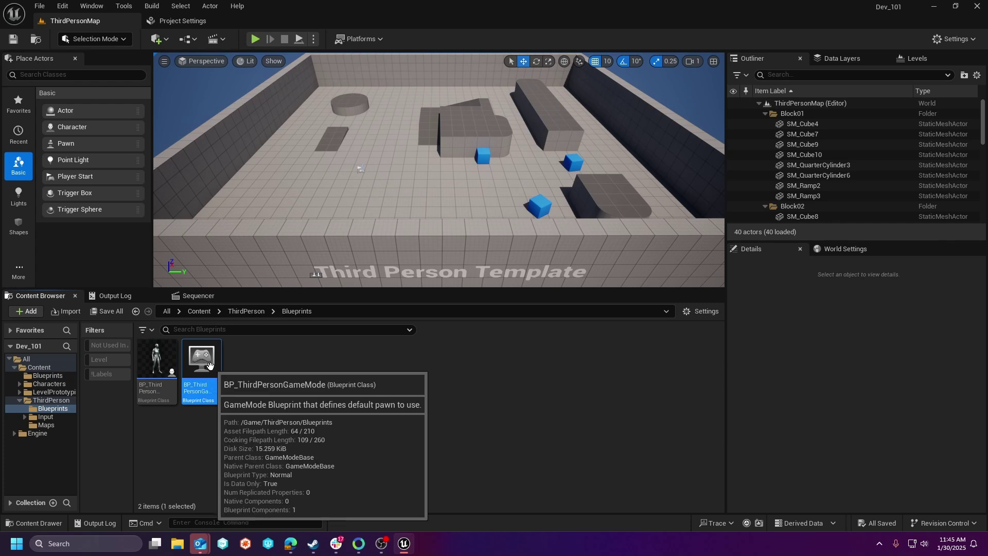
{"action": "left_click", "coordinate": [843, 248]}
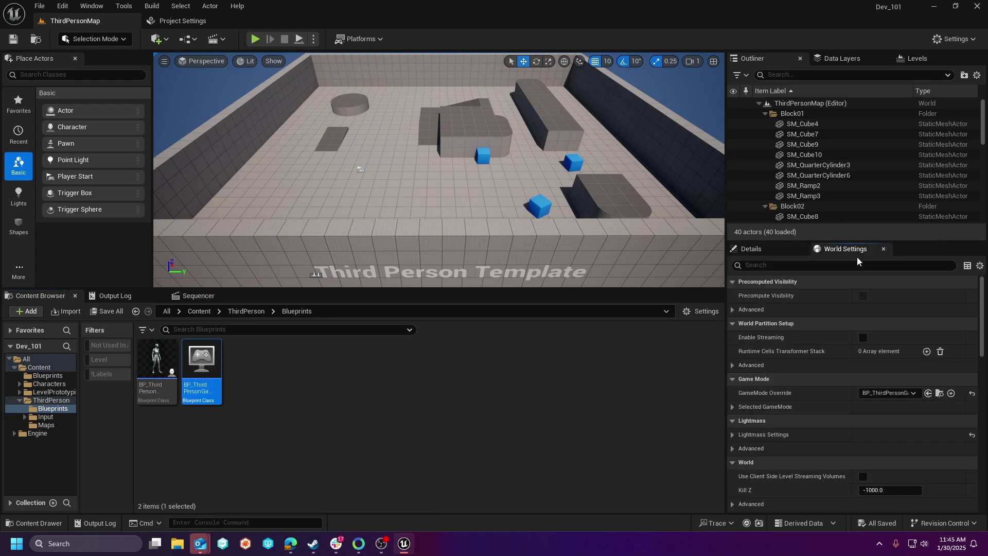
{"action": "left_click", "coordinate": [732, 407]}
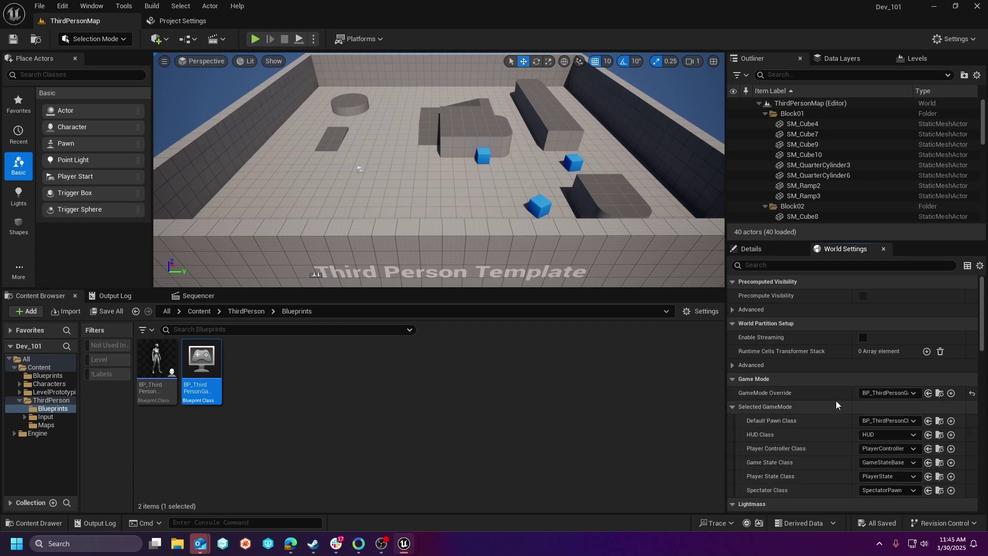
Step: Play-test ThirdPersonMap in the editor, walk the character forward, and end the play session
{"action": "left_click", "coordinate": [255, 38]}
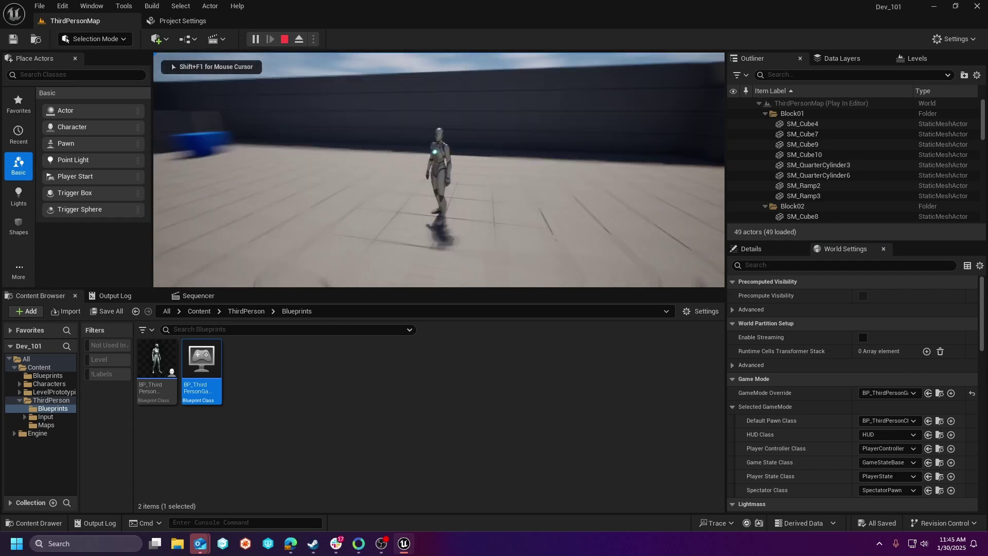
{"action": "key", "text": "w"}
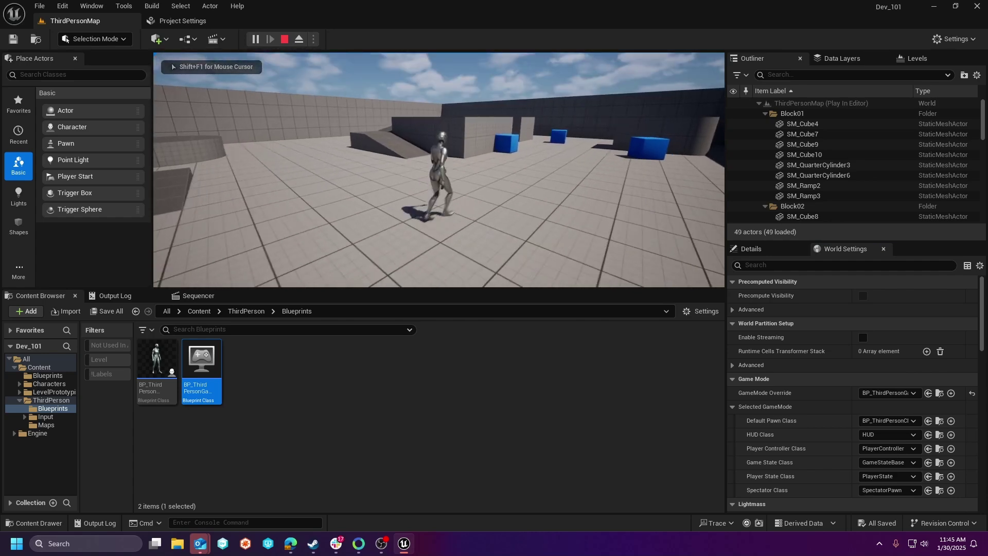
{"action": "key", "text": "super"}
{"action": "key", "text": "Escape"}
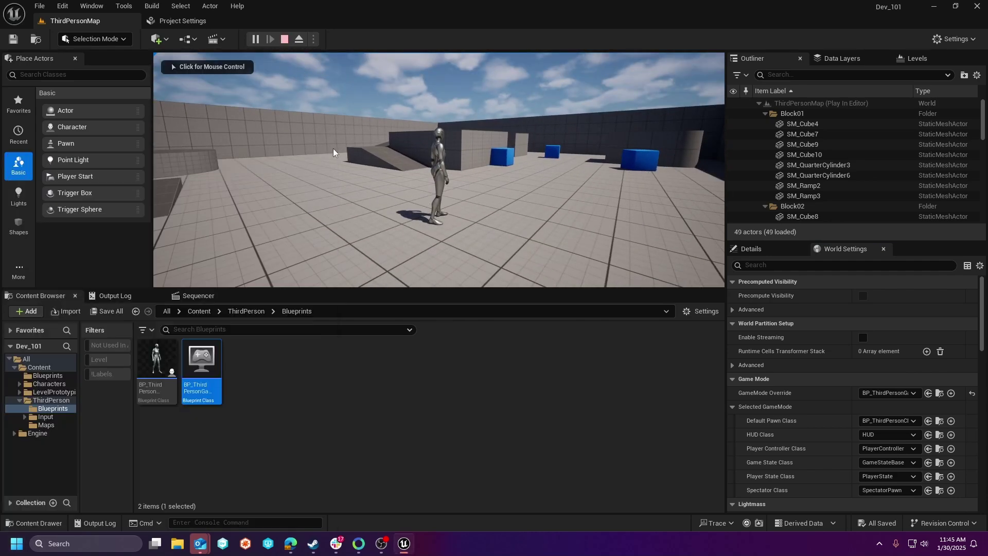
{"action": "key", "text": "Escape"}
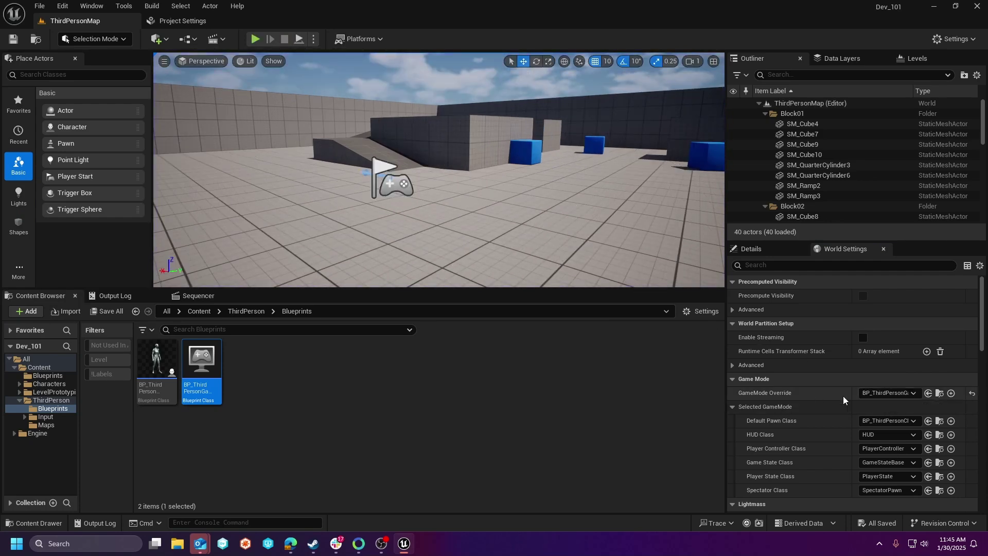
Step: Open BP_ThirdPersonGameMode in the full Blueprint editor and view its class settings and parent class
{"action": "double_click", "coordinate": [201, 363]}
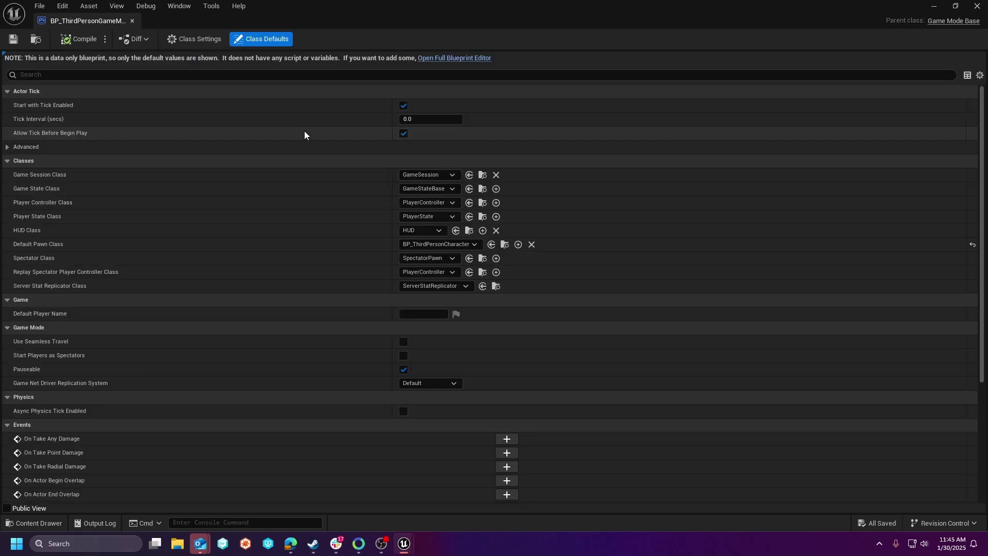
{"action": "left_click", "coordinate": [442, 59]}
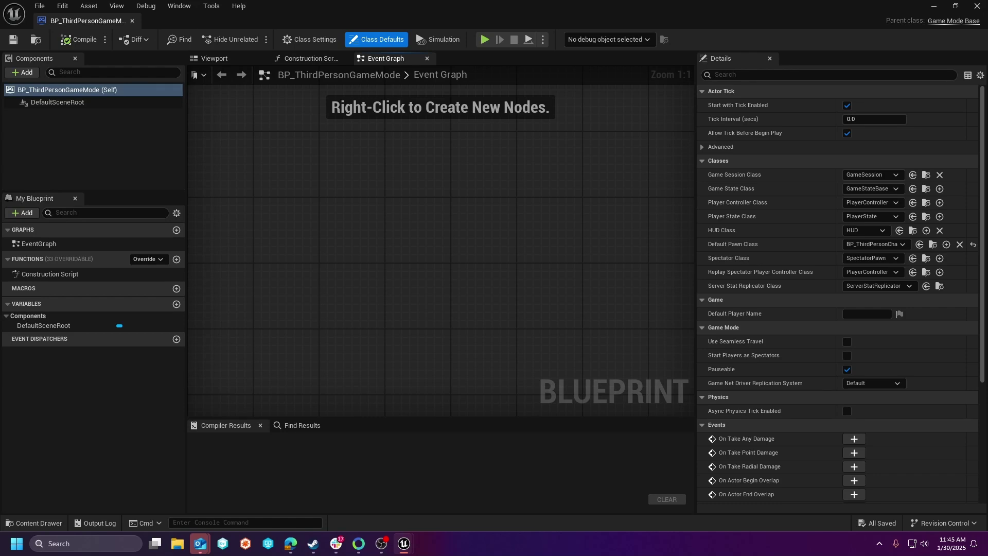
{"action": "left_click", "coordinate": [319, 38]}
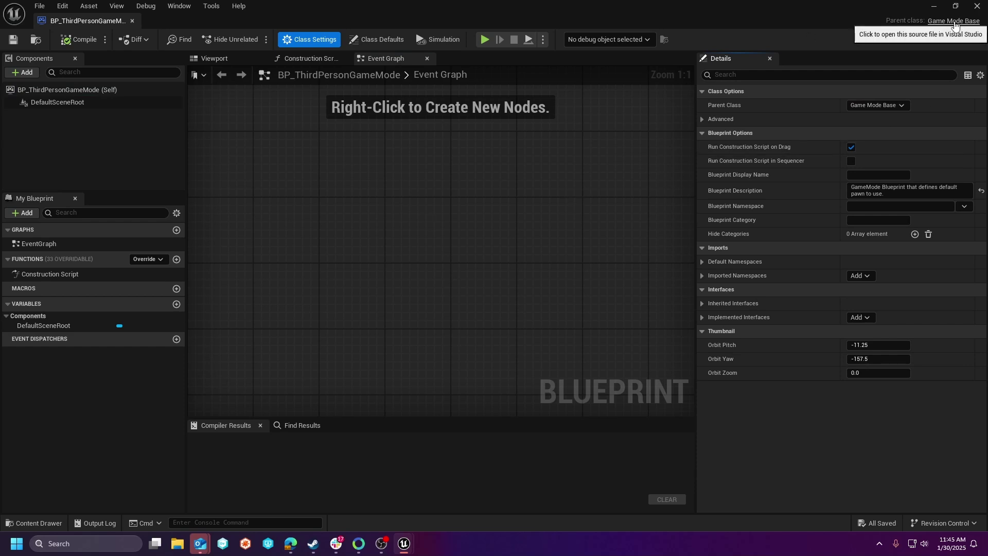
Step: Add the Event HandleStartingNewPlayer node to the game mode's Event Graph
{"action": "right_click", "coordinate": [336, 206]}
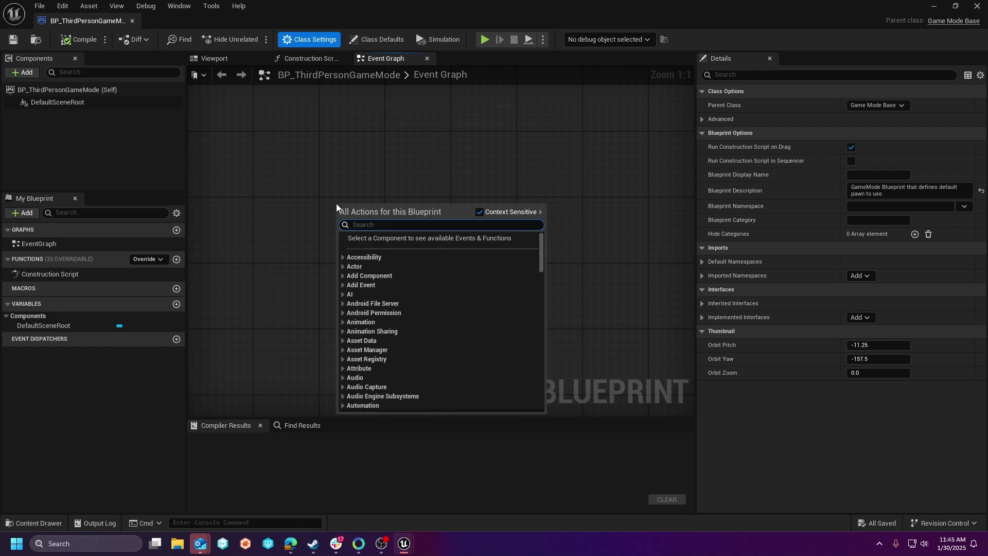
{"action": "type", "text": "handle st"}
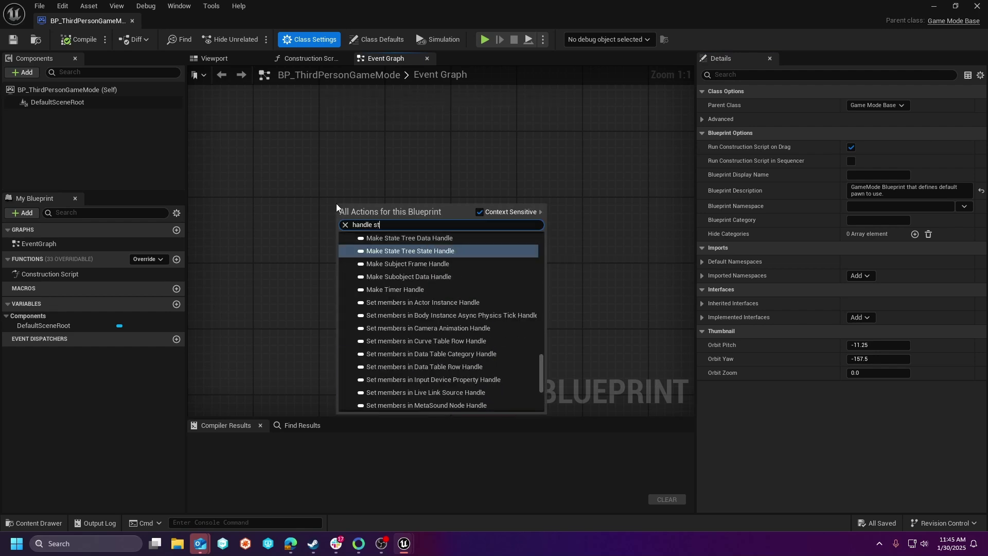
{"action": "type", "text": "ar"}
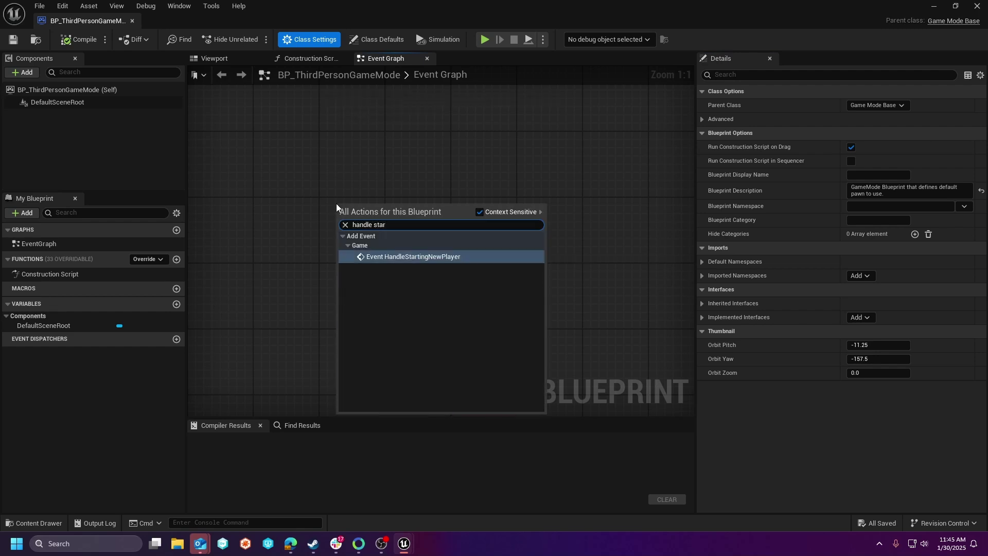
{"action": "left_click", "coordinate": [380, 255]}
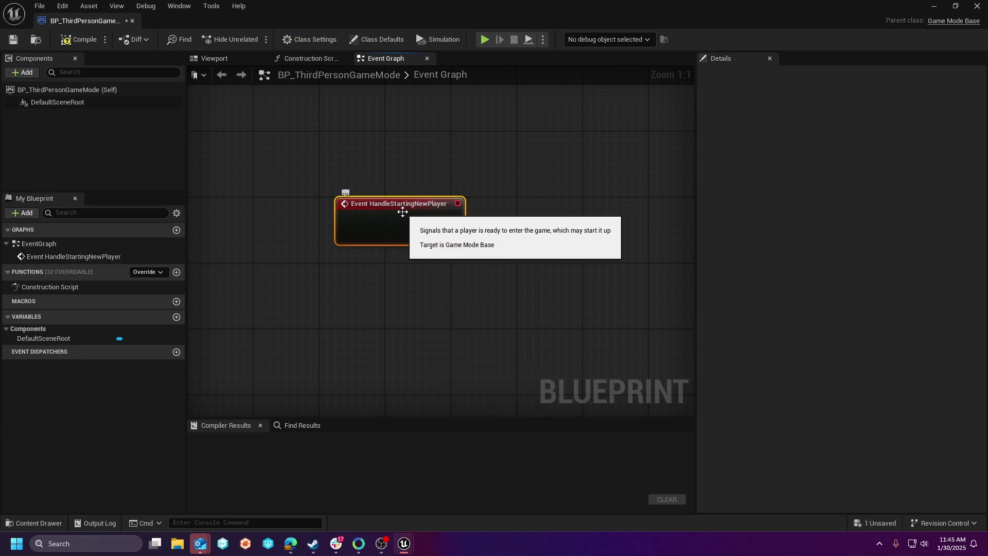
Step: Add the parent function call for HandleStartingNewPlayer, connect its execution and New Player pins to the event, and compile the Blueprint
{"action": "right_click", "coordinate": [443, 215]}
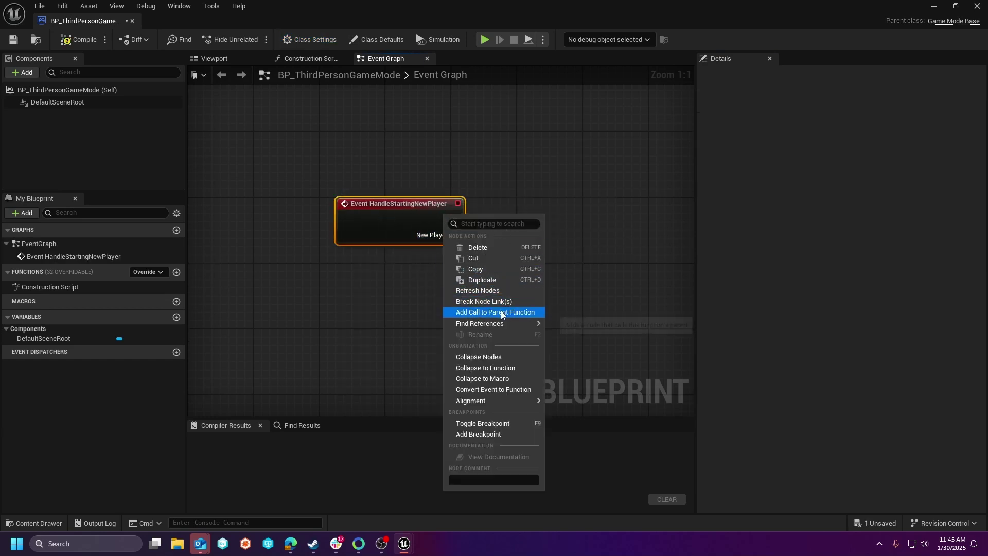
{"action": "mouse_move", "coordinate": [497, 324]}
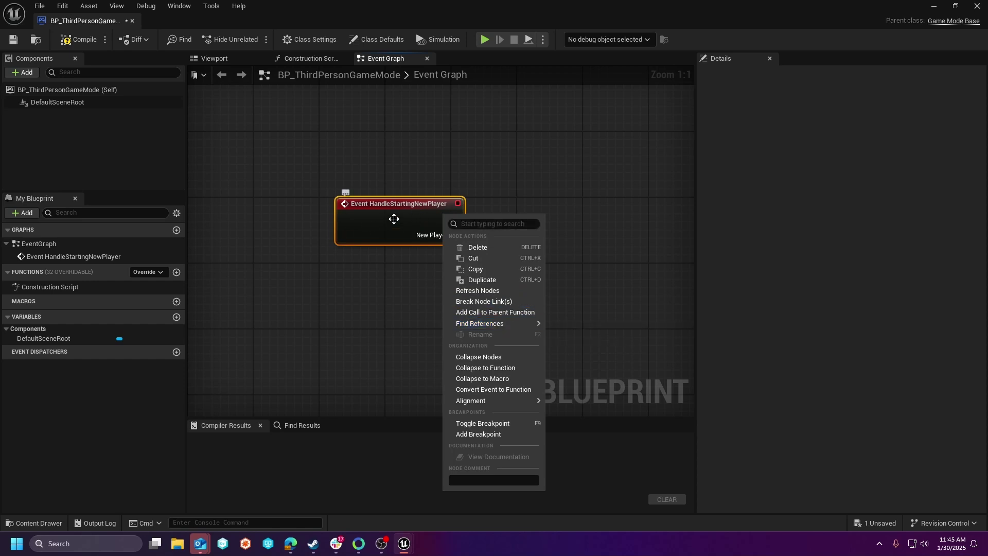
{"action": "left_click", "coordinate": [489, 312]}
{"action": "left_click_drag", "start_coordinate": [425, 275], "coordinate": [565, 221]}
{"action": "left_click_drag", "start_coordinate": [454, 219], "coordinate": [485, 235]}
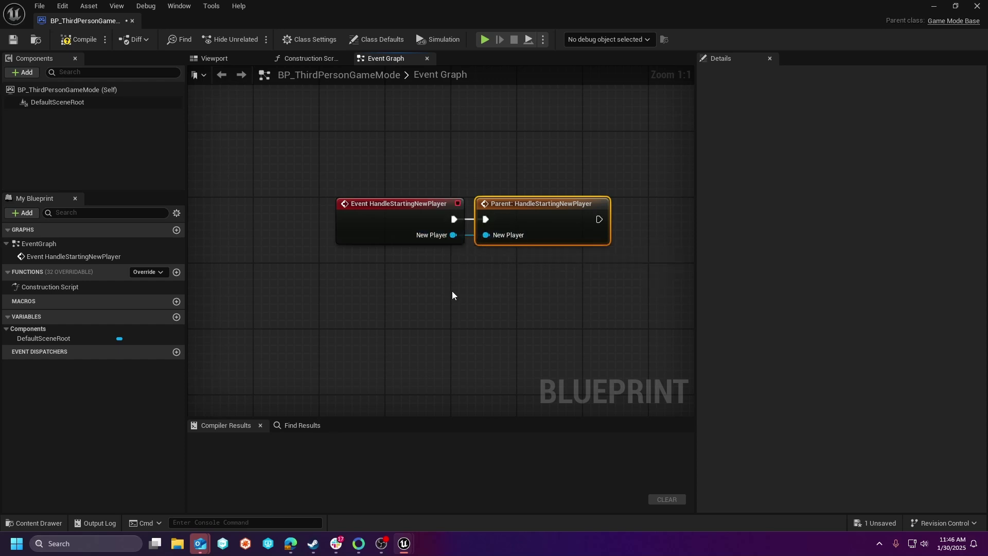
{"action": "left_click", "coordinate": [67, 40]}
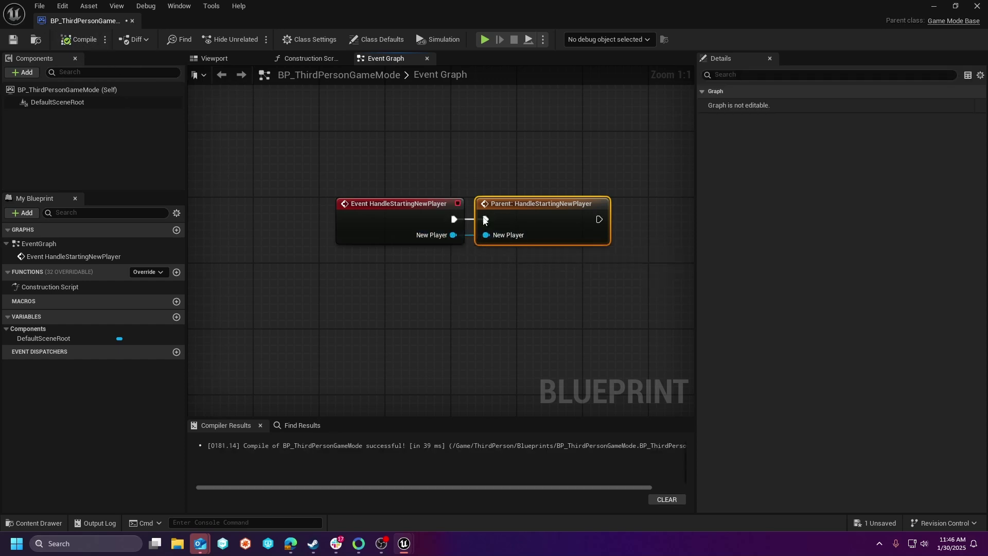
Step: Delete the Parent: HandleStartingNewPlayer call and recompile the game mode Blueprint
{"action": "key", "text": "Delete"}
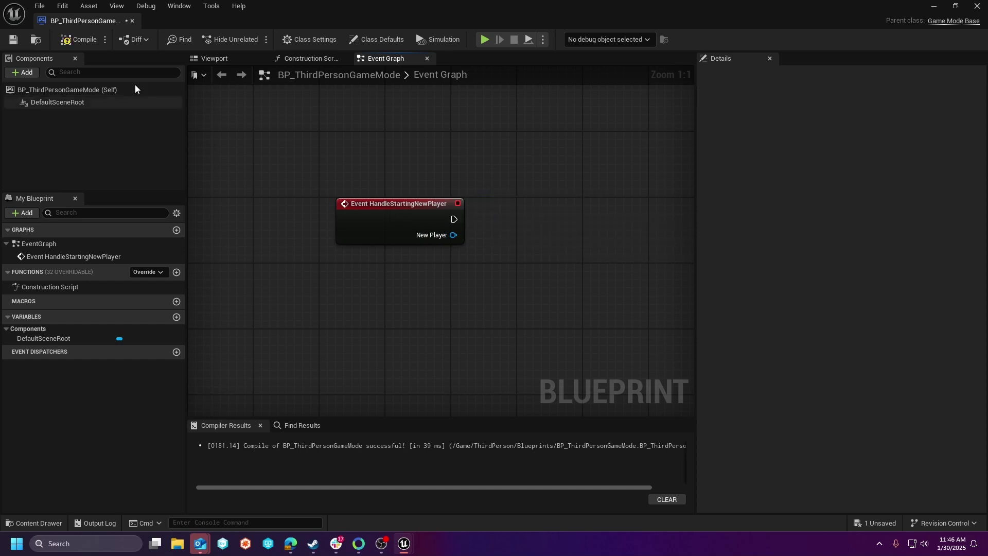
{"action": "left_click", "coordinate": [77, 39]}
Step: Dock the BP_ThirdPersonGameMode editor alongside the level editor, and play-test ThirdPersonMap without the parent call
{"action": "left_click_drag", "start_coordinate": [85, 21], "coordinate": [159, 26]}
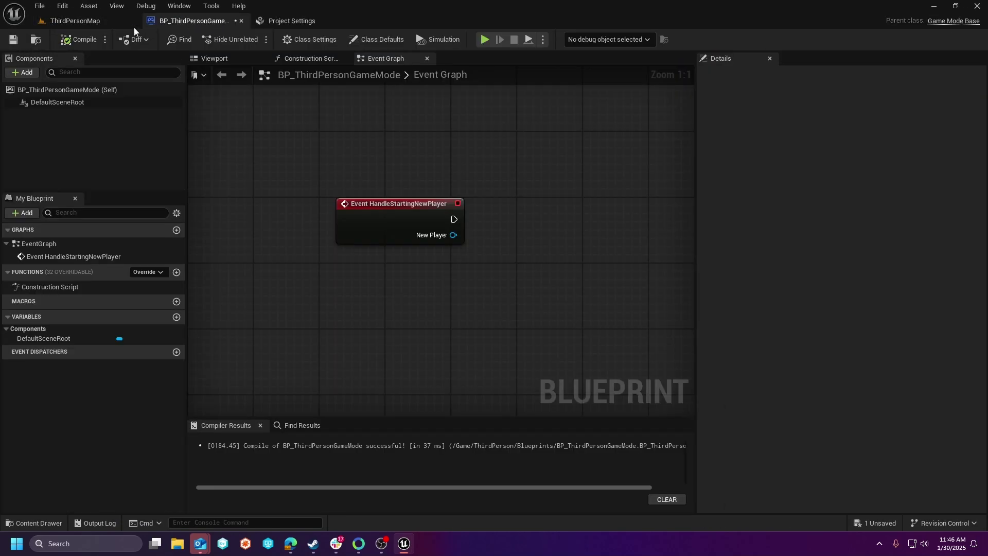
{"action": "left_click", "coordinate": [85, 21]}
{"action": "left_click", "coordinate": [256, 39]}
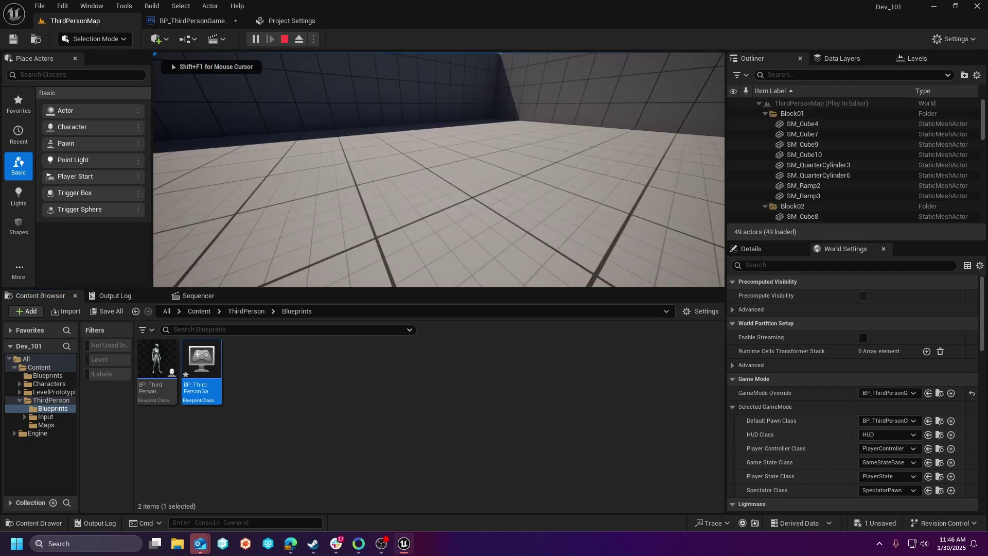
{"action": "key", "text": "super"}
{"action": "left_click", "coordinate": [284, 39]}
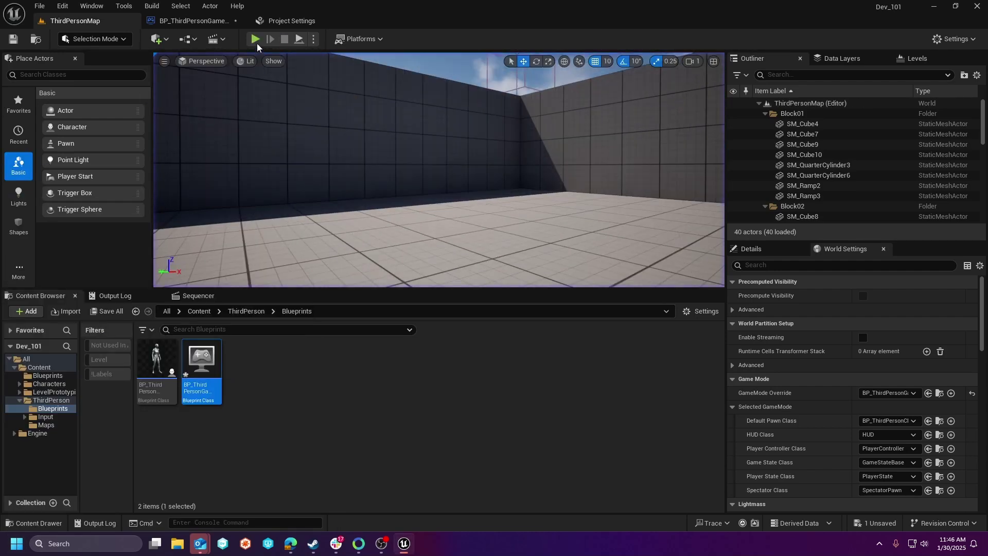
Step: Add the parent call to HandleStartingNewPlayer again in BP_ThirdPersonGameMode, wire the event's execution pin to it, and align the nodes
{"action": "left_click", "coordinate": [194, 21]}
{"action": "right_click", "coordinate": [433, 216]}
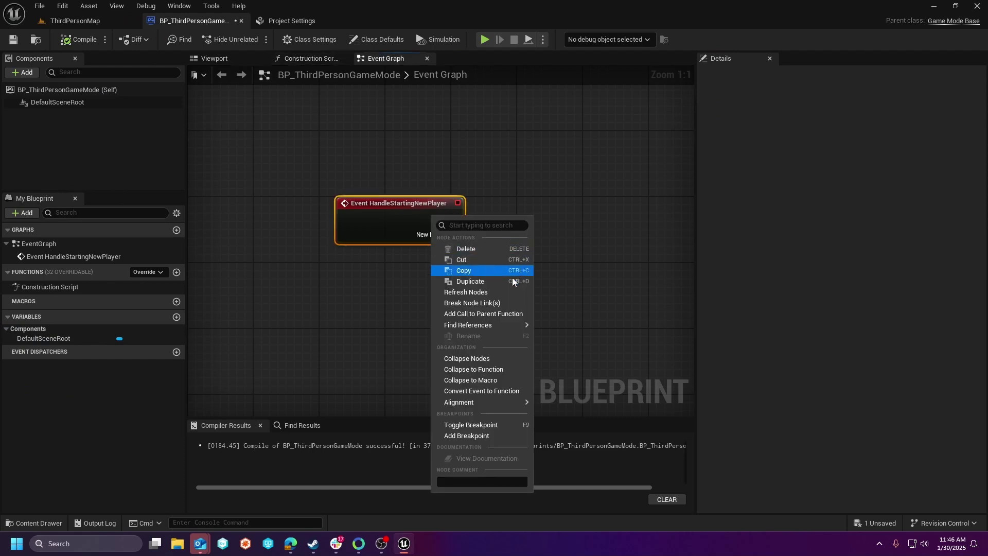
{"action": "left_click", "coordinate": [483, 313]}
{"action": "left_click_drag", "start_coordinate": [420, 268], "coordinate": [534, 206]}
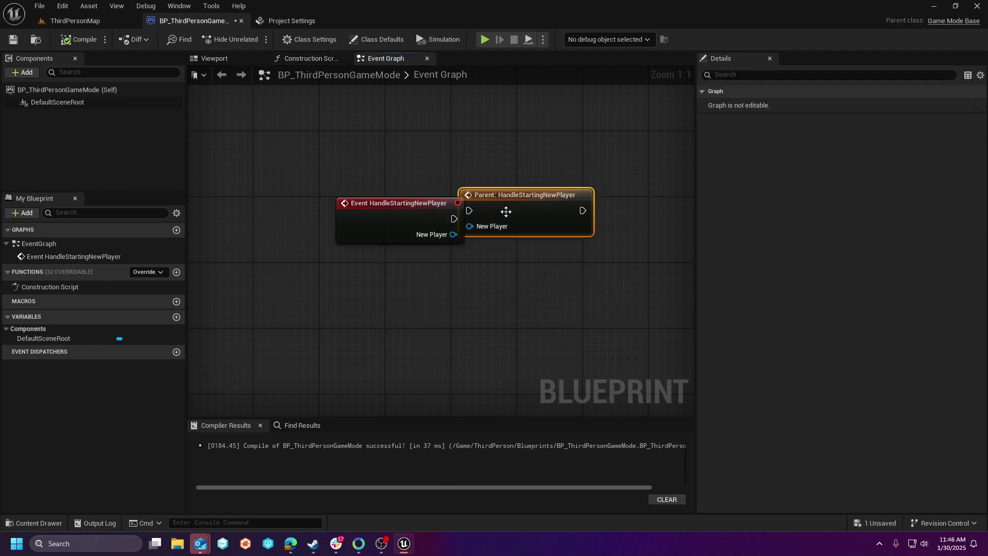
{"action": "left_click_drag", "start_coordinate": [454, 218], "coordinate": [468, 211]}
{"action": "key", "text": "q"}
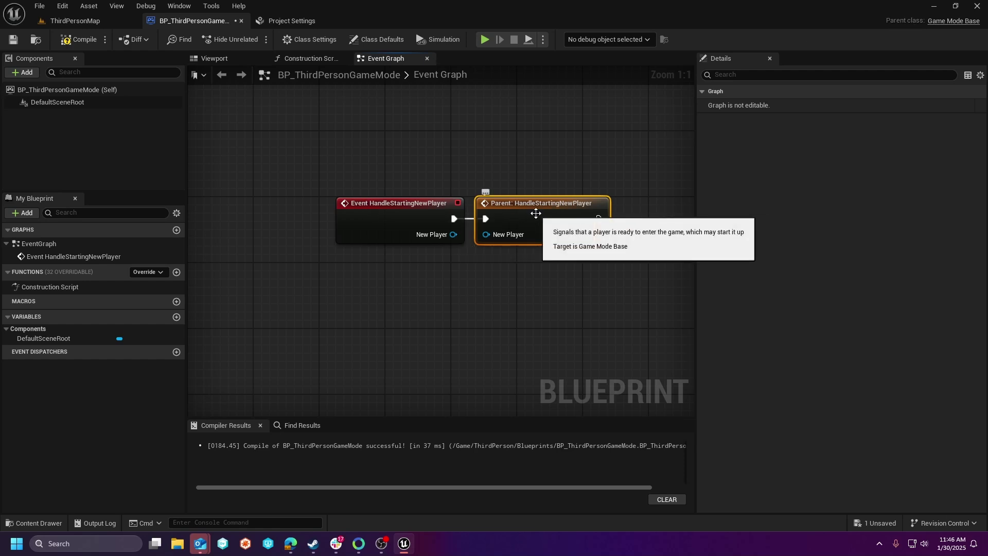
Step: Delete all nodes from the game mode's Event Graph, and compile and save the Blueprint
{"action": "left_click_drag", "start_coordinate": [280, 138], "coordinate": [657, 335]}
{"action": "key", "text": "Delete"}
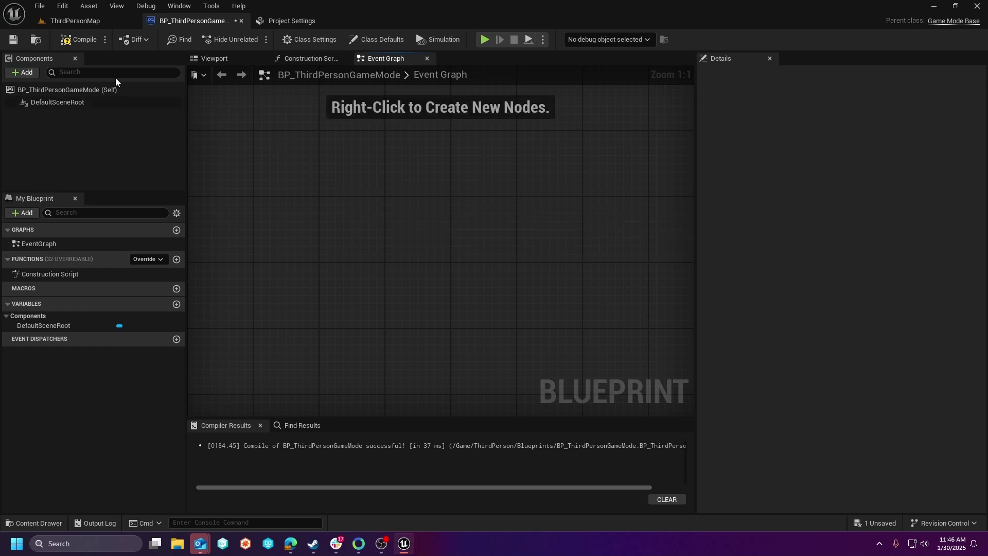
{"action": "left_click", "coordinate": [70, 41]}
{"action": "left_click", "coordinate": [13, 39]}
Step: Play-test ThirdPersonMap with the emptied game mode graph and stop the play session
{"action": "left_click", "coordinate": [103, 22]}
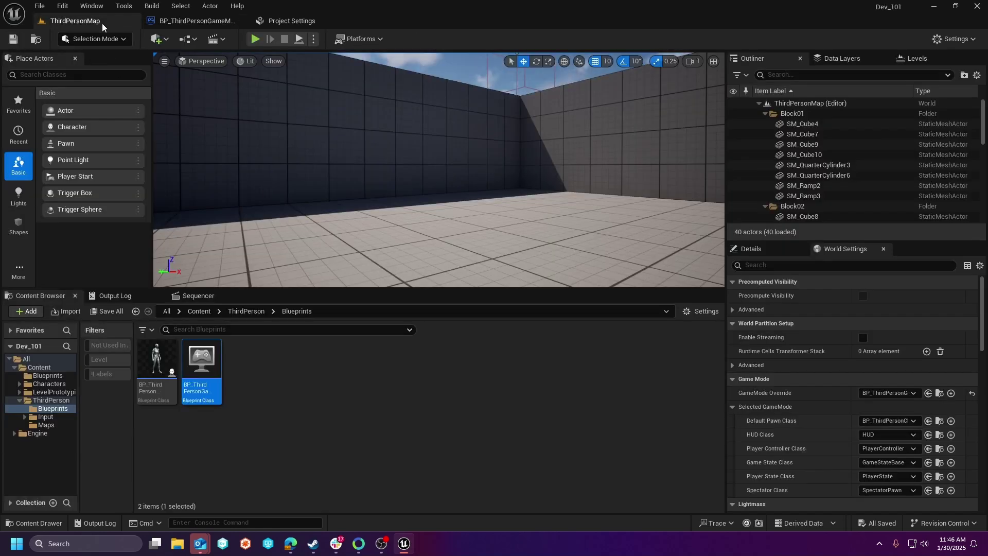
{"action": "left_click", "coordinate": [255, 39]}
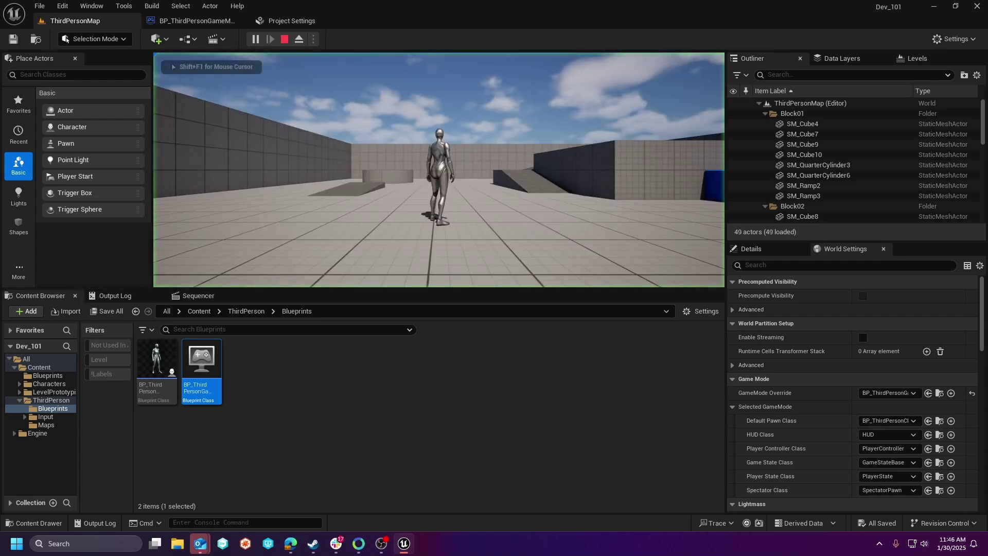
{"action": "key", "text": "super"}
{"action": "key", "text": "super"}
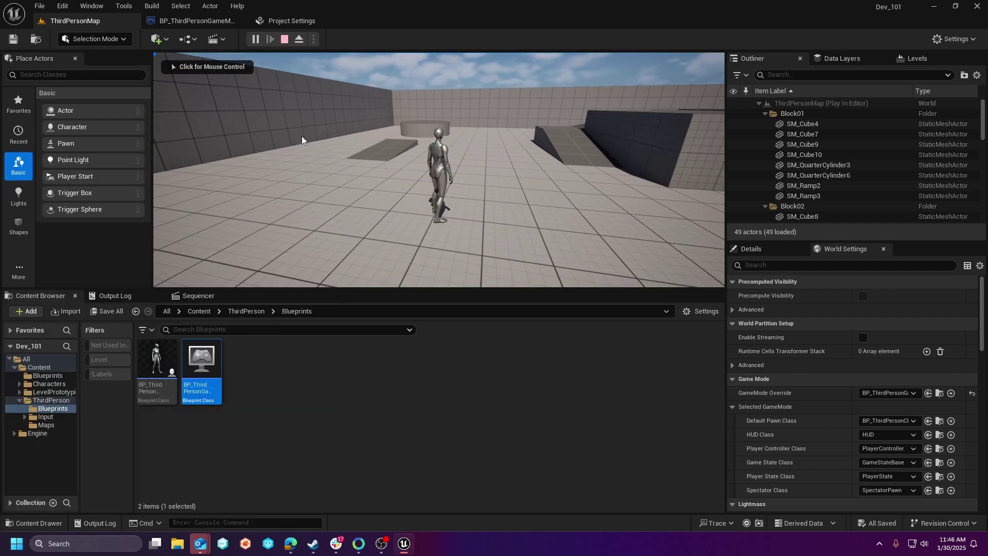
{"action": "left_click", "coordinate": [285, 39]}
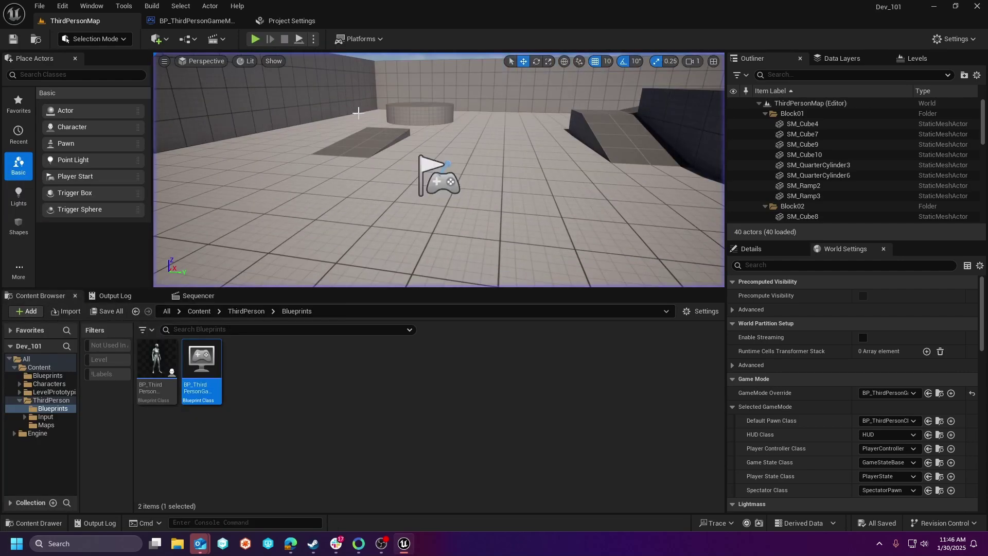
Step: Create a Blueprint class with GameInstance as parent in the ThirdPerson/Blueprints folder and name it BP_GameInstance
{"action": "scroll", "coordinate": [880, 395], "scroll_direction": "down", "scroll_amount": 2}
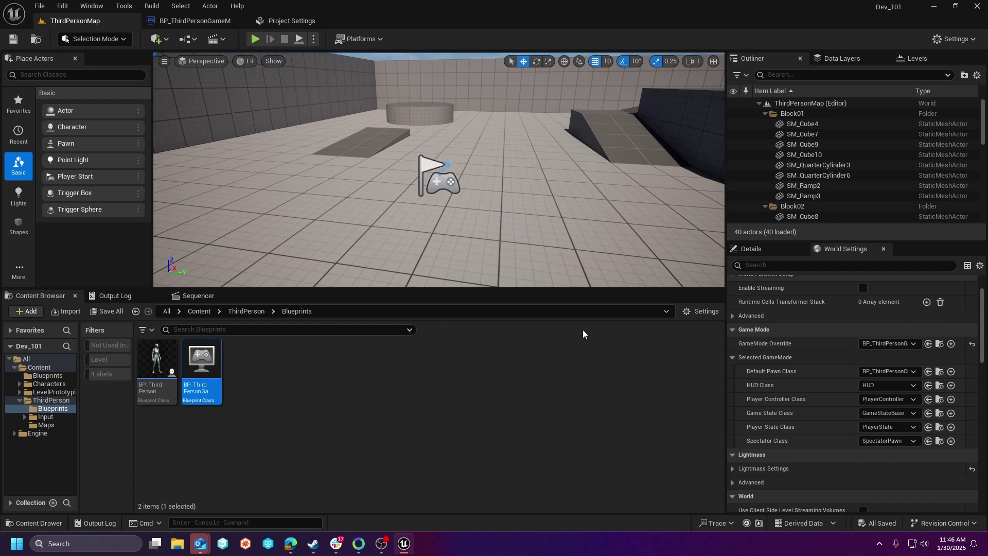
{"action": "right_click", "coordinate": [242, 375]}
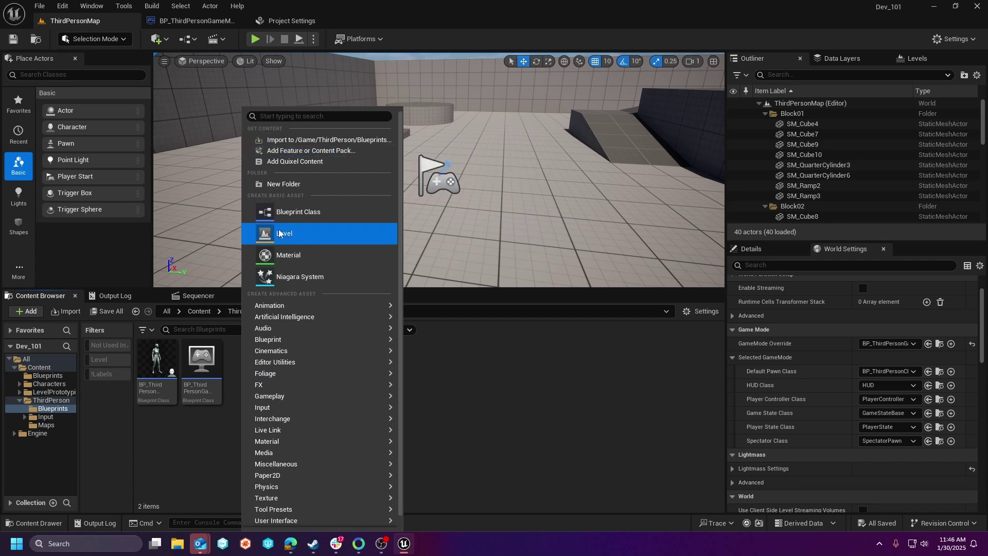
{"action": "left_click", "coordinate": [293, 217]}
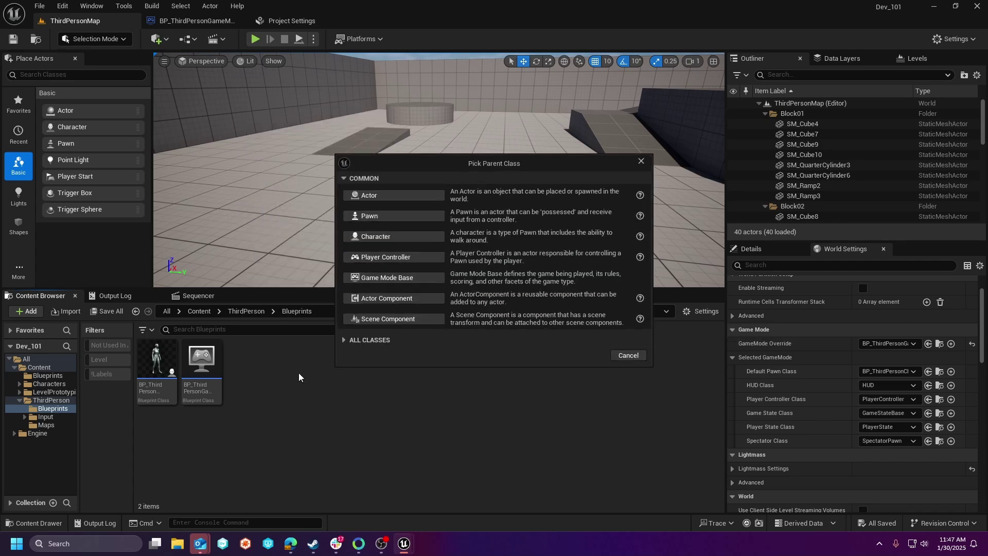
{"action": "left_click", "coordinate": [343, 340]}
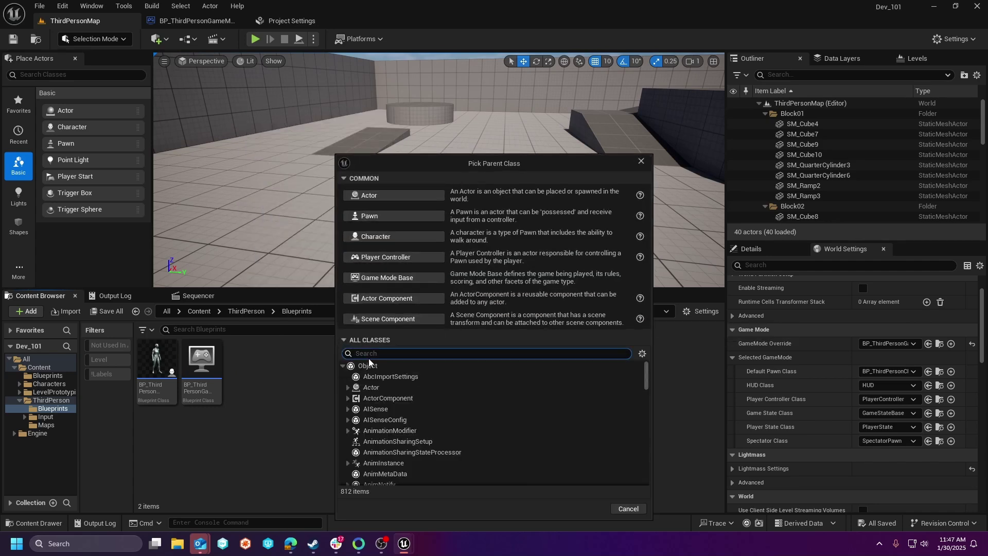
{"action": "type", "text": "gameinstance"}
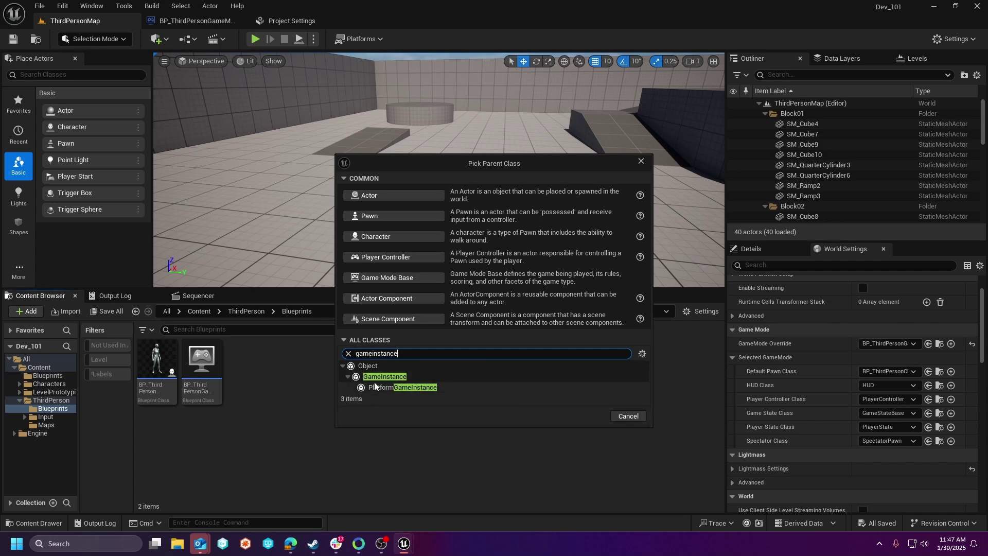
{"action": "left_click", "coordinate": [378, 377]}
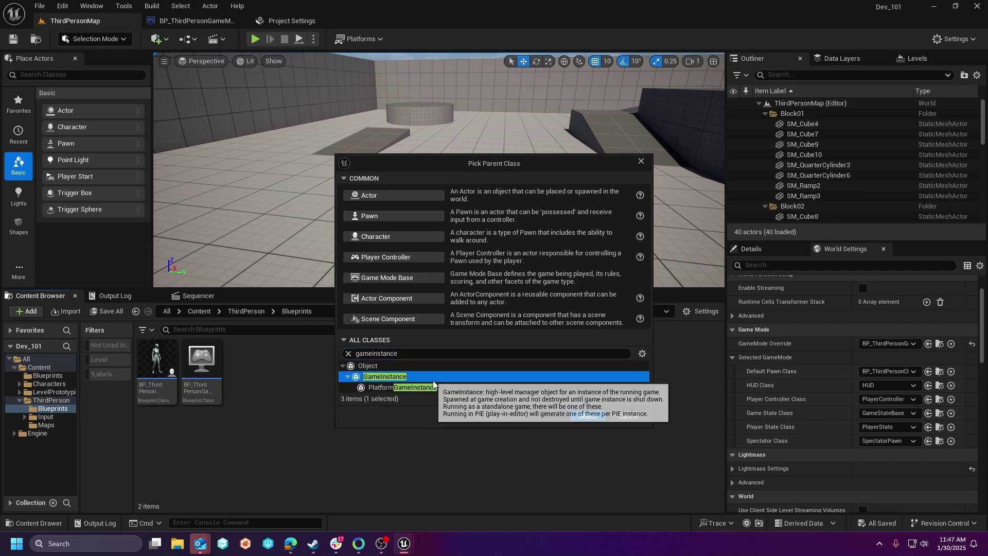
{"action": "left_click", "coordinate": [586, 416]}
{"action": "type", "text": "BP_Game"}
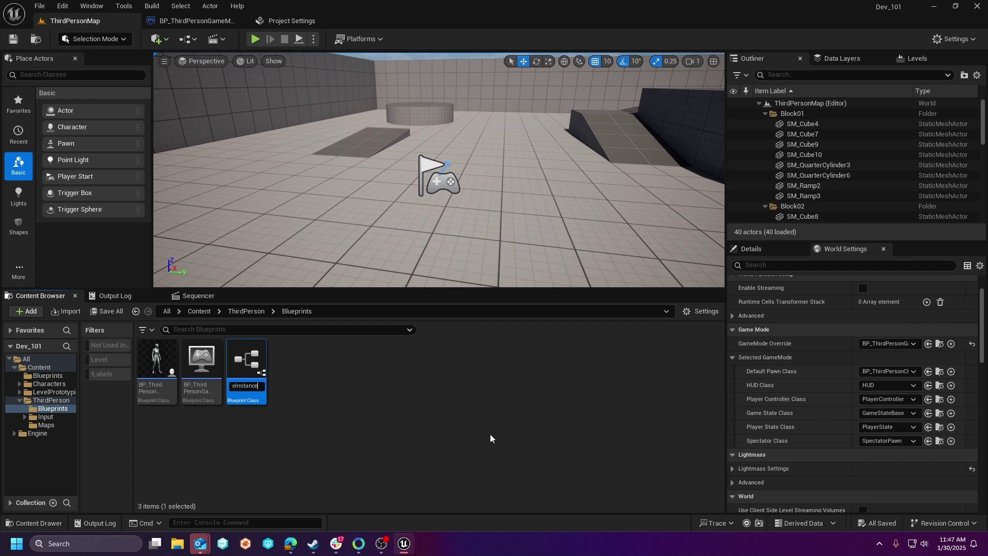
{"action": "key", "text": "Return"}
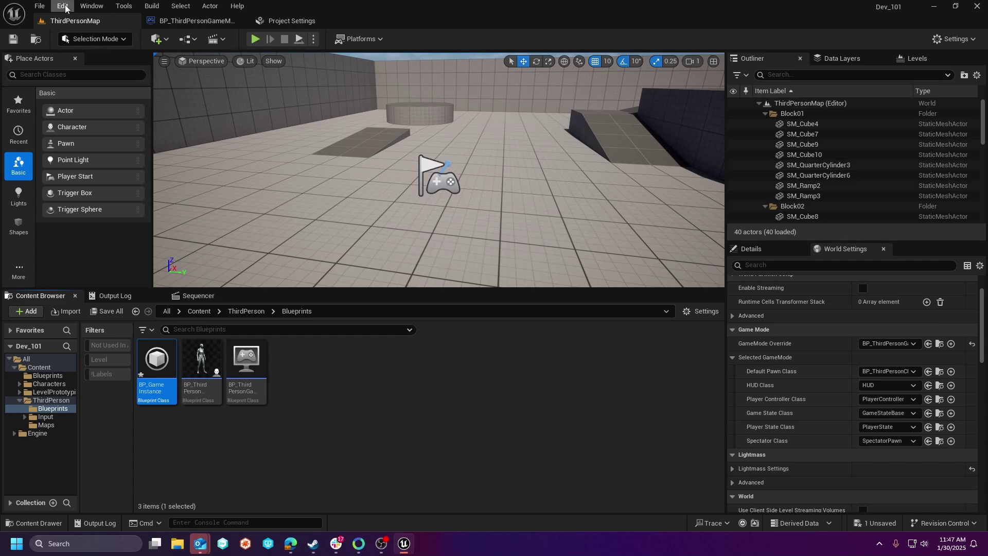
Step: Set the project's Game Instance Class to BP_GameInstance in the Project Settings
{"action": "left_click", "coordinate": [288, 21]}
{"action": "left_click", "coordinate": [214, 46]}
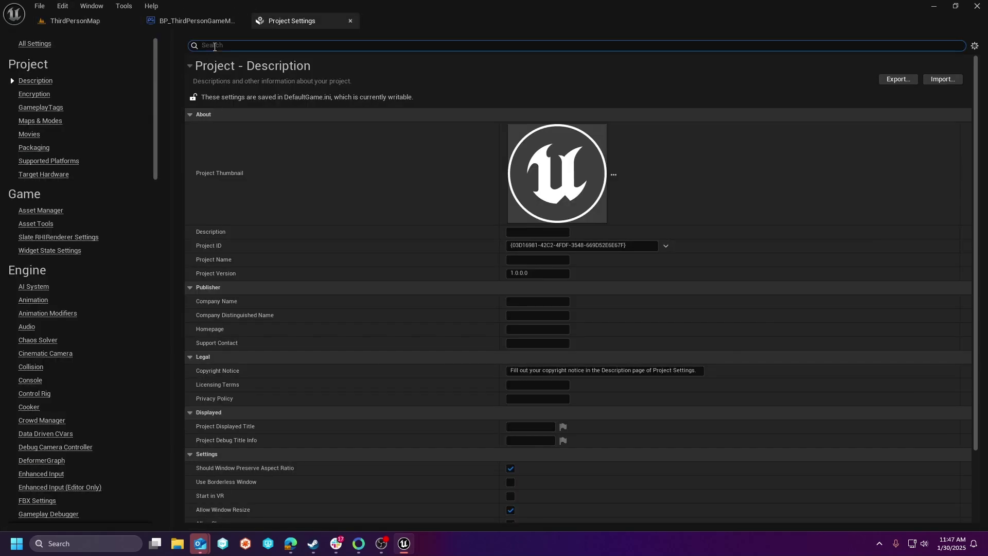
{"action": "type", "text": "gameinstance"}
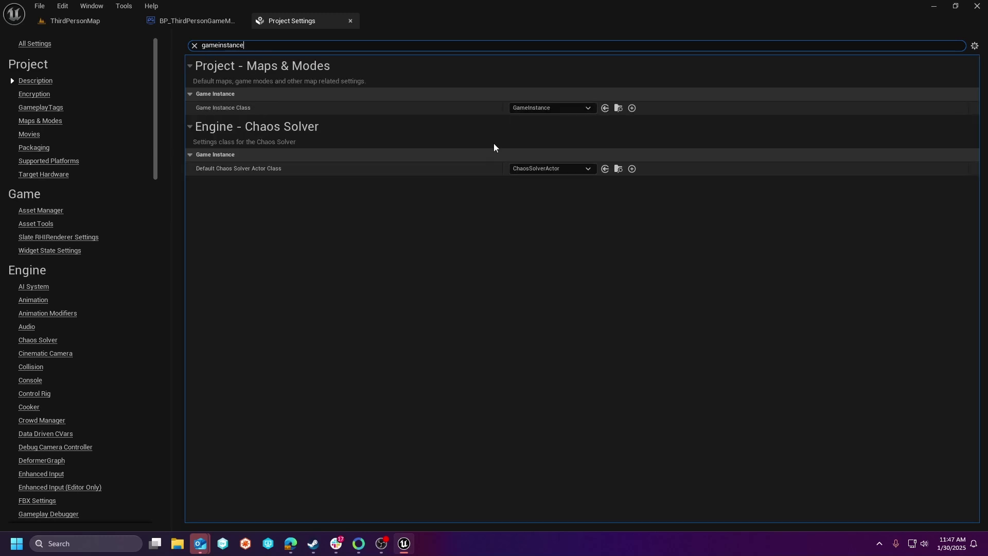
{"action": "left_click", "coordinate": [555, 106]}
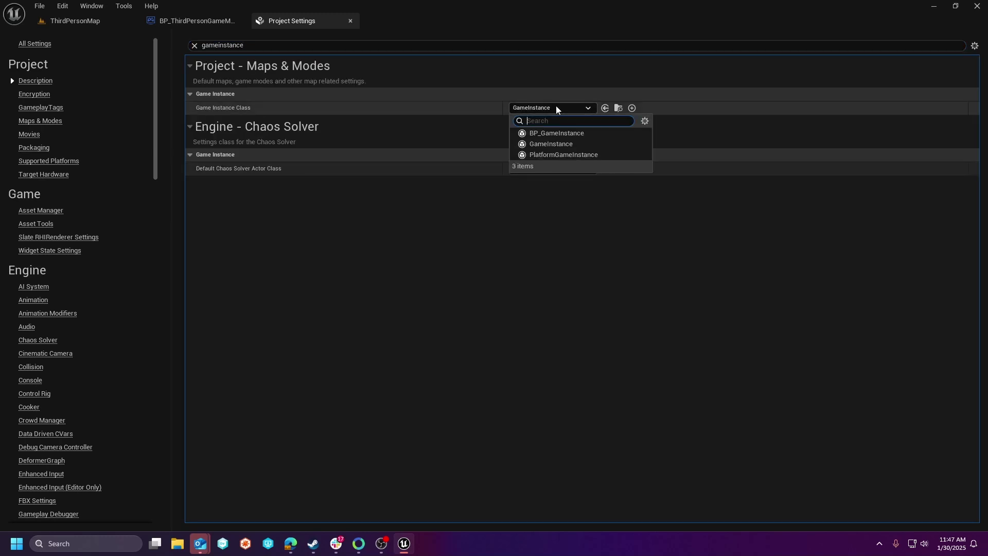
{"action": "left_click", "coordinate": [557, 131]}
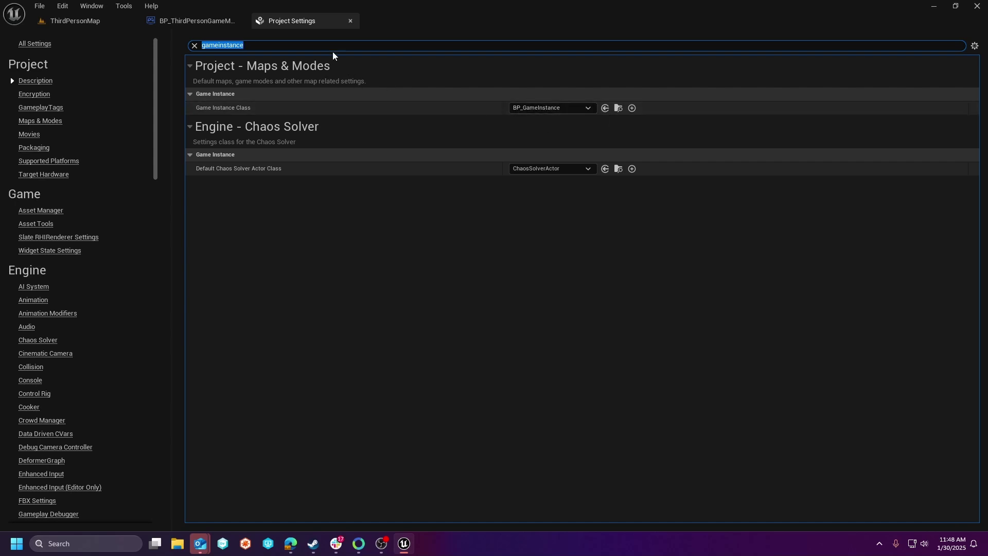
Step: Open BP_GameInstance and add a custom event named HandleSave to its Event Graph
{"action": "left_click", "coordinate": [224, 23]}
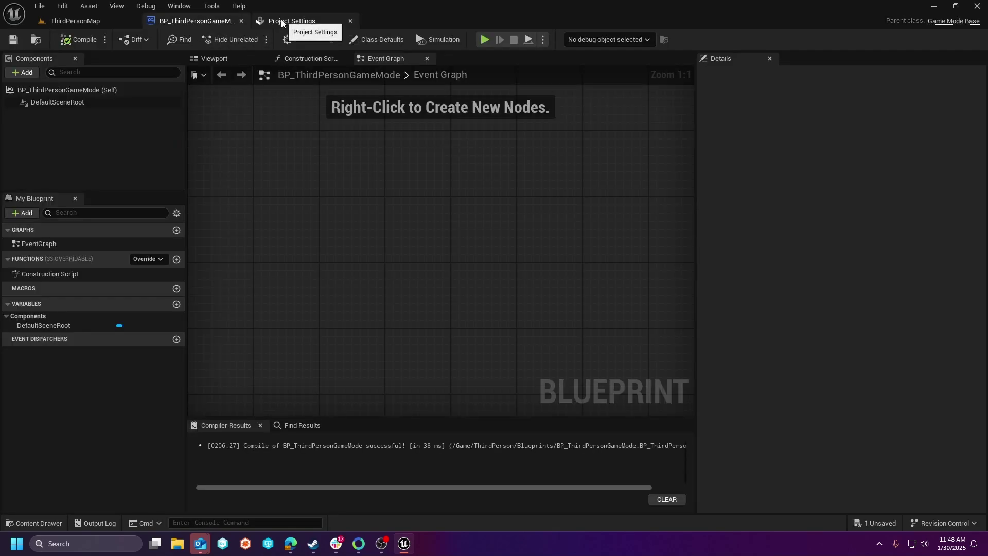
{"action": "left_click", "coordinate": [74, 21]}
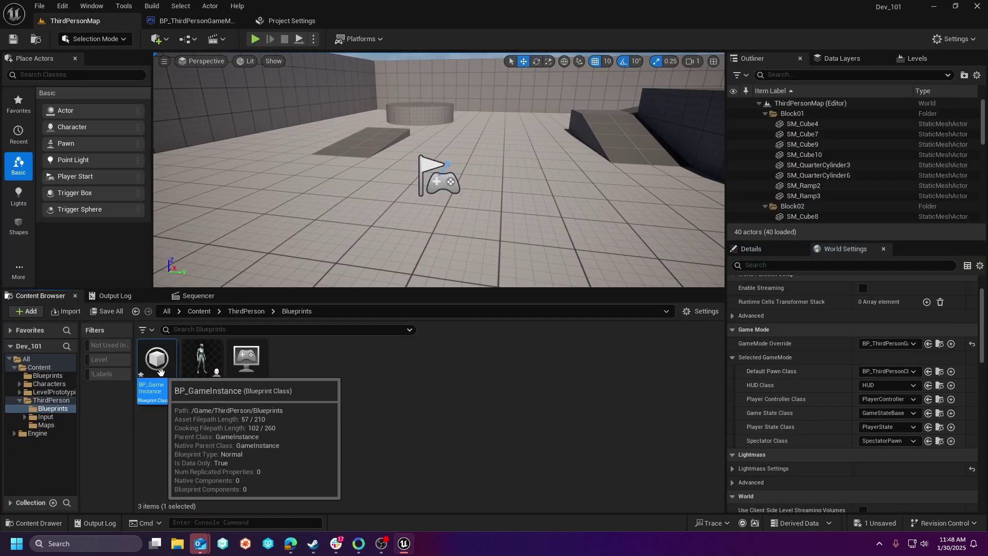
{"action": "double_click", "coordinate": [157, 360]}
{"action": "right_click", "coordinate": [452, 191]}
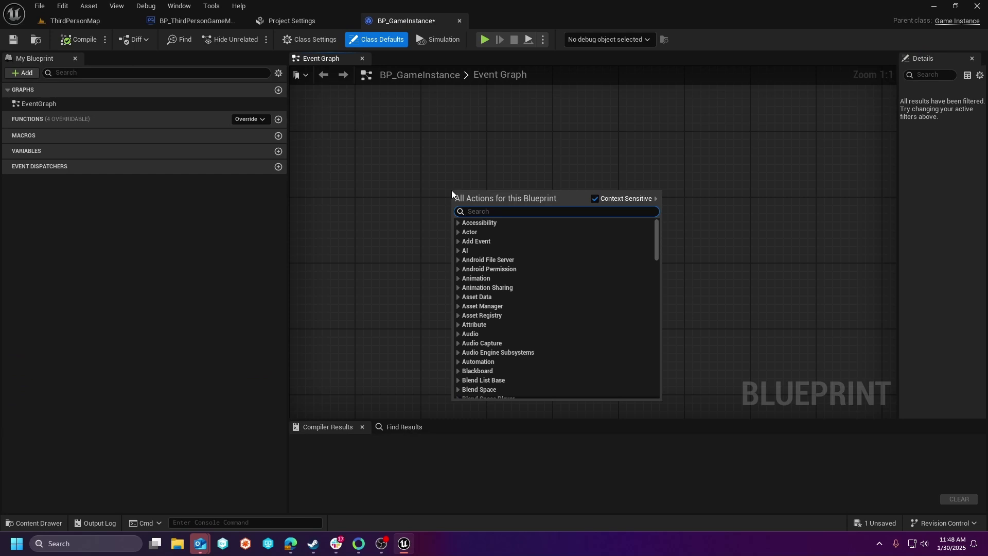
{"action": "type", "text": "add custom"}
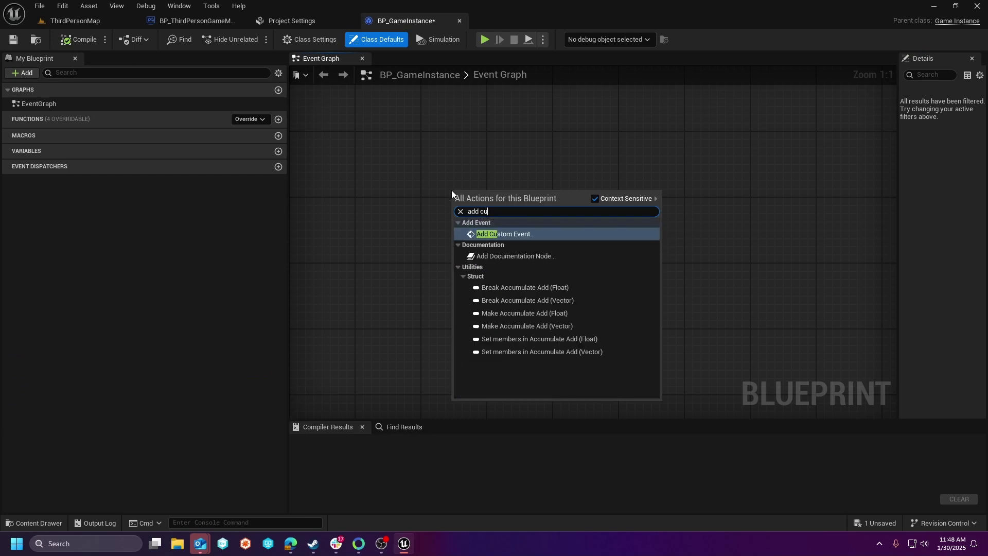
{"action": "left_click", "coordinate": [524, 238]}
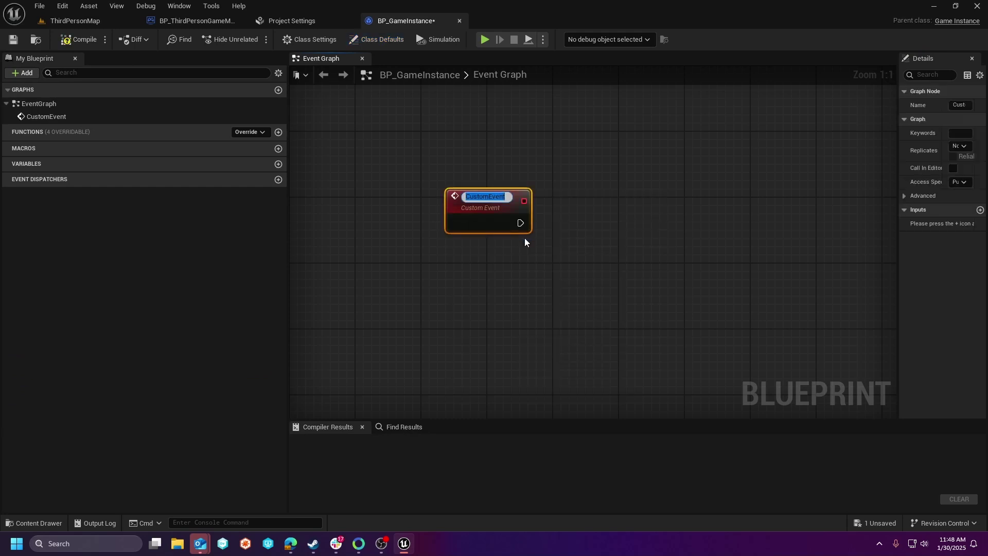
{"action": "type", "text": "Hand"}
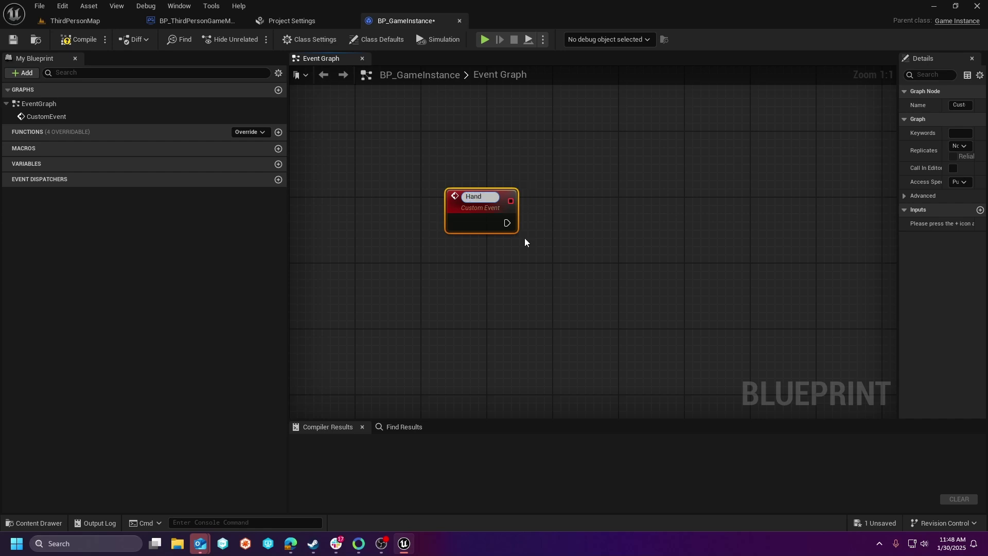
{"action": "type", "text": "leSave"}
{"action": "key", "text": "Return"}
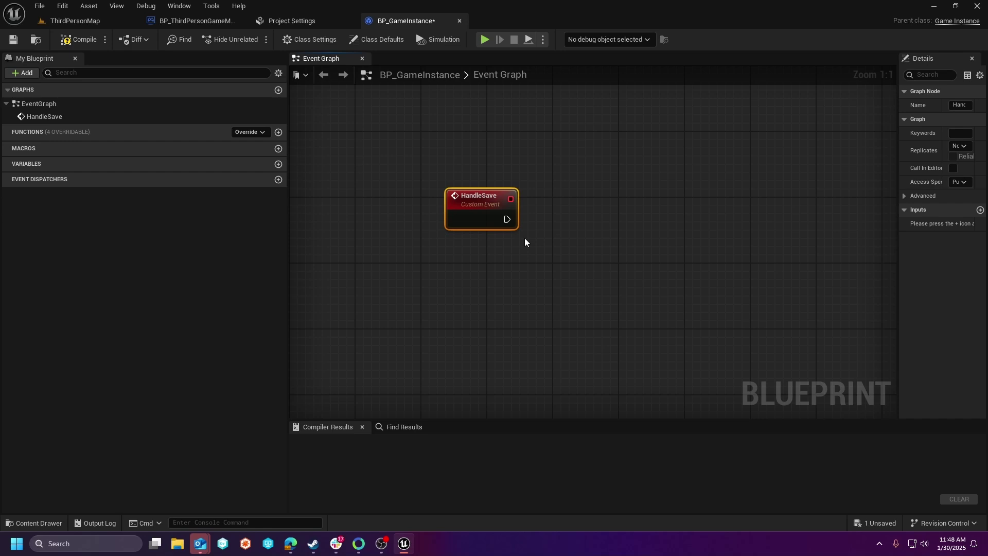
Step: Widen the details area and add an input parameter named SaveObject to the HandleSave event
{"action": "left_click_drag", "start_coordinate": [898, 191], "coordinate": [806, 190]}
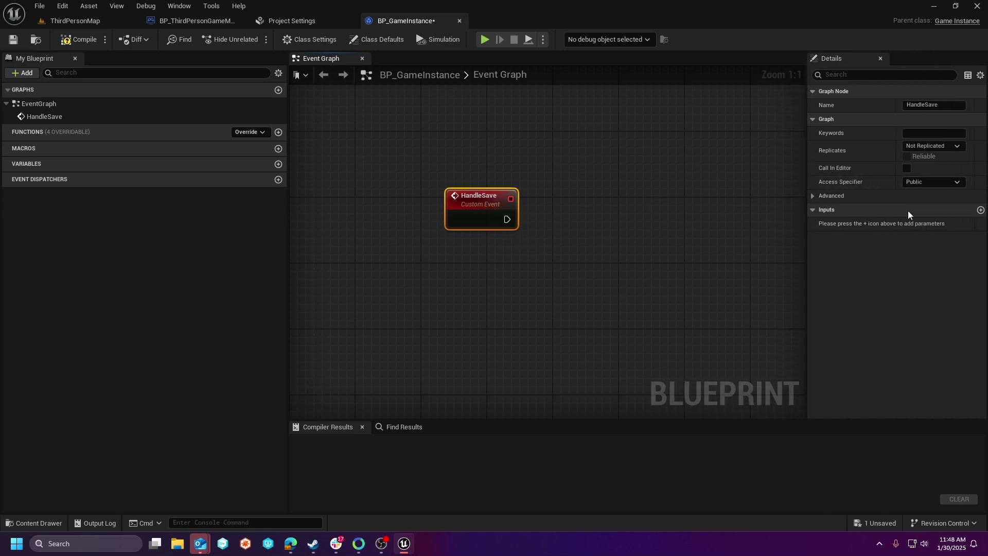
{"action": "left_click", "coordinate": [980, 210]}
{"action": "left_click", "coordinate": [869, 227]}
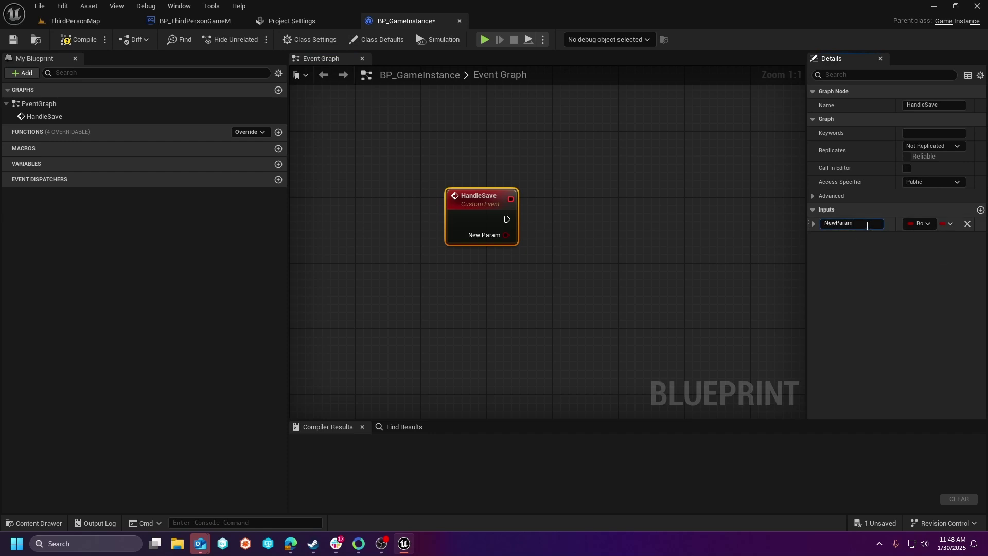
{"action": "key", "text": "ctrl+a"}
{"action": "type", "text": "Sav"}
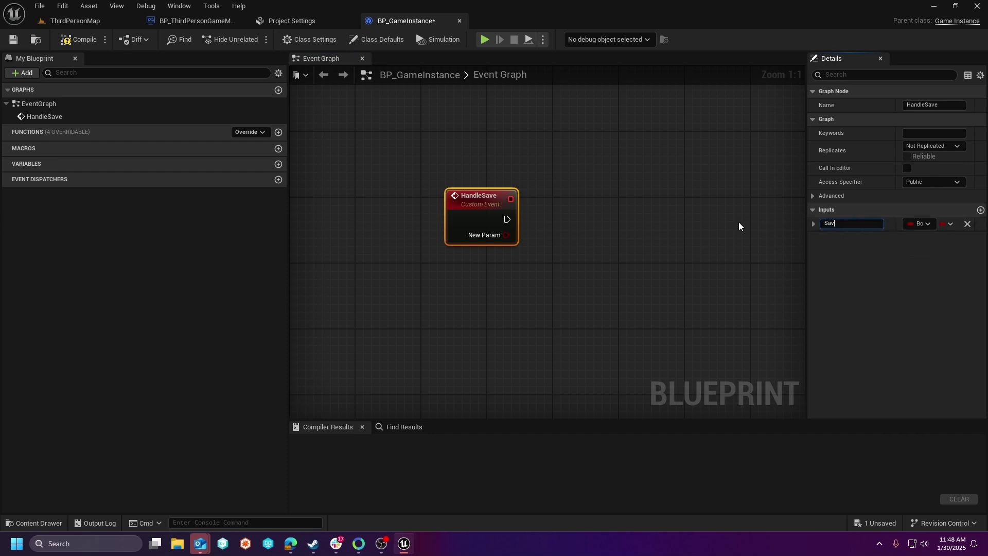
{"action": "type", "text": "eObject"}
{"action": "key", "text": "Return"}
Step: Set the SaveObject input's type to a Save Game object reference and compile BP_GameInstance
{"action": "left_click", "coordinate": [926, 223]}
{"action": "type", "text": "G"}
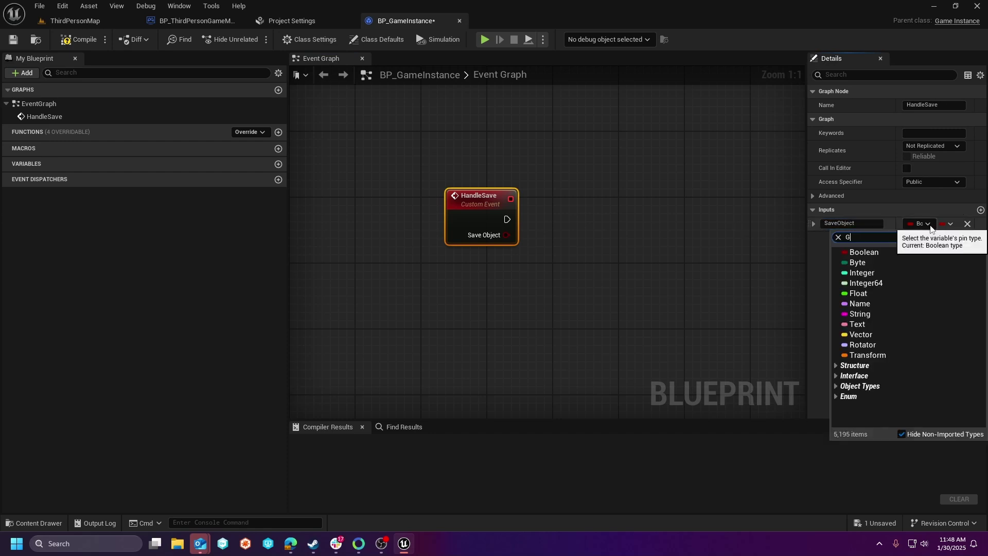
{"action": "type", "text": "ameSave"}
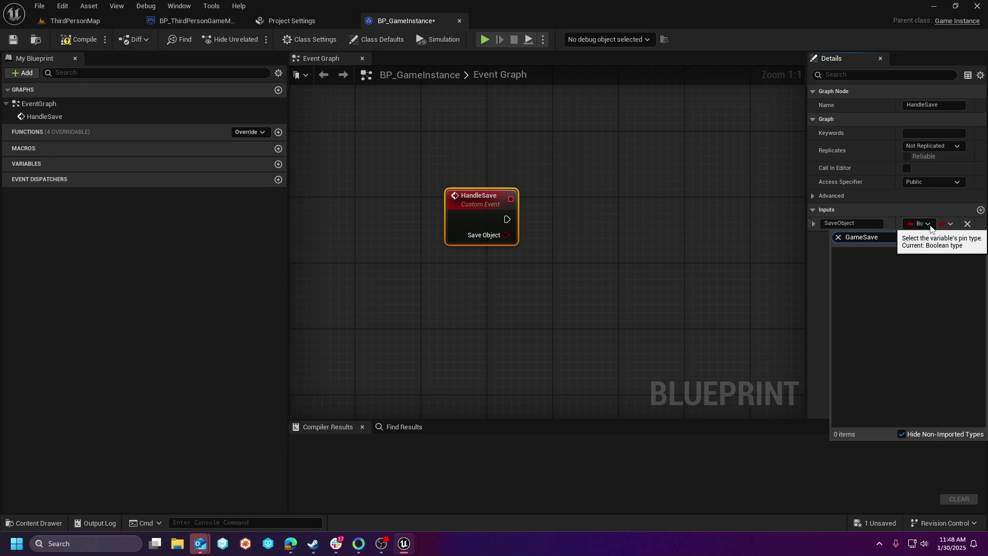
{"action": "key", "text": "BackSpace"}
{"action": "key", "text": "BackSpace"}
{"action": "key", "text": "BackSpace"}
{"action": "key", "text": "BackSpace"}
{"action": "key", "text": "BackSpace"}
{"action": "key", "text": "BackSpace"}
{"action": "key", "text": "BackSpace"}
{"action": "key", "text": "BackSpace"}
{"action": "type", "text": "Save"}
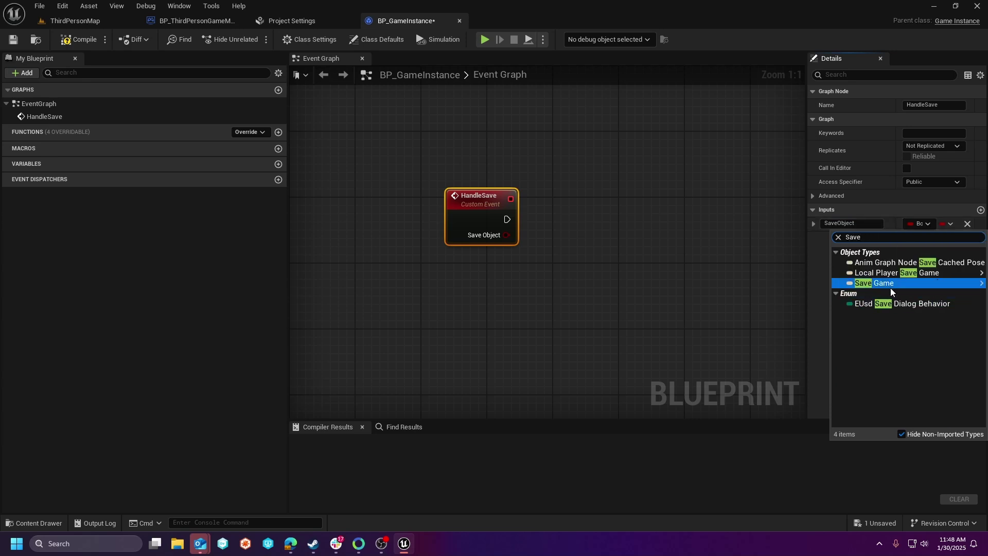
{"action": "left_click", "coordinate": [875, 283]}
{"action": "left_click", "coordinate": [919, 224]}
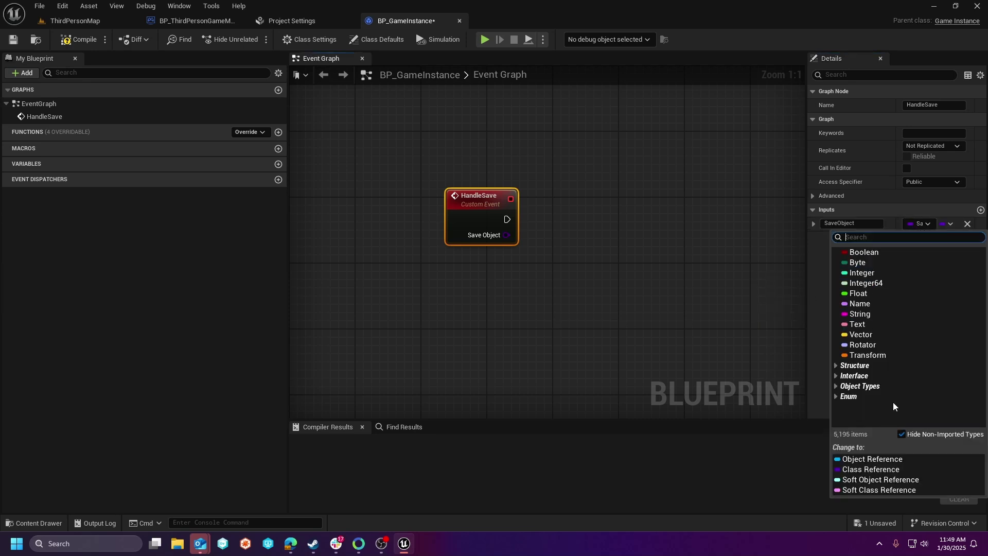
{"action": "left_click", "coordinate": [844, 459]}
{"action": "left_click", "coordinate": [78, 39]}
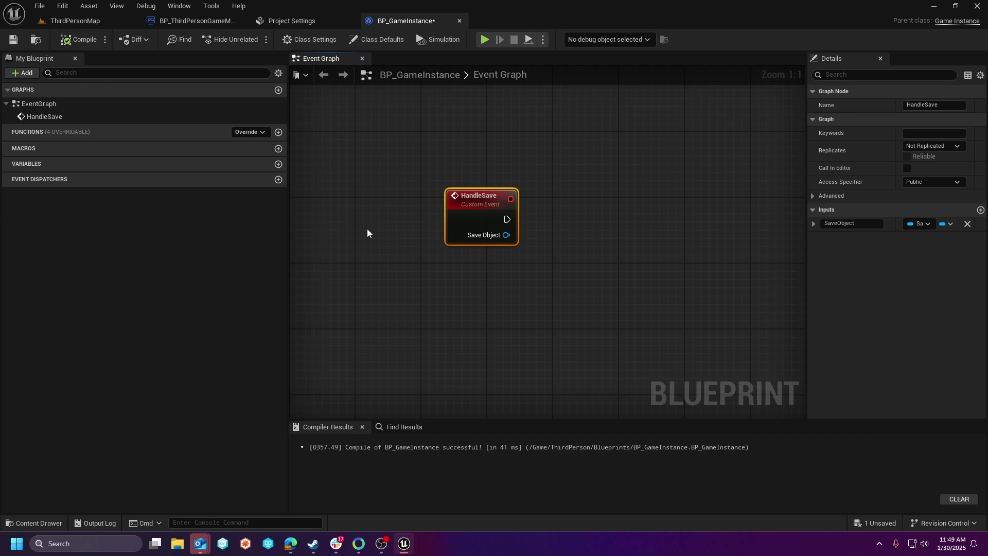
Step: Connect HandleSave to a Print String node that prints Save Object's display name, and compile the Blueprint
{"action": "left_click_drag", "start_coordinate": [507, 220], "coordinate": [589, 205]}
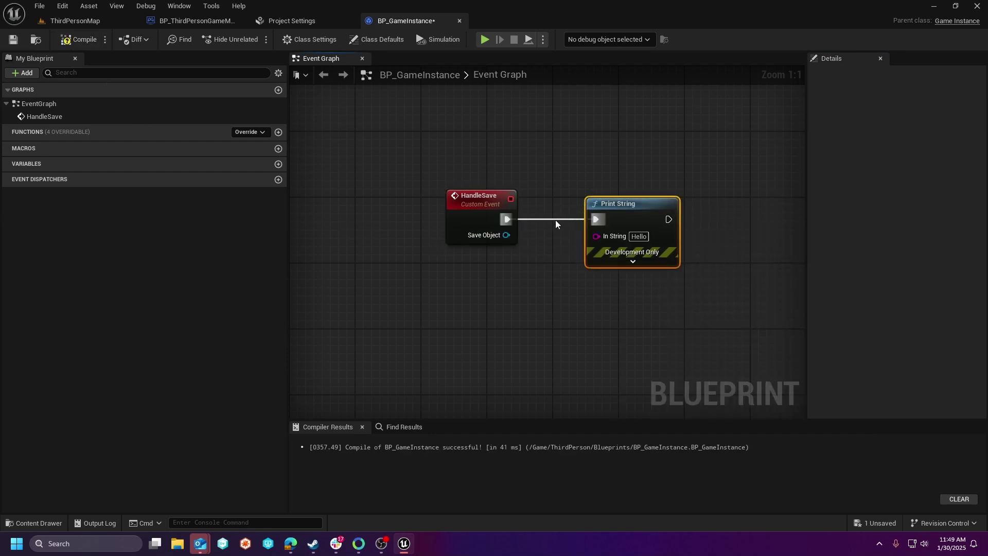
{"action": "left_click_drag", "start_coordinate": [506, 234], "coordinate": [596, 236]}
{"action": "left_click_drag", "start_coordinate": [631, 206], "coordinate": [632, 256]}
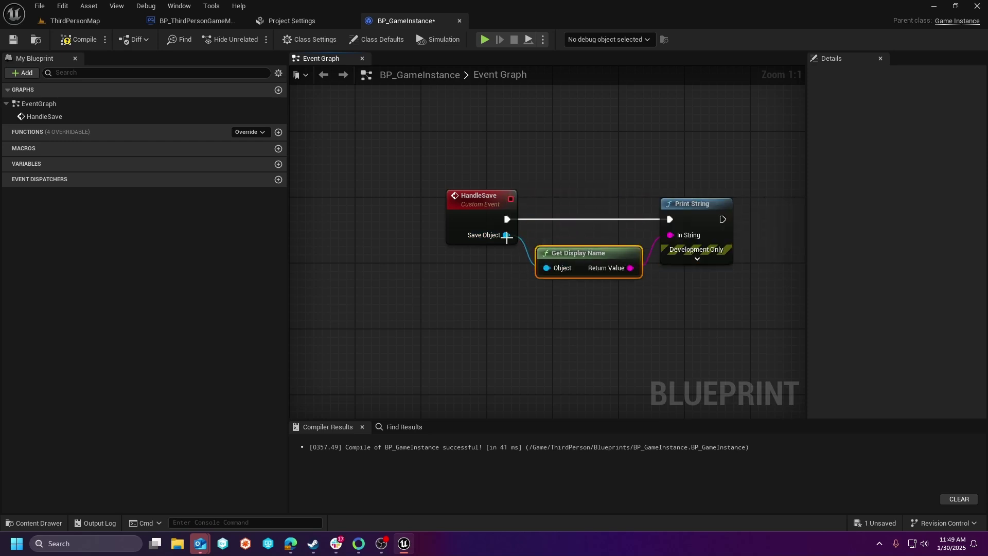
{"action": "left_click", "coordinate": [77, 40]}
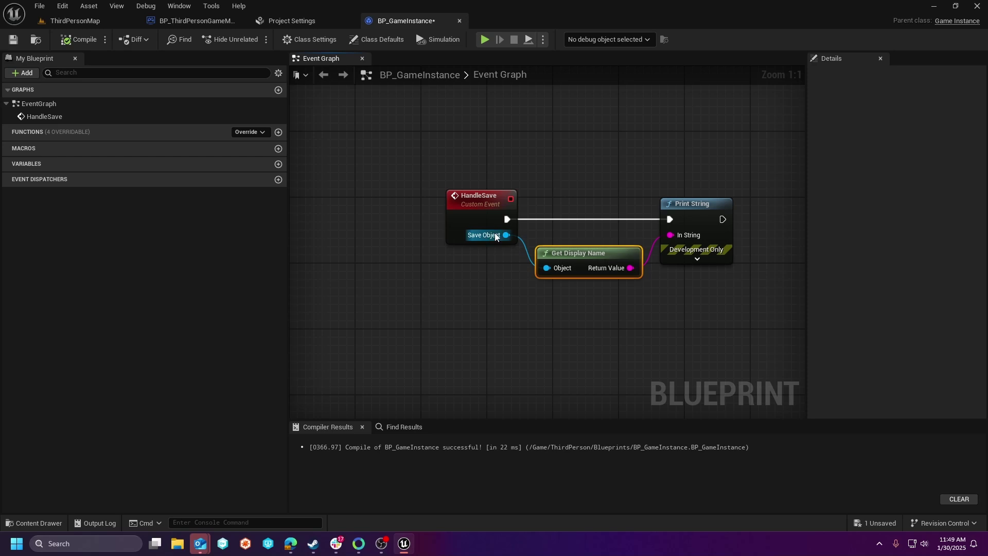
Step: Add a Save Game to Slot node after Print String, leave it unconnected, and compile BP_GameInstance
{"action": "right_click_drag", "start_coordinate": [706, 196], "coordinate": [580, 143]}
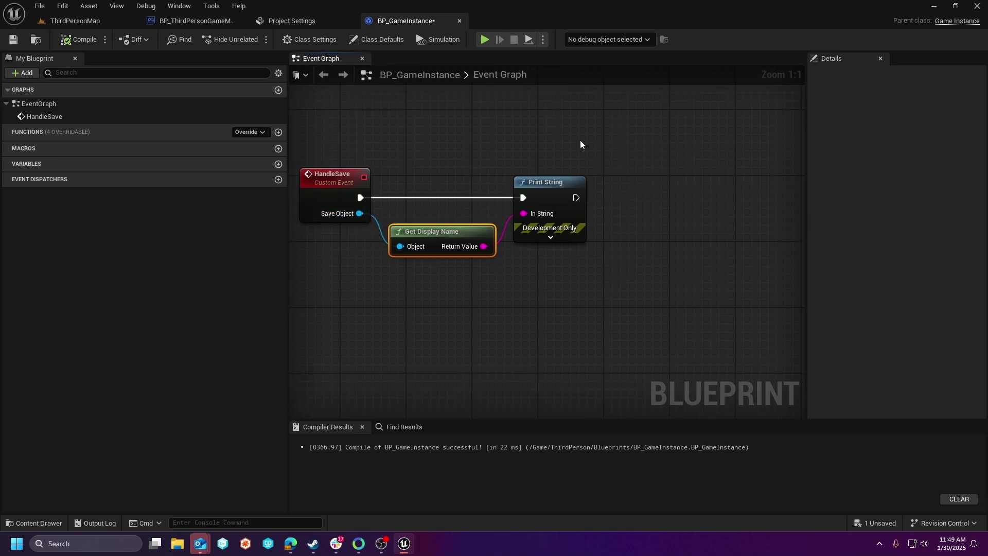
{"action": "right_click", "coordinate": [632, 176]}
{"action": "type", "text": "save"}
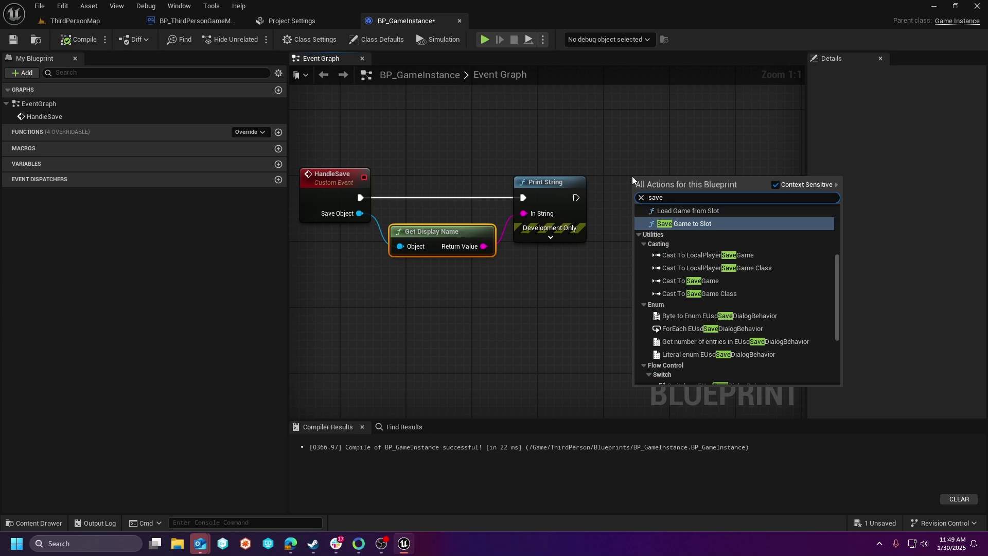
{"action": "left_click", "coordinate": [680, 224]}
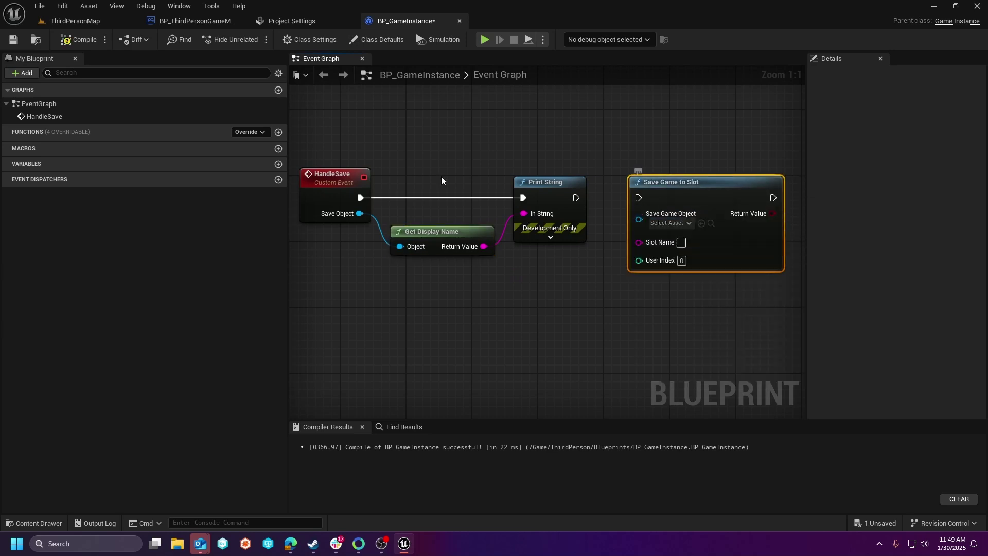
{"action": "left_click", "coordinate": [79, 39]}
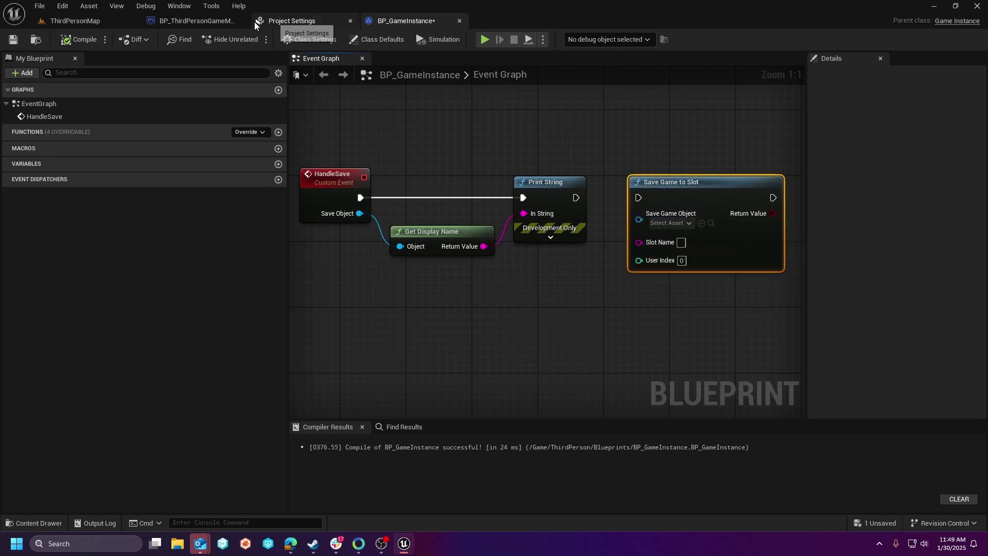
Step: Add a custom event named SaveGameMode to the event graph of BP_ThirdPersonGameMode
{"action": "left_click", "coordinate": [192, 21]}
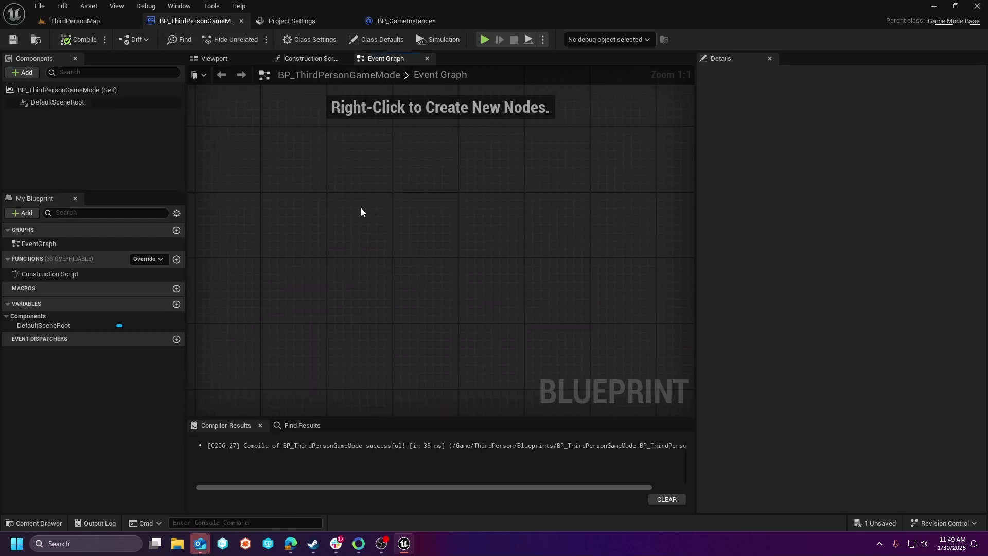
{"action": "right_click", "coordinate": [368, 221]}
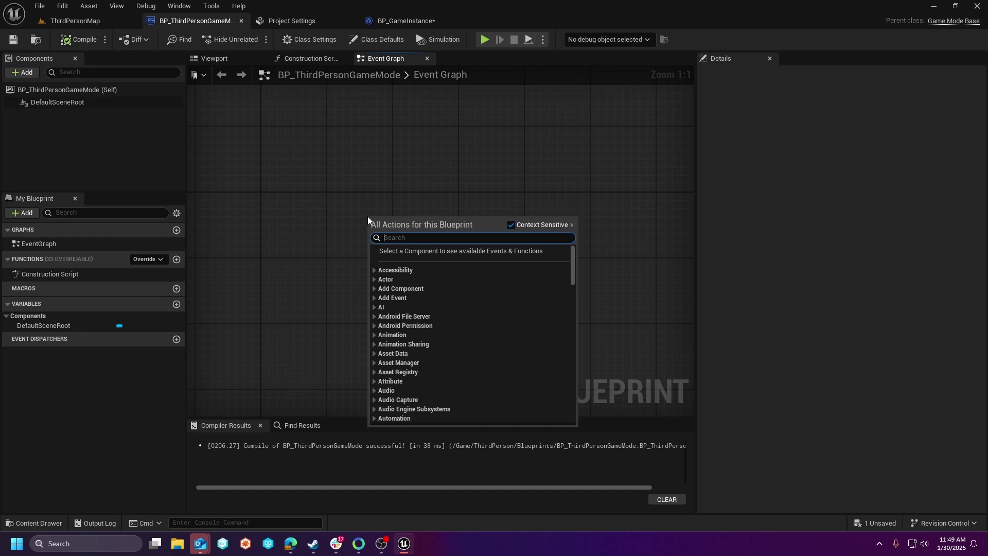
{"action": "type", "text": "a"}
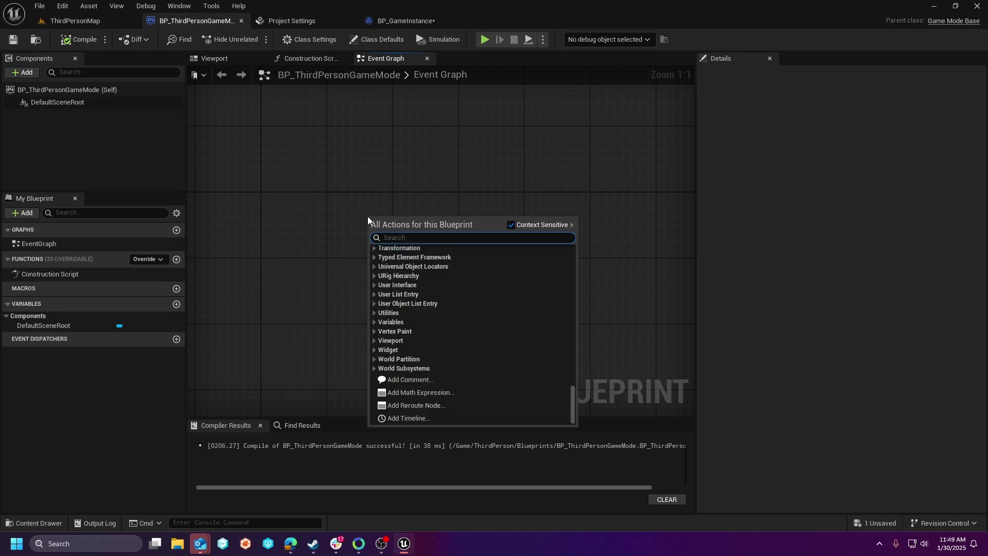
{"action": "type", "text": "dd s"}
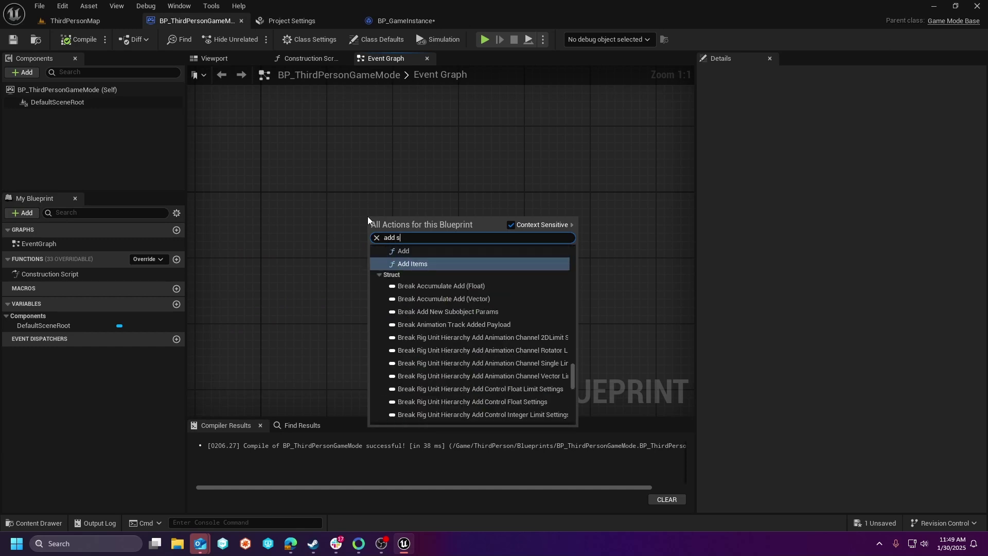
{"action": "key", "text": "BackSpace"}
{"action": "type", "text": "cust"}
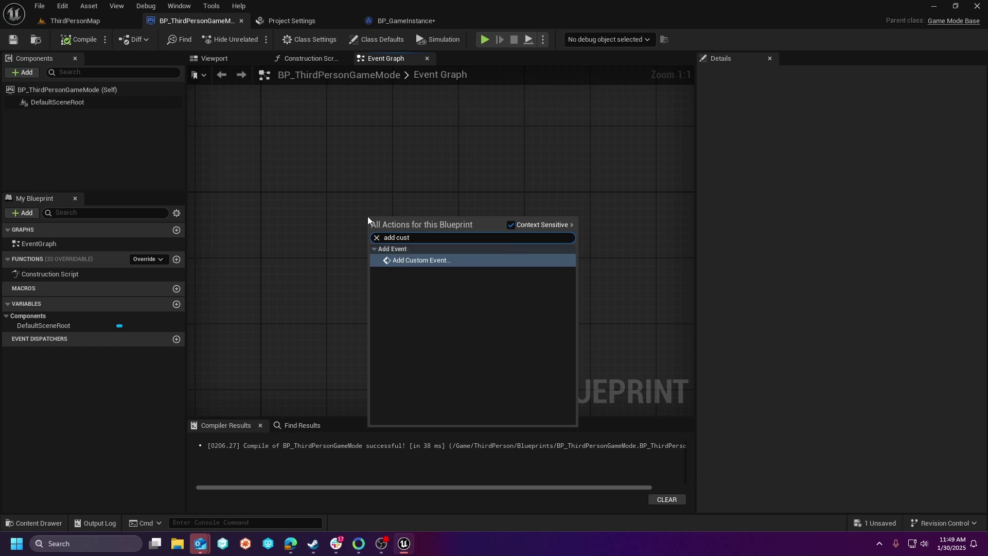
{"action": "left_click", "coordinate": [399, 260]}
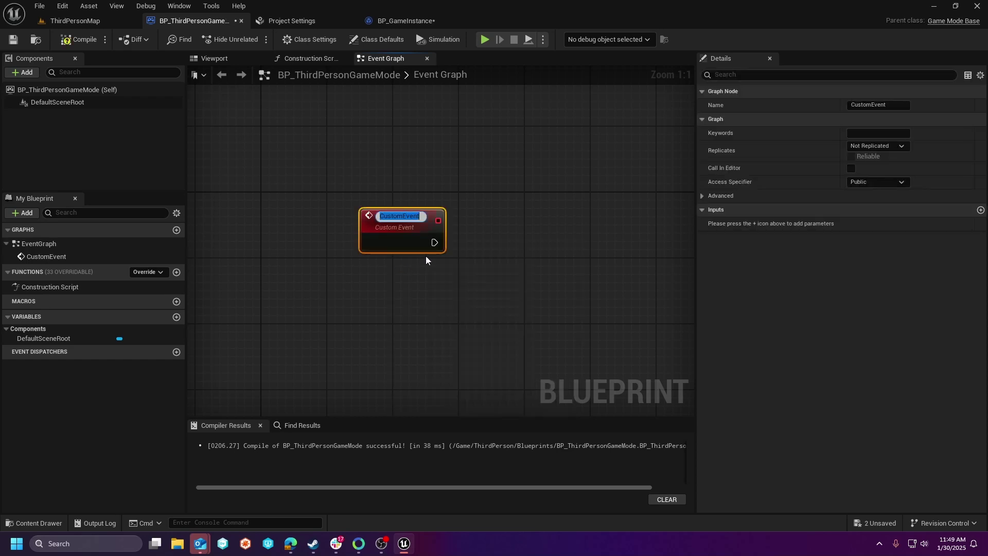
{"action": "type", "text": "SaveGameMode"}
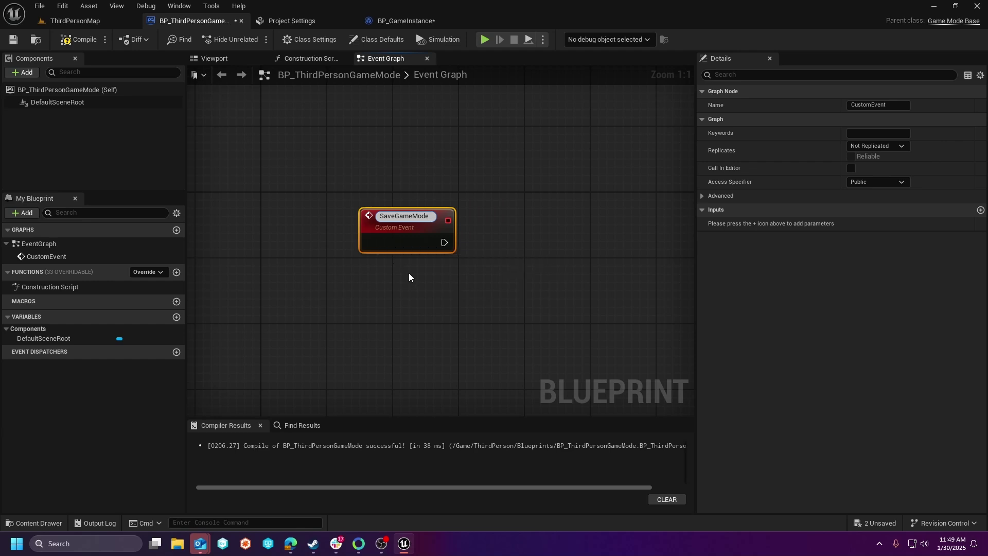
{"action": "key", "text": "Return"}
{"action": "left_click", "coordinate": [409, 274]}
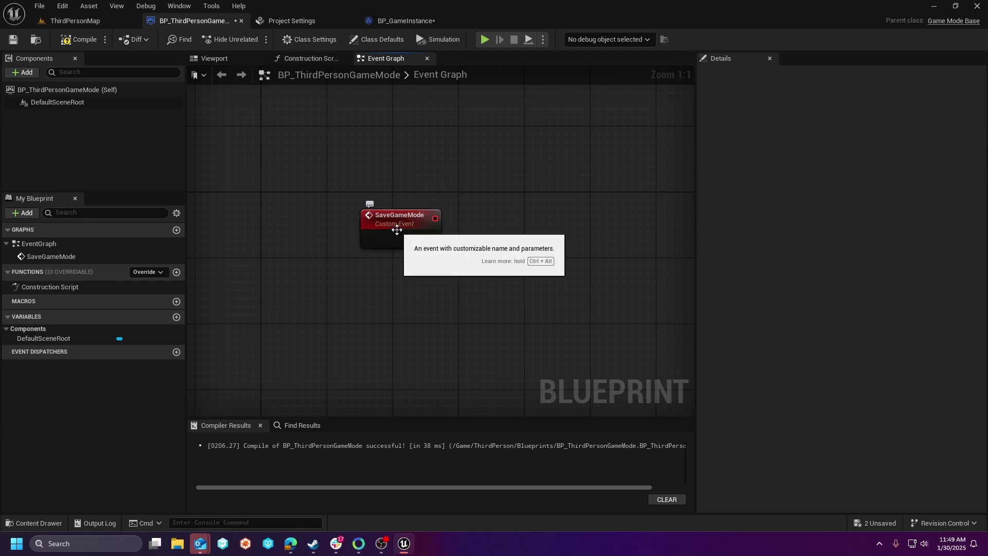
Step: Add a Get Game Instance node below the SaveGameMode event
{"action": "right_click", "coordinate": [435, 273]}
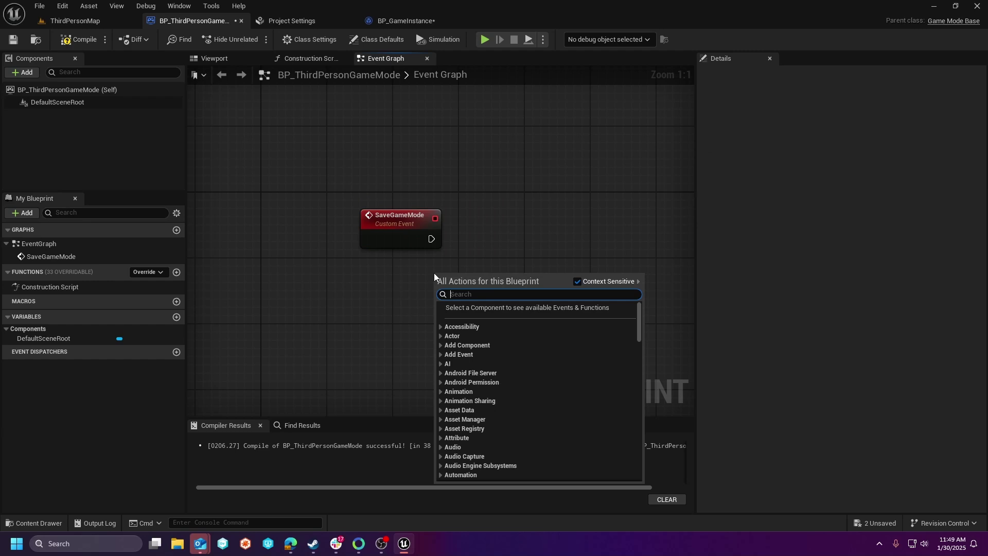
{"action": "type", "text": "get"}
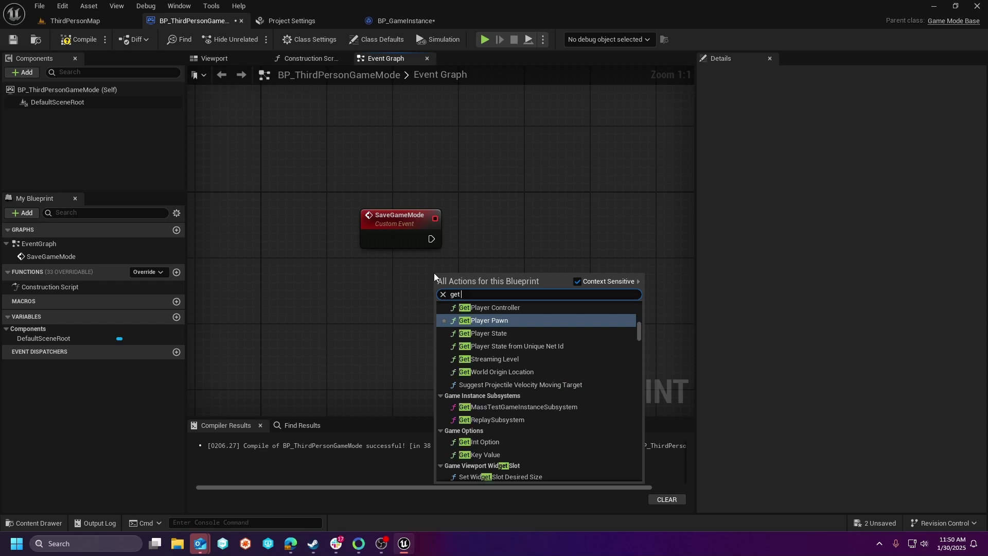
{"action": "type", "text": "gameinsta"}
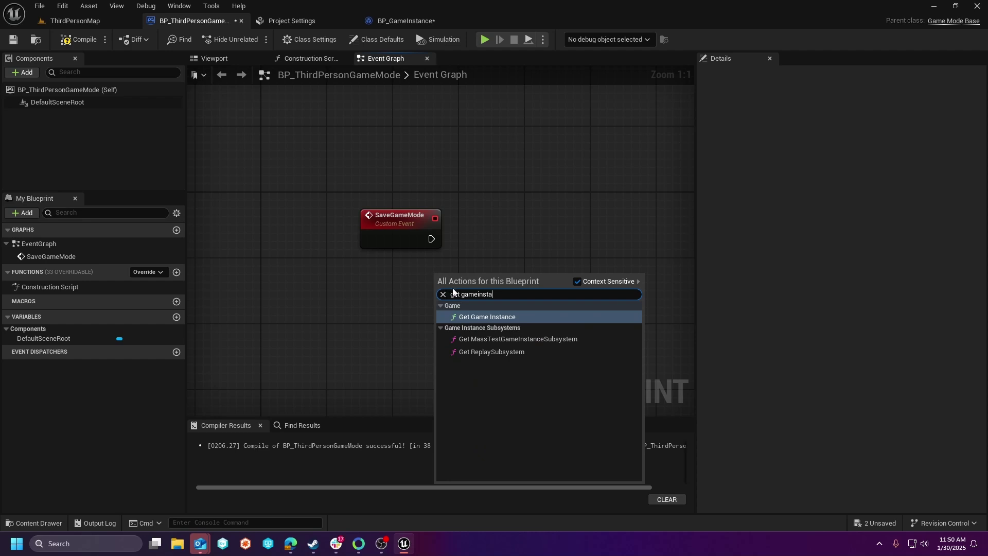
{"action": "left_click", "coordinate": [470, 316]}
Step: Cast Get Game Instance's return value to BP_GameInstance, run the cast from SaveGameMode, and tidy the nodes
{"action": "left_click_drag", "start_coordinate": [544, 260], "coordinate": [545, 256]}
{"action": "type", "text": "cast"}
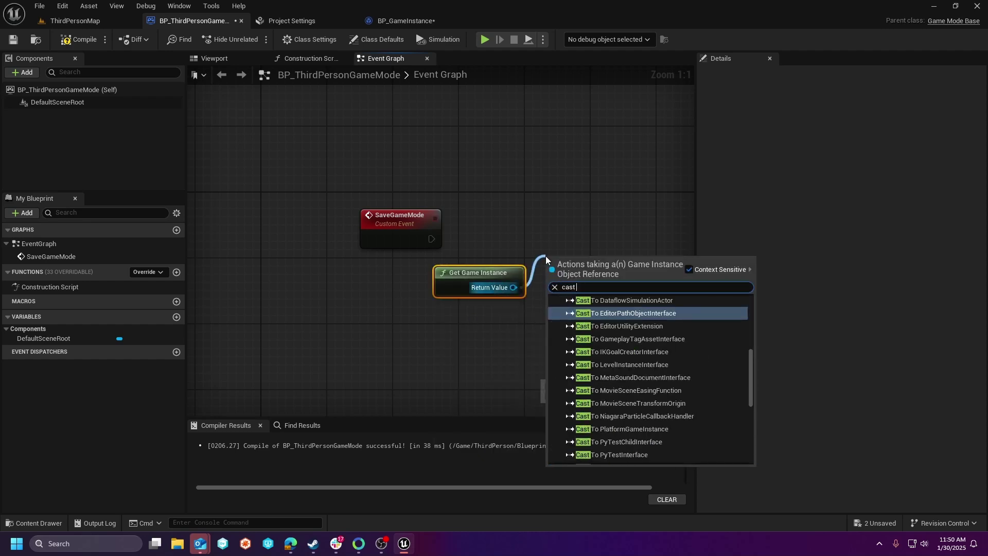
{"action": "type", "text": " to "}
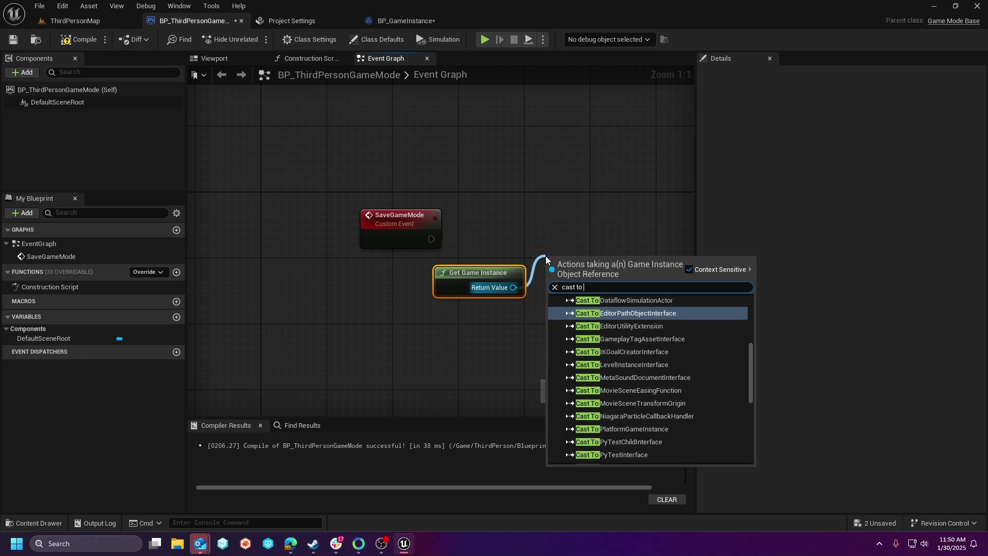
{"action": "type", "text": "game"}
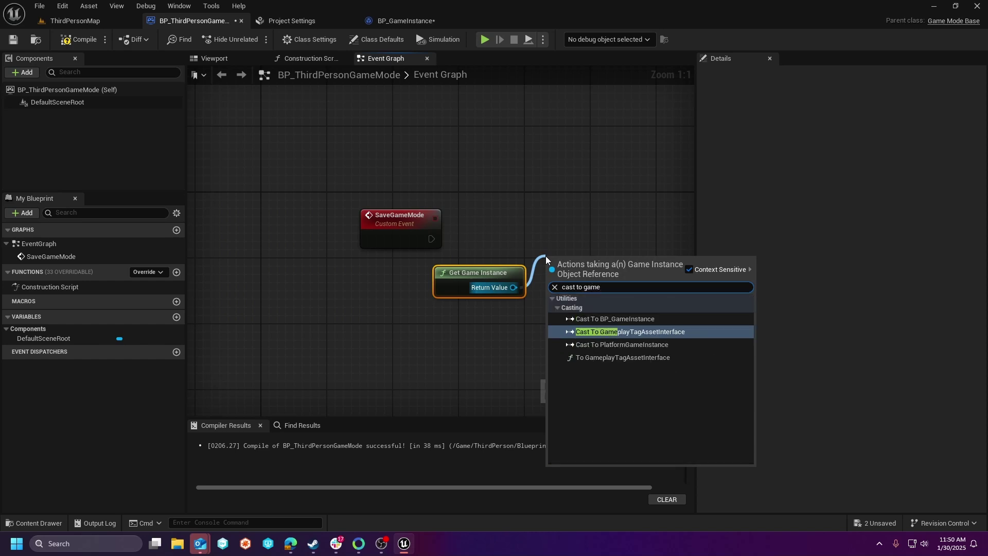
{"action": "left_click", "coordinate": [643, 320]}
{"action": "left_click_drag", "start_coordinate": [593, 269], "coordinate": [535, 228]}
{"action": "left_click_drag", "start_coordinate": [431, 238], "coordinate": [551, 226]}
{"action": "right_click_drag", "start_coordinate": [609, 339], "coordinate": [500, 330]}
{"action": "left_click_drag", "start_coordinate": [386, 283], "coordinate": [328, 282]}
Step: Call Handle Save on the cast's As BP Game Instance output, place it beside the cast, and compile the Blueprint
{"action": "left_click_drag", "start_coordinate": [507, 262], "coordinate": [588, 286]}
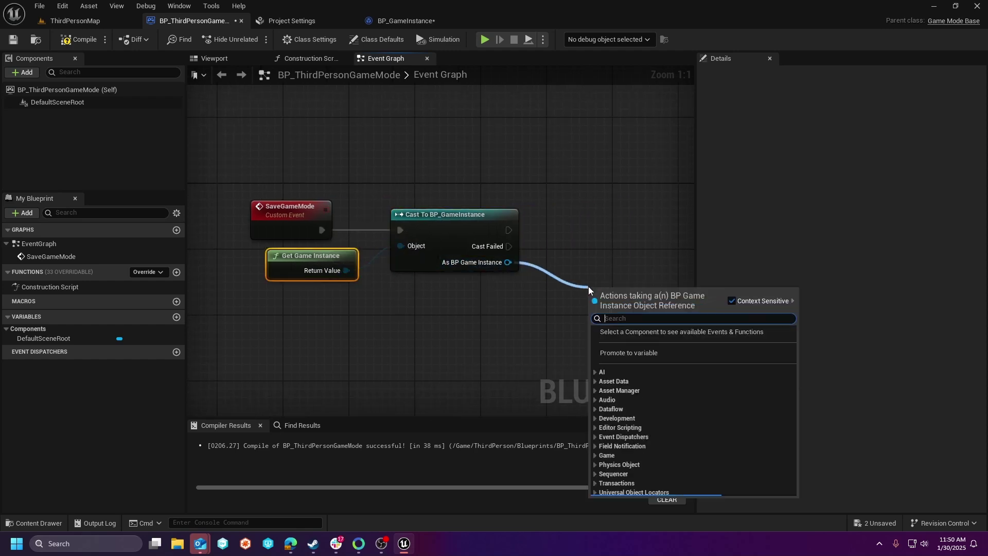
{"action": "type", "text": "ga"}
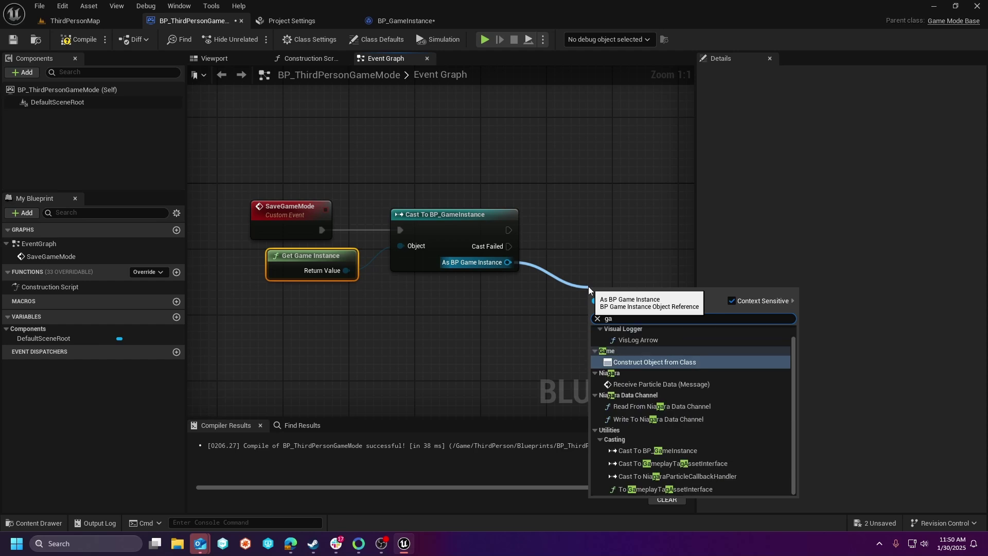
{"action": "key", "text": "BackSpace"}
{"action": "key", "text": "BackSpace"}
{"action": "type", "text": "save"}
{"action": "left_click", "coordinate": [624, 341]}
{"action": "left_click_drag", "start_coordinate": [626, 344], "coordinate": [593, 271]}
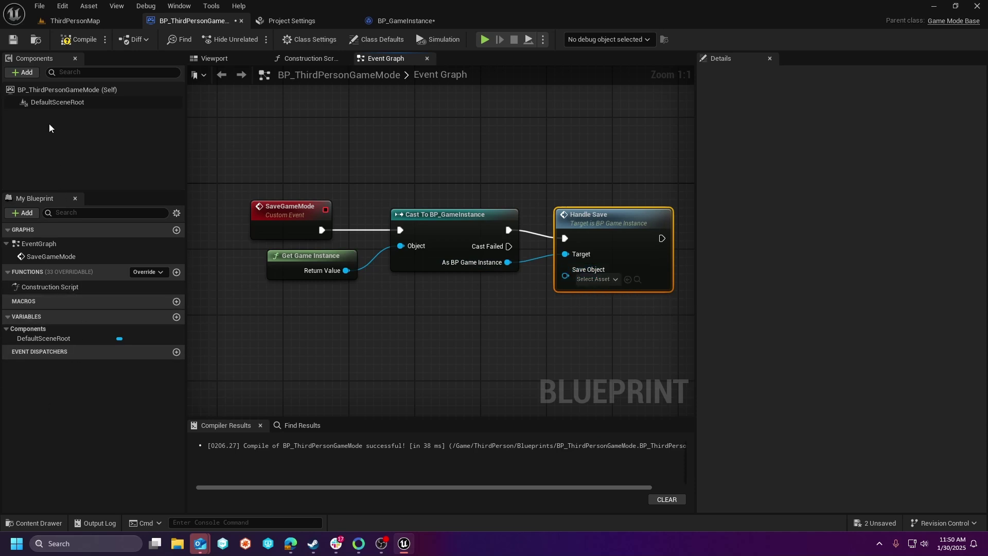
{"action": "left_click", "coordinate": [85, 39]}
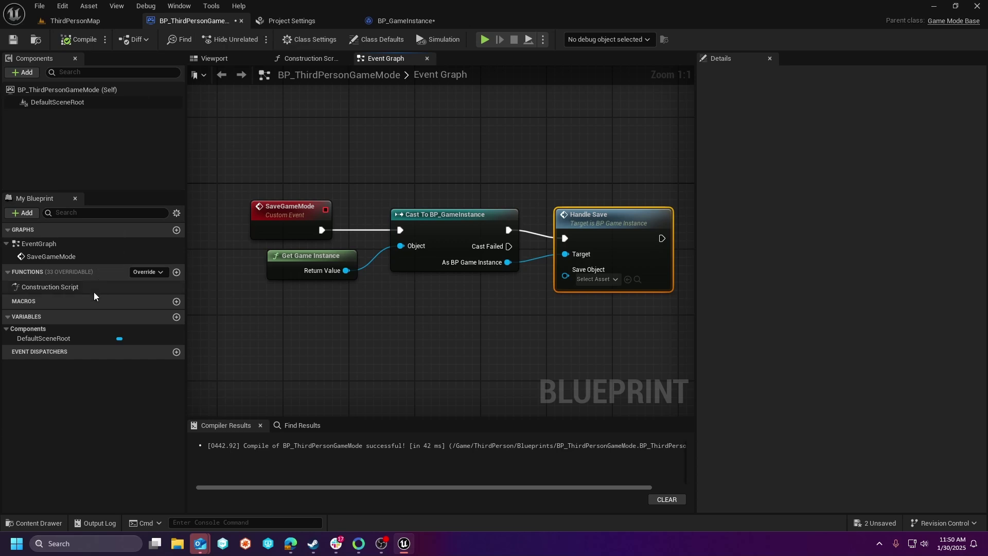
Step: Create a variable named SaveObject of type Save Game object reference, then compile and save BP_ThirdPersonGameMode
{"action": "left_click", "coordinate": [177, 317]}
{"action": "type", "text": "SaveObject"}
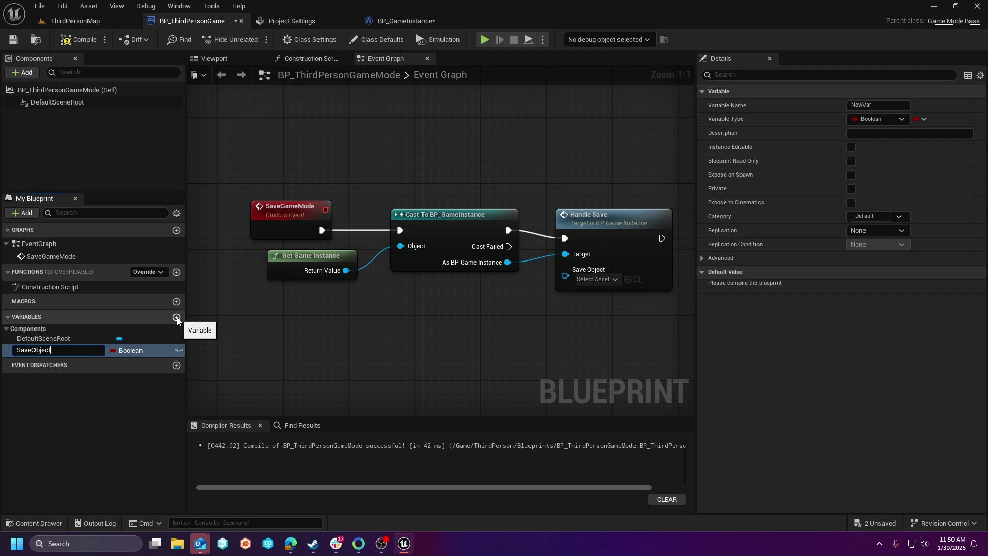
{"action": "key", "text": "Return"}
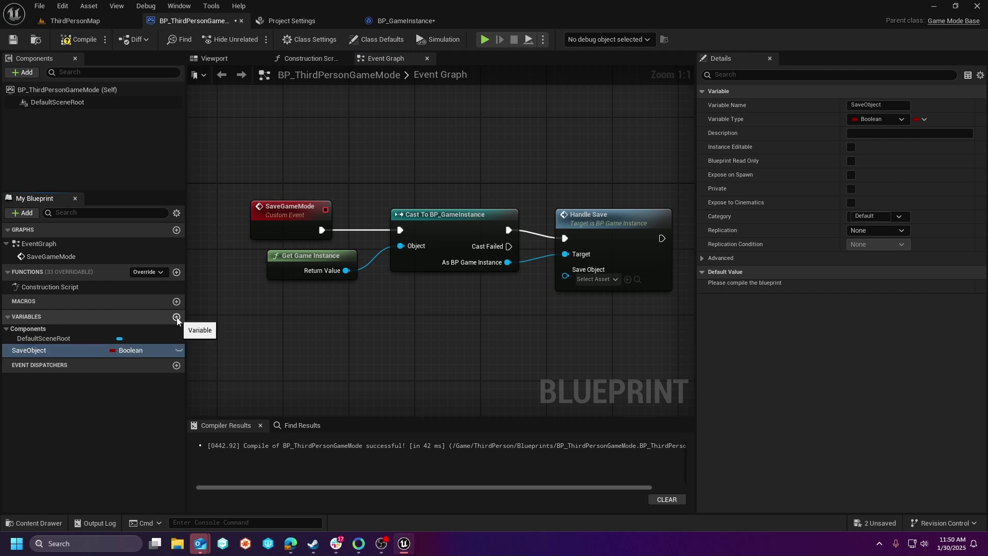
{"action": "left_click", "coordinate": [152, 352]}
{"action": "type", "text": "Save"}
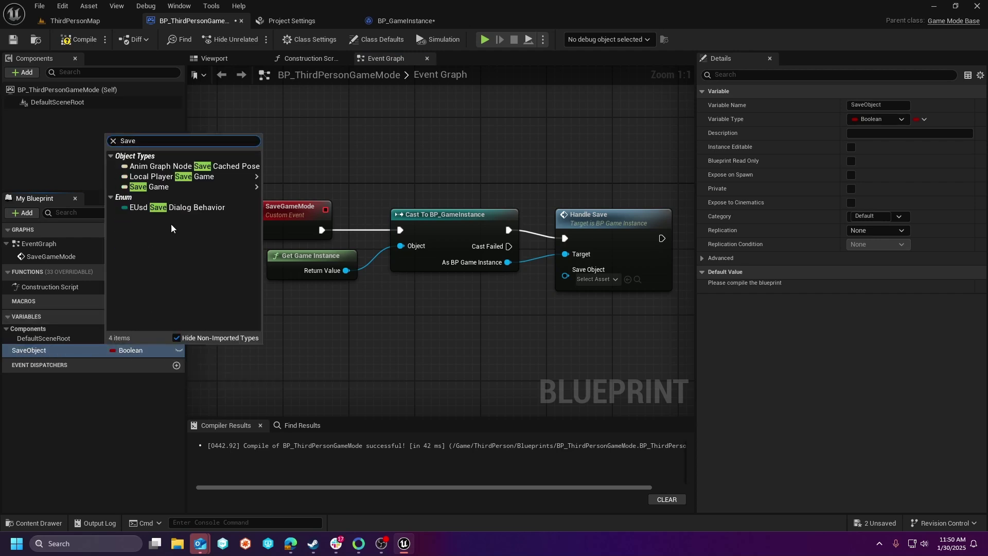
{"action": "mouse_move", "coordinate": [189, 186]}
{"action": "left_click", "coordinate": [279, 191]}
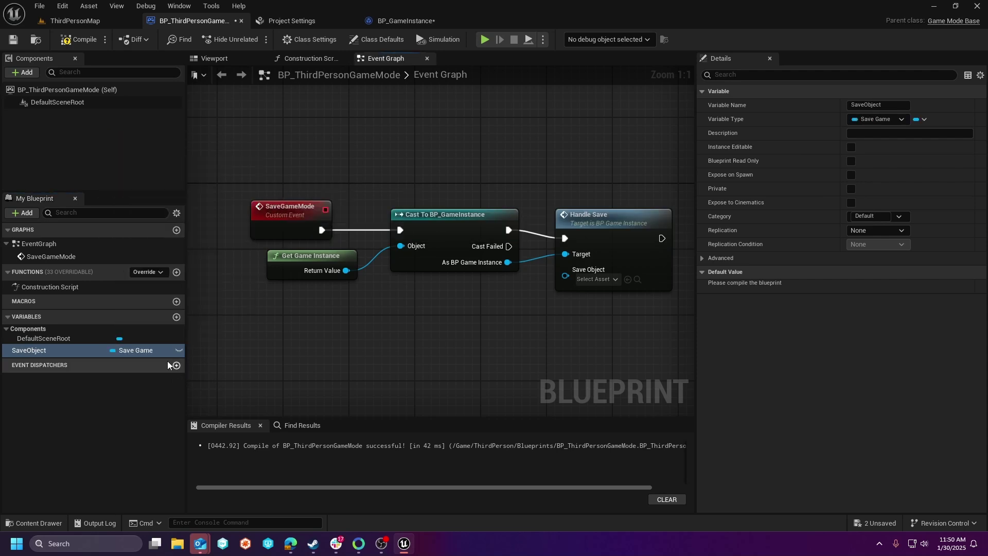
{"action": "left_click", "coordinate": [14, 40]}
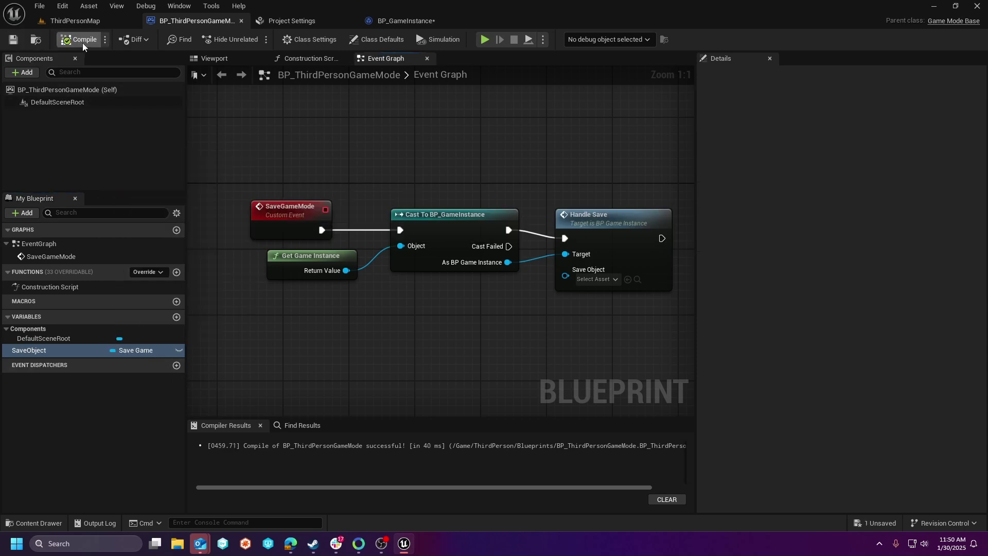
{"action": "left_click", "coordinate": [887, 287]}
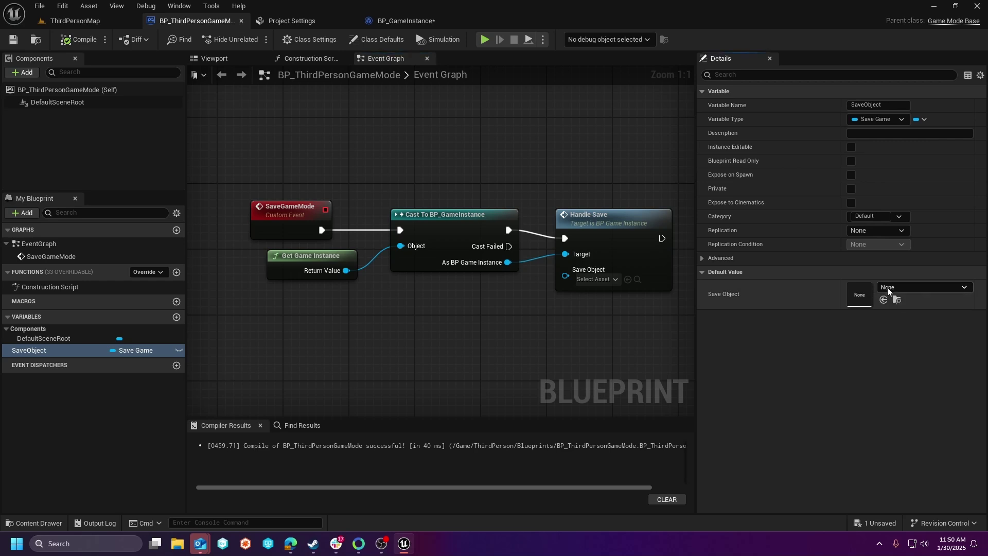
Step: Wire the SaveObject variable into Handle Save's Save Object input and compile BP_ThirdPersonGameMode
{"action": "left_click_drag", "start_coordinate": [64, 347], "coordinate": [565, 270]}
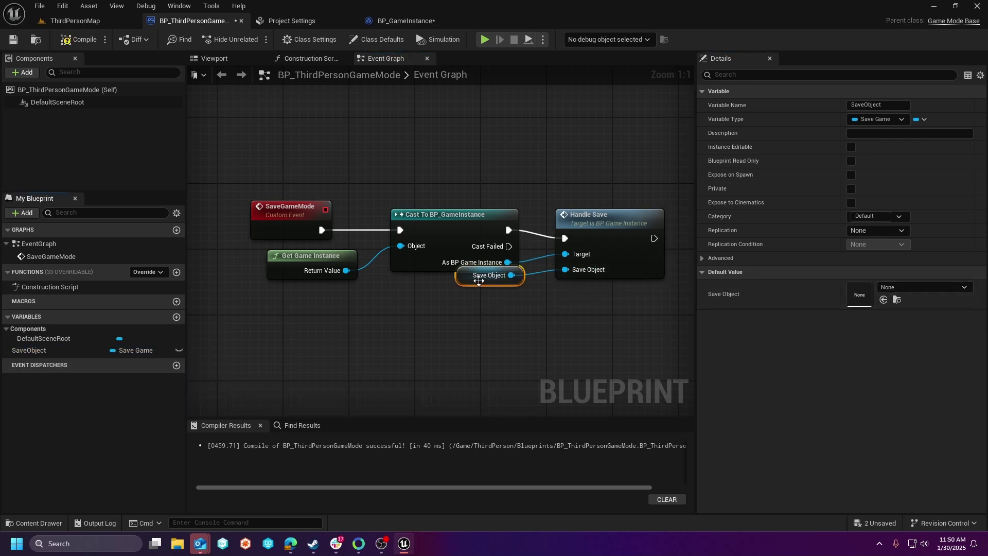
{"action": "left_click_drag", "start_coordinate": [478, 282], "coordinate": [486, 299]}
{"action": "left_click", "coordinate": [86, 45]}
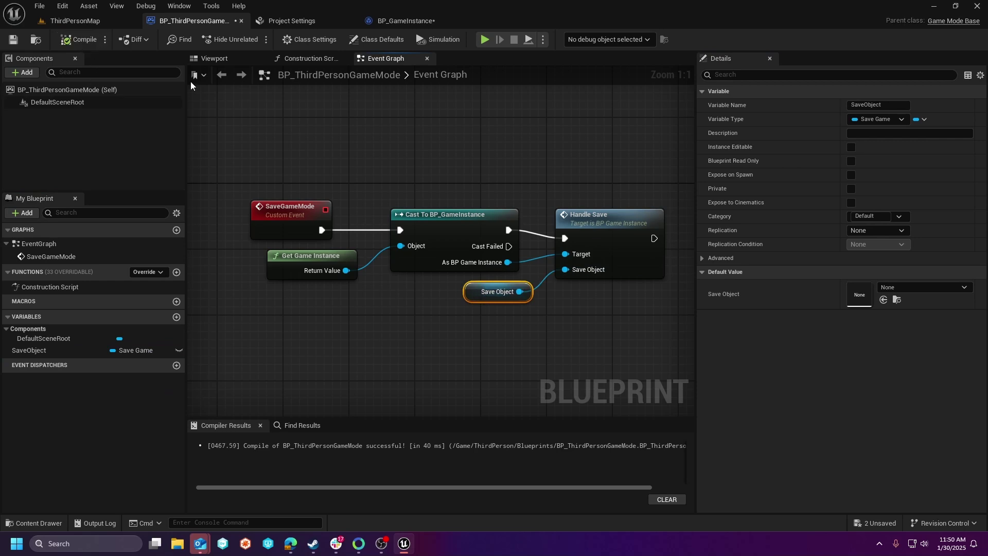
Step: Create a child Blueprint class of BP_ThirdPersonGameMode named BP_Slayaer in the ThirdPerson Blueprints folder
{"action": "left_click", "coordinate": [98, 19]}
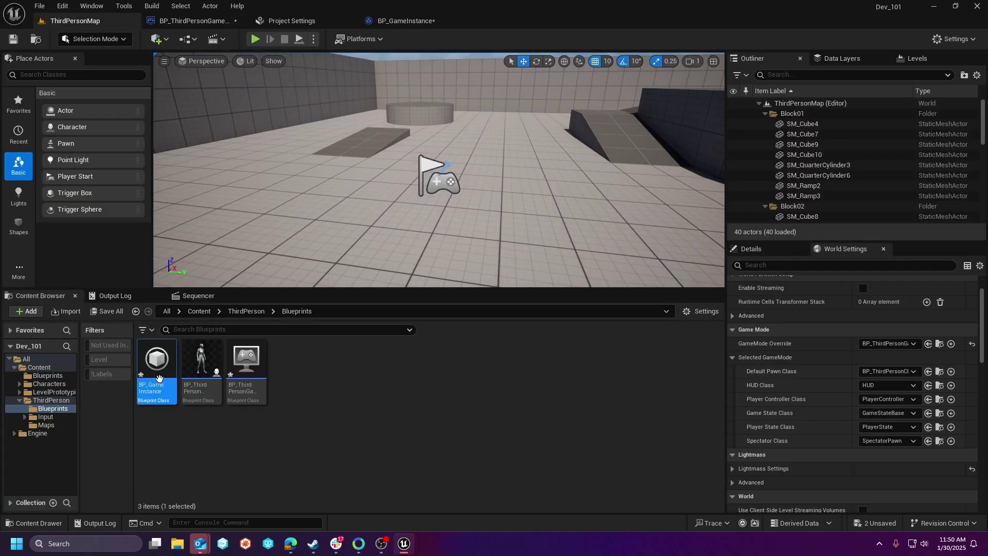
{"action": "left_click", "coordinate": [247, 367]}
{"action": "right_click", "coordinate": [260, 370]}
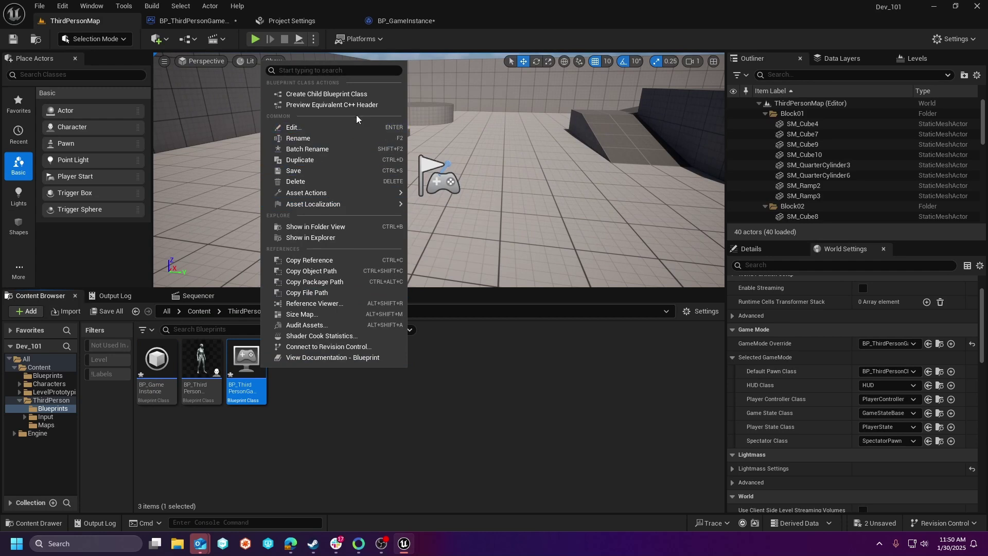
{"action": "left_click", "coordinate": [363, 96]}
{"action": "type", "text": "BP"}
{"action": "type", "text": "_G"}
{"action": "key", "text": "BackSpace"}
{"action": "type", "text": "VS"}
{"action": "key", "text": "BackSpace"}
{"action": "key", "text": "BackSpace"}
{"action": "type", "text": "S"}
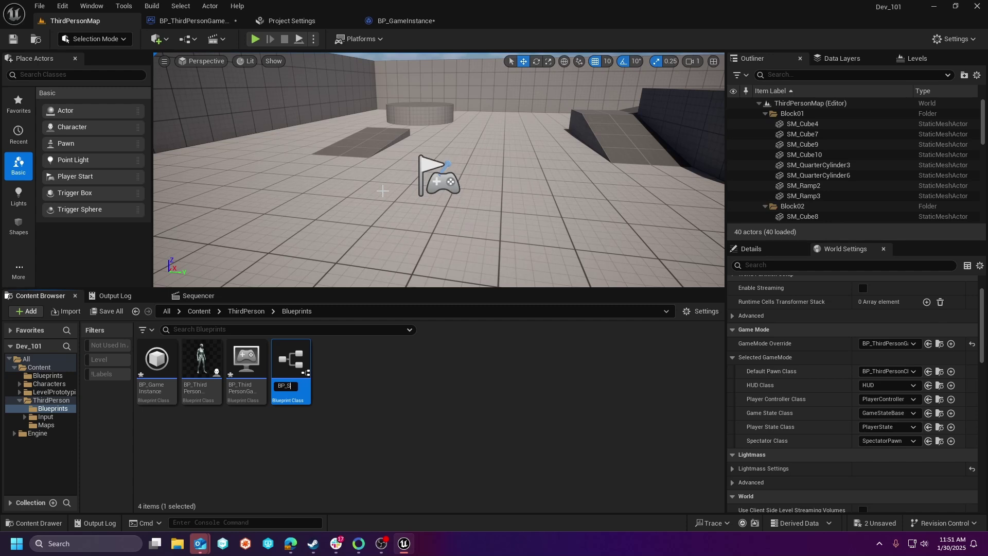
{"action": "type", "text": "layaer"}
{"action": "key", "text": "Return"}
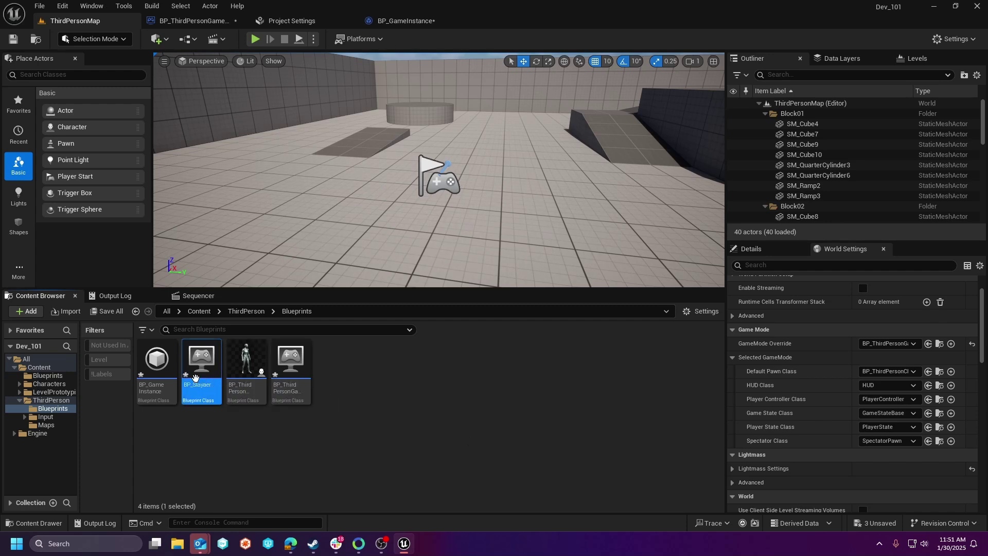
Step: Open and compile BP_Slayaer, and show its inherited variables to select SaveObject
{"action": "double_click", "coordinate": [201, 379]}
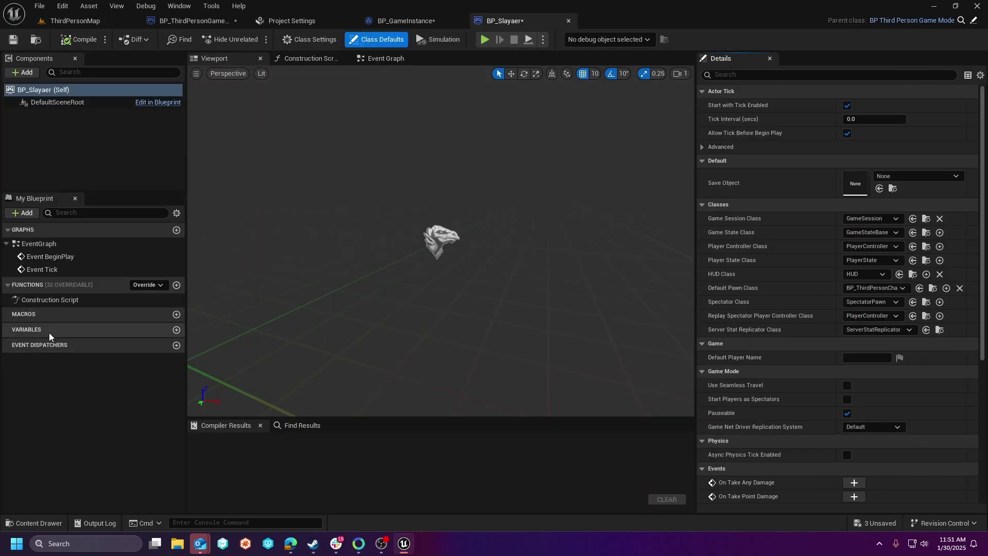
{"action": "left_click", "coordinate": [73, 41]}
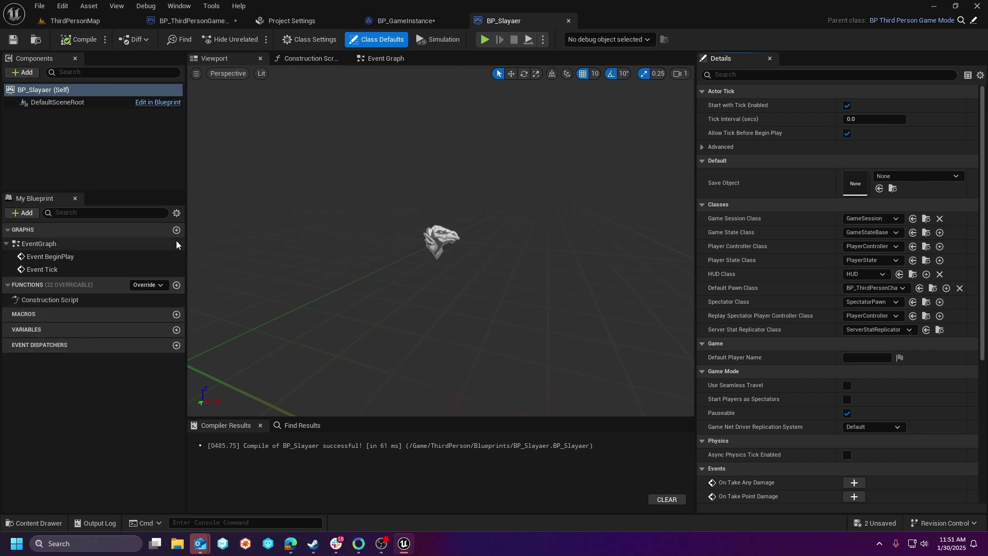
{"action": "left_click", "coordinate": [177, 212]}
{"action": "left_click", "coordinate": [206, 225]}
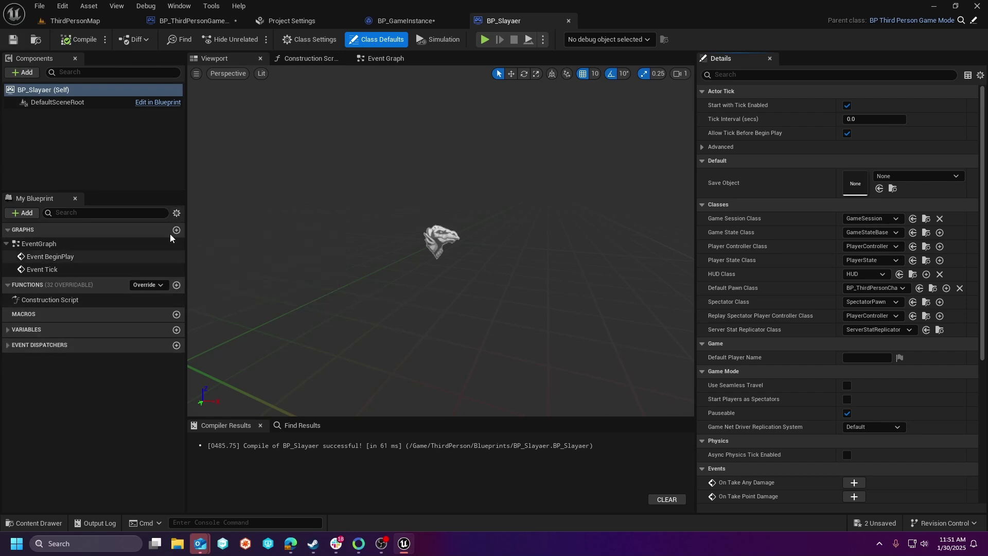
{"action": "left_click", "coordinate": [31, 329]}
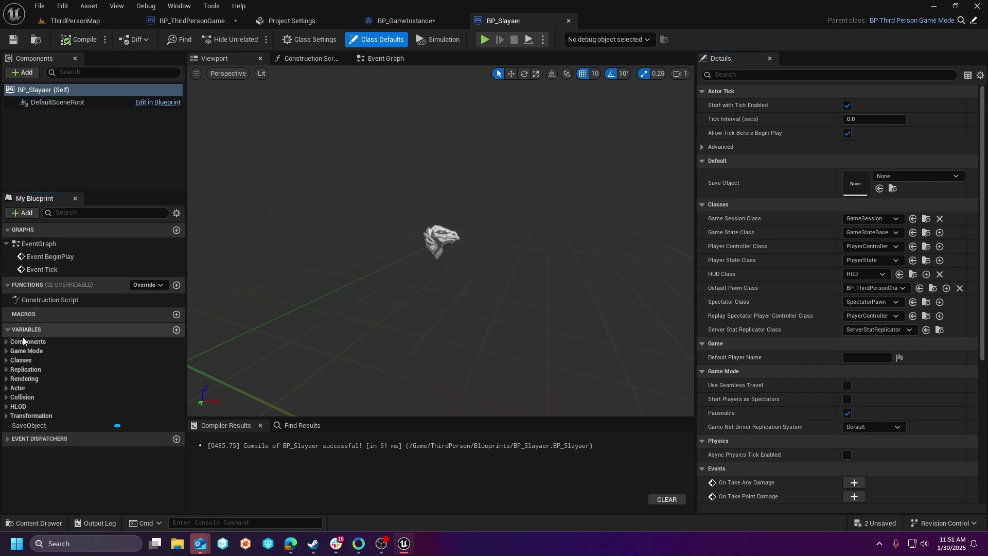
{"action": "left_click", "coordinate": [66, 427]}
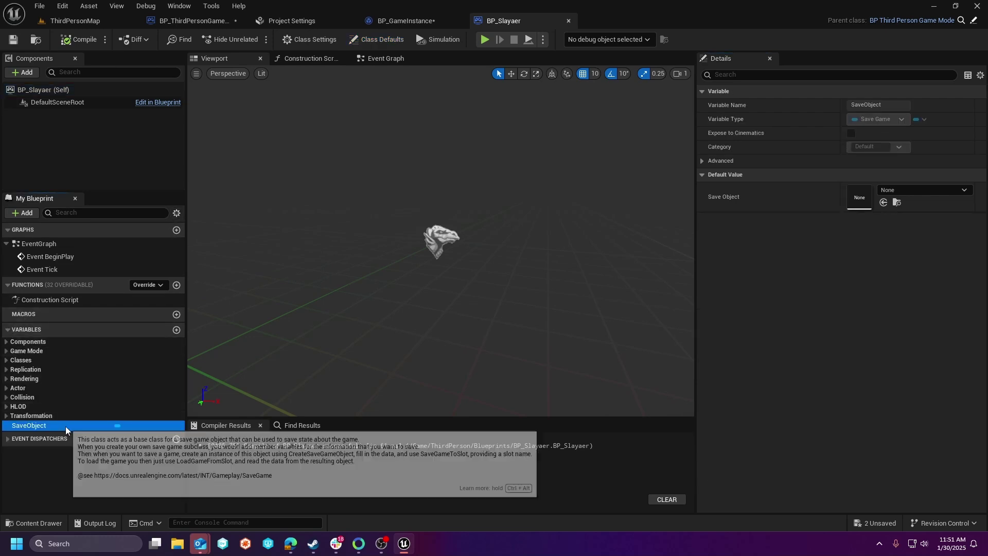
Step: Review BP_Slayaer's SaveObject default choices, class settings and class defaults, and look over BP_GameInstance's event graph
{"action": "left_click", "coordinate": [931, 190]}
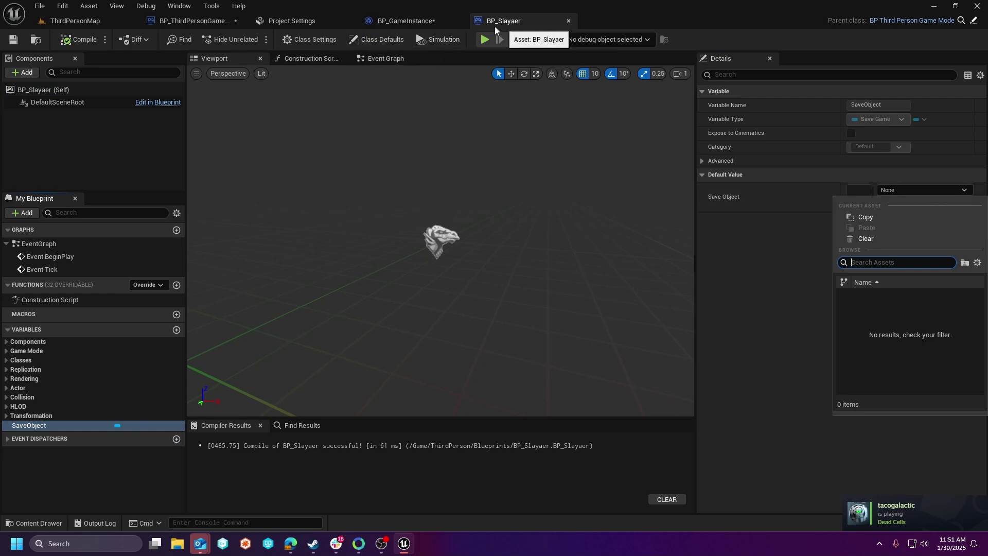
{"action": "left_click", "coordinate": [319, 40]}
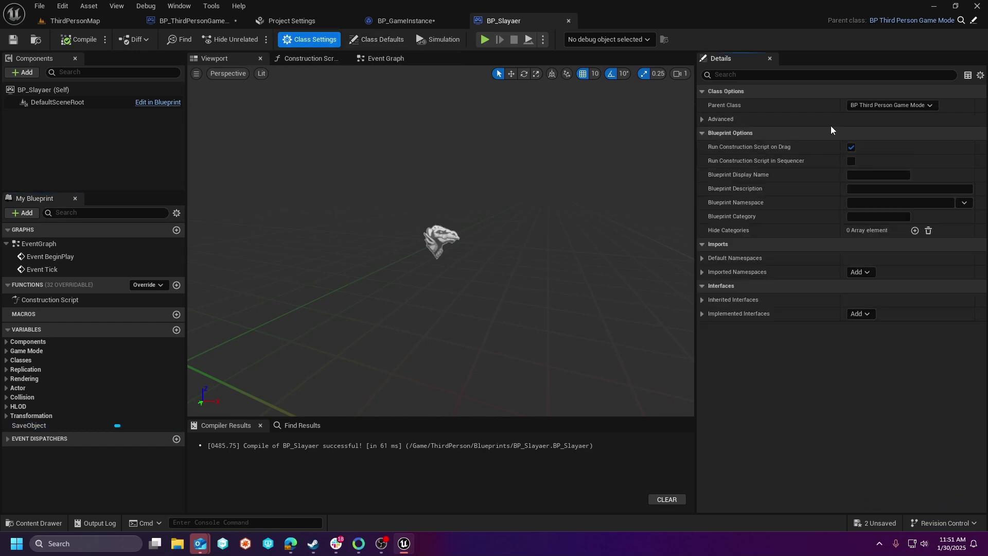
{"action": "left_click", "coordinate": [388, 41]}
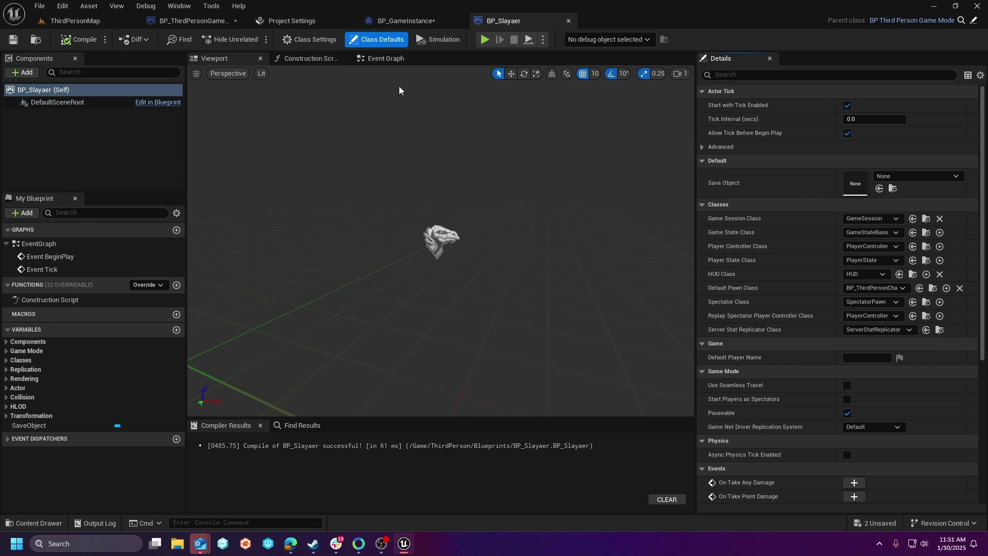
{"action": "left_click", "coordinate": [406, 24]}
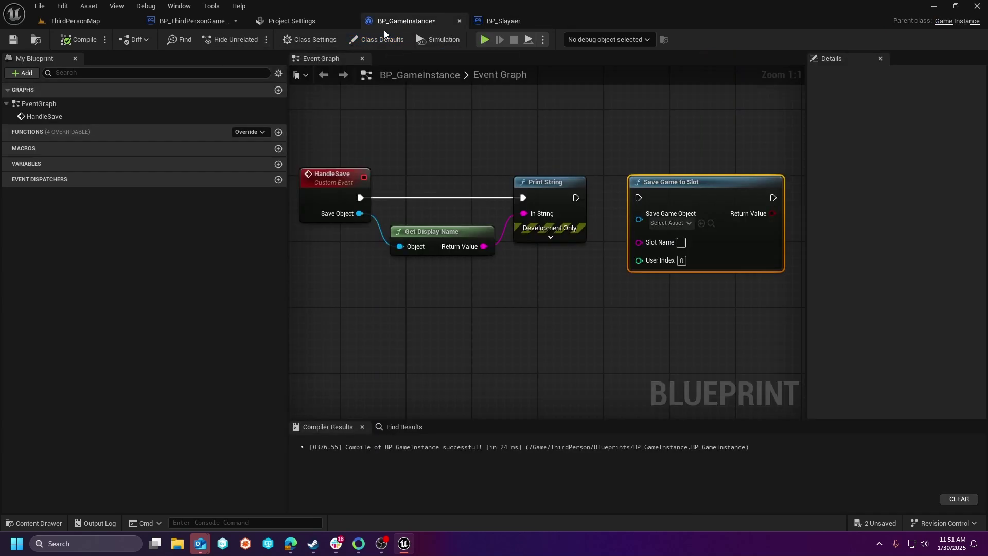
{"action": "right_click_drag", "start_coordinate": [416, 174], "coordinate": [507, 189]}
Step: Add a Get Game State node above the SaveGameMode event in BP_ThirdPersonGameMode's event graph
{"action": "left_click", "coordinate": [197, 21]}
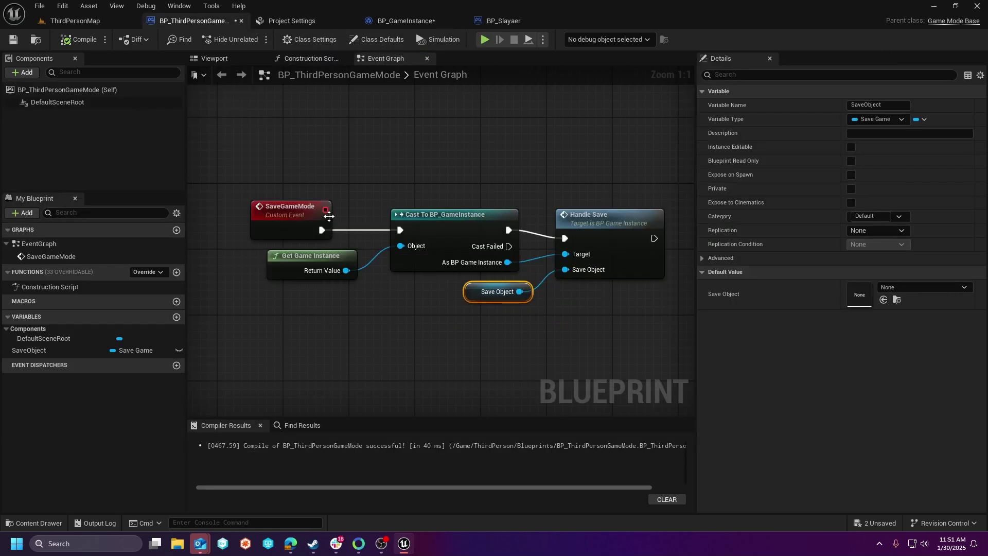
{"action": "right_click_drag", "start_coordinate": [322, 211], "coordinate": [344, 244]}
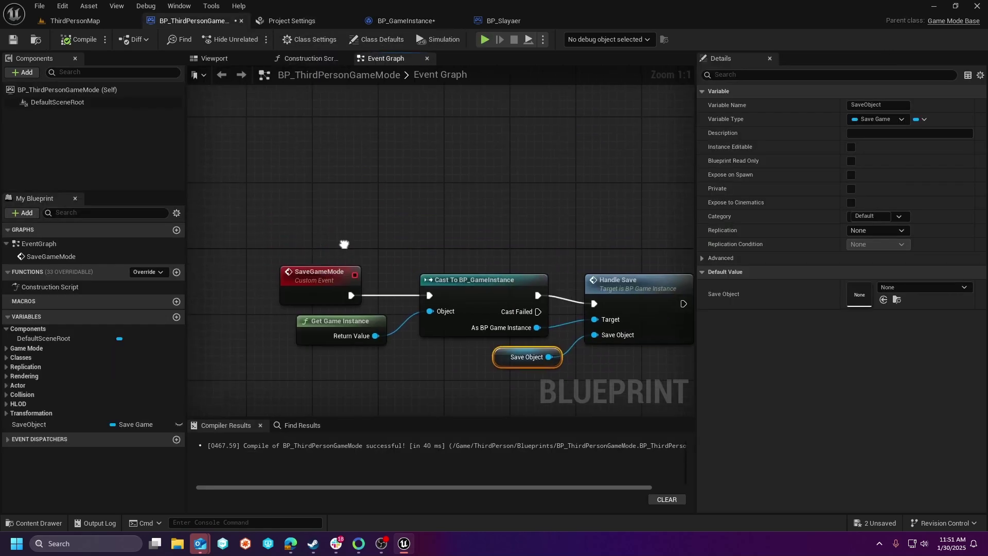
{"action": "right_click", "coordinate": [318, 196]}
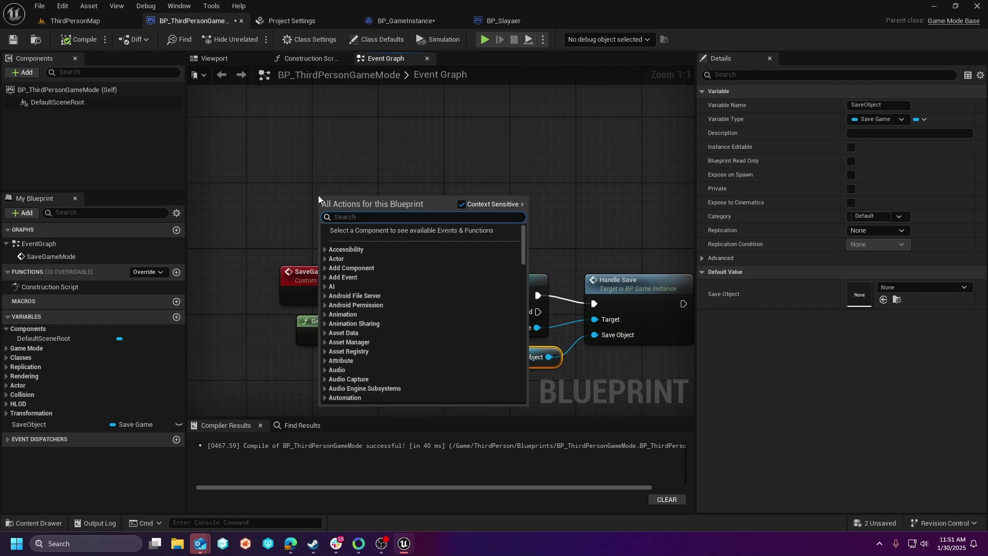
{"action": "type", "text": "get game"}
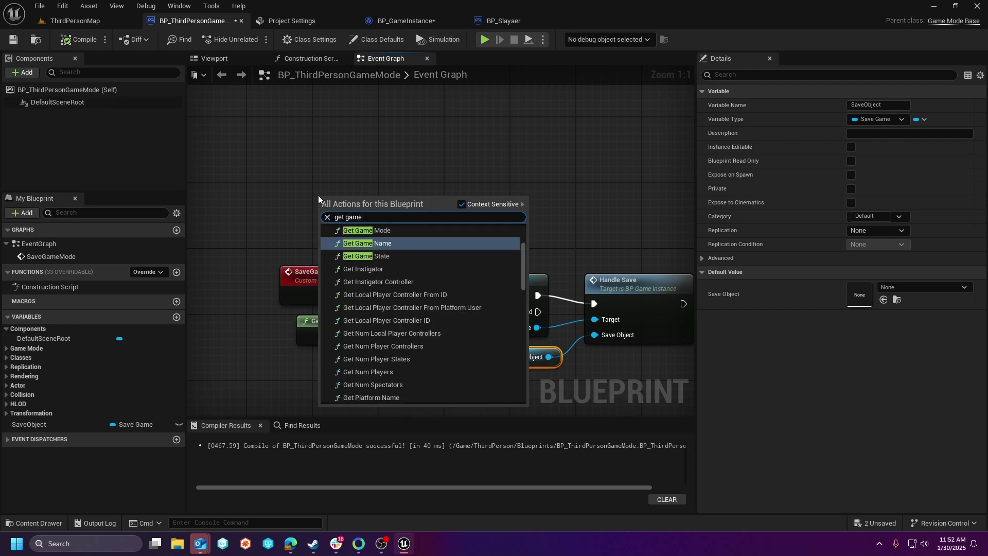
{"action": "type", "text": "state"}
{"action": "left_click", "coordinate": [354, 245]}
Step: Get the Player Array from Get Game State's return value, view its available actions, and delete the getter
{"action": "left_click_drag", "start_coordinate": [382, 212], "coordinate": [447, 184]}
{"action": "type", "text": "player"}
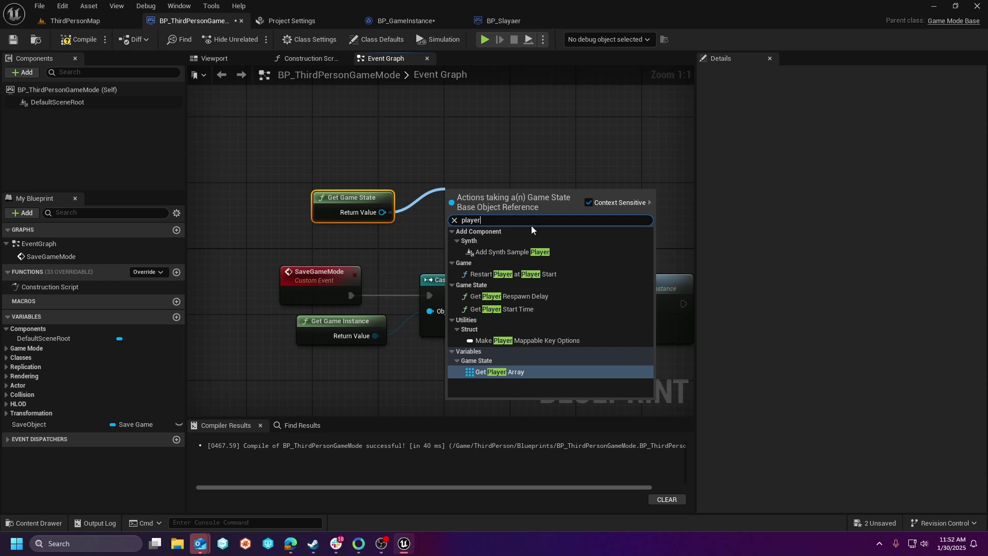
{"action": "left_click", "coordinate": [507, 374]}
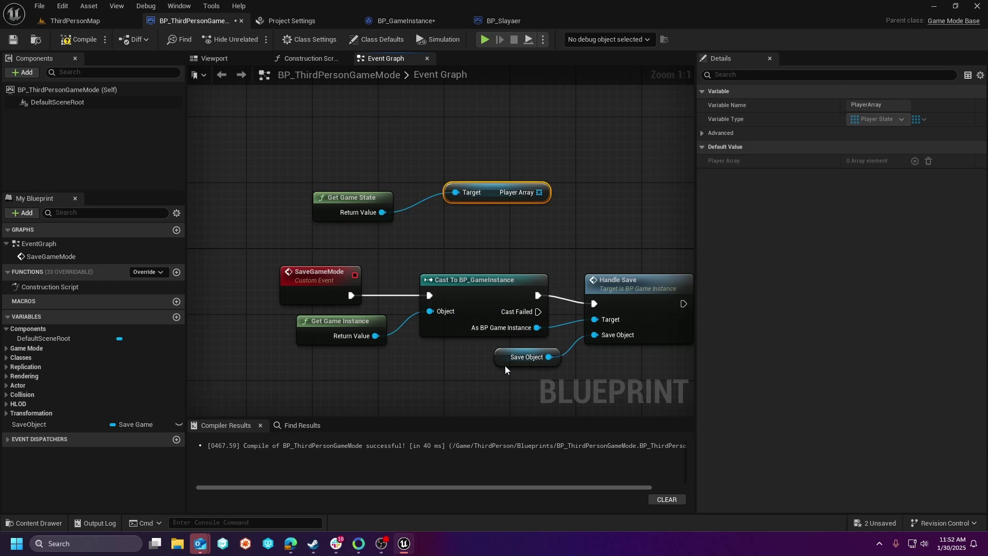
{"action": "left_click_drag", "start_coordinate": [538, 192], "coordinate": [593, 196]}
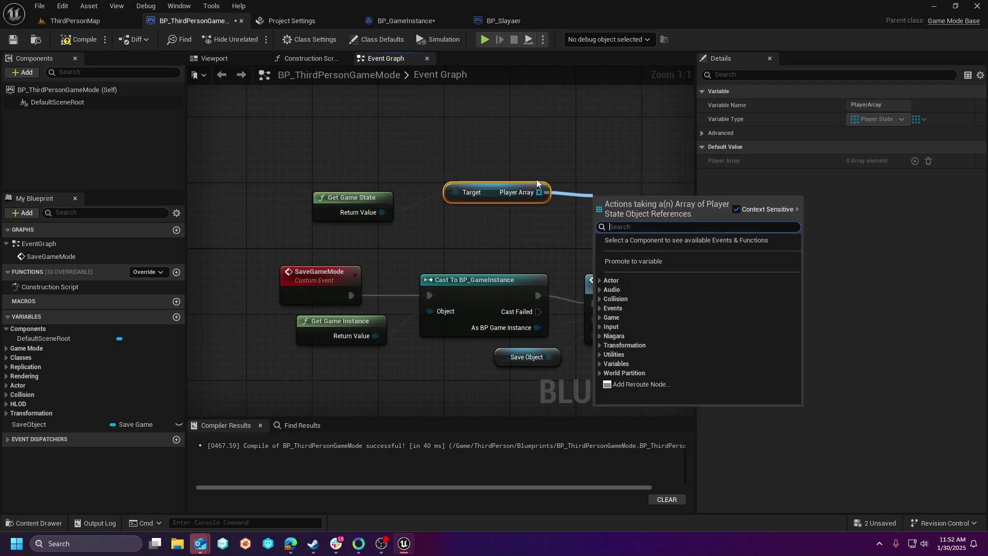
{"action": "left_click", "coordinate": [553, 175]}
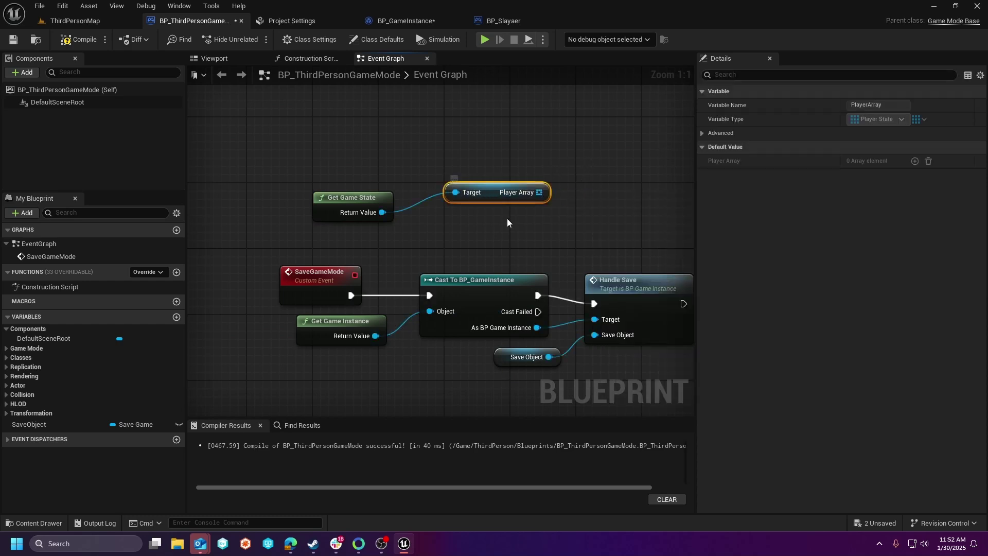
{"action": "key", "text": "Delete"}
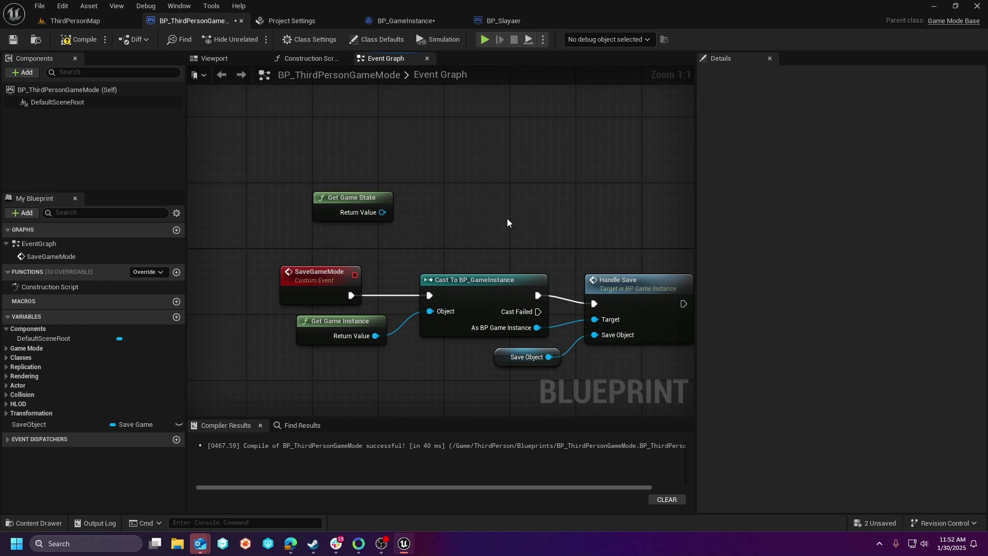
Step: Check ThirdPersonMap's World Settings, and set the project's Default GameMode in Maps & Modes to BP_ThirdPersonGameMode
{"action": "left_click", "coordinate": [74, 21]}
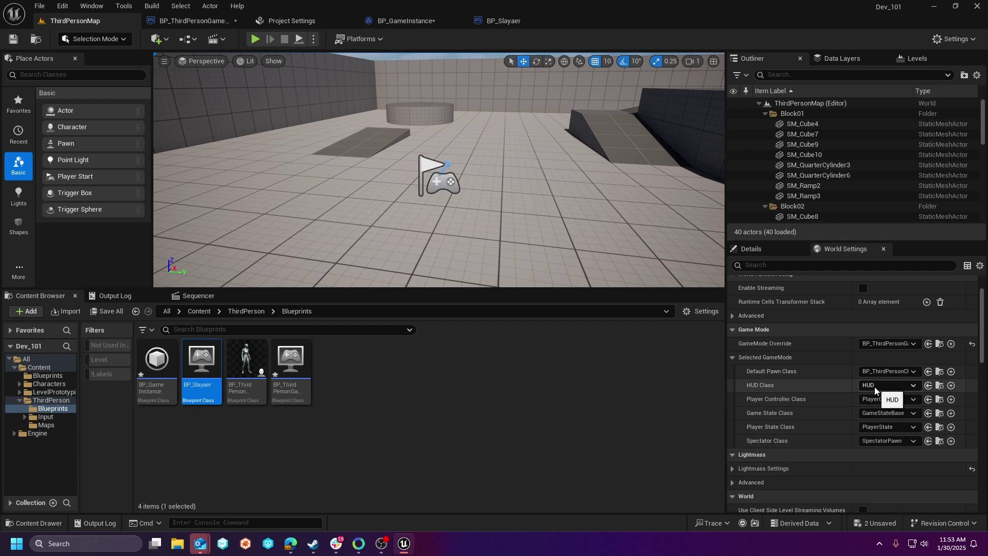
{"action": "left_click", "coordinate": [333, 26]}
{"action": "left_click", "coordinate": [42, 121]}
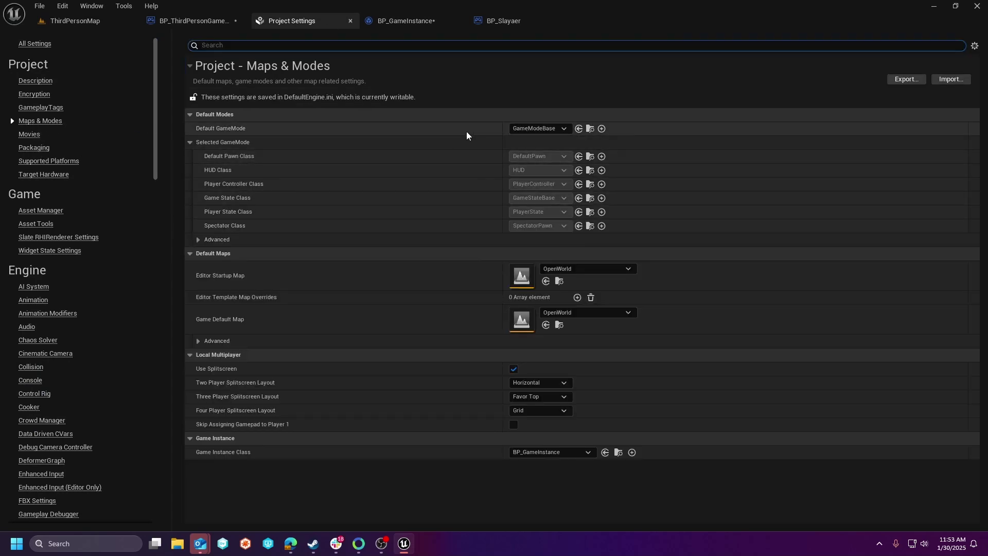
{"action": "left_click", "coordinate": [553, 129]}
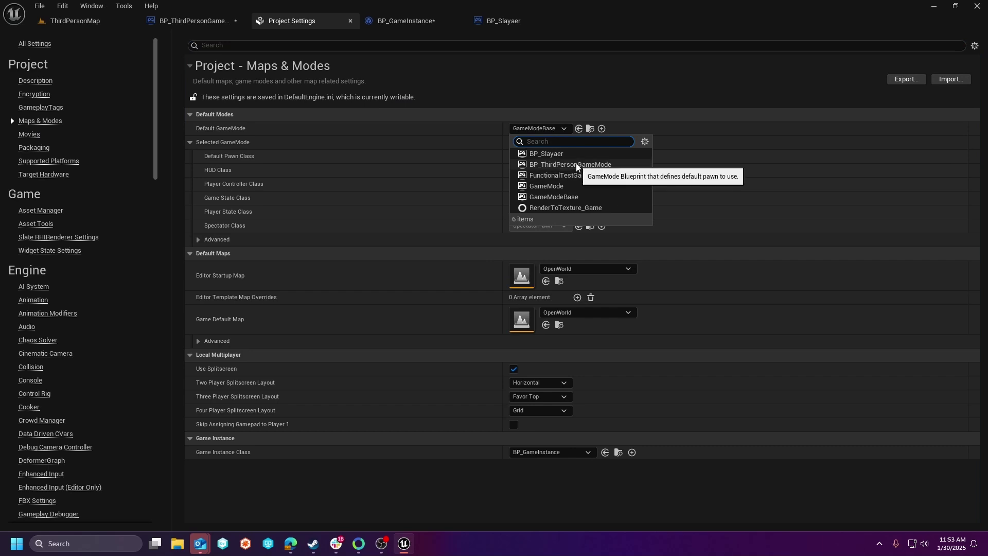
{"action": "left_click", "coordinate": [569, 164]}
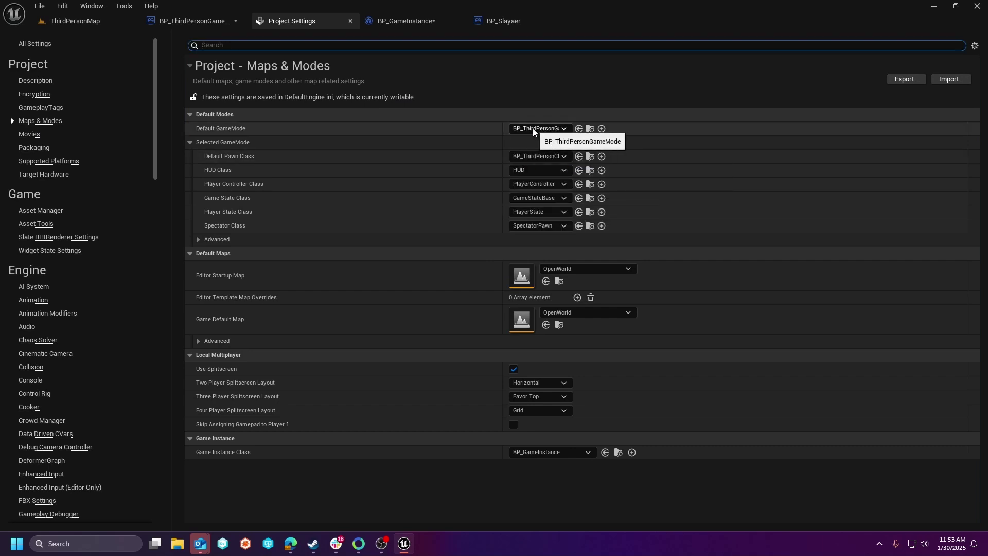
Step: Set both the Editor Startup Map and the Game Default Map to ThirdPersonMap
{"action": "left_click", "coordinate": [564, 269]}
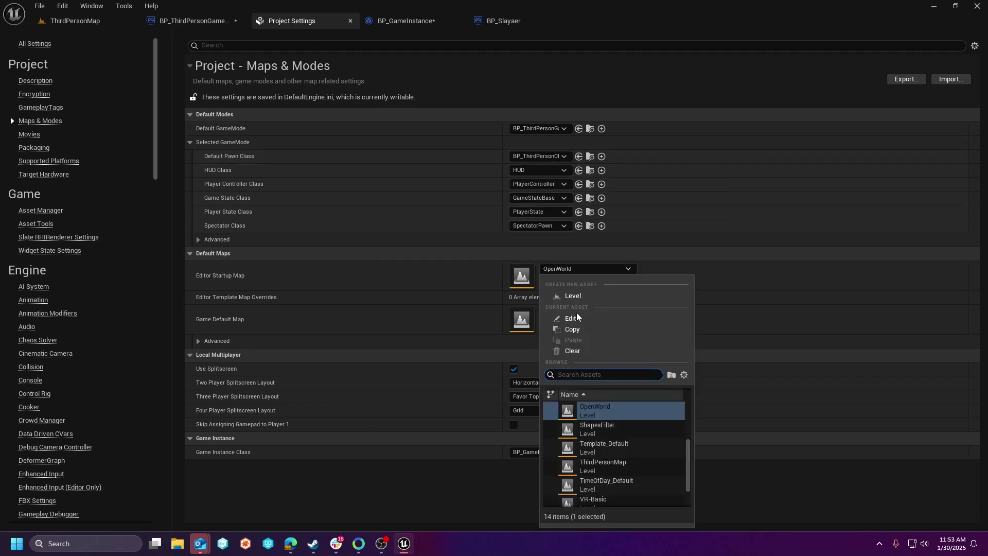
{"action": "scroll", "coordinate": [610, 453], "scroll_direction": "up", "scroll_amount": 1}
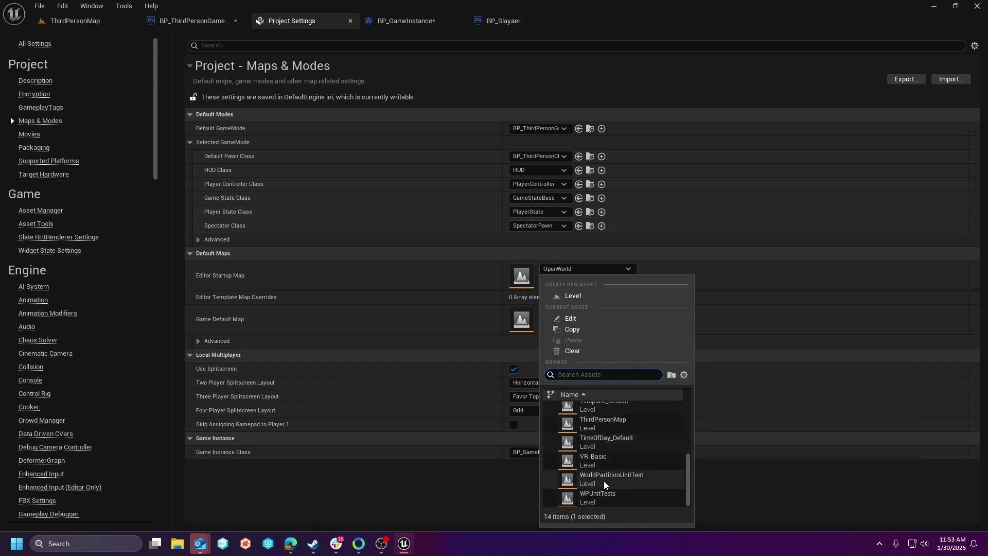
{"action": "left_click", "coordinate": [627, 472]}
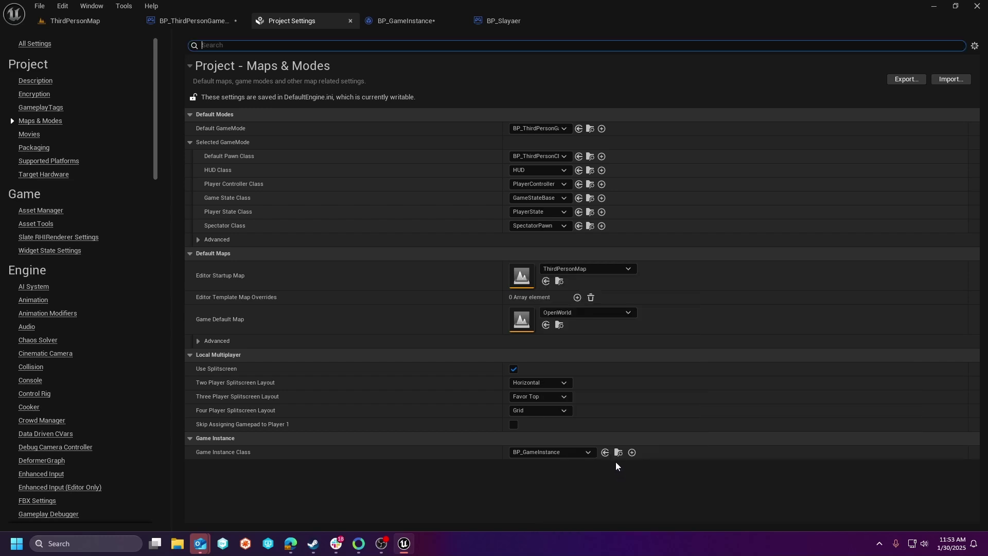
{"action": "left_click", "coordinate": [587, 315]}
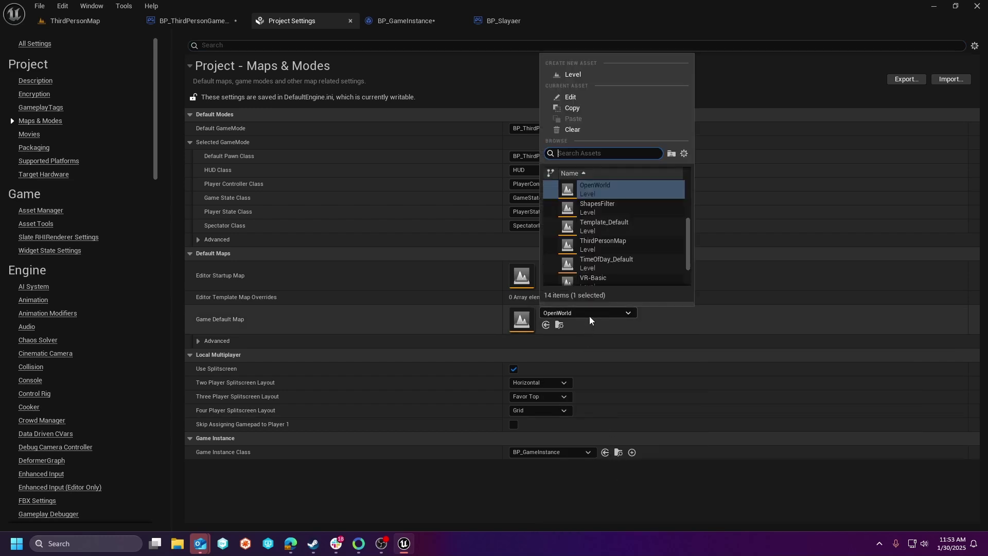
{"action": "left_click", "coordinate": [605, 248]}
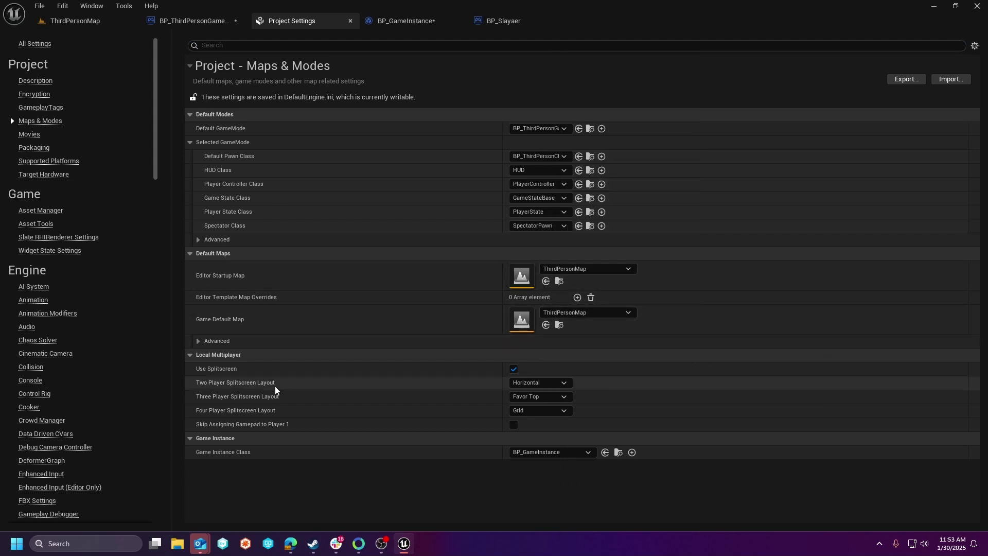
Step: Review the advanced Default Maps settings and the choices for the Global Default Server Game Mode
{"action": "left_click", "coordinate": [188, 338]}
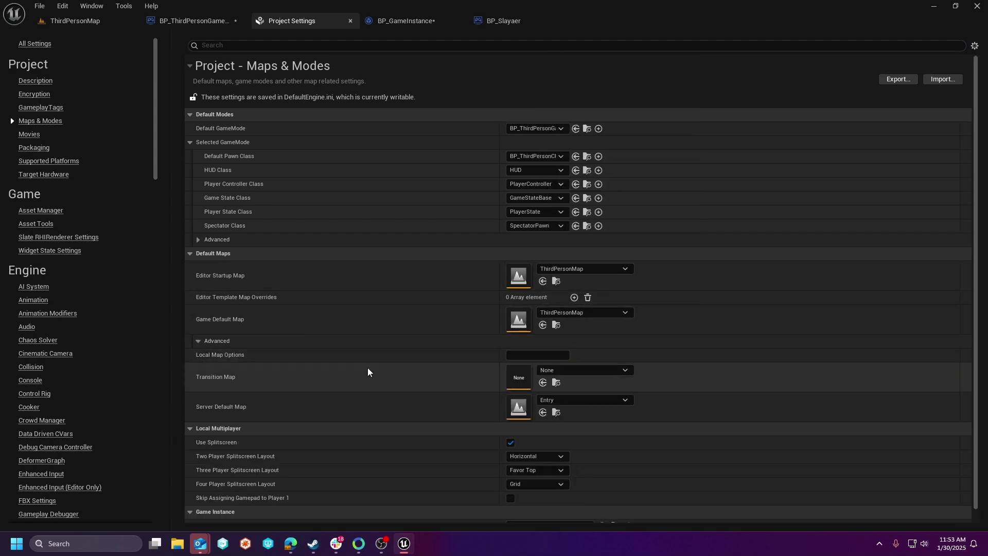
{"action": "left_click", "coordinate": [199, 340]}
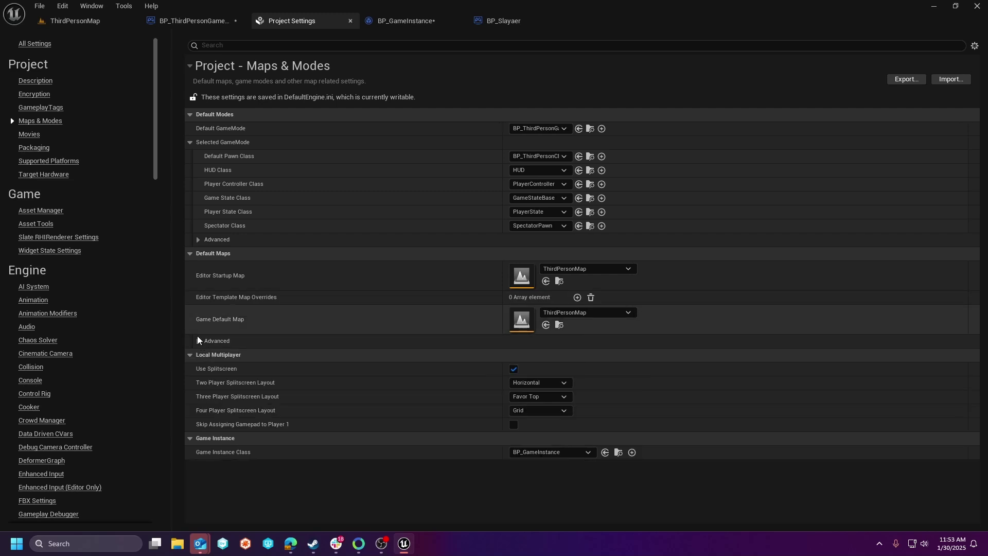
{"action": "left_click", "coordinate": [202, 241]}
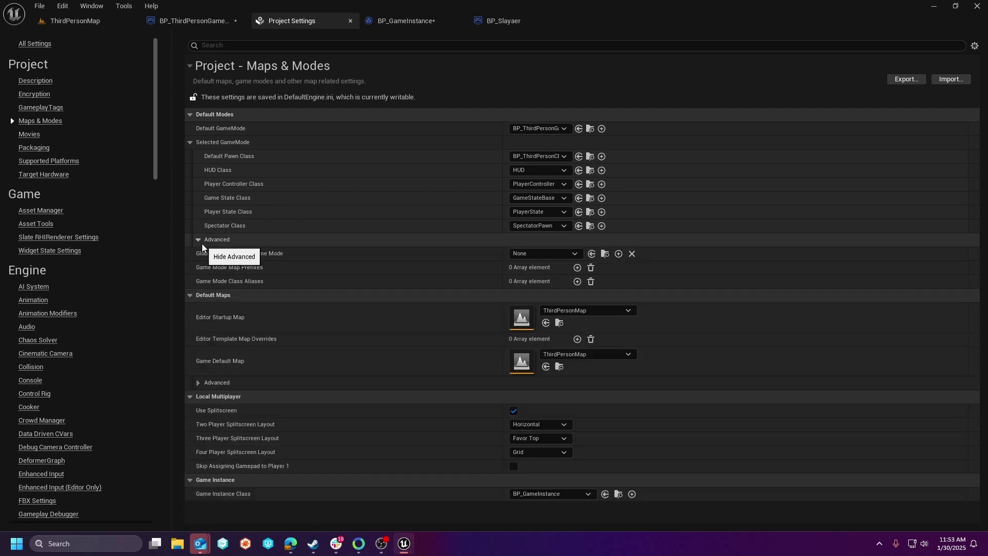
{"action": "left_click", "coordinate": [532, 252]}
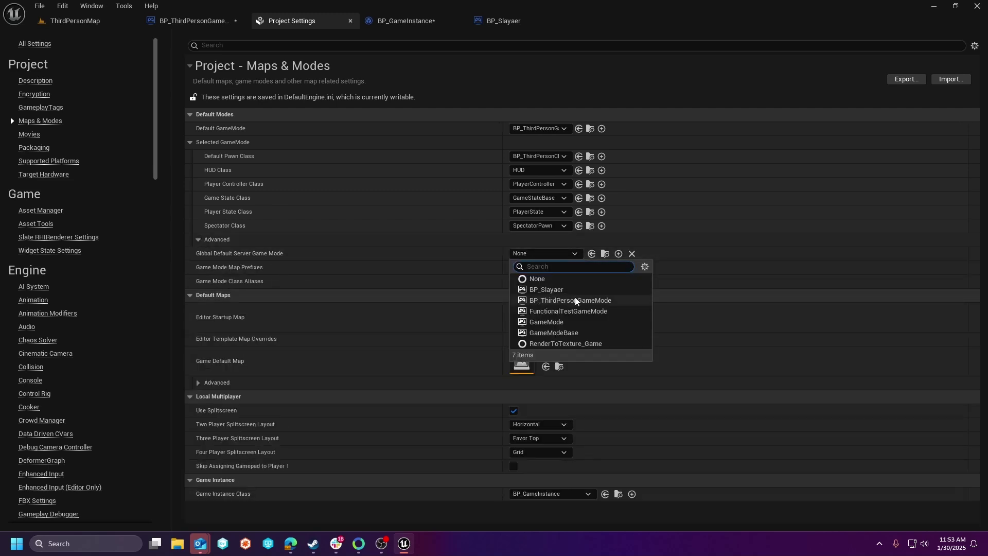
{"action": "left_click", "coordinate": [350, 255]}
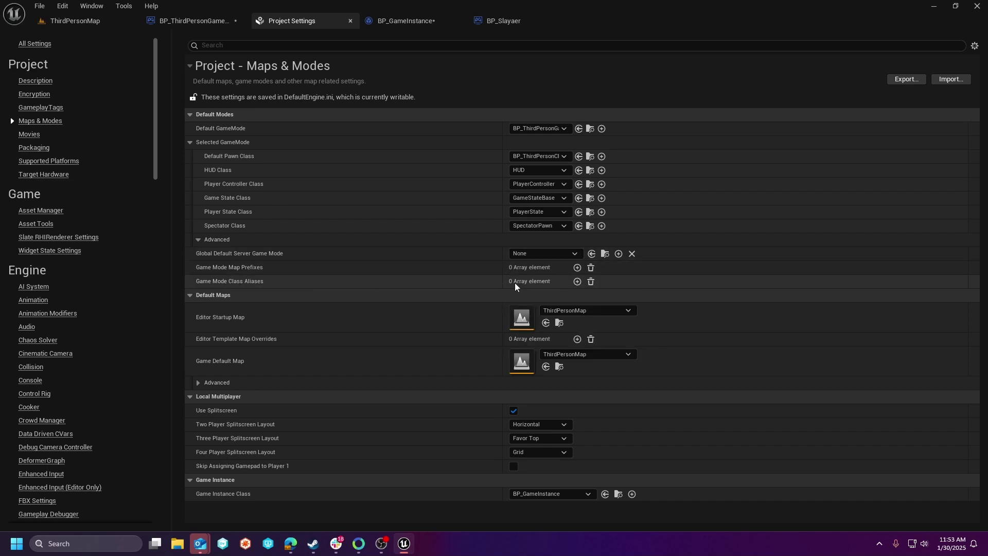
Step: Add a Game Mode Class Alias named Slayer that uses the BP_Slayaer game mode
{"action": "left_click", "coordinate": [578, 282]}
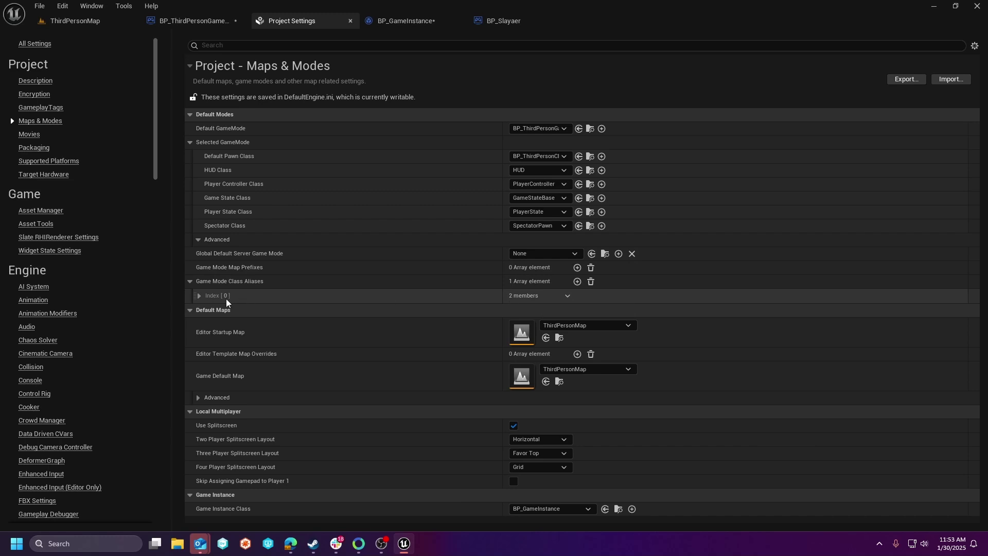
{"action": "left_click", "coordinate": [198, 295]}
{"action": "left_click", "coordinate": [512, 310]}
{"action": "type", "text": "Slayer"}
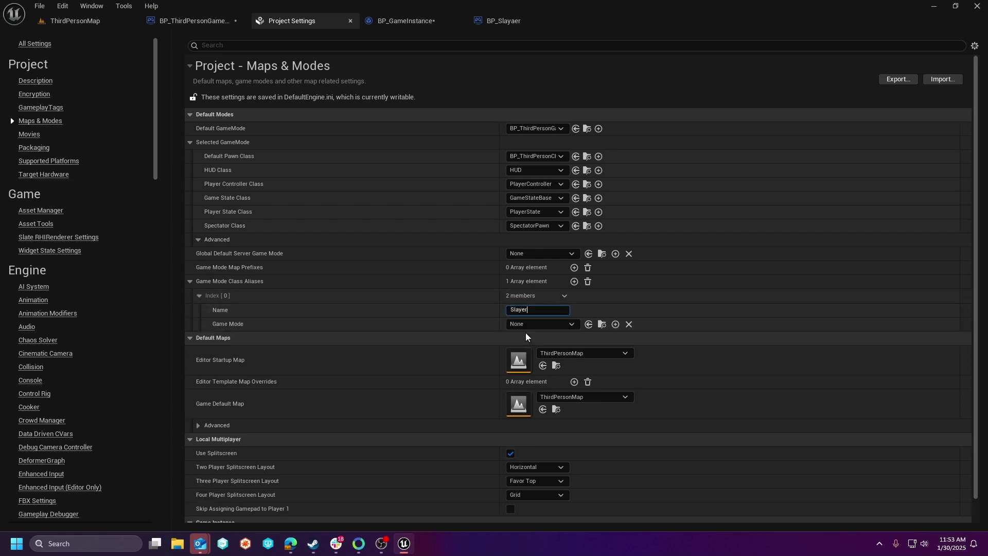
{"action": "left_click", "coordinate": [527, 325]}
{"action": "left_click", "coordinate": [551, 360]}
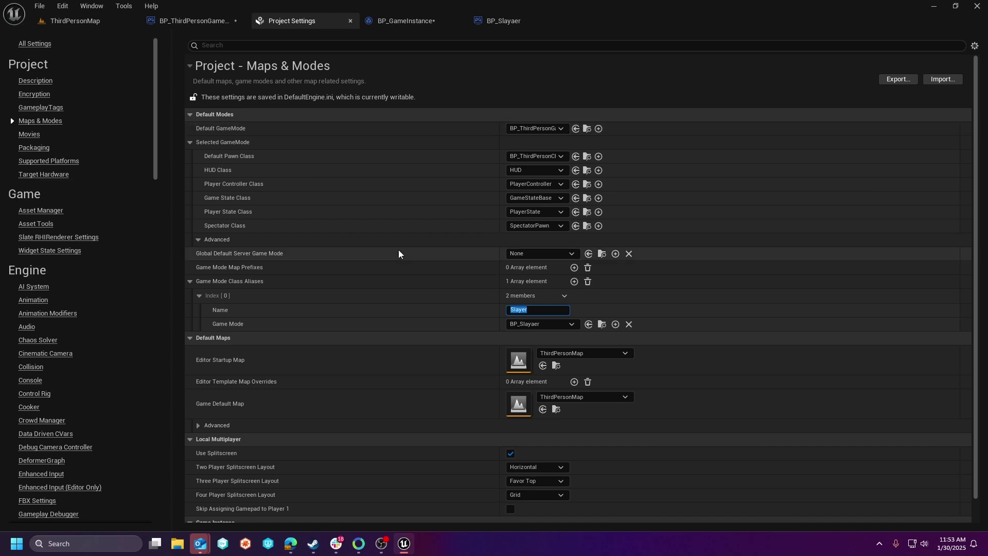
Step: Close Project Settings and widen the event graph area of BP_ThirdPersonGameMode to show its nodes
{"action": "left_click", "coordinate": [350, 21]}
{"action": "right_click_drag", "start_coordinate": [482, 181], "coordinate": [369, 156]}
{"action": "right_click_drag", "start_coordinate": [267, 155], "coordinate": [397, 166]}
{"action": "left_click_drag", "start_coordinate": [694, 220], "coordinate": [797, 222]}
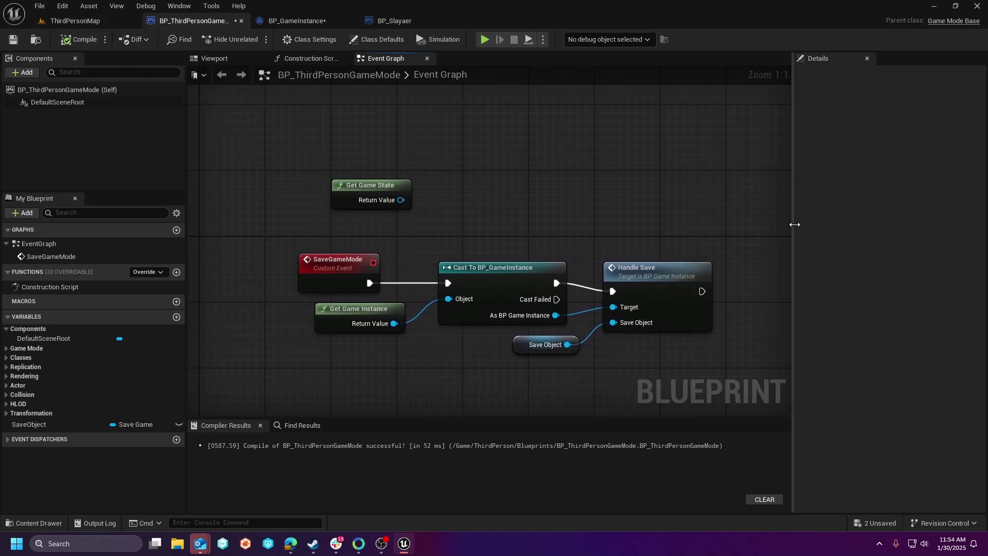
{"action": "right_click_drag", "start_coordinate": [650, 216], "coordinate": [575, 188]}
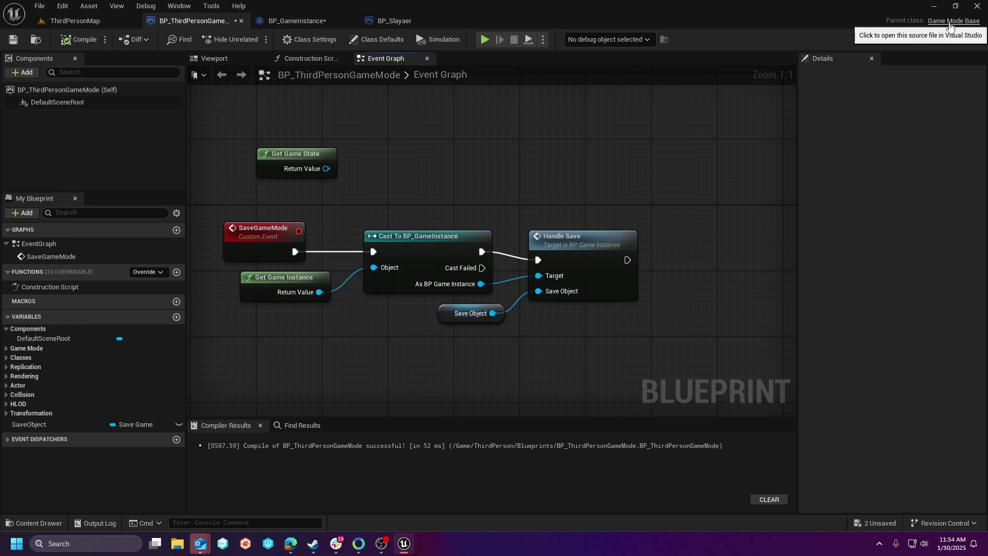
Step: Place a basic Actor in ThirdPersonMap and show its details
{"action": "left_click", "coordinate": [76, 21]}
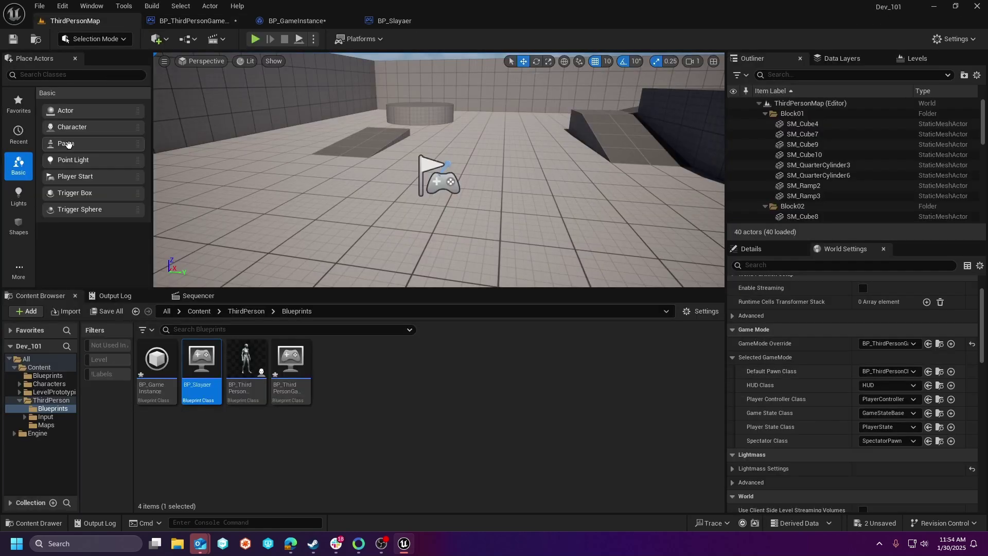
{"action": "left_click_drag", "start_coordinate": [59, 110], "coordinate": [365, 132]}
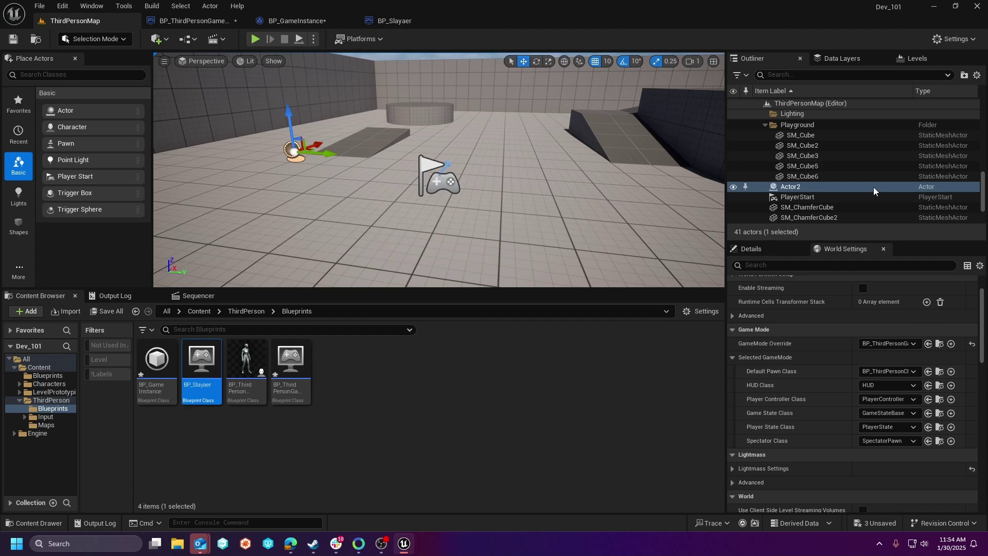
{"action": "left_click", "coordinate": [771, 249]}
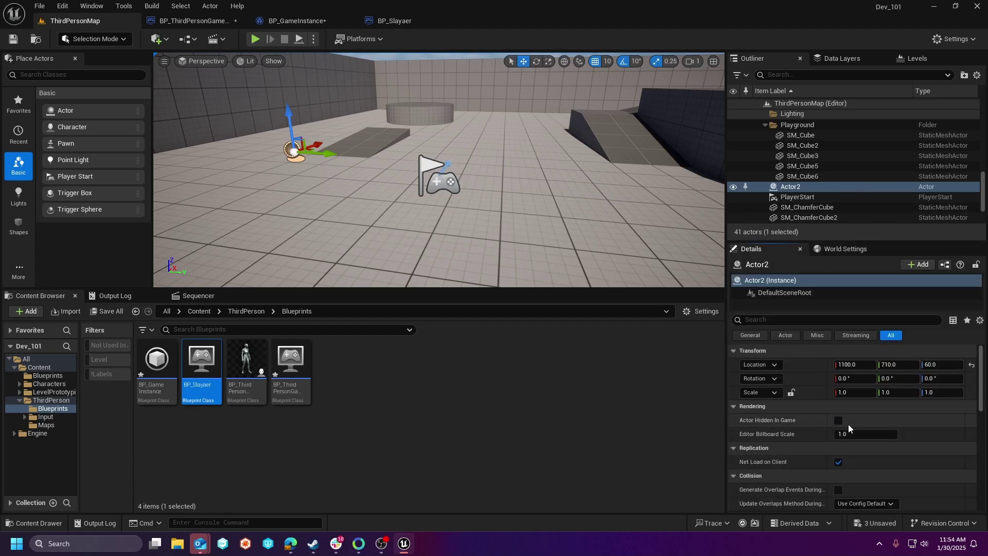
Step: Inspect the root component of Actor2, then select a quarter cylinder static mesh in the map for comparison
{"action": "left_click", "coordinate": [792, 293]}
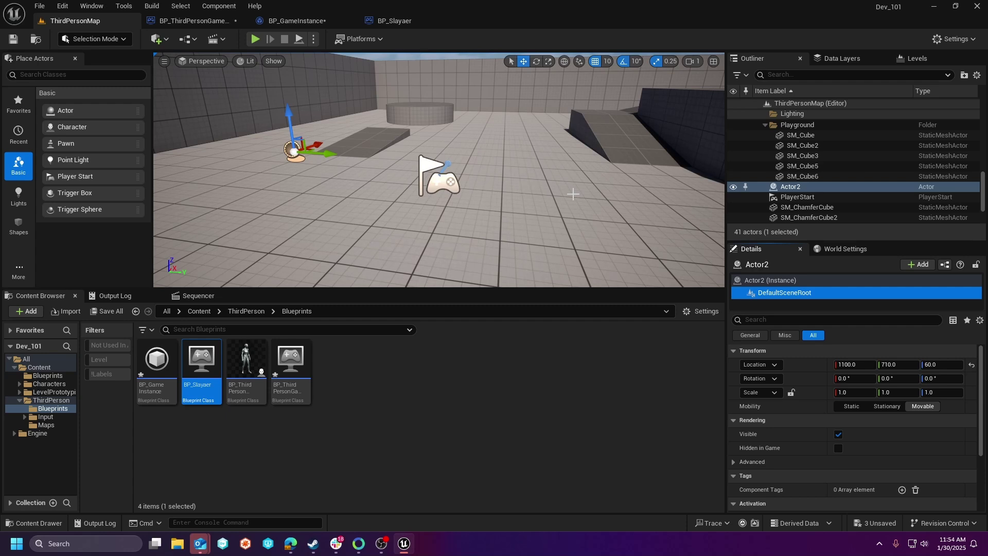
{"action": "left_click", "coordinate": [417, 111]}
{"action": "right_click_drag", "start_coordinate": [425, 140], "coordinate": [568, 136]}
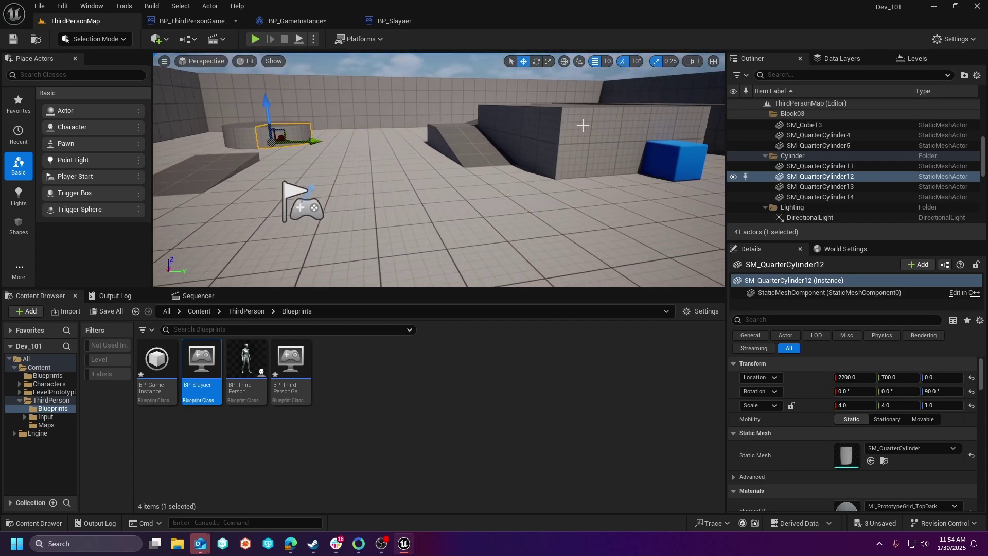
Step: Create a Blueprint class based on Actor in the Content/Blueprints folder and name it BP_Actor
{"action": "left_click", "coordinate": [58, 378]}
{"action": "right_click", "coordinate": [177, 385]}
{"action": "mouse_move", "coordinate": [273, 354]}
{"action": "left_click", "coordinate": [224, 219]}
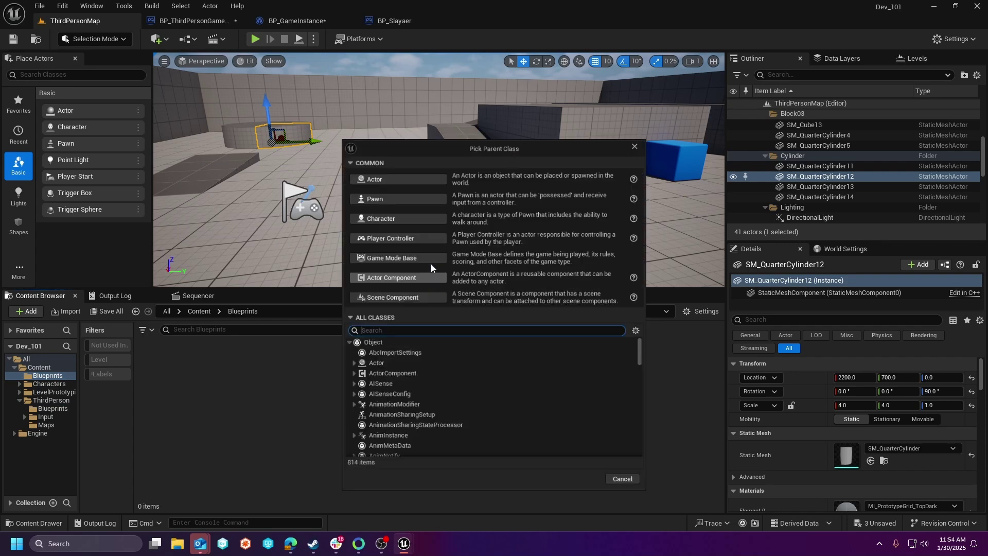
{"action": "left_click", "coordinate": [400, 180]}
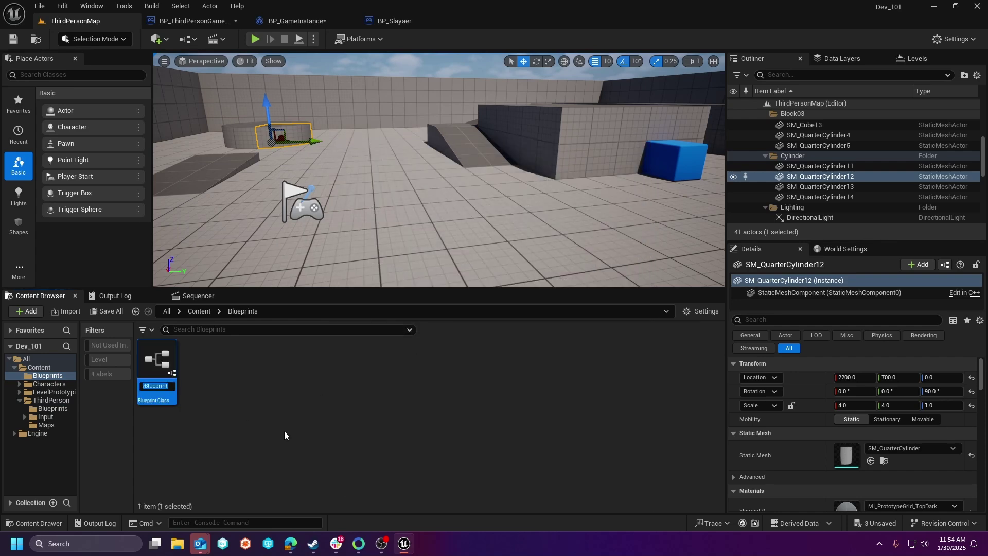
{"action": "type", "text": "BP_Actor"}
{"action": "key", "text": "Return"}
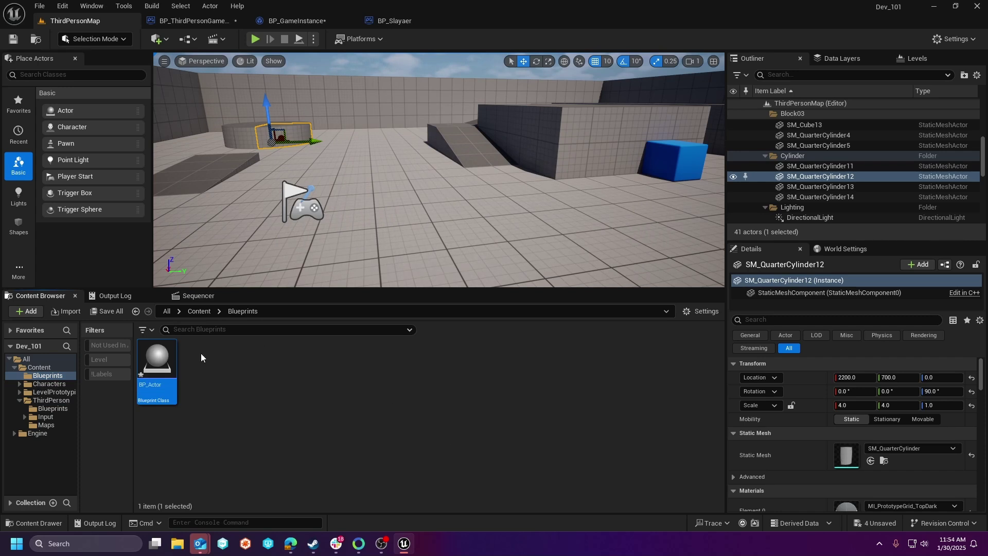
Step: Place BP_Actor in the map at about X 1070, Y 1250, Z 60 and compare its details with Actor2
{"action": "left_click_drag", "start_coordinate": [167, 367], "coordinate": [397, 205]}
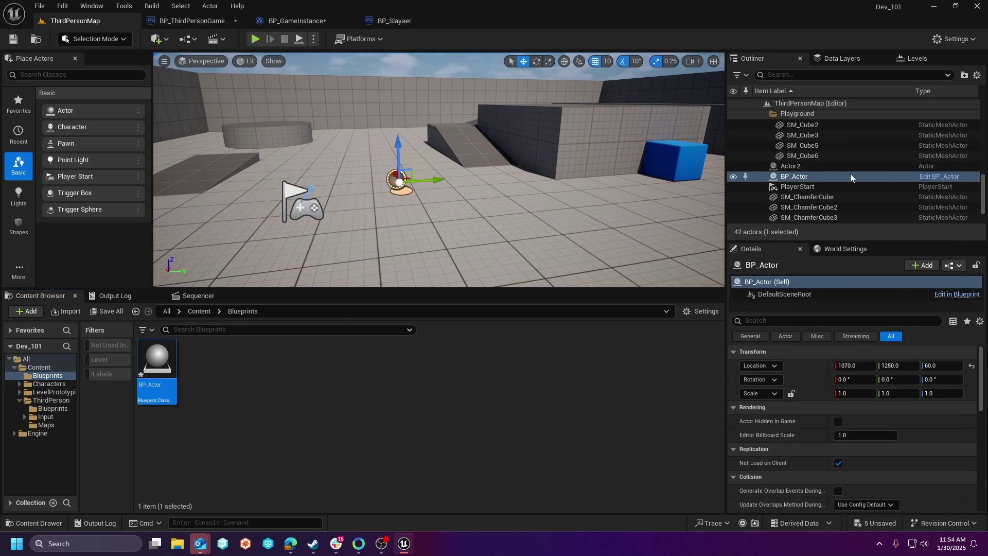
{"action": "left_click", "coordinate": [823, 166]}
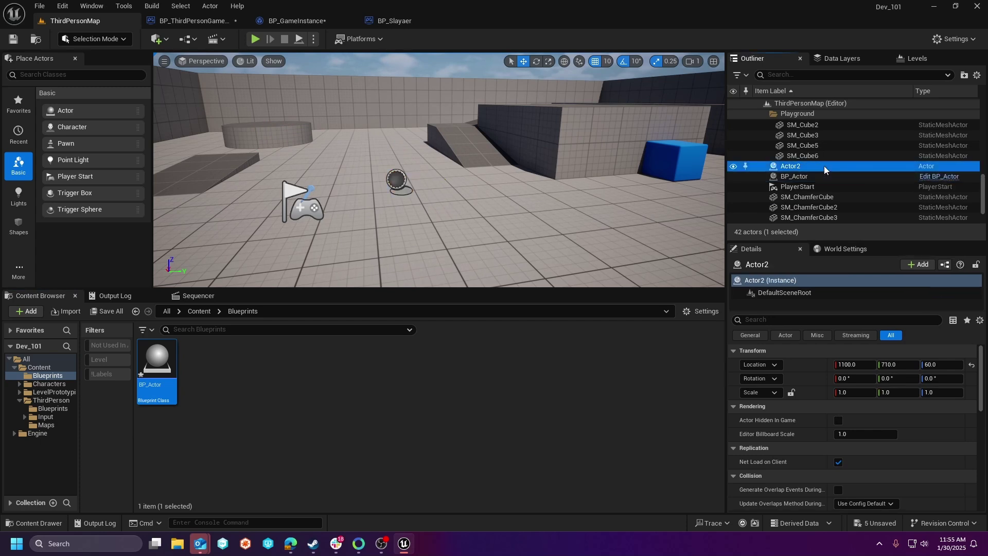
{"action": "left_click", "coordinate": [849, 177]}
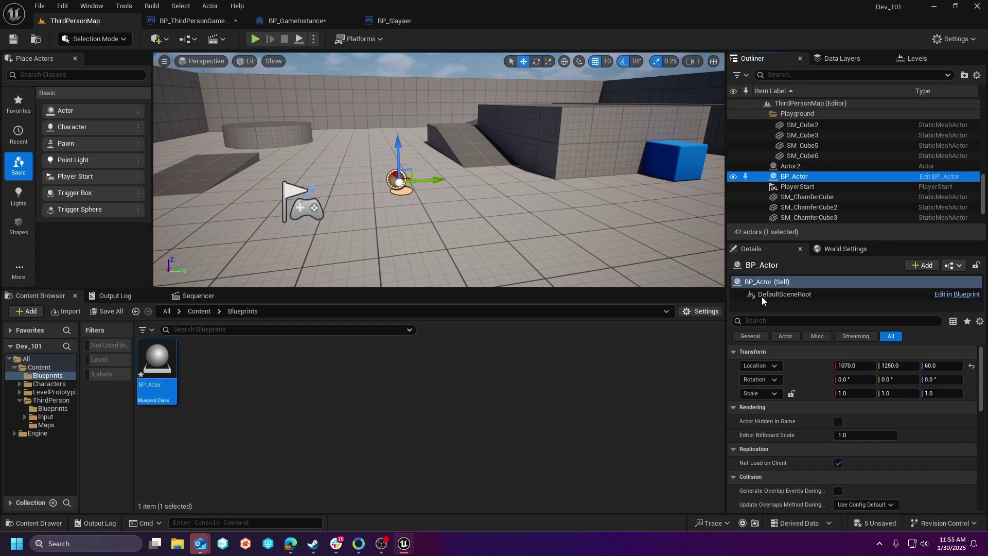
Step: Open the placed BP_Actor's Blueprint, view its event graph, and return to ThirdPersonMap
{"action": "left_click", "coordinate": [937, 176]}
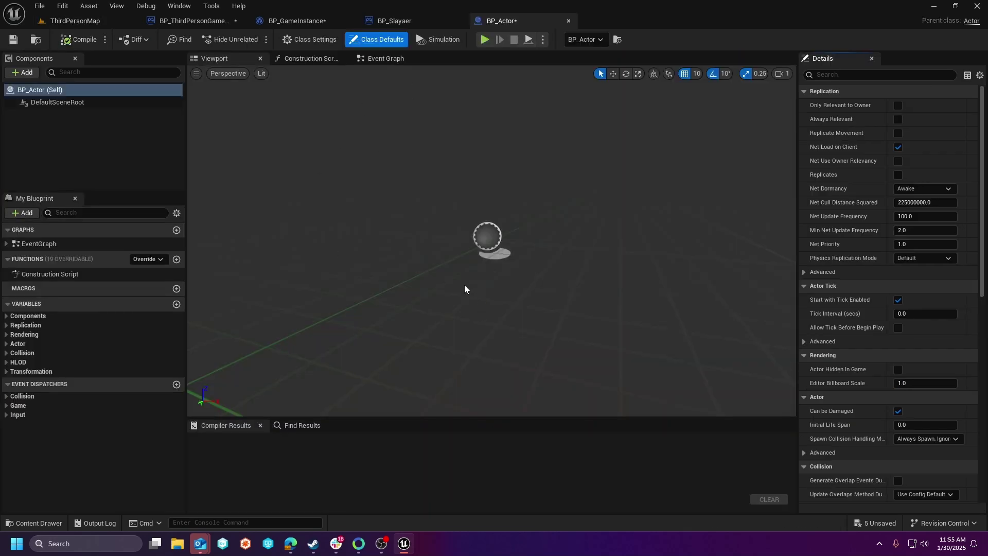
{"action": "left_click", "coordinate": [381, 59]}
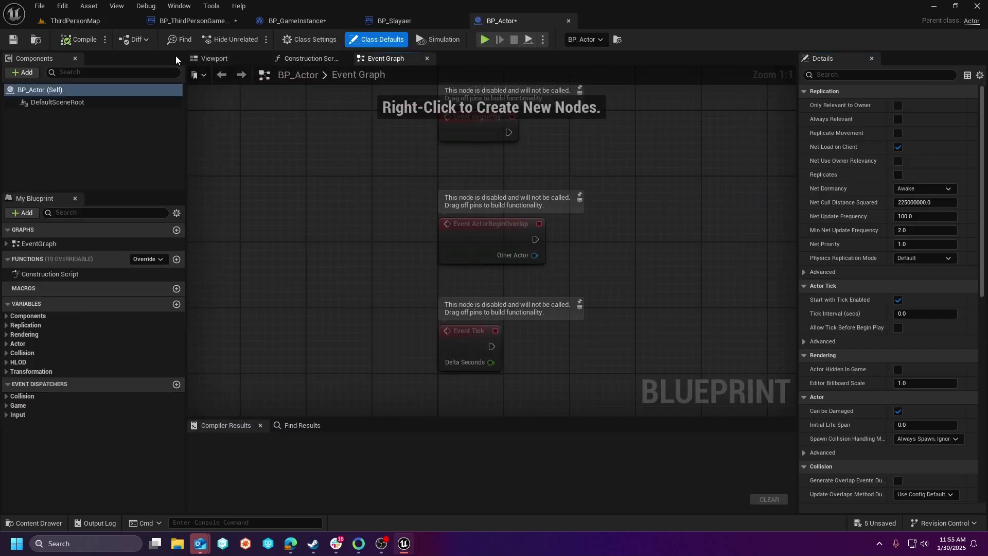
{"action": "left_click", "coordinate": [117, 21]}
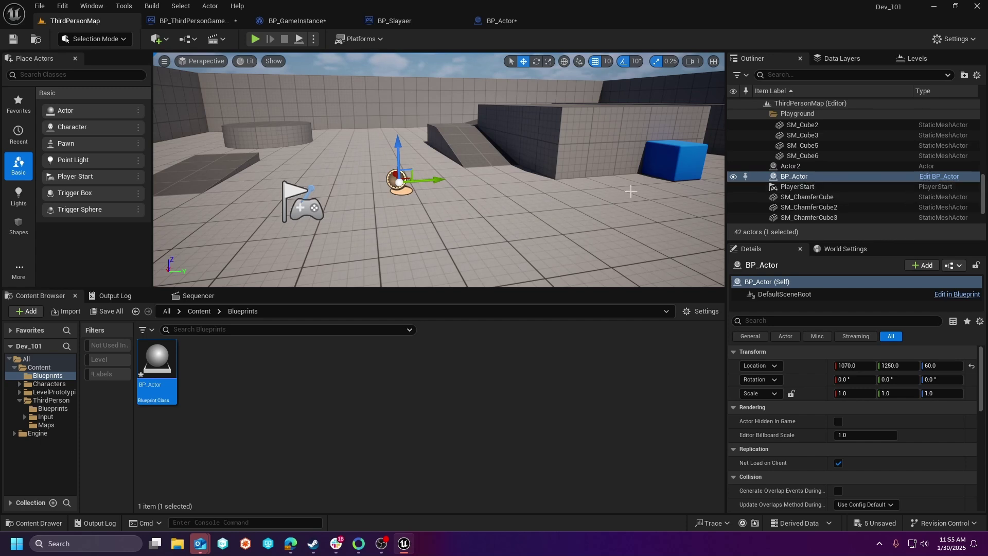
Step: Select the map's ramps, walls, cylinder and blocks as well as BP_Actor to examine what type each one is
{"action": "left_click", "coordinate": [491, 144]}
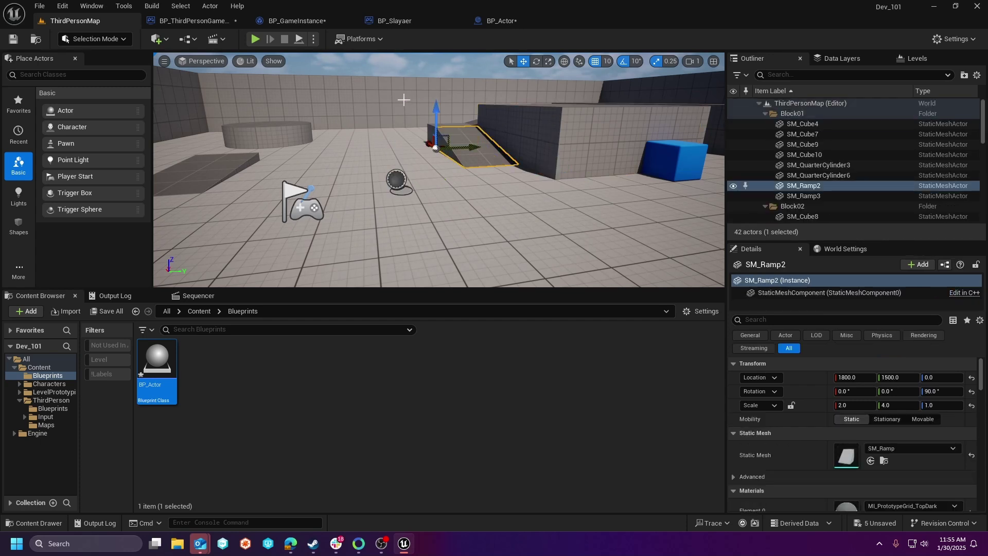
{"action": "left_click", "coordinate": [328, 98]}
{"action": "left_click", "coordinate": [195, 115]}
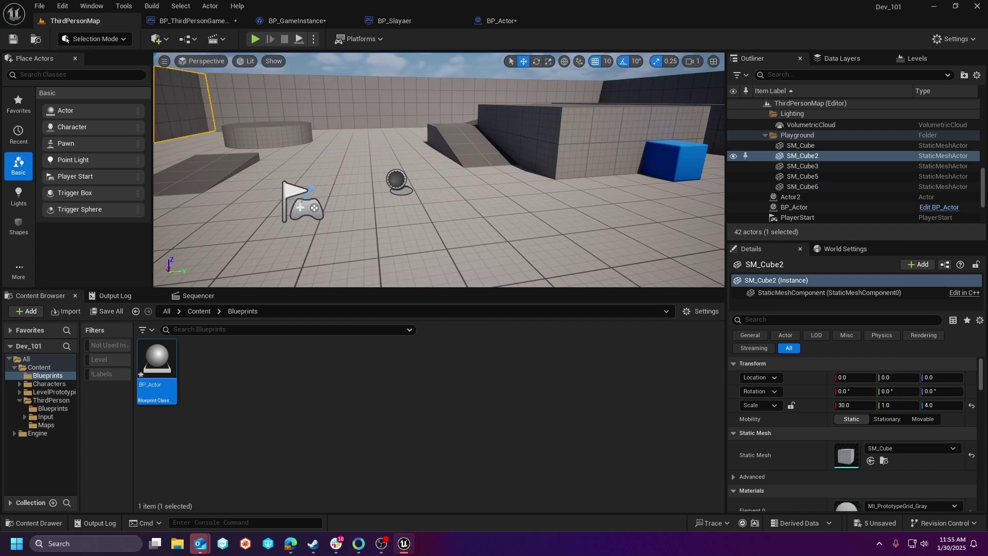
{"action": "left_click", "coordinate": [254, 129]}
{"action": "left_click", "coordinate": [396, 178]}
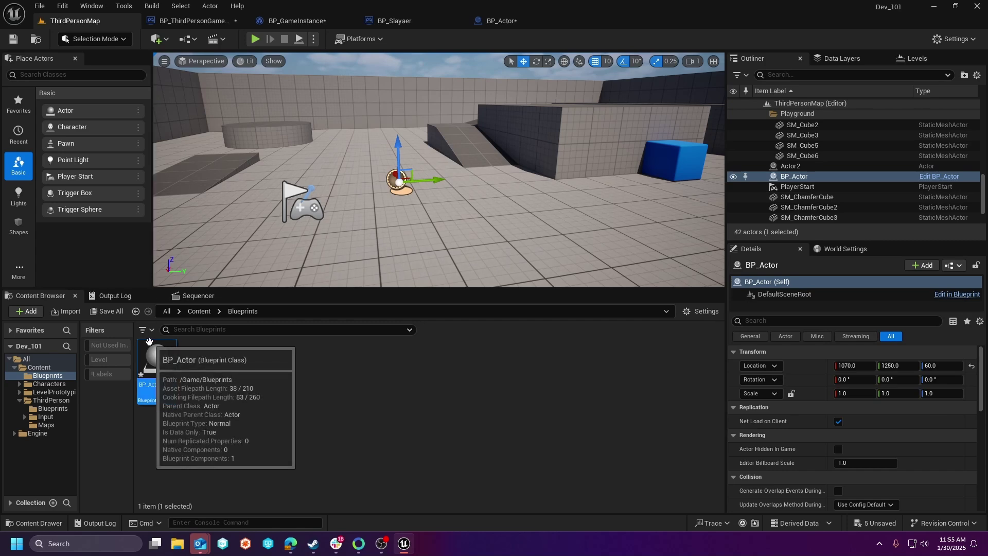
{"action": "left_click", "coordinate": [509, 131]}
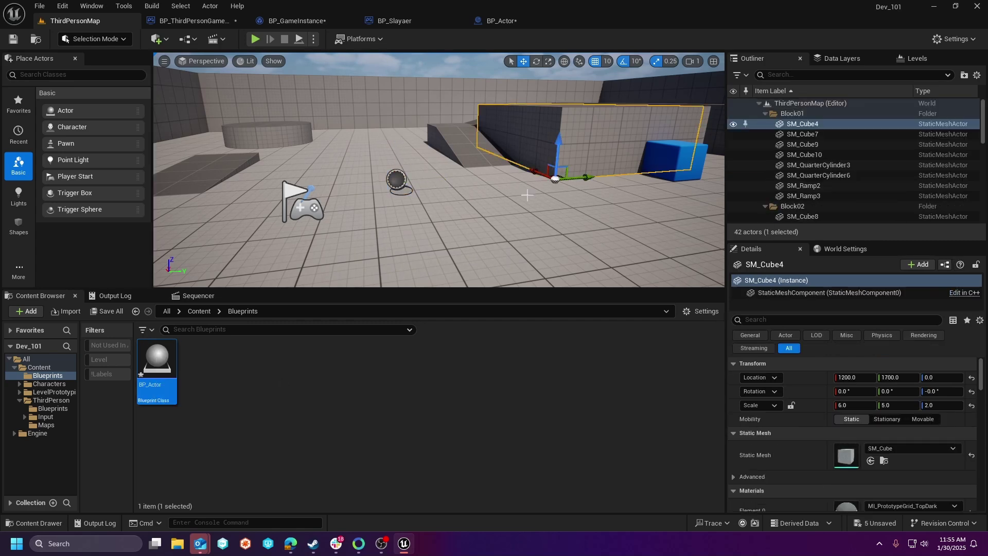
{"action": "left_click", "coordinate": [300, 135]}
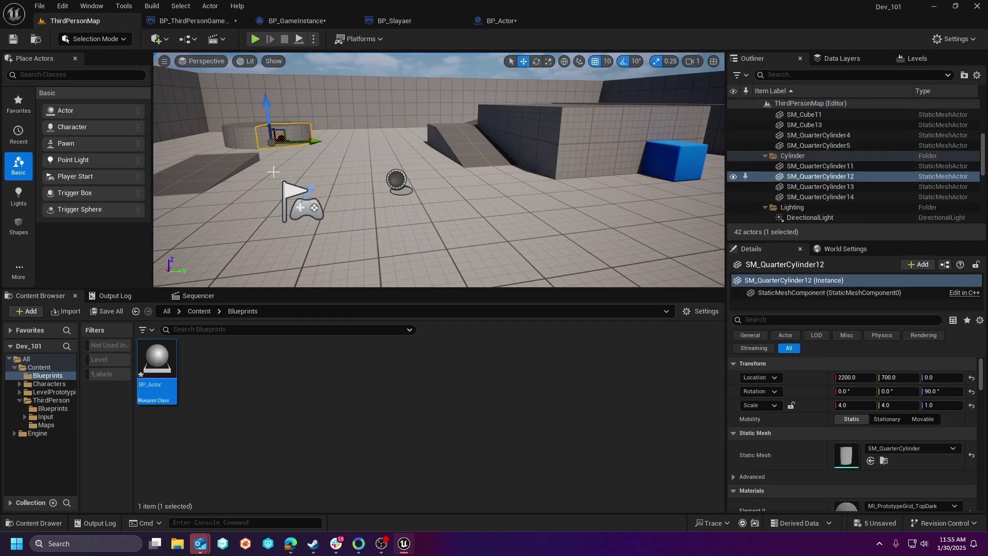
{"action": "left_click", "coordinate": [221, 173]}
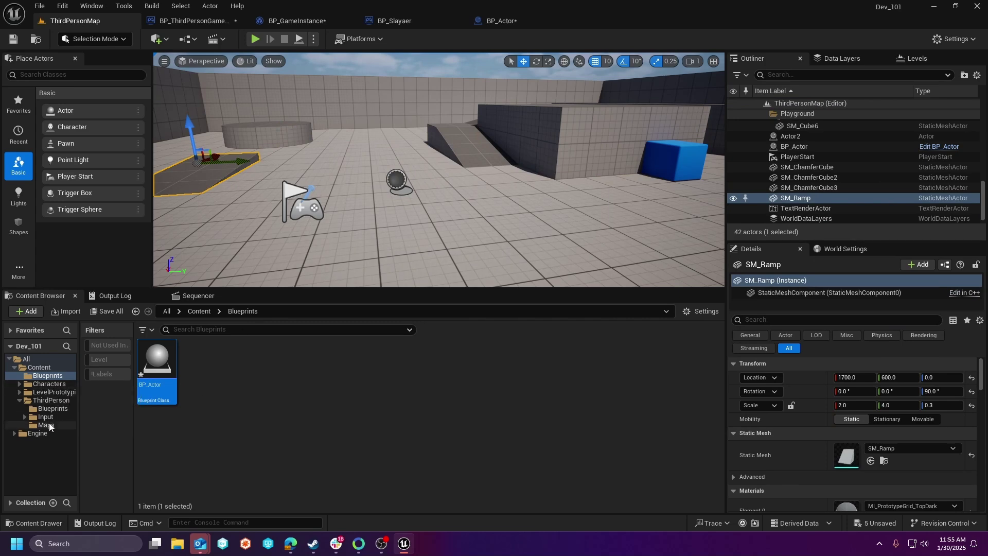
Step: Place a Cube shape in front of the ramp at about X 1130, Y 1480, Z 40 and inspect its components
{"action": "left_click", "coordinate": [18, 225]}
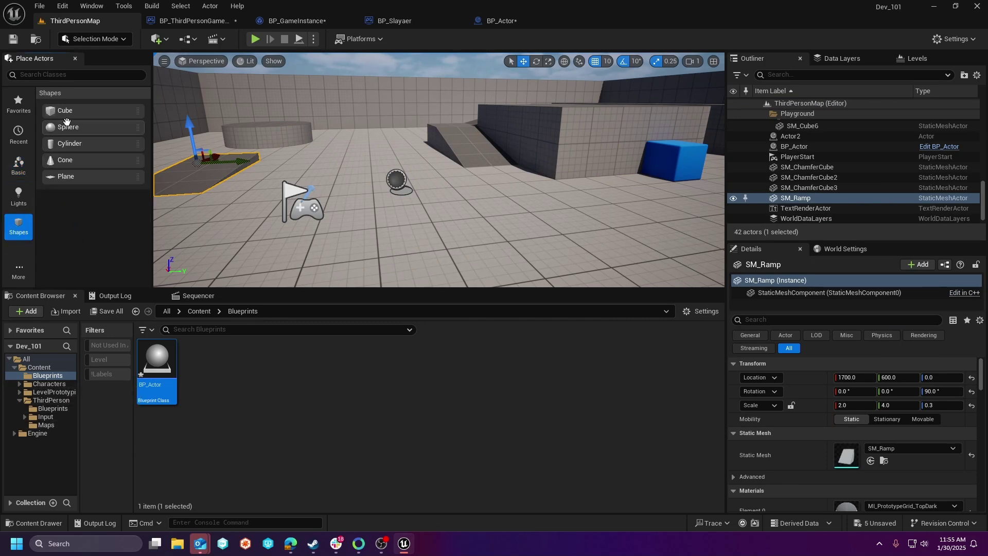
{"action": "left_click_drag", "start_coordinate": [74, 112], "coordinate": [501, 154]}
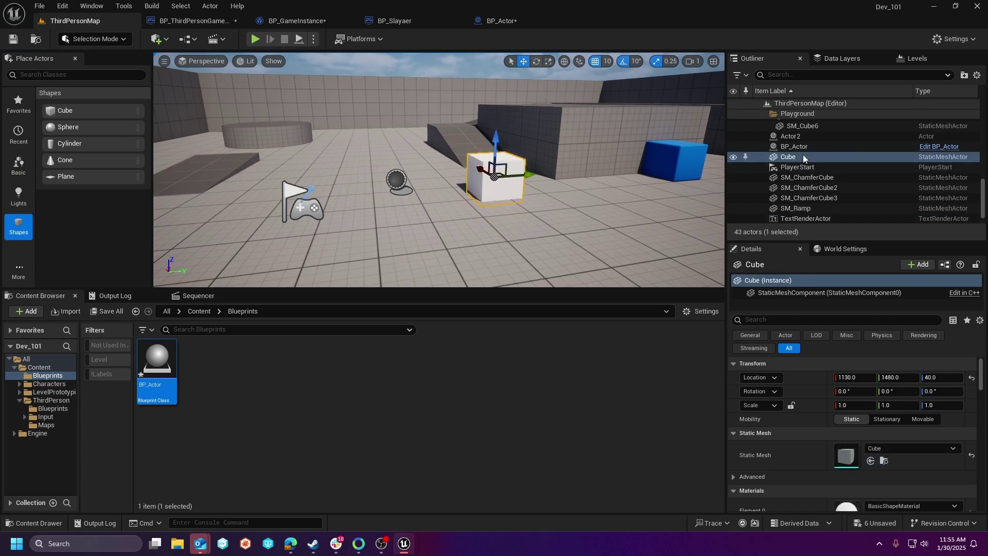
{"action": "left_click", "coordinate": [786, 292]}
{"action": "left_click", "coordinate": [797, 280]}
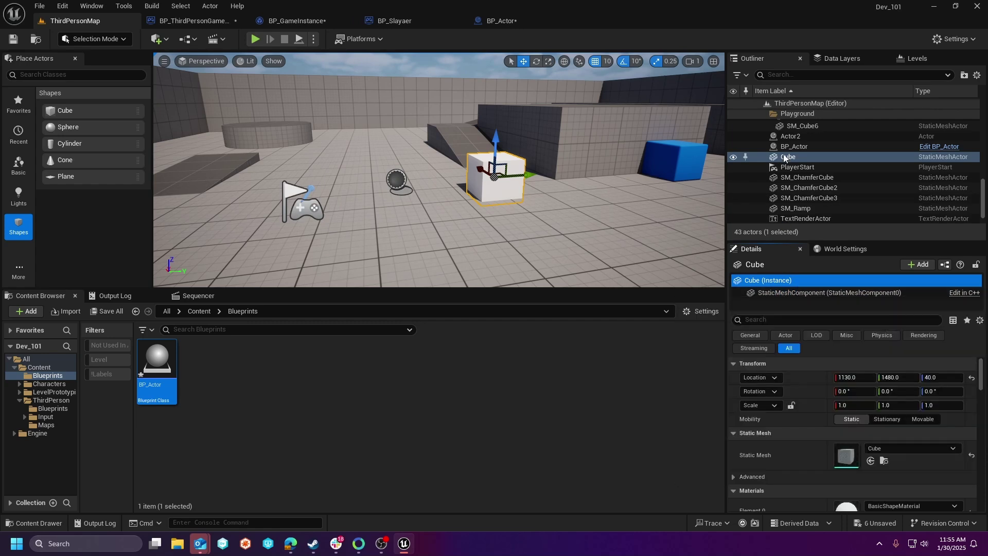
Step: Browse the available component types and add a Point Light component to the Cube
{"action": "left_click", "coordinate": [914, 265]}
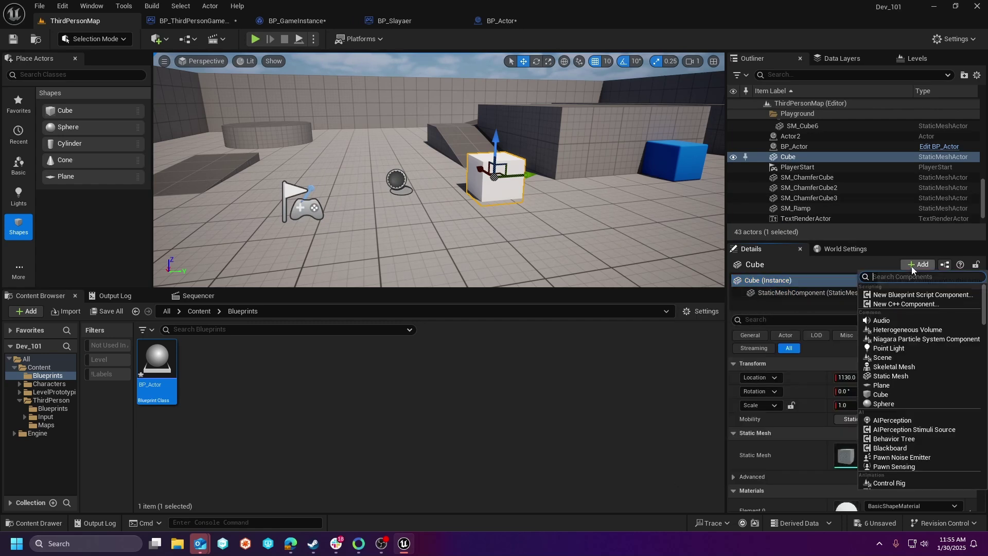
{"action": "scroll", "coordinate": [910, 407], "scroll_direction": "down", "scroll_amount": 2}
{"action": "scroll", "coordinate": [911, 406], "scroll_direction": "down", "scroll_amount": 8}
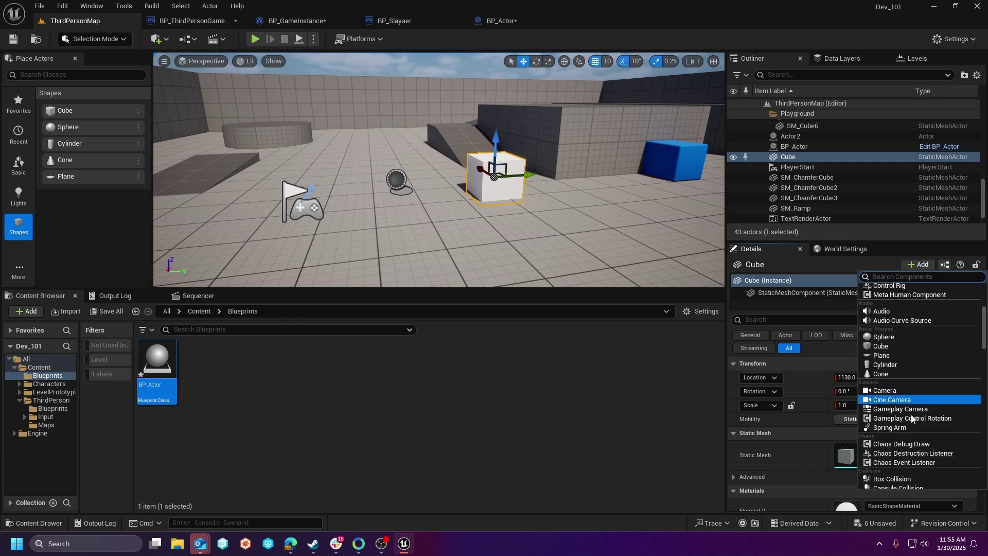
{"action": "scroll", "coordinate": [912, 423], "scroll_direction": "up", "scroll_amount": 1}
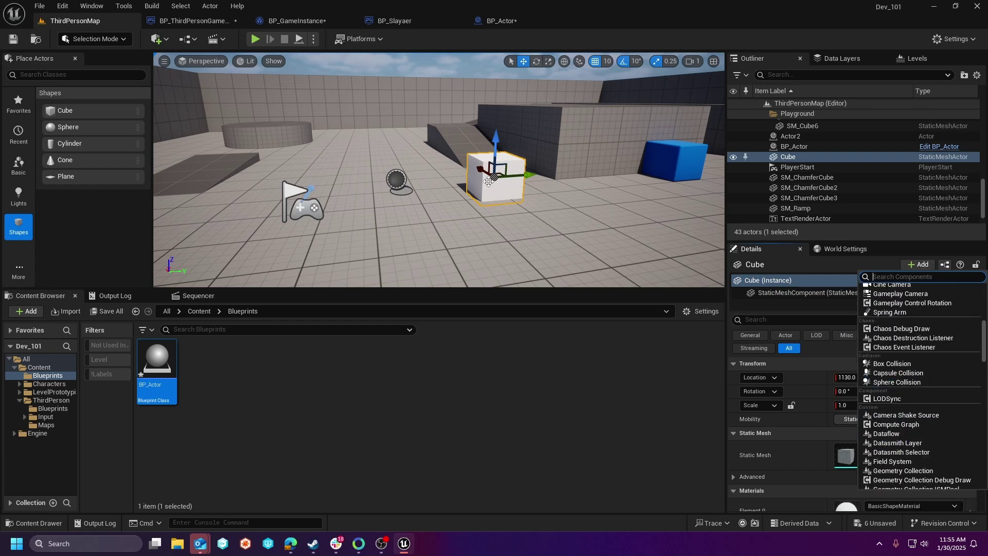
{"action": "scroll", "coordinate": [889, 403], "scroll_direction": "up", "scroll_amount": 8}
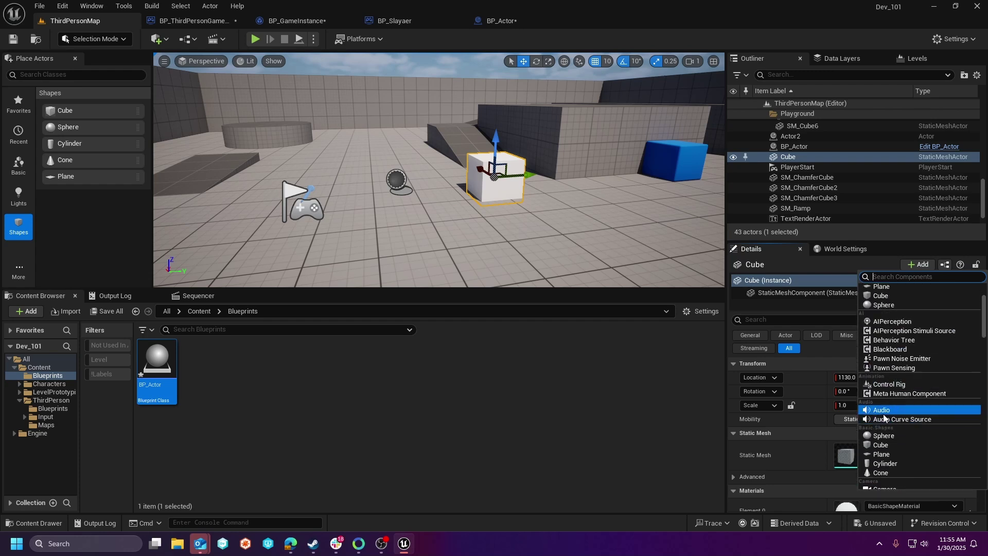
{"action": "scroll", "coordinate": [894, 339], "scroll_direction": "up", "scroll_amount": 2}
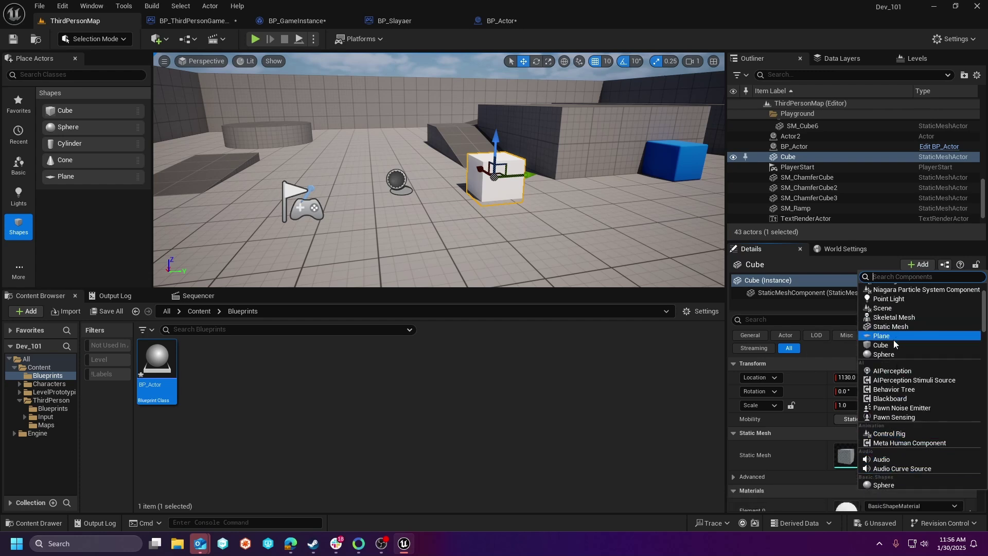
{"action": "scroll", "coordinate": [884, 332], "scroll_direction": "up", "scroll_amount": 2}
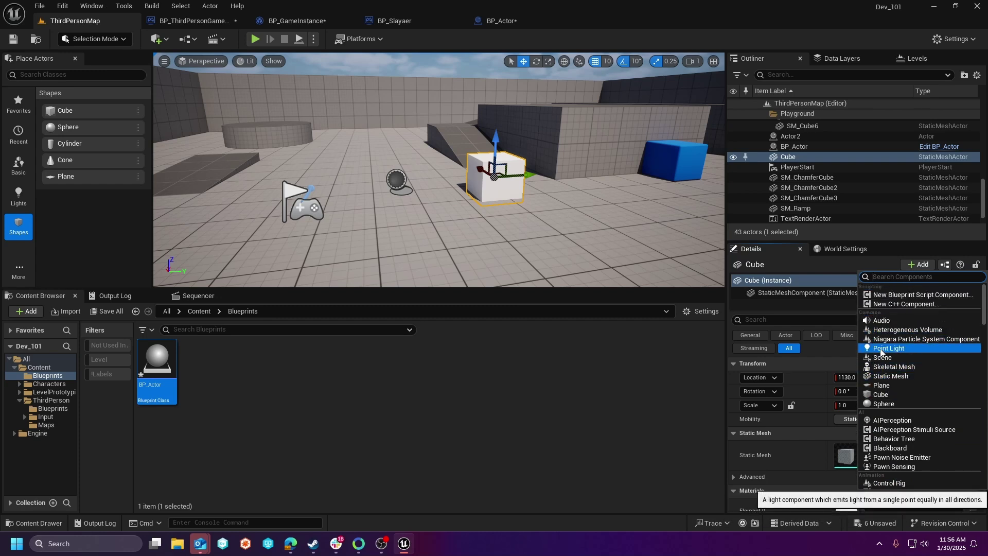
{"action": "left_click", "coordinate": [880, 349]}
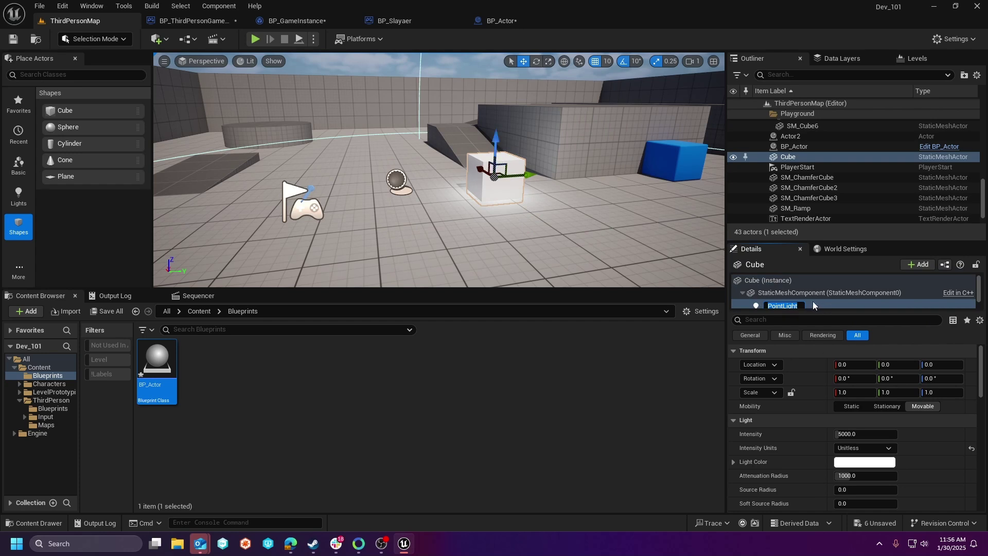
Step: Move the Cube's PointLight component straight up above the cube to a relative Z of 110, then check its settings
{"action": "scroll", "coordinate": [814, 306], "scroll_direction": "down", "scroll_amount": 1}
{"action": "left_click", "coordinate": [789, 293]}
{"action": "left_click", "coordinate": [788, 284]}
{"action": "left_click", "coordinate": [787, 296]}
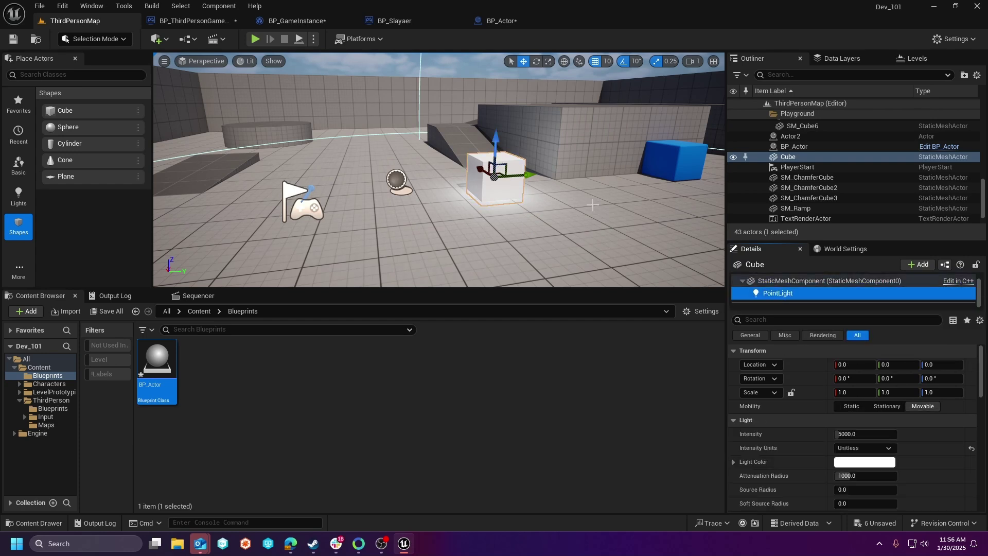
{"action": "left_click_drag", "start_coordinate": [495, 150], "coordinate": [496, 102]}
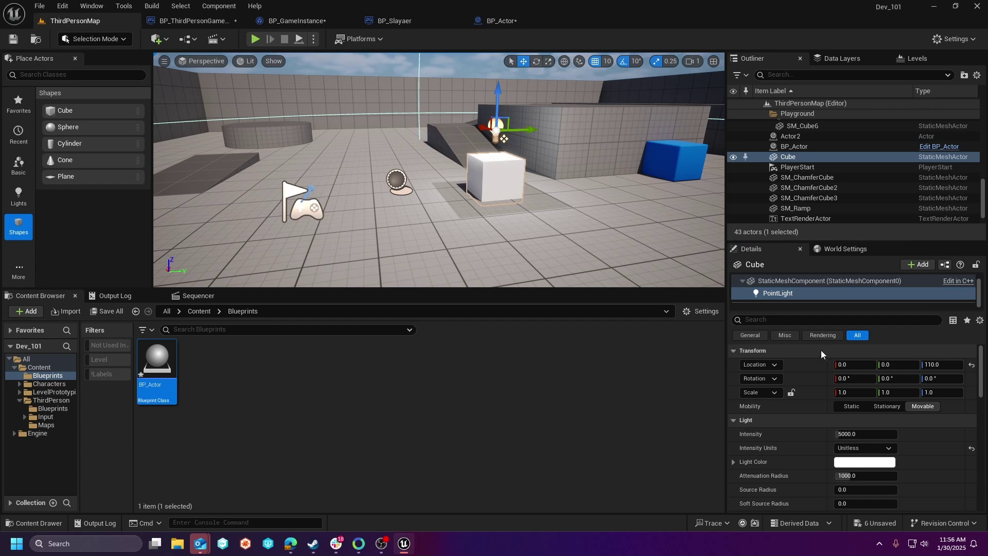
{"action": "scroll", "coordinate": [803, 426], "scroll_direction": "down", "scroll_amount": 1}
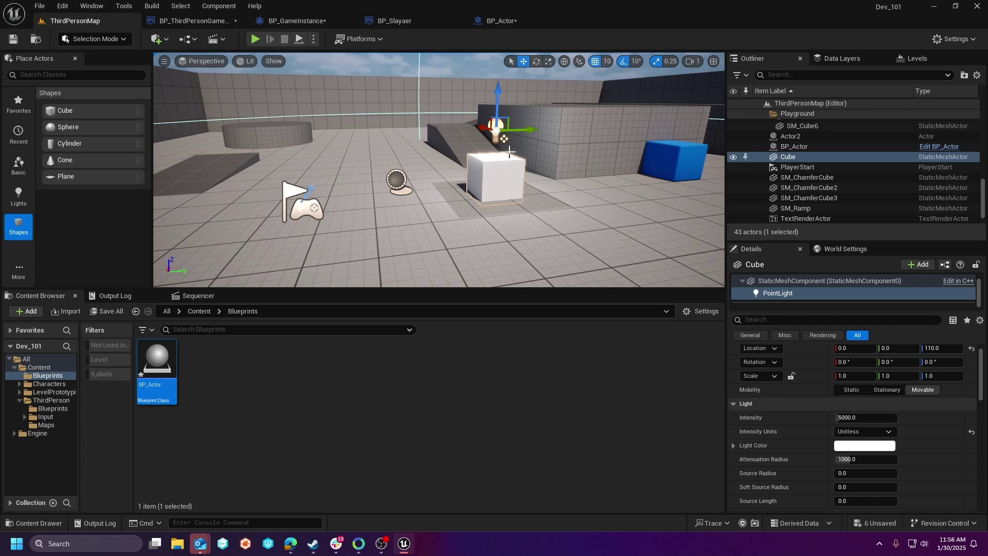
Step: Create a Blueprint class in the Blueprints folder with PointLightComponent as its parent and name it BP_Point
{"action": "mouse_move", "coordinate": [169, 367]}
{"action": "right_click", "coordinate": [231, 382]}
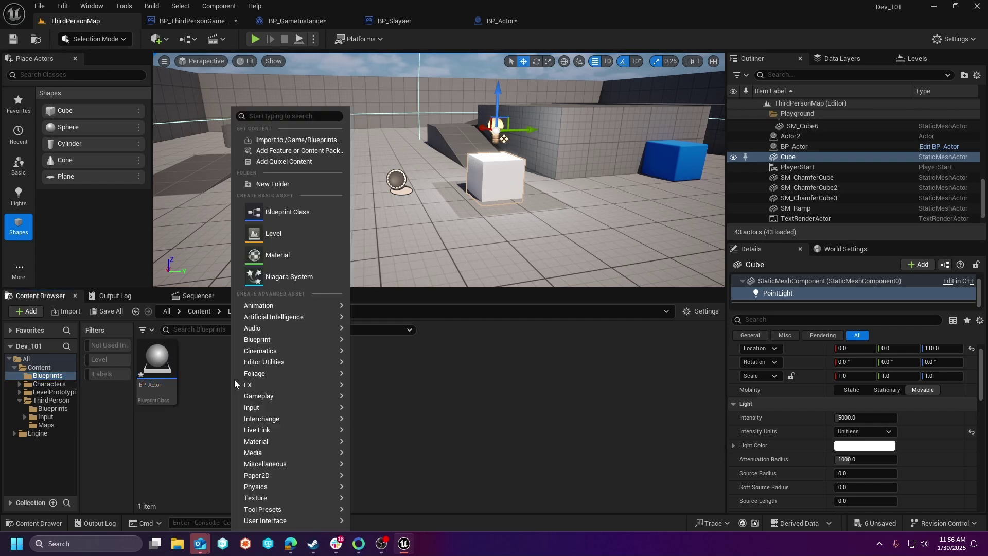
{"action": "left_click", "coordinate": [294, 218]}
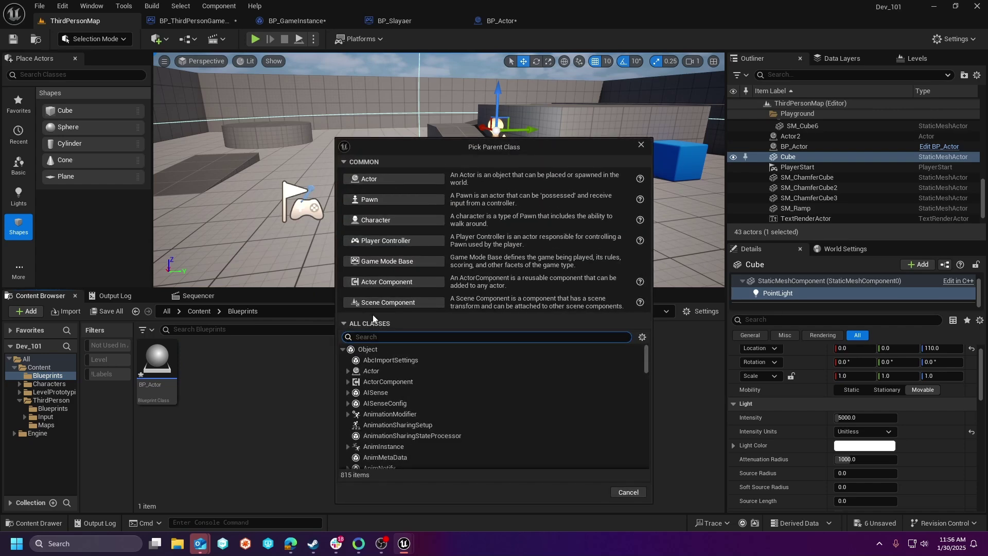
{"action": "type", "text": "pointlight"}
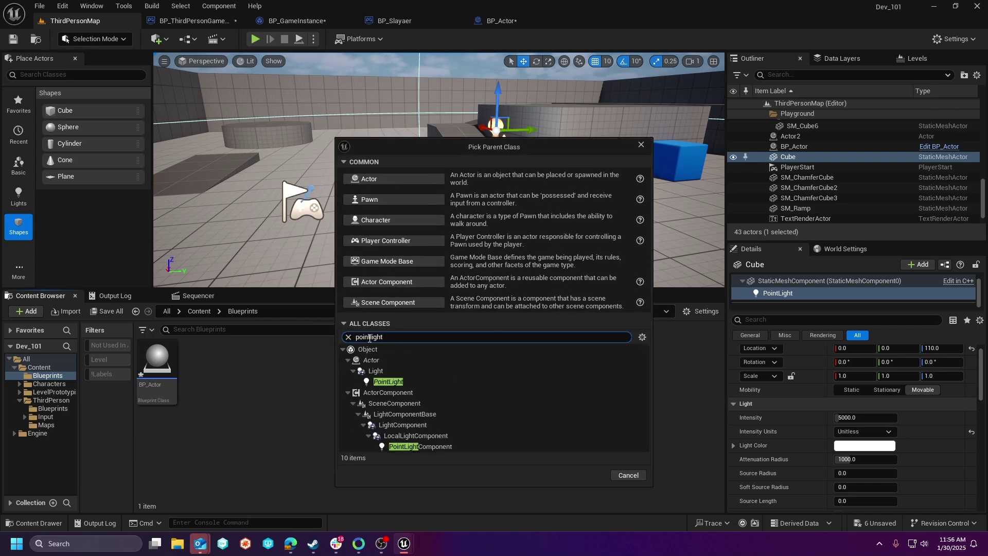
{"action": "left_click", "coordinate": [388, 382]}
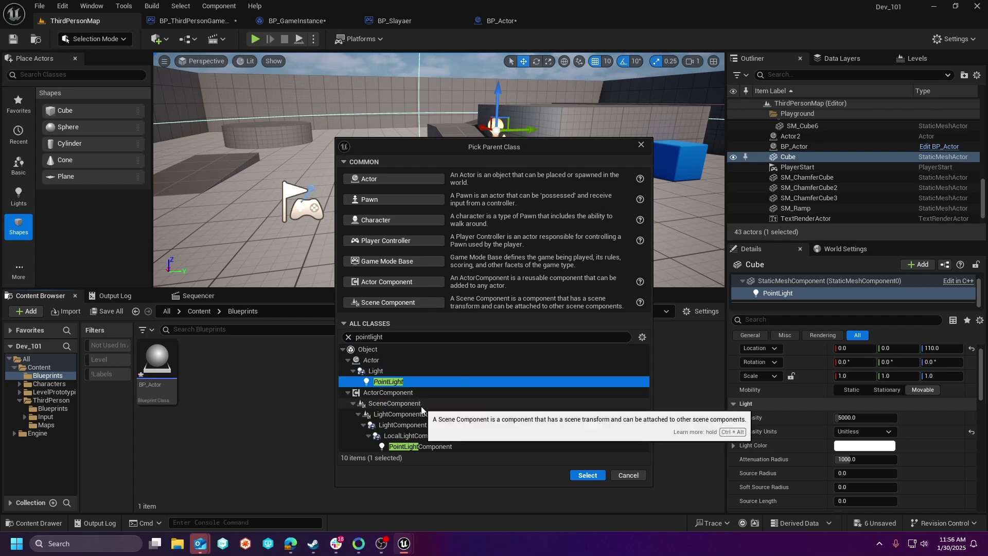
{"action": "left_click", "coordinate": [407, 447]}
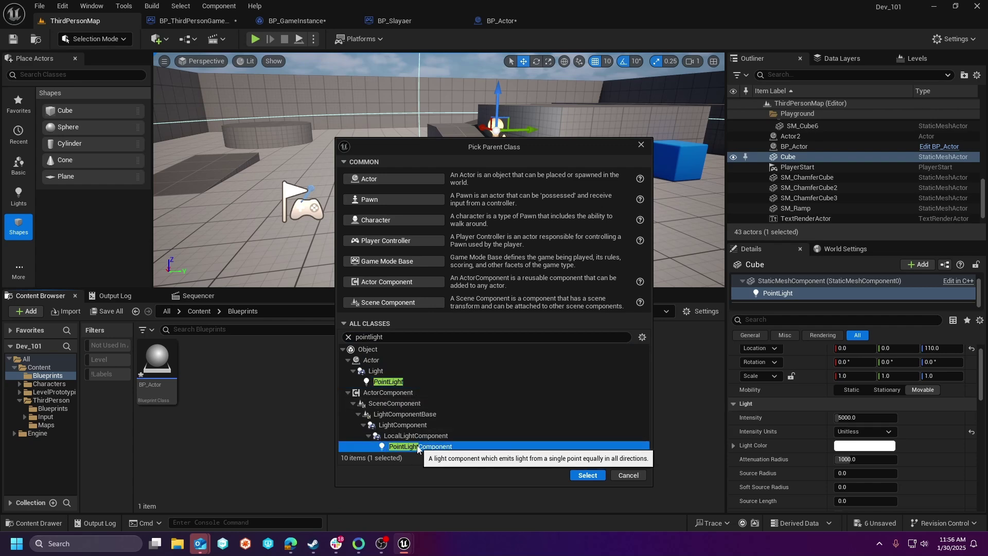
{"action": "left_click", "coordinate": [586, 475]}
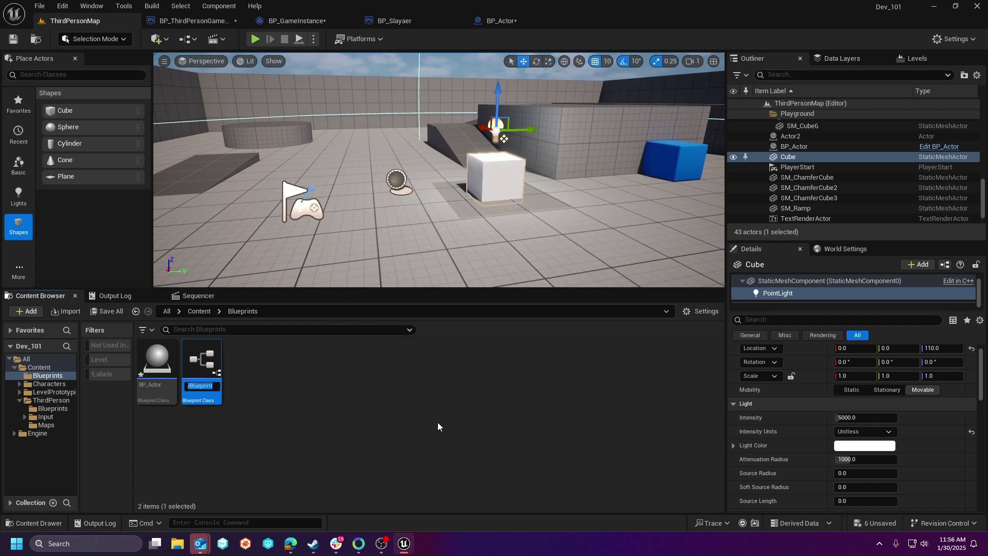
{"action": "type", "text": "BP_Point"}
{"action": "key", "text": "Return"}
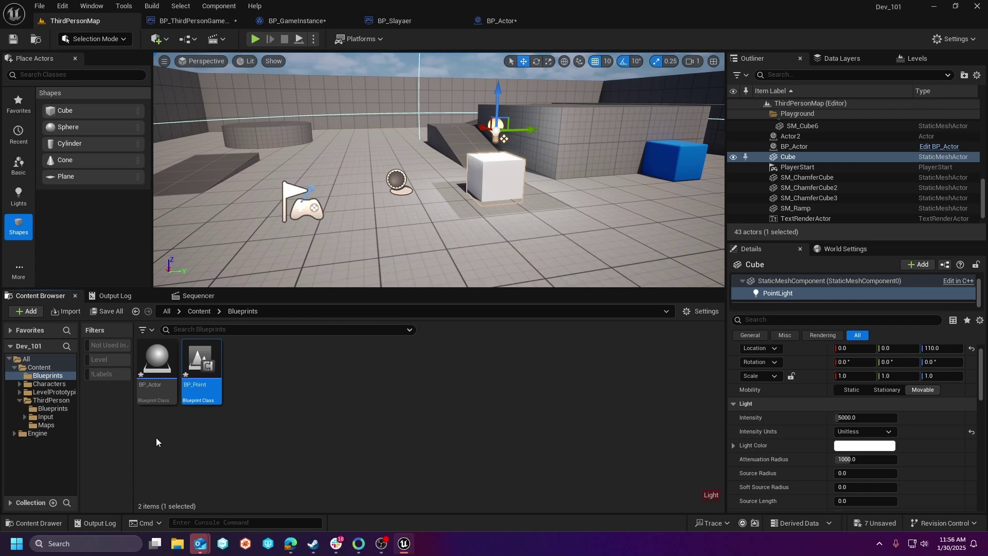
Step: Rename the BP_Point Blueprint class as BP_PointLightComp and open it for editing
{"action": "right_click", "coordinate": [200, 370]}
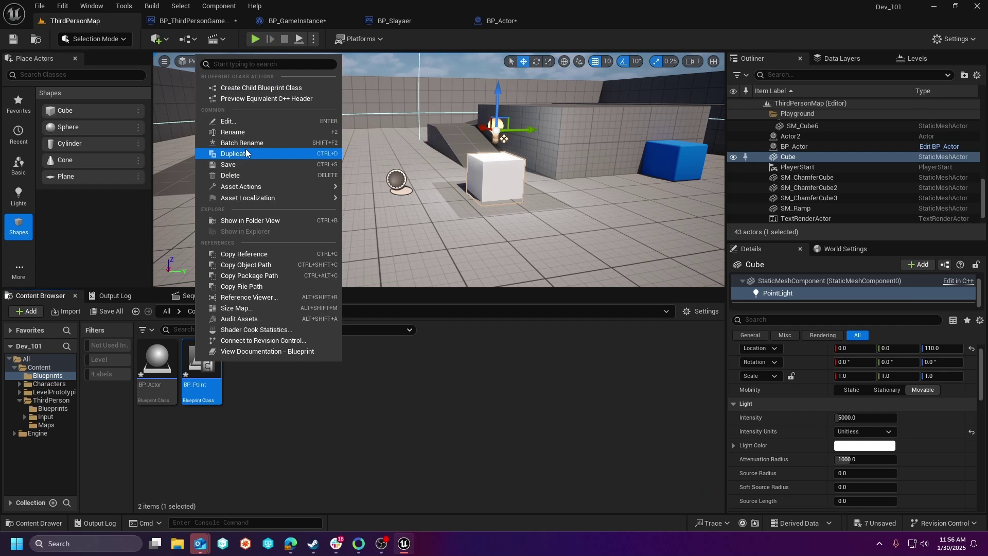
{"action": "left_click", "coordinate": [232, 132]}
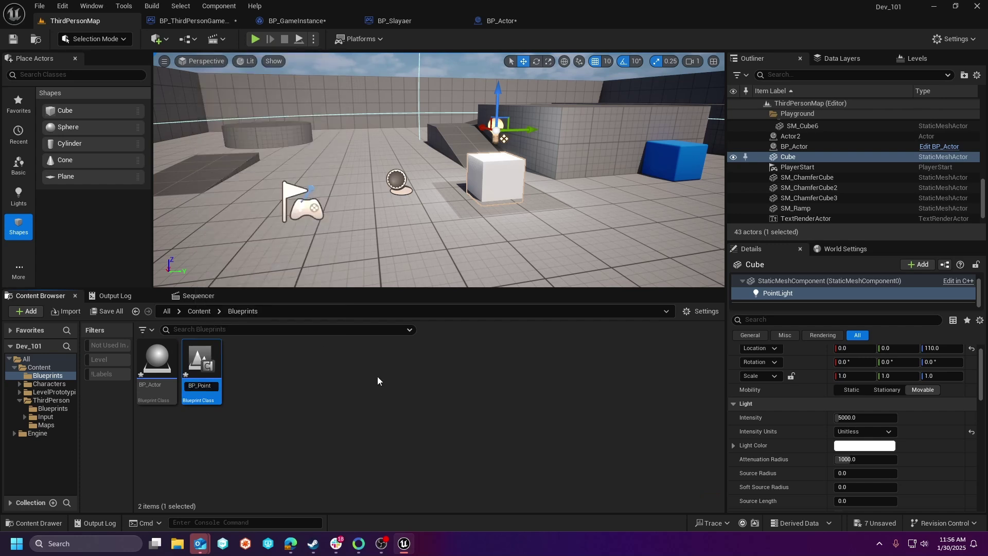
{"action": "type", "text": "LightComp"}
{"action": "key", "text": "Return"}
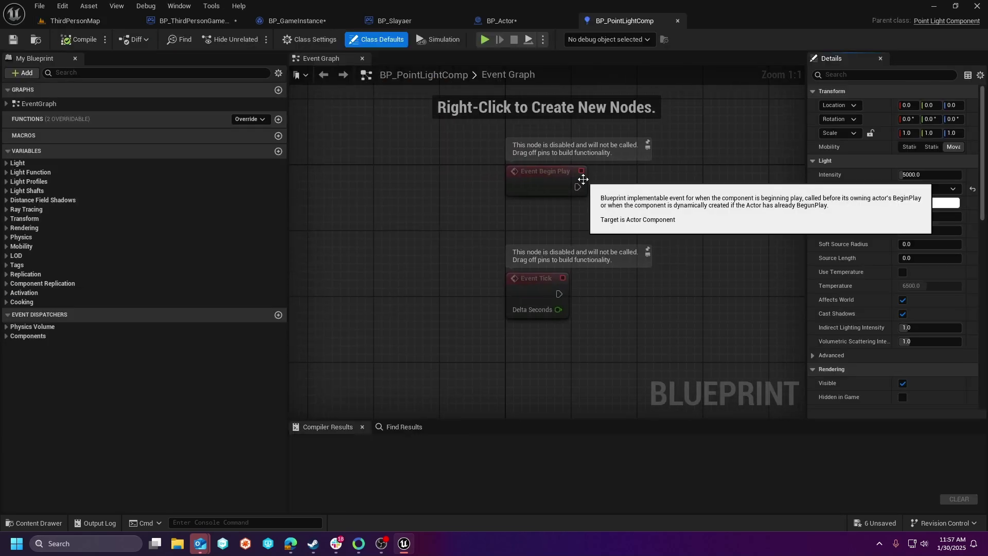
Step: Delete the disabled Event Begin Play and Event Tick nodes from the event graph and compile the Blueprint
{"action": "left_click_drag", "start_coordinate": [441, 161], "coordinate": [560, 314]}
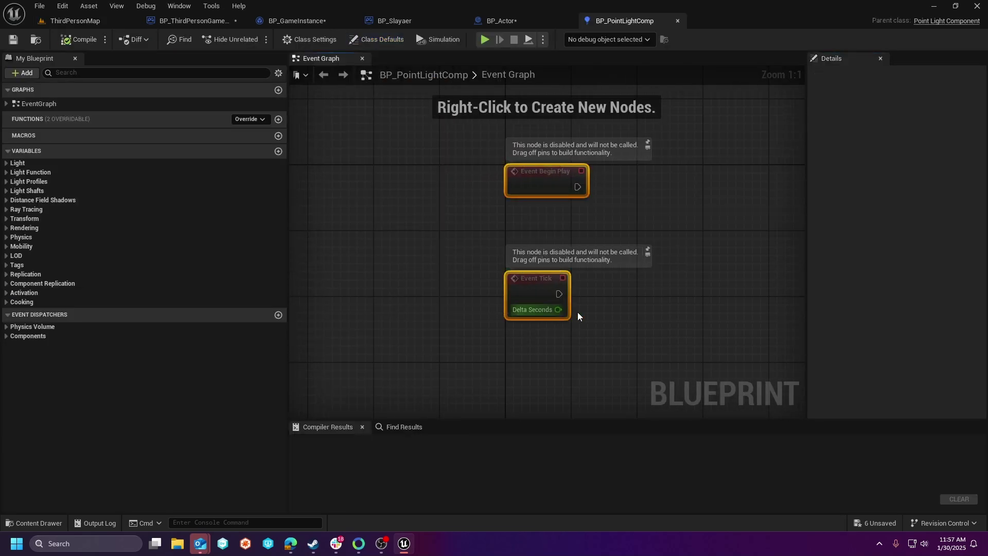
{"action": "key", "text": "Delete"}
{"action": "left_click", "coordinate": [78, 39]}
Step: Add a new Event Begin Play node to BP_PointLightComp's event graph
{"action": "right_click", "coordinate": [368, 205]}
{"action": "type", "text": "event"}
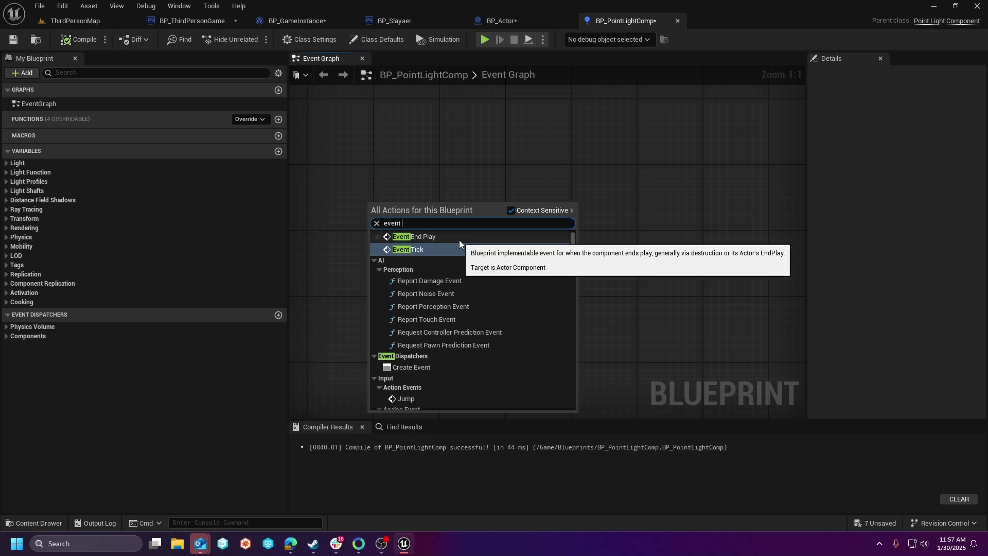
{"action": "type", "text": " beg"}
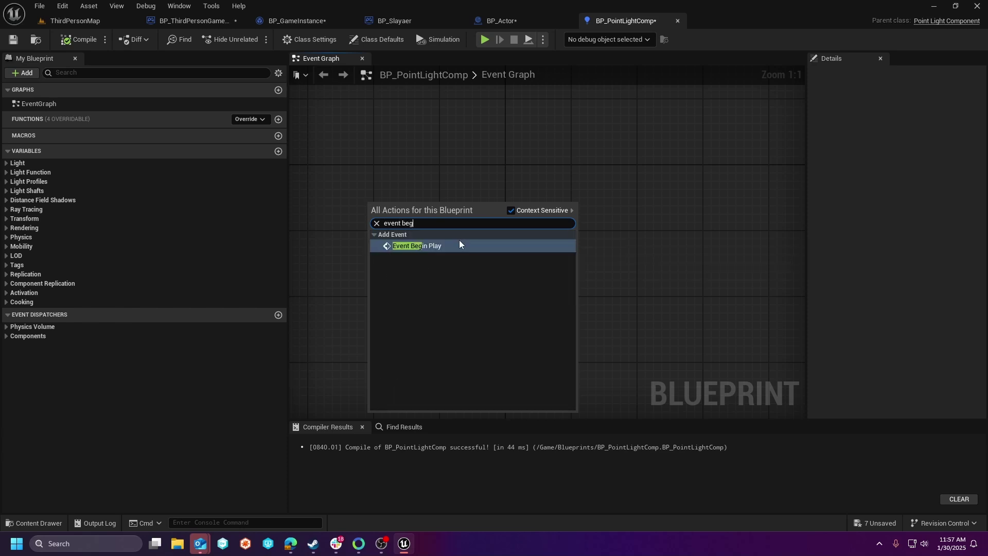
{"action": "left_click", "coordinate": [448, 244]}
{"action": "left_click_drag", "start_coordinate": [438, 219], "coordinate": [523, 206]}
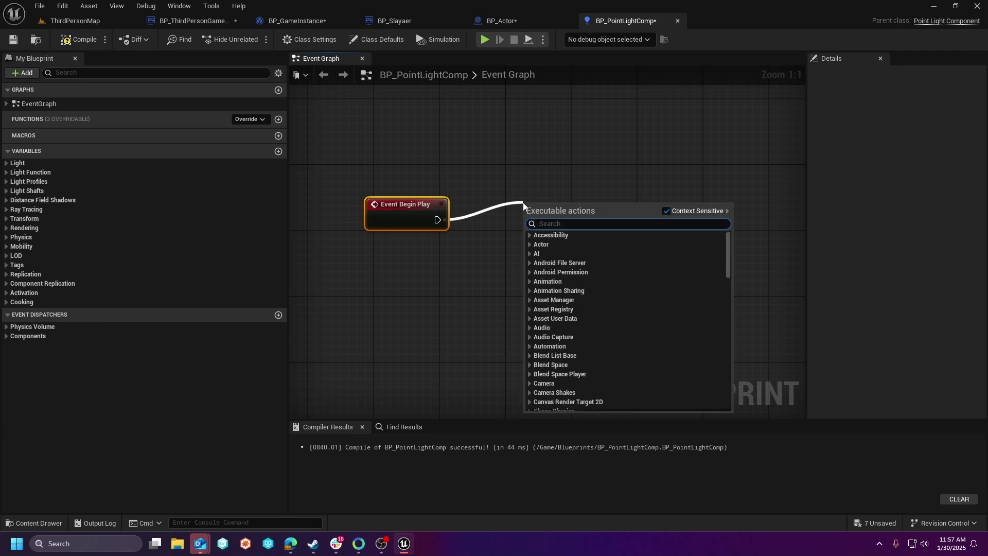
{"action": "type", "text": "get owner"}
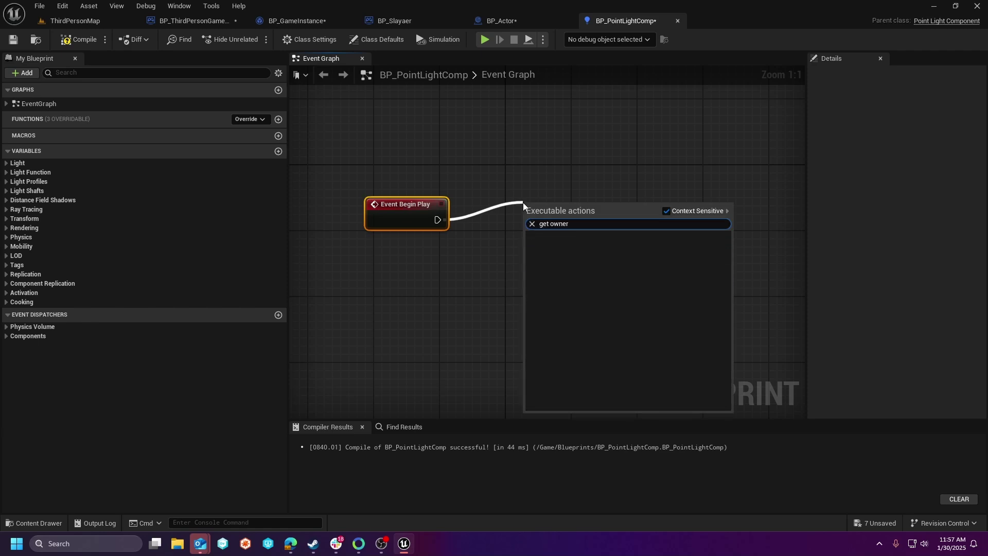
{"action": "left_click", "coordinate": [461, 305]}
Step: Add a Get Owner node with self as its target and place it just beneath Event Begin Play
{"action": "right_click", "coordinate": [462, 305]}
{"action": "type", "text": "get o"}
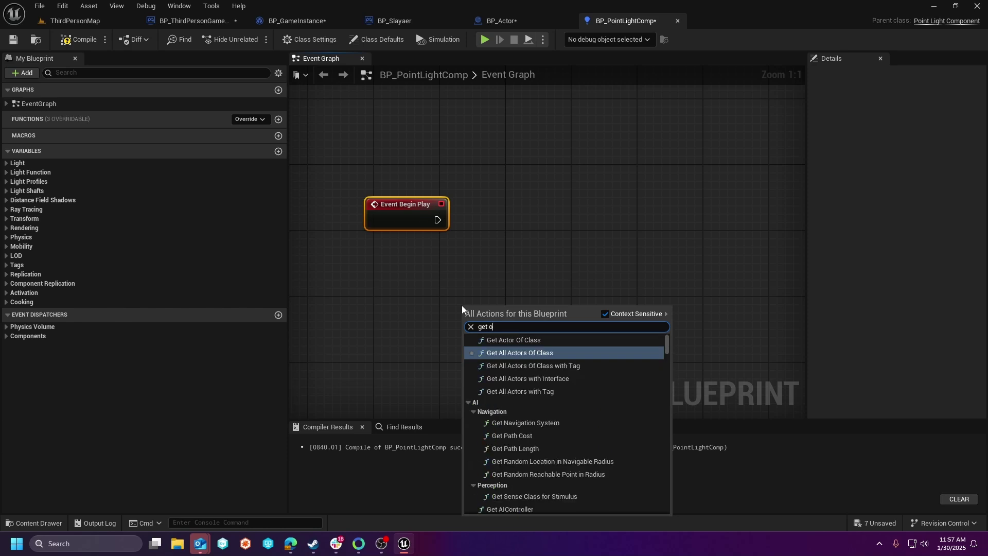
{"action": "type", "text": "wner"}
{"action": "left_click", "coordinate": [496, 350]}
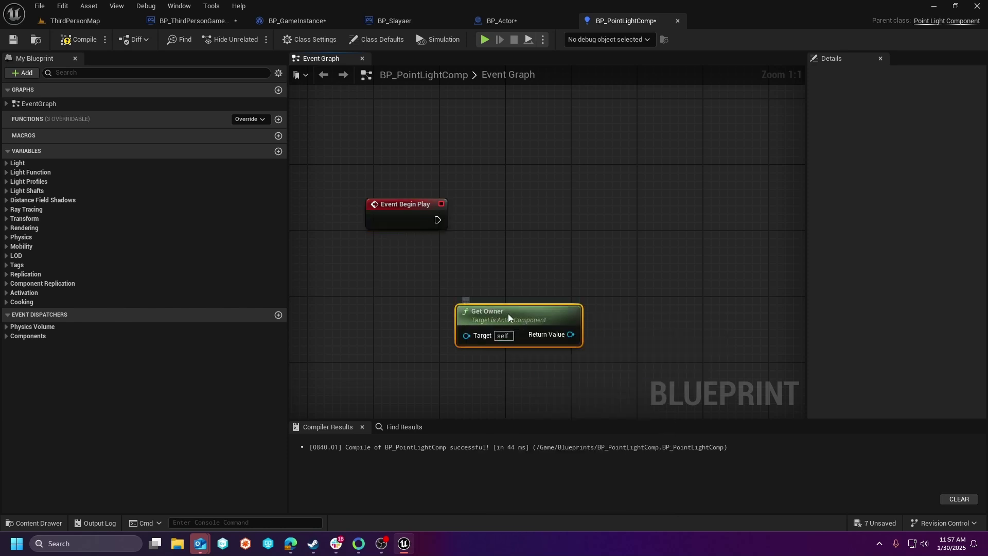
{"action": "left_click_drag", "start_coordinate": [508, 313], "coordinate": [424, 257]}
{"action": "left_click_drag", "start_coordinate": [488, 277], "coordinate": [557, 230]}
{"action": "type", "text": "p"}
{"action": "key", "text": "Return"}
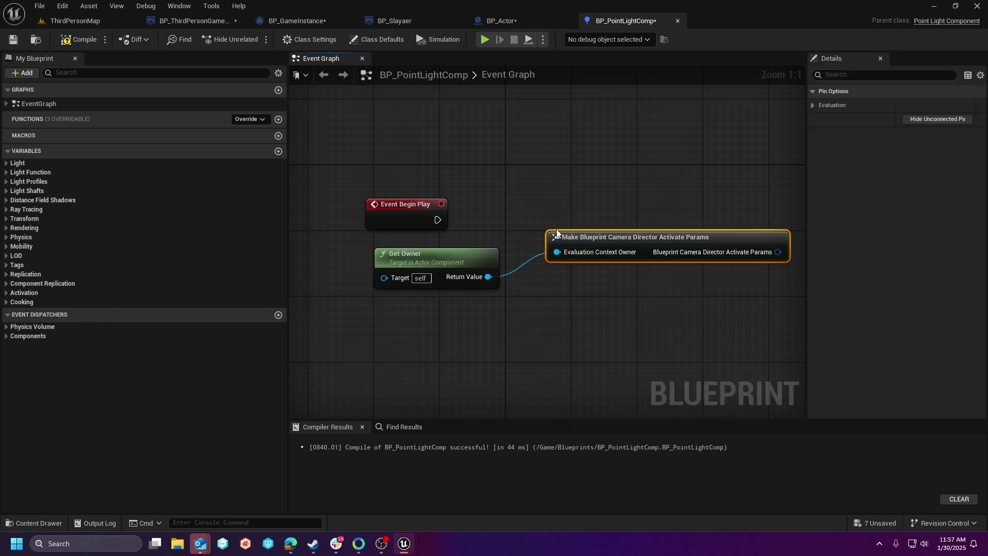
{"action": "key", "text": "ctrl+z"}
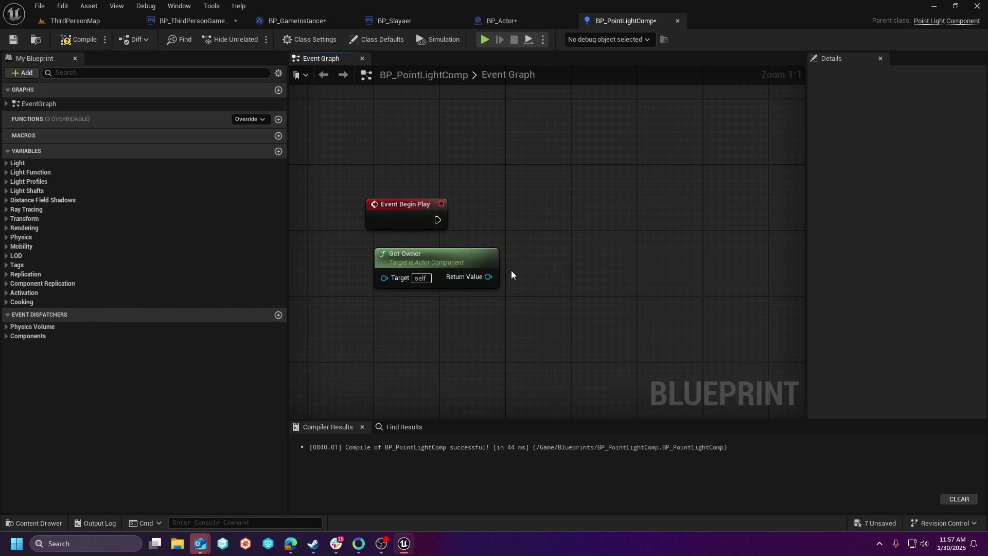
{"action": "left_click_drag", "start_coordinate": [487, 277], "coordinate": [541, 244]}
{"action": "type", "text": "print"}
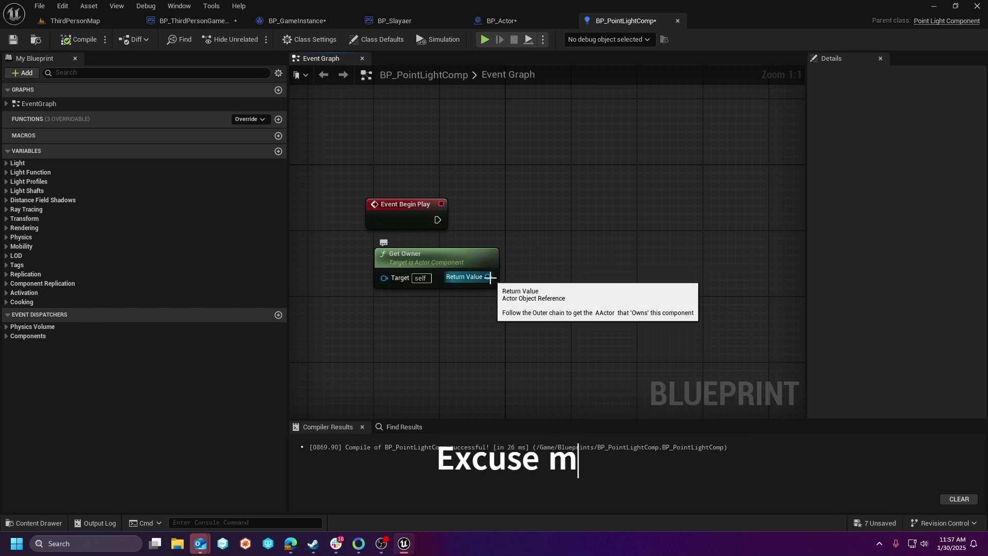
Step: Add a Print String node executed from Event Begin Play
{"action": "left_click_drag", "start_coordinate": [437, 220], "coordinate": [588, 211]}
{"action": "type", "text": "pr"}
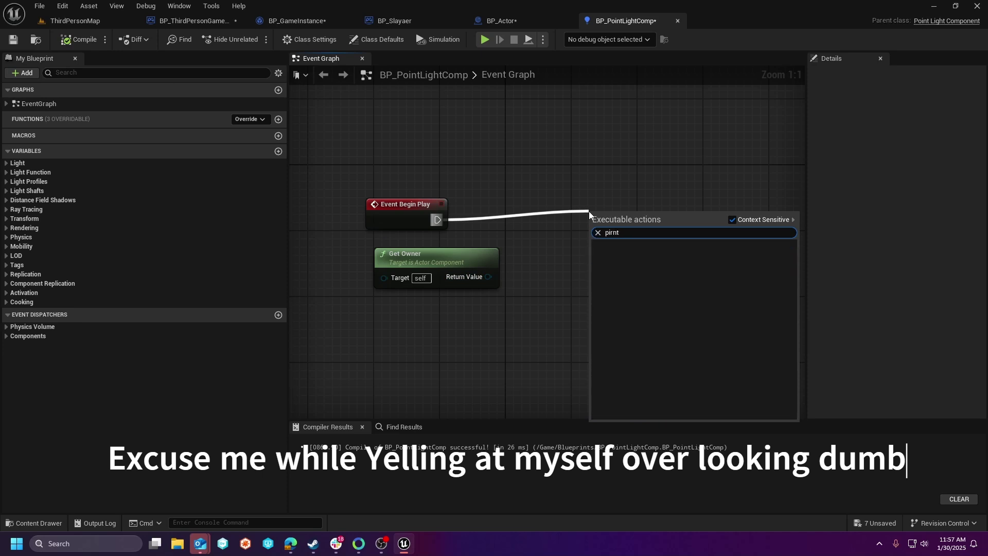
{"action": "type", "text": "int"}
{"action": "key", "text": "Return"}
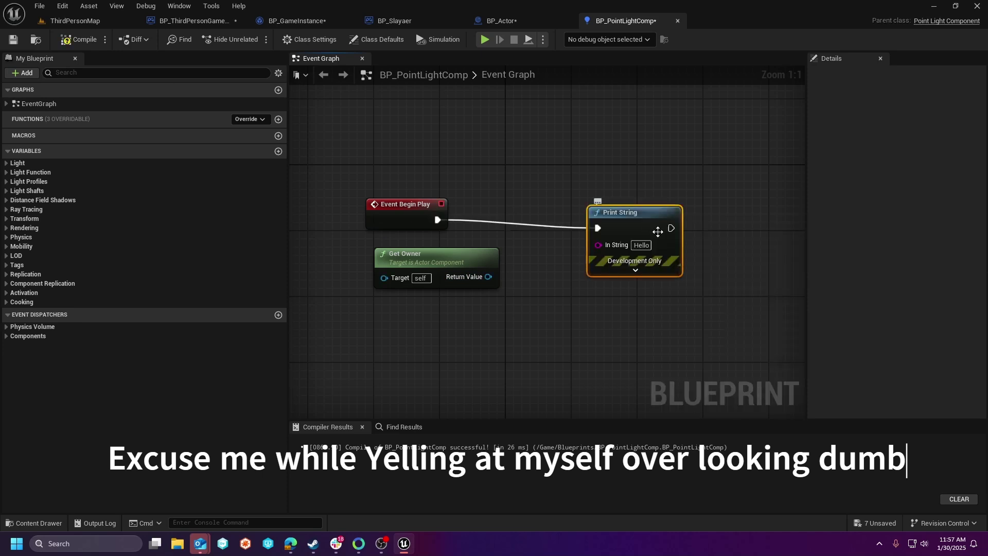
Step: Feed Get Owner's return value through Get Display Name into Print String's In String, compiling the Blueprint and aligning the nodes
{"action": "left_click_drag", "start_coordinate": [474, 280], "coordinate": [598, 206]}
{"action": "left_click_drag", "start_coordinate": [521, 230], "coordinate": [595, 270]}
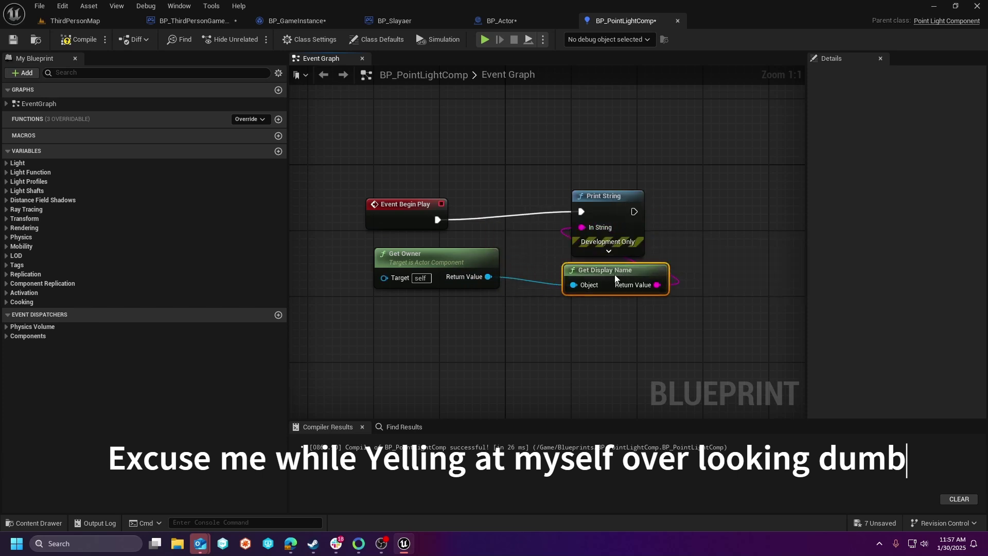
{"action": "left_click_drag", "start_coordinate": [611, 202], "coordinate": [613, 204]}
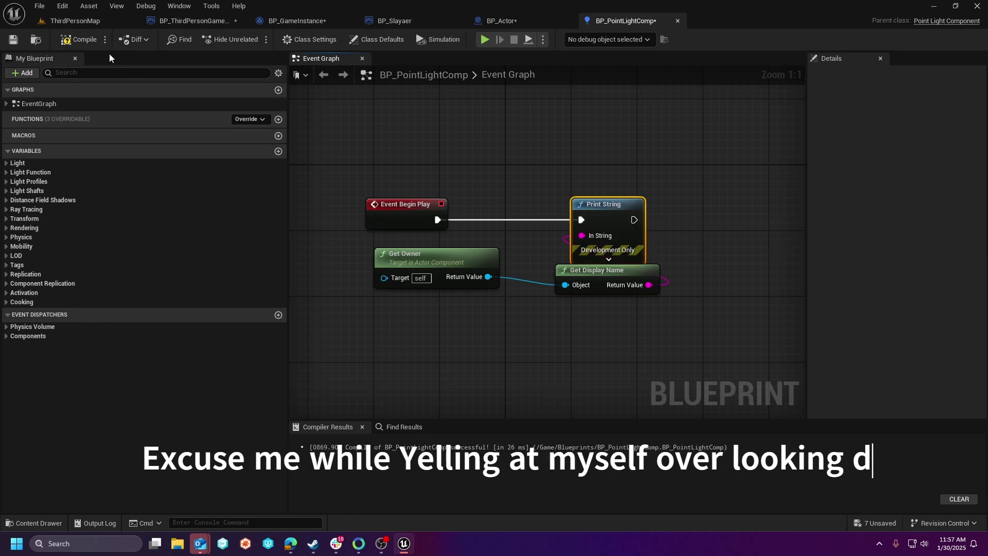
{"action": "left_click", "coordinate": [79, 39]}
{"action": "left_click_drag", "start_coordinate": [440, 261], "coordinate": [423, 278]}
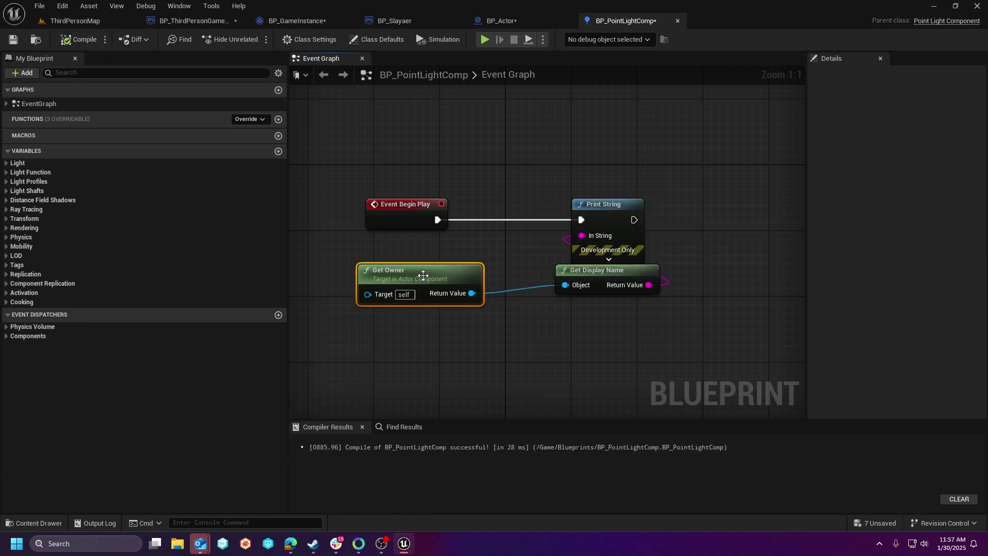
{"action": "left_click_drag", "start_coordinate": [585, 278], "coordinate": [576, 286]}
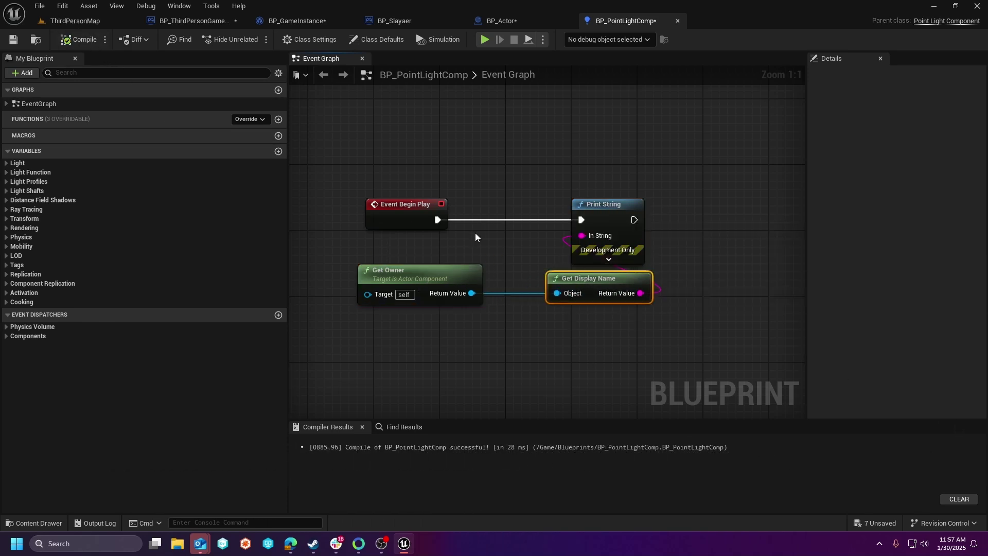
Step: In ThirdPersonMap, replace the Cube's PointLight component with the BP_PointLightComp component
{"action": "left_click", "coordinate": [112, 27]}
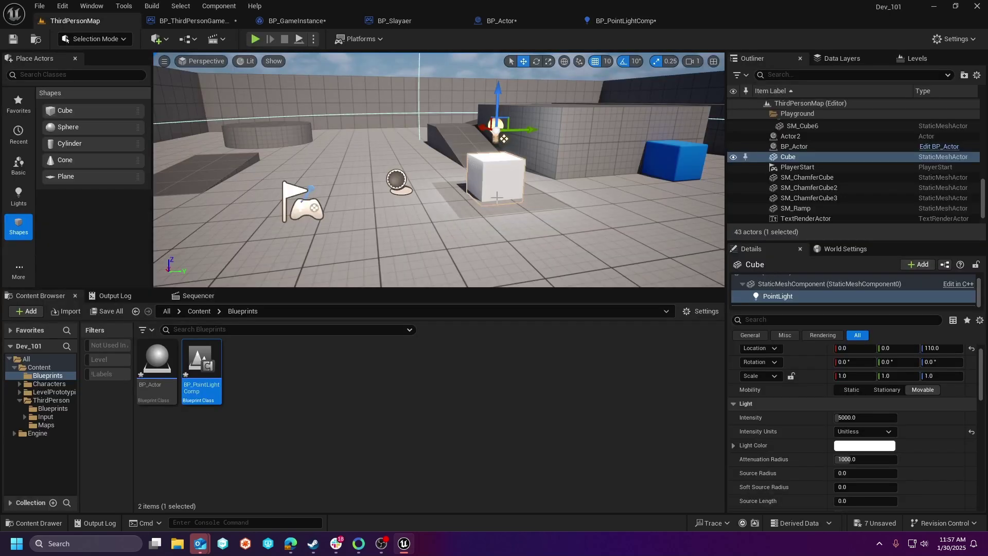
{"action": "left_click", "coordinate": [791, 297]}
{"action": "left_click", "coordinate": [795, 283]}
{"action": "left_click", "coordinate": [794, 298]}
{"action": "key", "text": "Delete"}
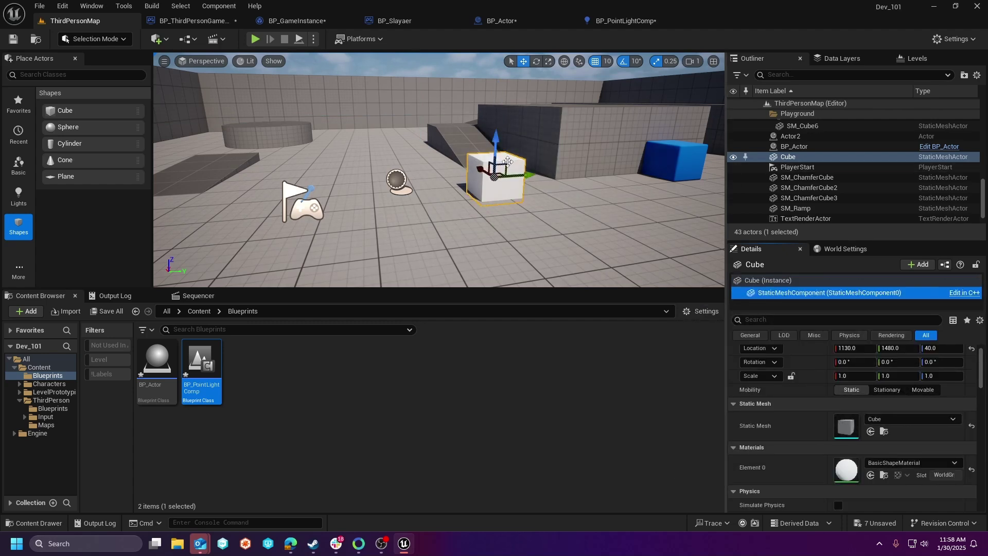
{"action": "left_click_drag", "start_coordinate": [204, 372], "coordinate": [778, 292]}
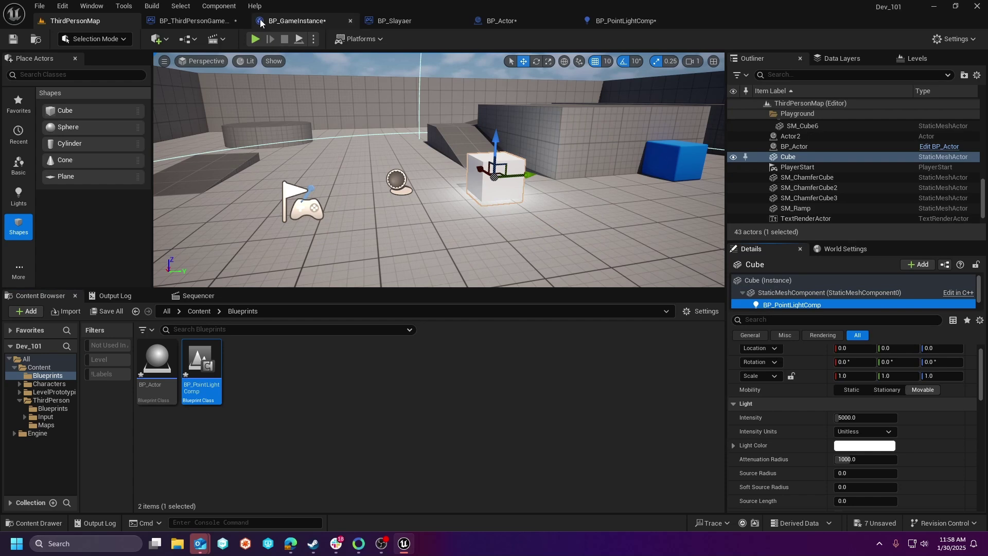
Step: Play the level briefly to check the printed owner name, then inspect the Cube's BP_PointLightComp settings
{"action": "left_click", "coordinate": [256, 39]}
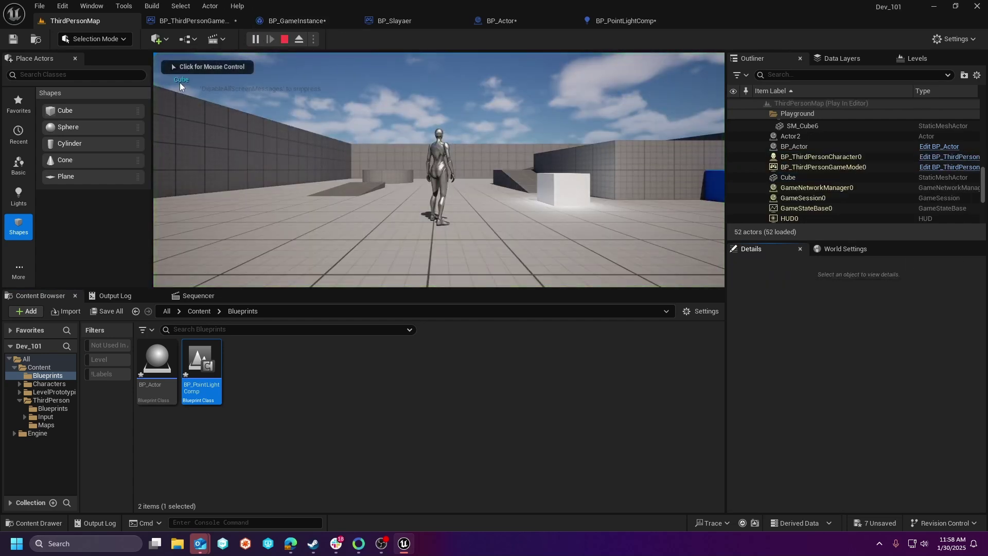
{"action": "left_click", "coordinate": [285, 40]}
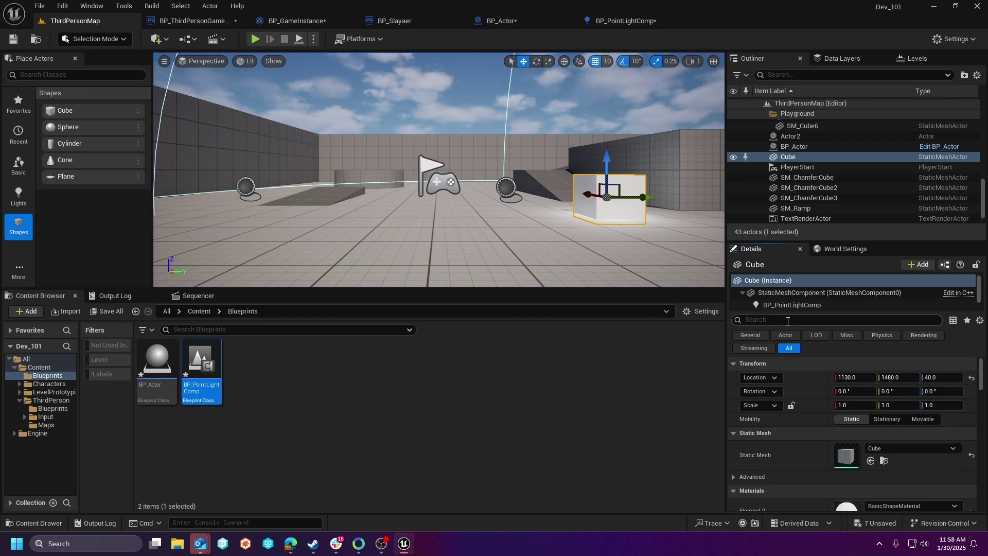
{"action": "left_click", "coordinate": [780, 306]}
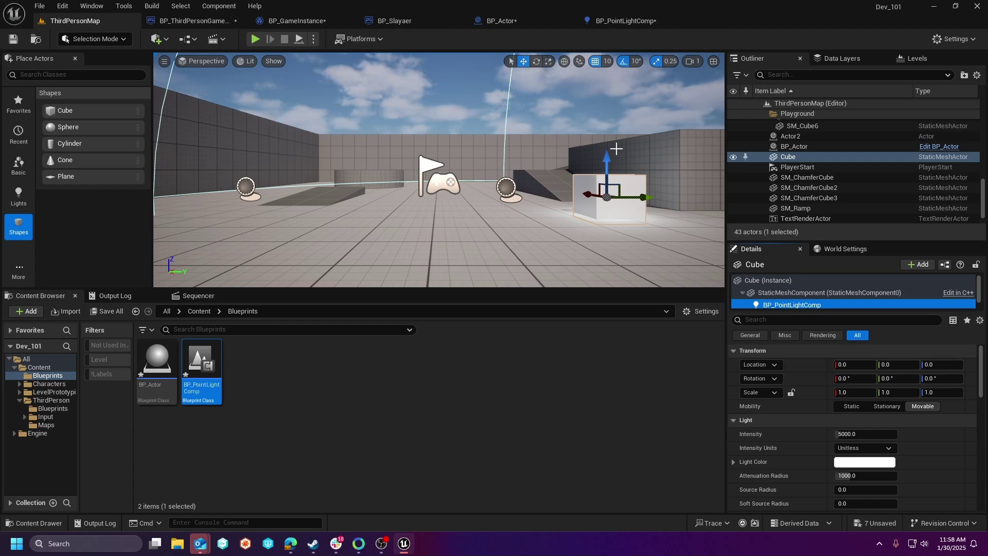
{"action": "left_click", "coordinate": [615, 169]}
Step: Add the BP_PointLightComp component to BP_Actor, compile the Blueprint, and return to ThirdPersonMap
{"action": "double_click", "coordinate": [157, 360]}
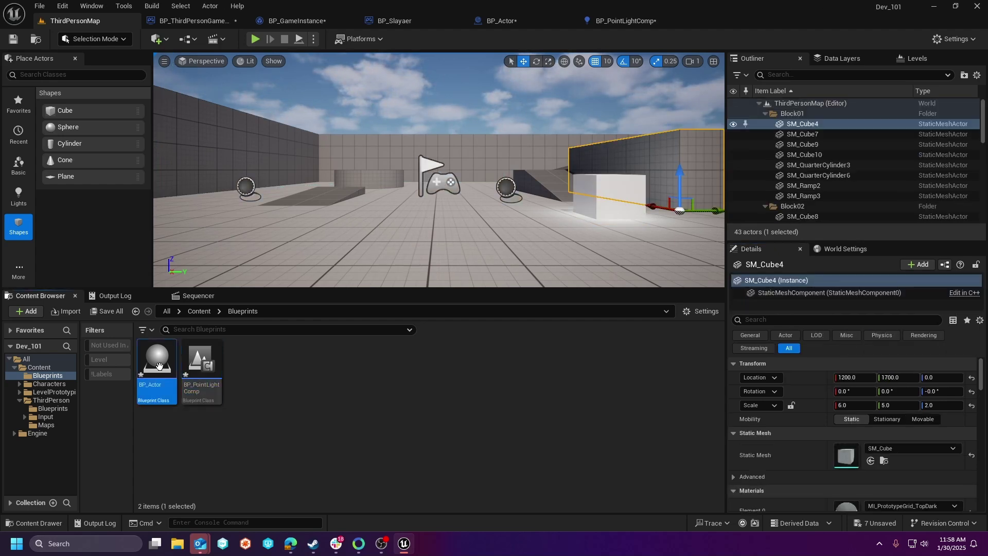
{"action": "left_click", "coordinate": [24, 73]}
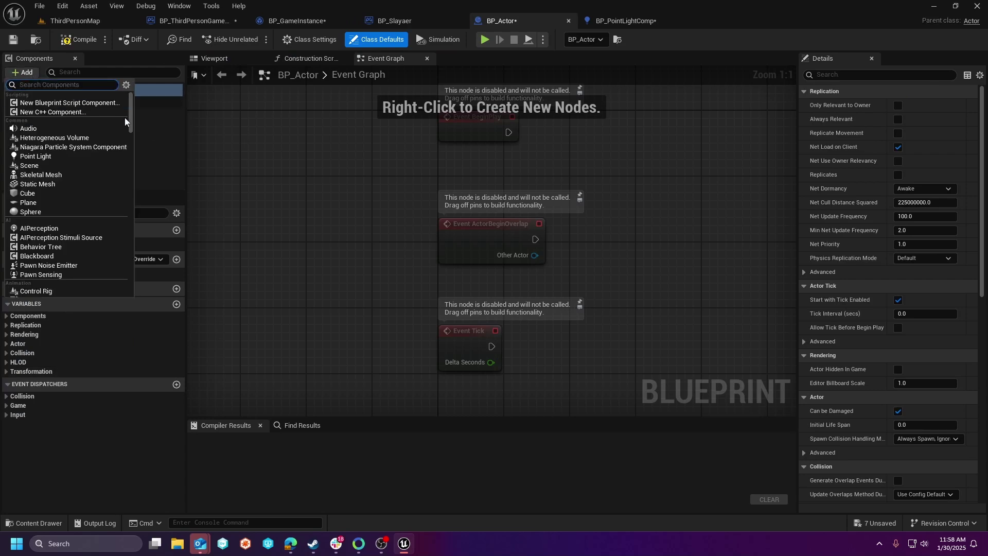
{"action": "type", "text": "BP"}
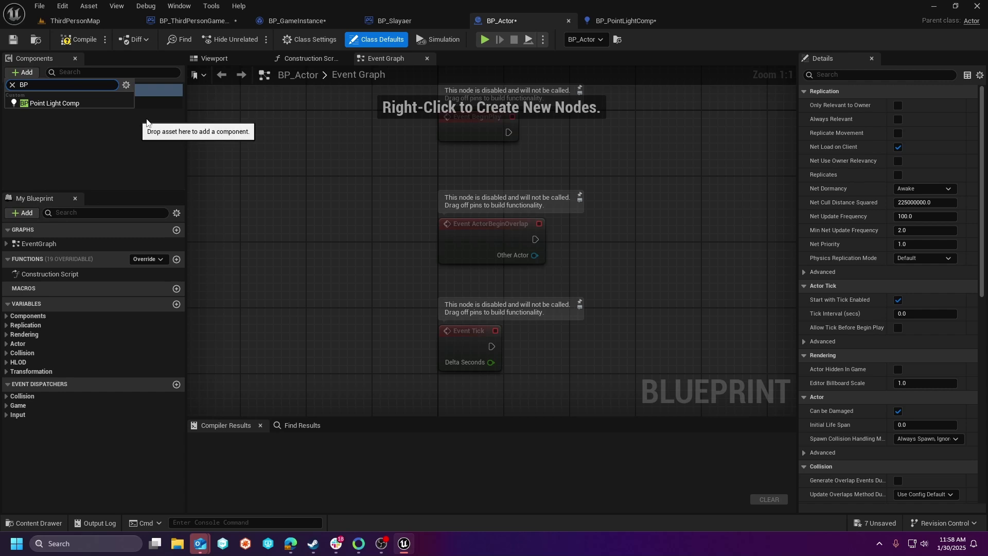
{"action": "left_click", "coordinate": [77, 103]}
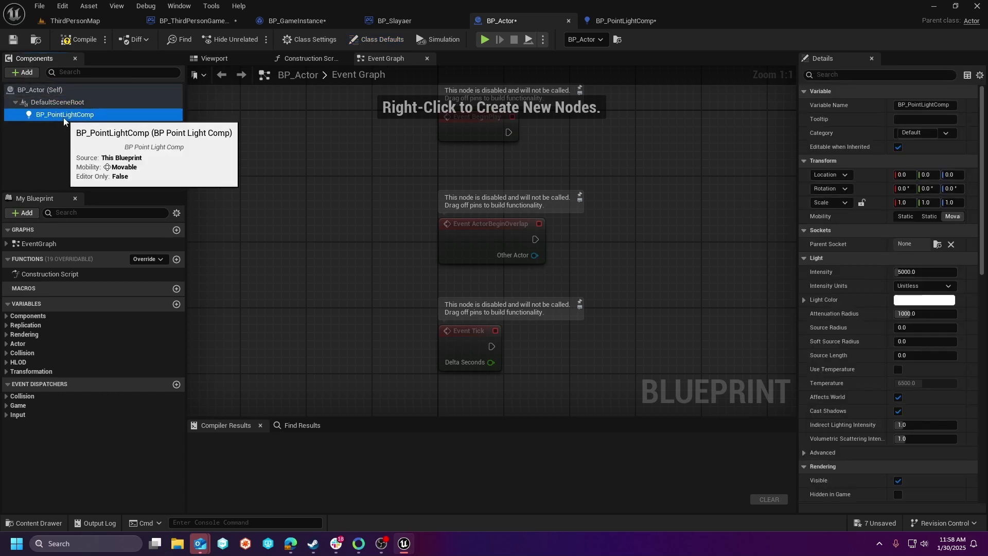
{"action": "left_click", "coordinate": [79, 39]}
{"action": "left_click", "coordinate": [76, 21]}
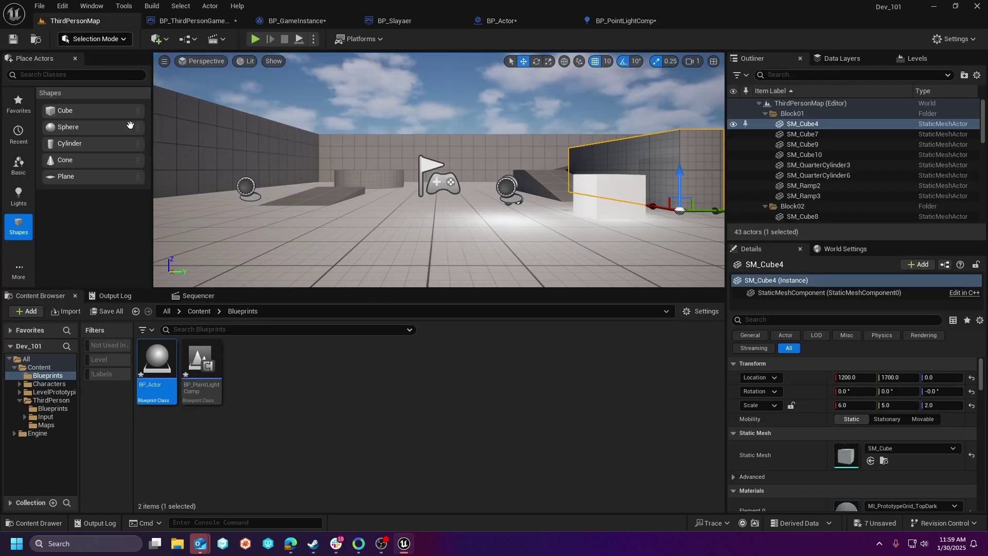
{"action": "left_click", "coordinate": [201, 361]}
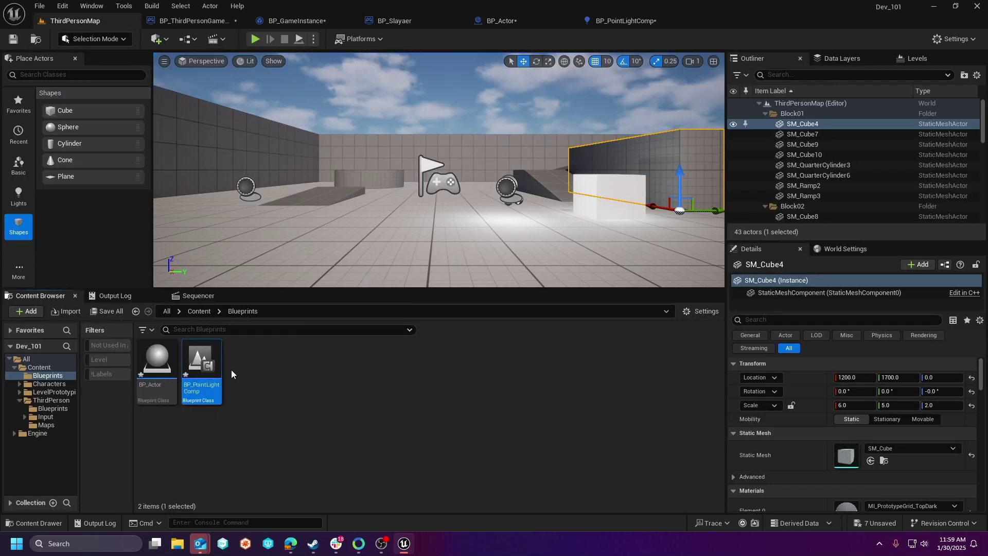
{"action": "right_click", "coordinate": [202, 362]}
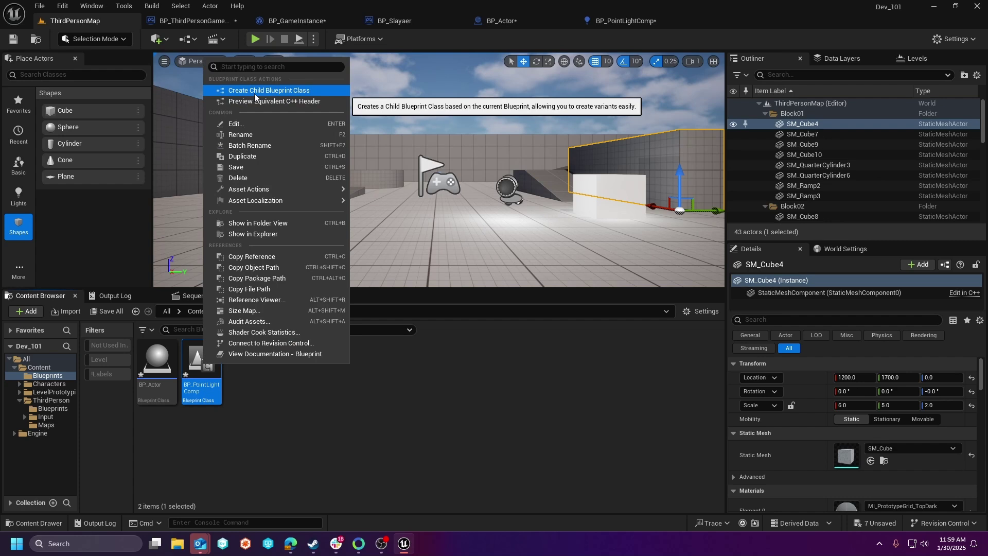
{"action": "left_click", "coordinate": [275, 437]}
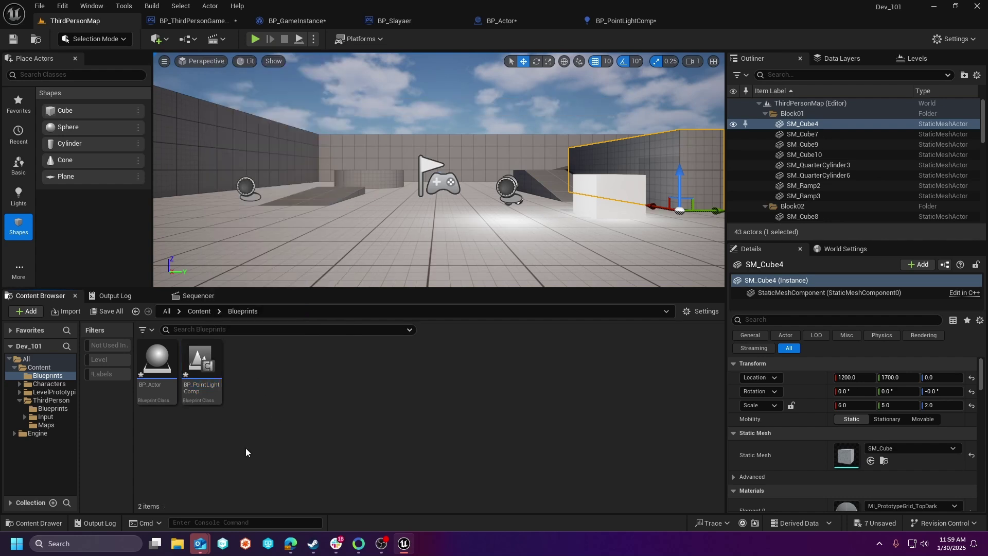
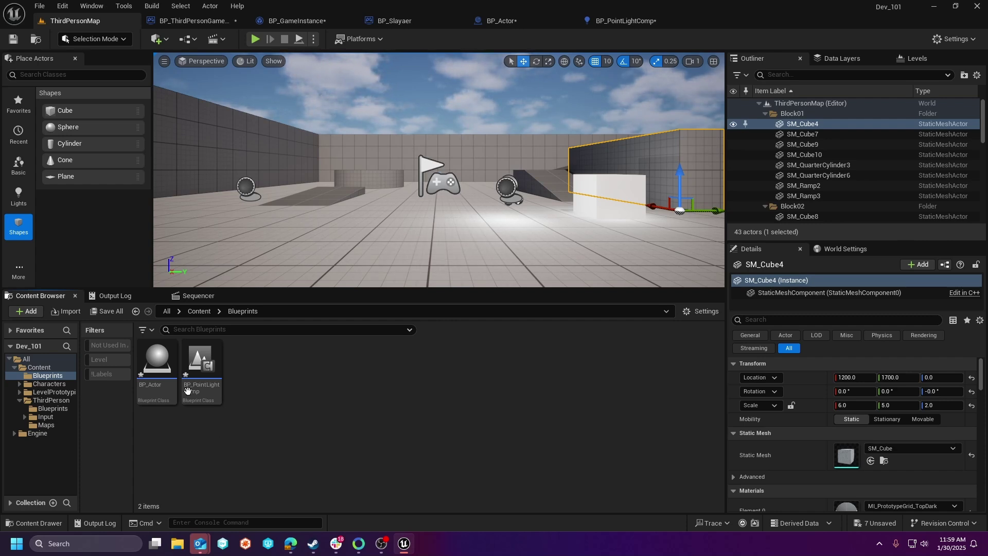
{"action": "left_click", "coordinate": [163, 370]}
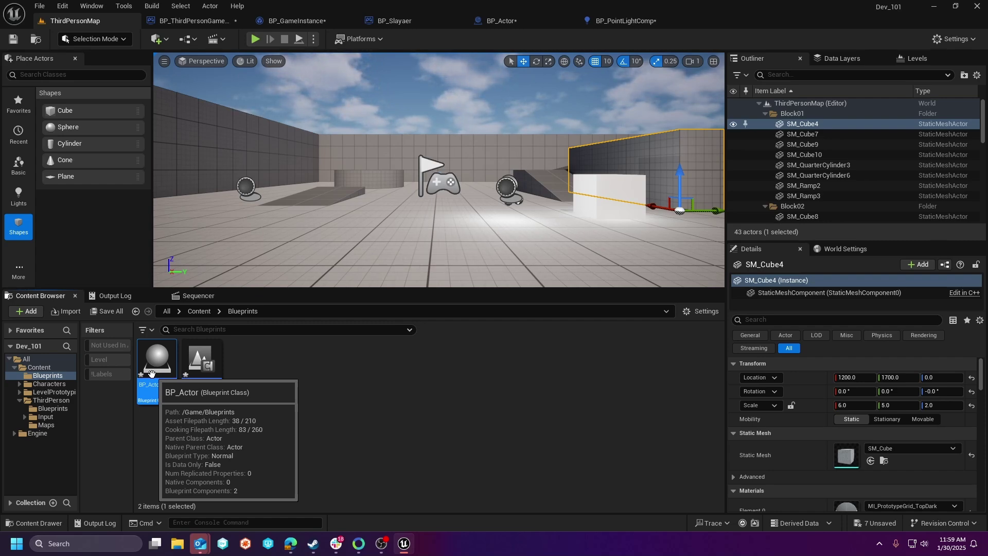
{"action": "double_click", "coordinate": [151, 373]}
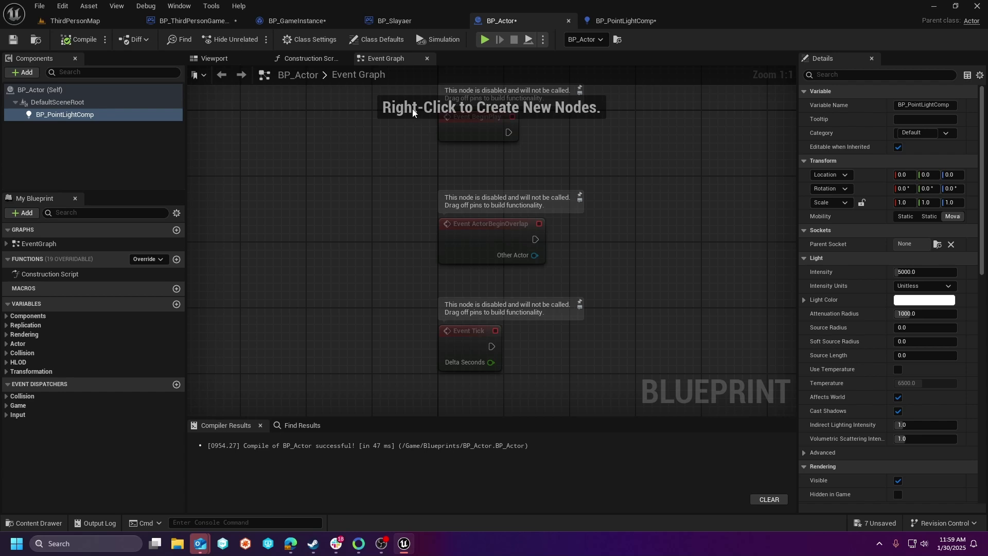
{"action": "left_click", "coordinate": [76, 20]}
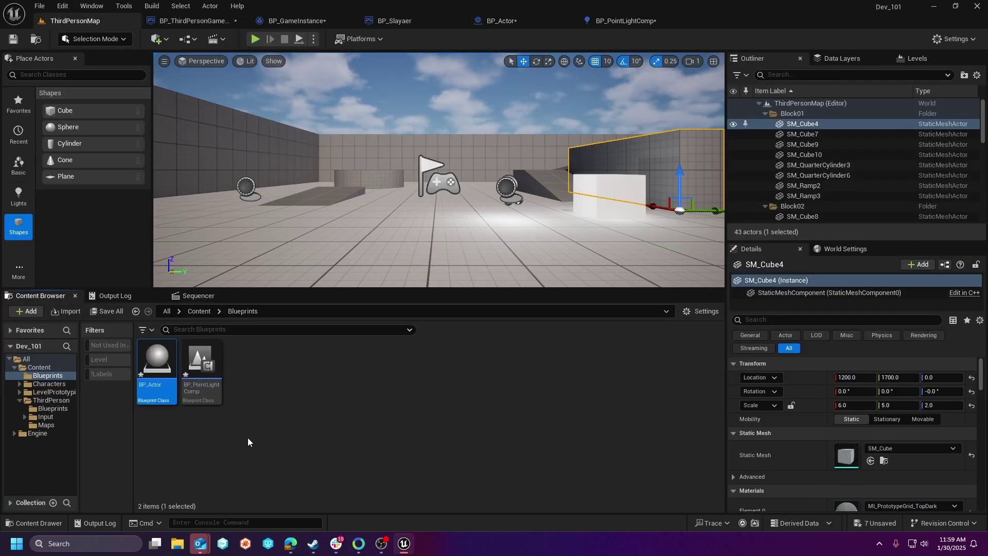
Step: Create a Blueprint class in the Blueprints folder with StaticMeshActor as parent, naming it BP_StaticMeshActor
{"action": "right_click", "coordinate": [280, 414]}
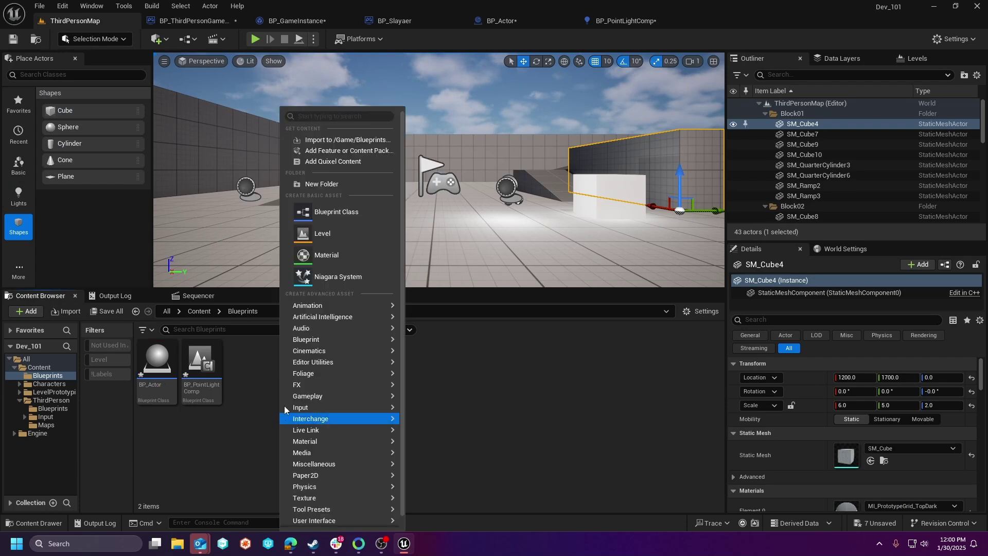
{"action": "left_click", "coordinate": [304, 221]}
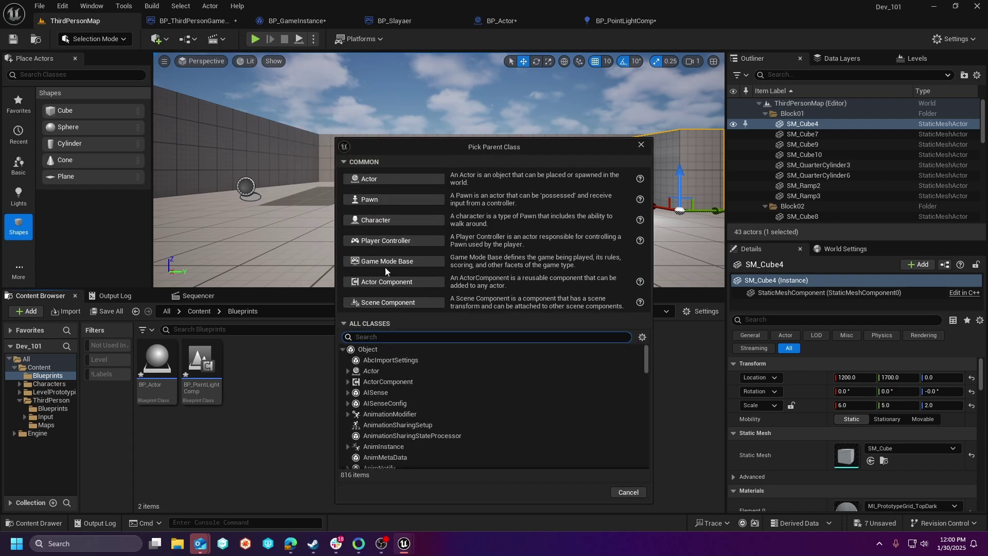
{"action": "type", "text": "static"}
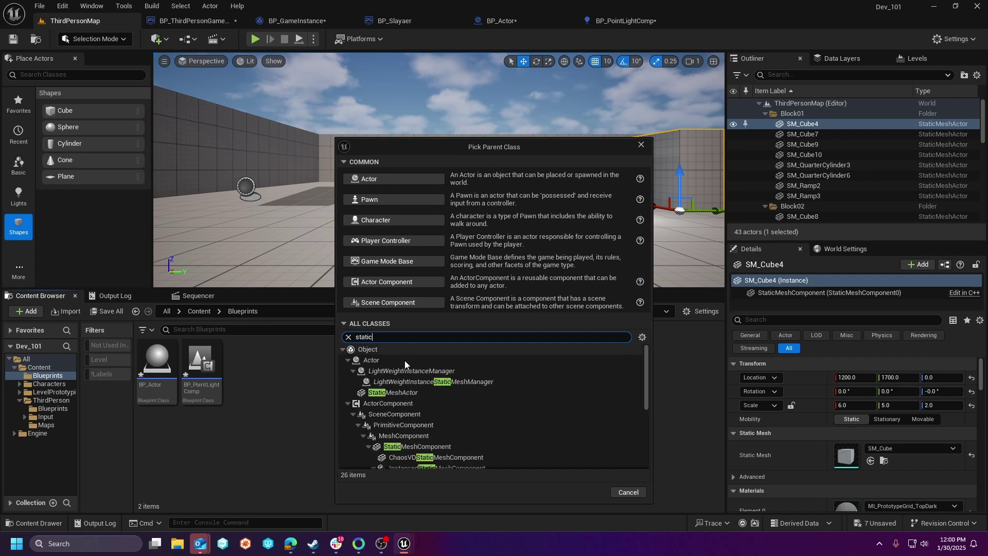
{"action": "left_click", "coordinate": [394, 392]}
{"action": "left_click", "coordinate": [584, 486]}
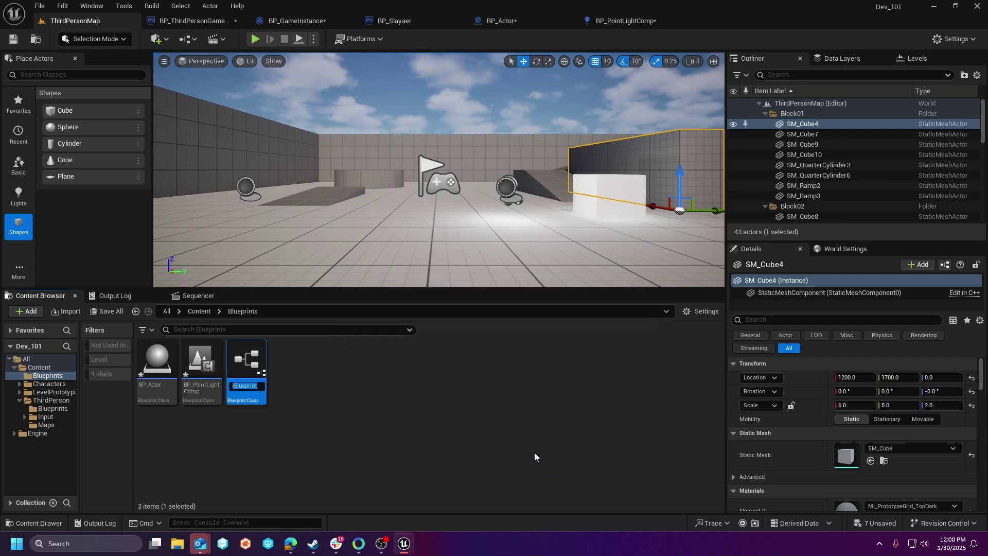
{"action": "type", "text": "BP_Sta"}
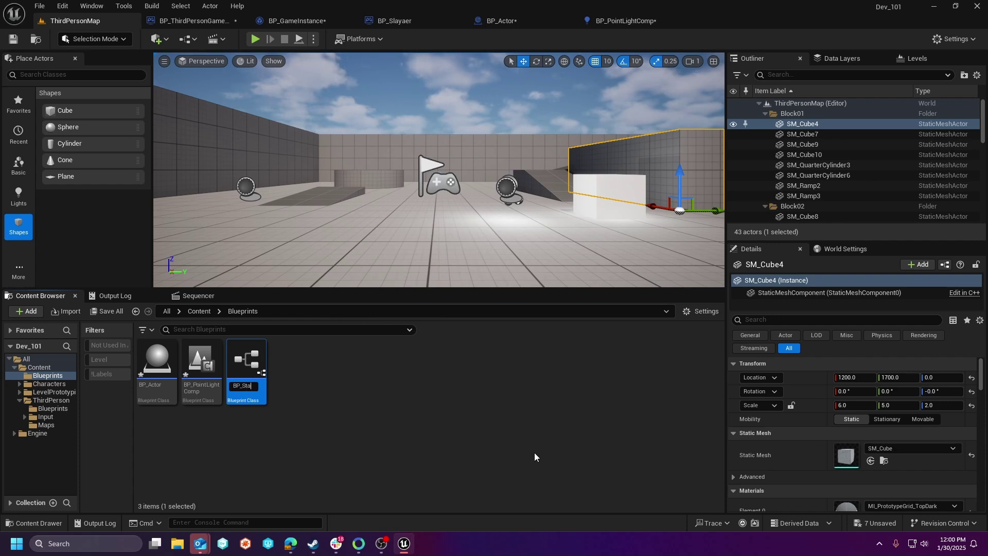
{"action": "type", "text": "ticMesh"}
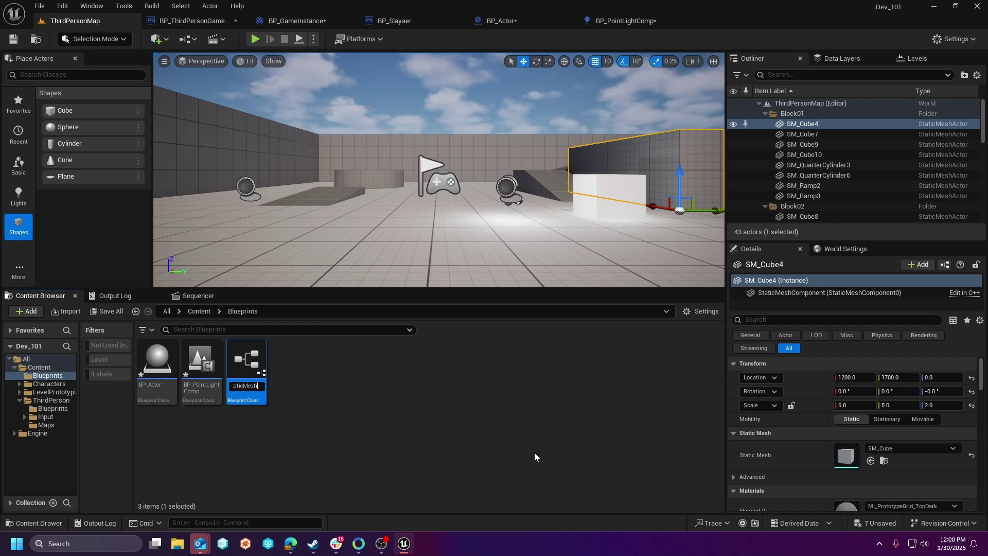
{"action": "type", "text": "Actor"}
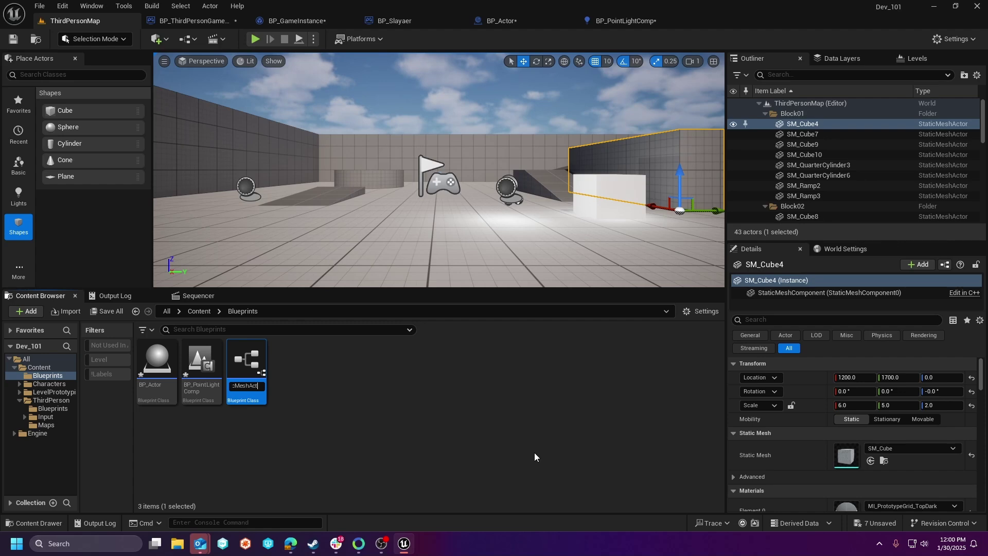
{"action": "key", "text": "Return"}
Step: Open the BP_StaticMeshActor Blueprint, then compile and save it
{"action": "double_click", "coordinate": [246, 366]}
{"action": "left_click", "coordinate": [72, 39]}
{"action": "left_click", "coordinate": [13, 39]}
Step: Place an instance of BP_StaticMeshActor in ThirdPersonMap, between the Player Start and the wall, raised above the floor
{"action": "left_click", "coordinate": [74, 21]}
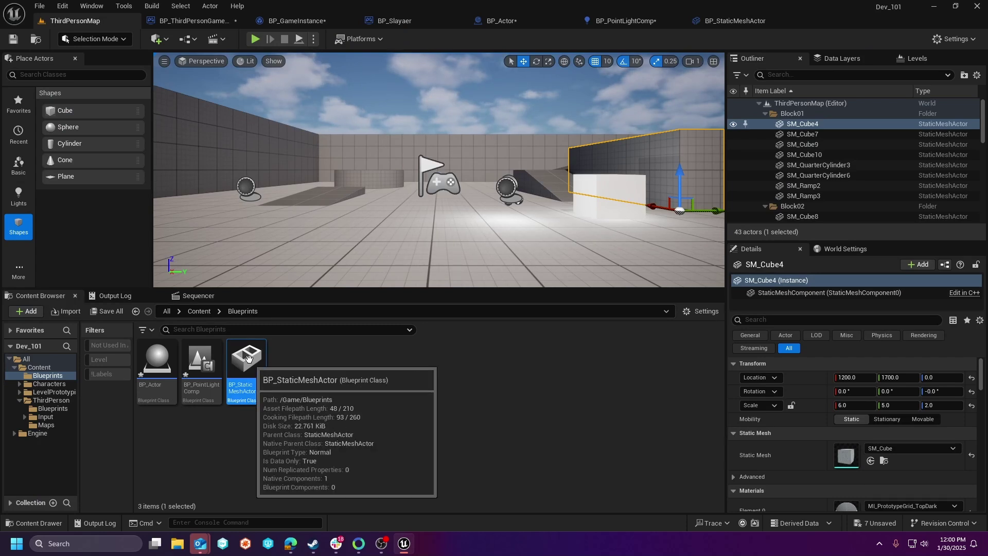
{"action": "scroll", "coordinate": [862, 453], "scroll_direction": "down", "scroll_amount": 2}
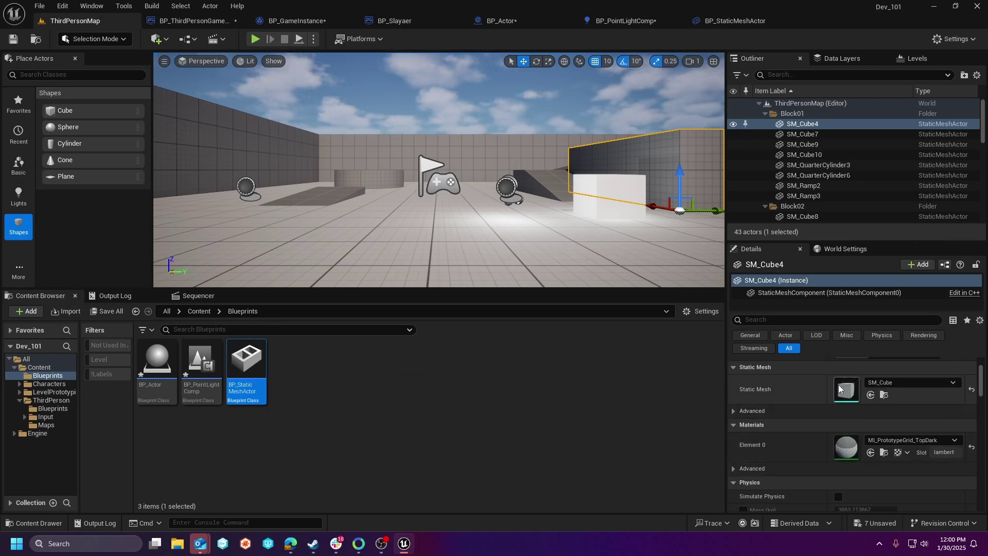
{"action": "left_click_drag", "start_coordinate": [358, 221], "coordinate": [358, 192]}
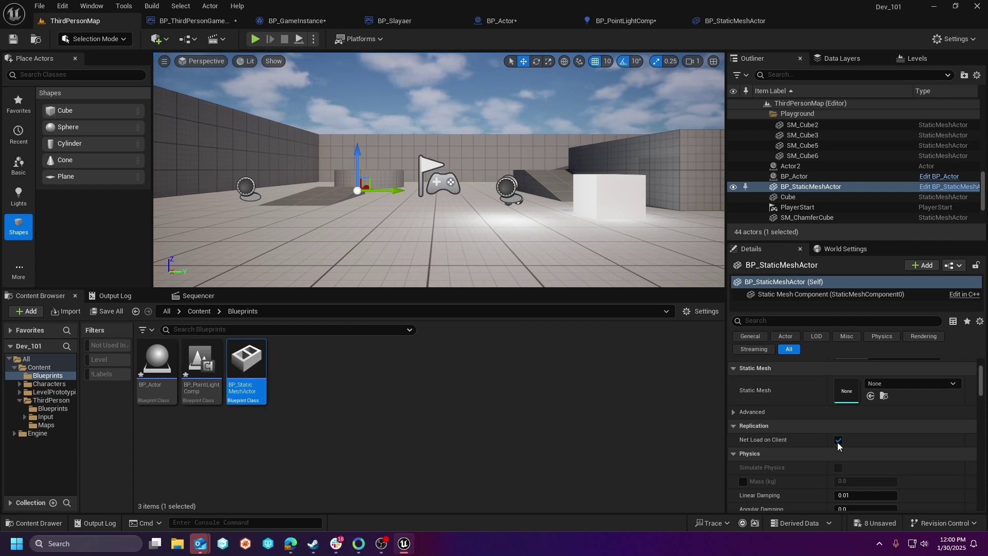
Step: Assign SM_Cylinder from LevelPrototyping/Meshes as the placed BP_StaticMeshActor's static mesh and lower the actor onto the floor
{"action": "left_click", "coordinate": [51, 392]}
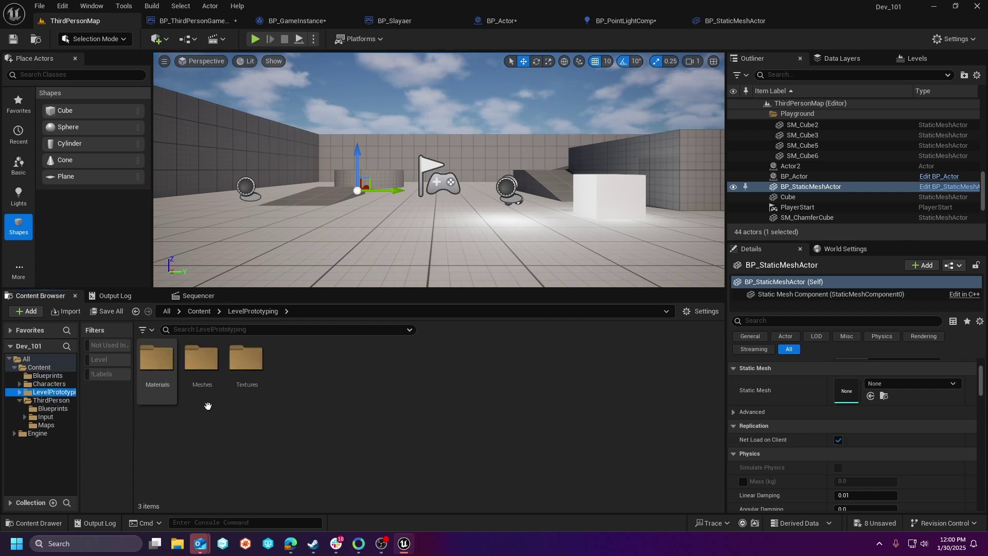
{"action": "double_click", "coordinate": [201, 360]}
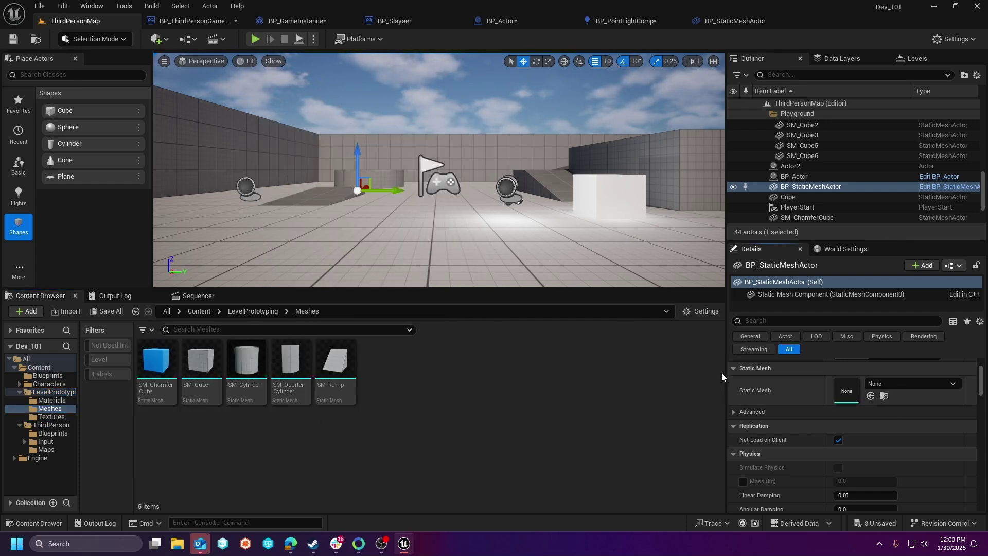
{"action": "left_click", "coordinate": [246, 360]}
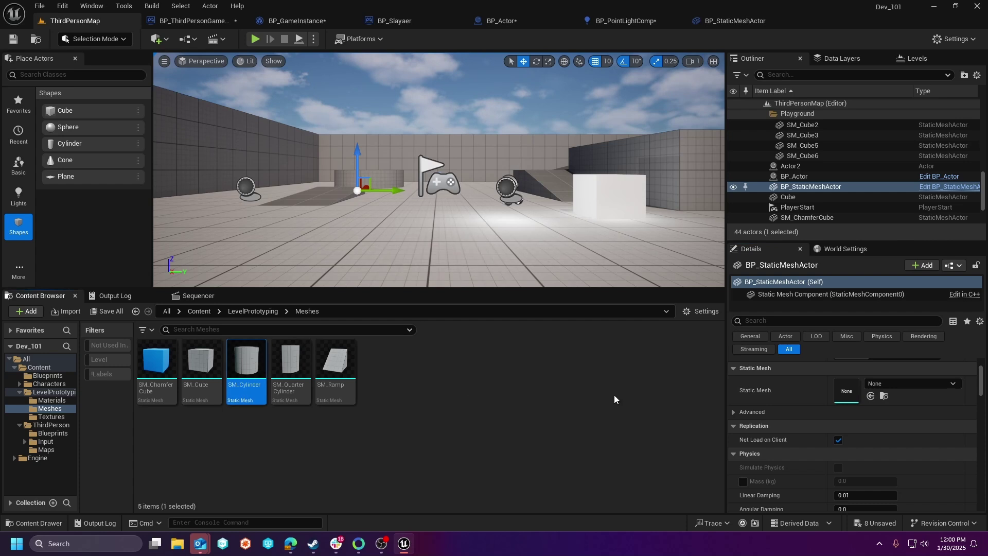
{"action": "left_click", "coordinate": [871, 396]}
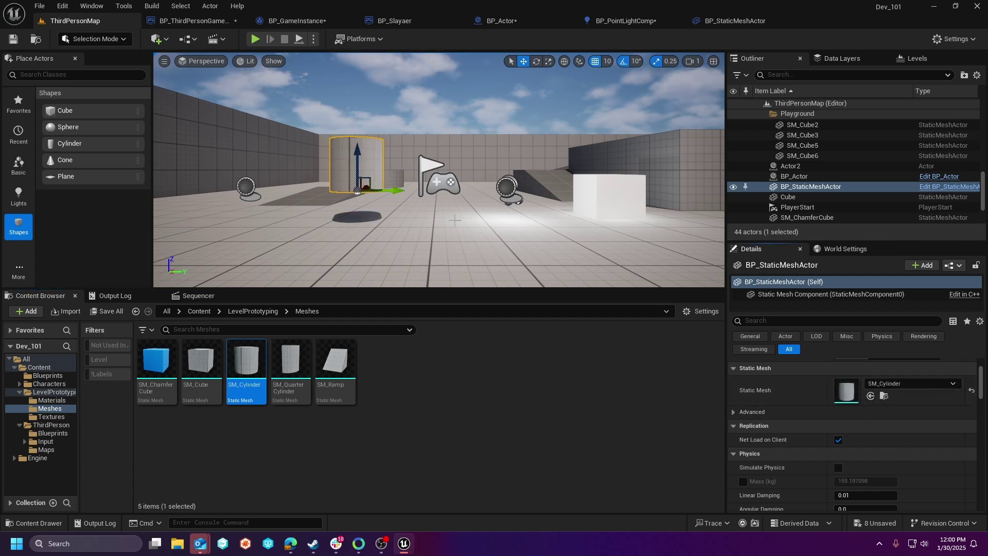
{"action": "left_click_drag", "start_coordinate": [358, 168], "coordinate": [359, 199]}
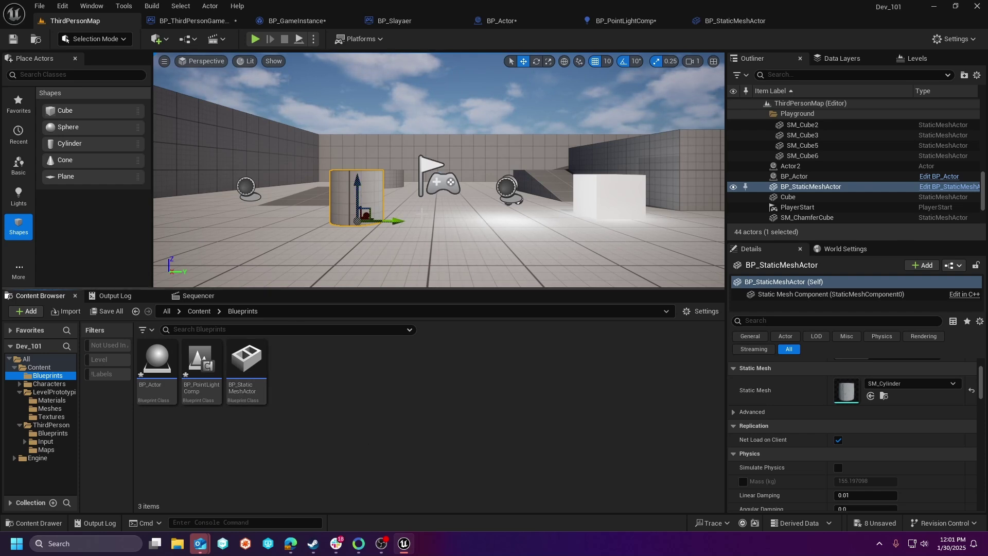
Step: Duplicate the cylinder BP_StaticMeshActor and move the copy along the Y axis, away from the Player Start
{"action": "left_click", "coordinate": [406, 231]}
{"action": "left_click", "coordinate": [359, 194]}
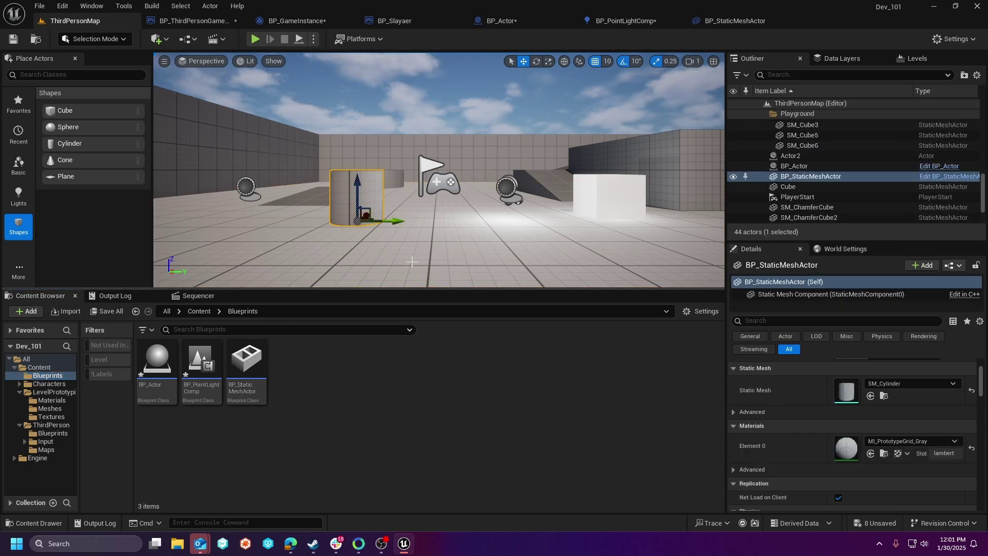
{"action": "key", "text": "ctrl+d"}
{"action": "left_click_drag", "start_coordinate": [400, 223], "coordinate": [280, 239]}
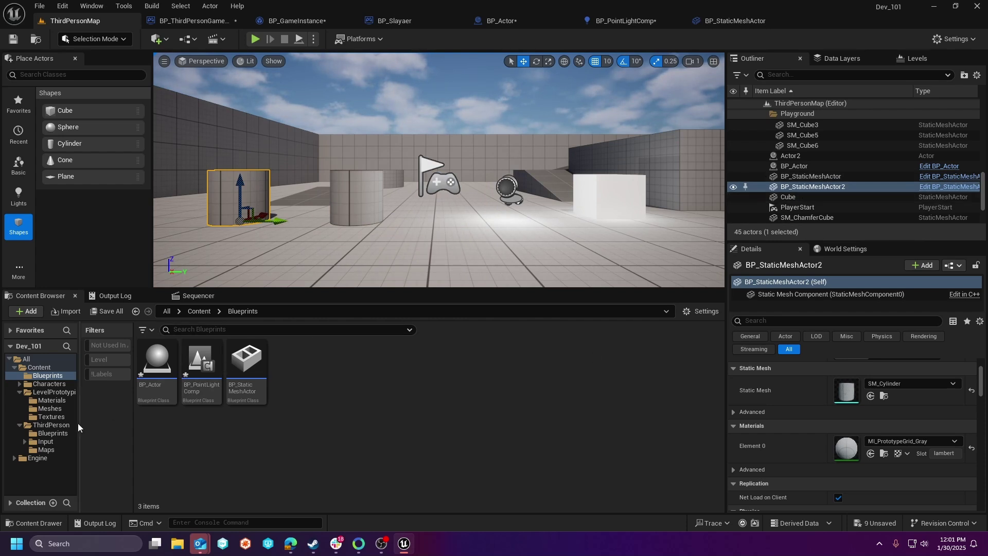
Step: Set the duplicated actor's static mesh to SM_QuarterCylinder from the Meshes folder
{"action": "left_click", "coordinate": [46, 409]}
{"action": "left_click", "coordinate": [290, 366]}
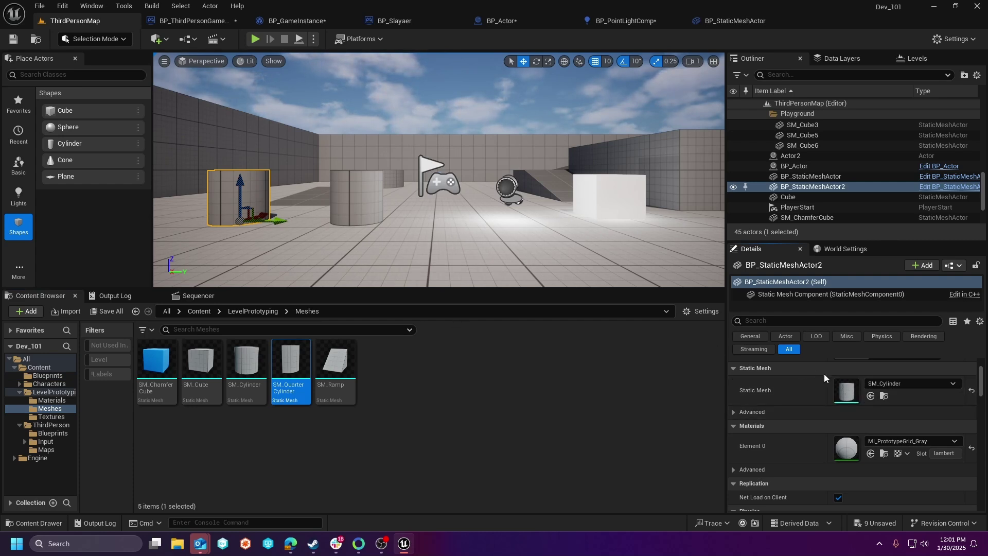
{"action": "left_click", "coordinate": [871, 396]}
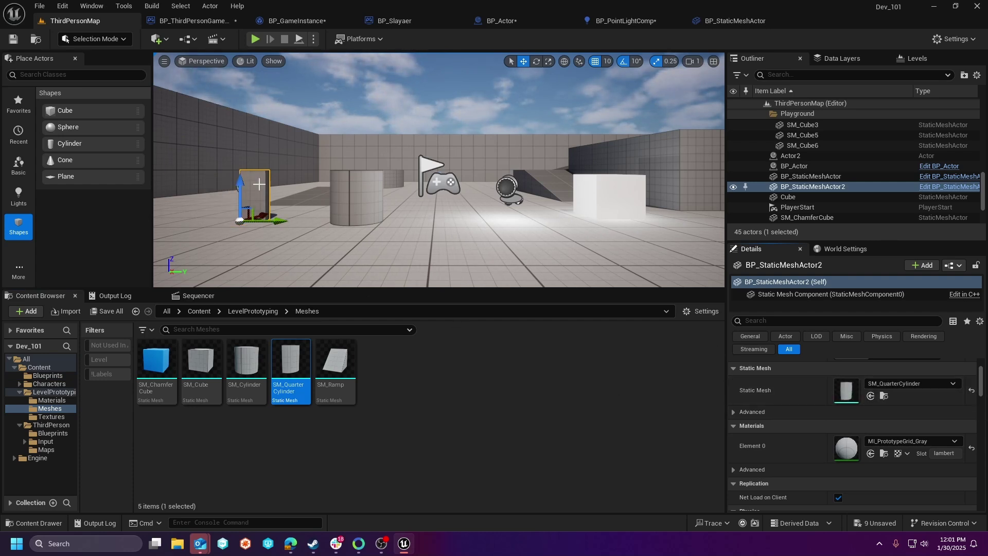
Step: Select the original cylinder actor in the level, then open the BP_StaticMeshActor Blueprint from the Blueprints folder
{"action": "left_click", "coordinate": [350, 188]}
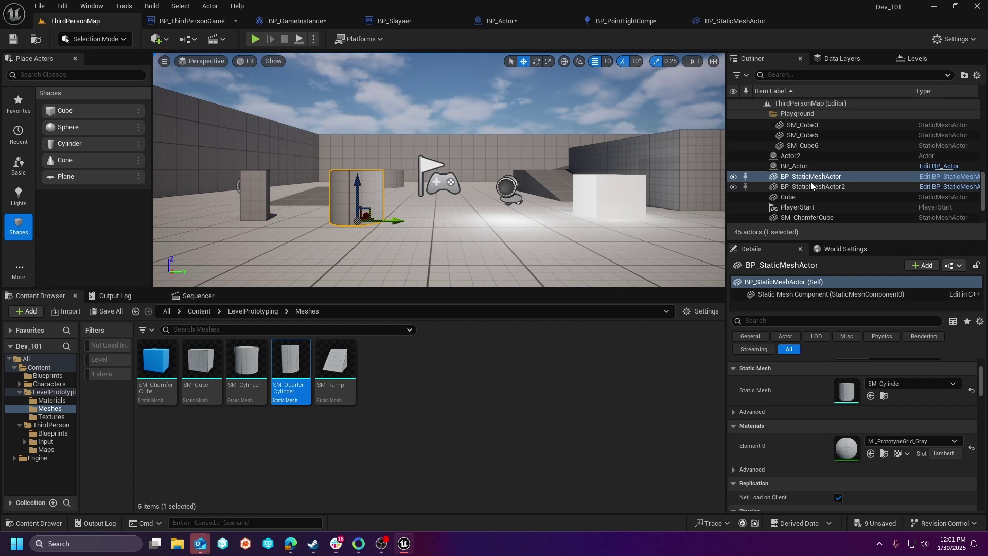
{"action": "left_click", "coordinate": [51, 375]}
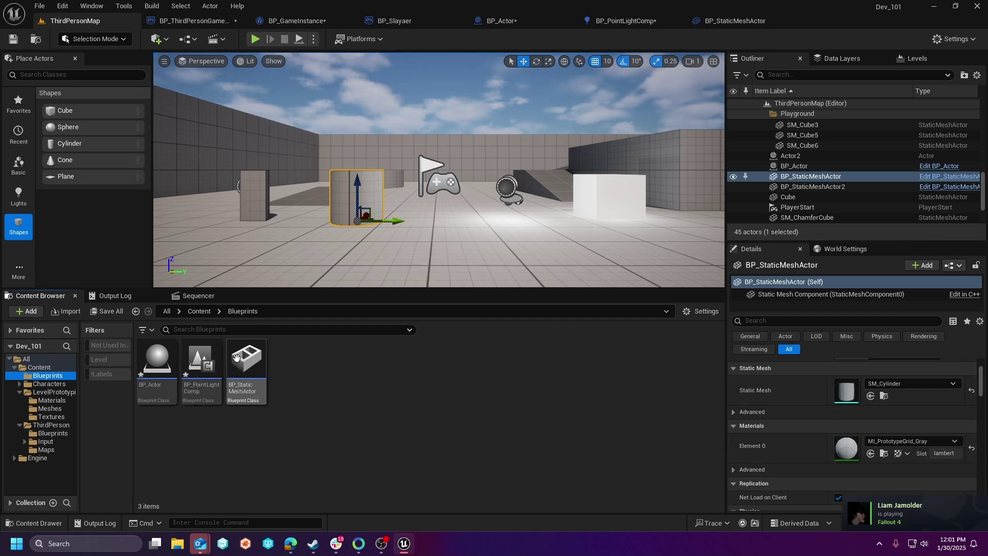
{"action": "left_click", "coordinate": [263, 364]}
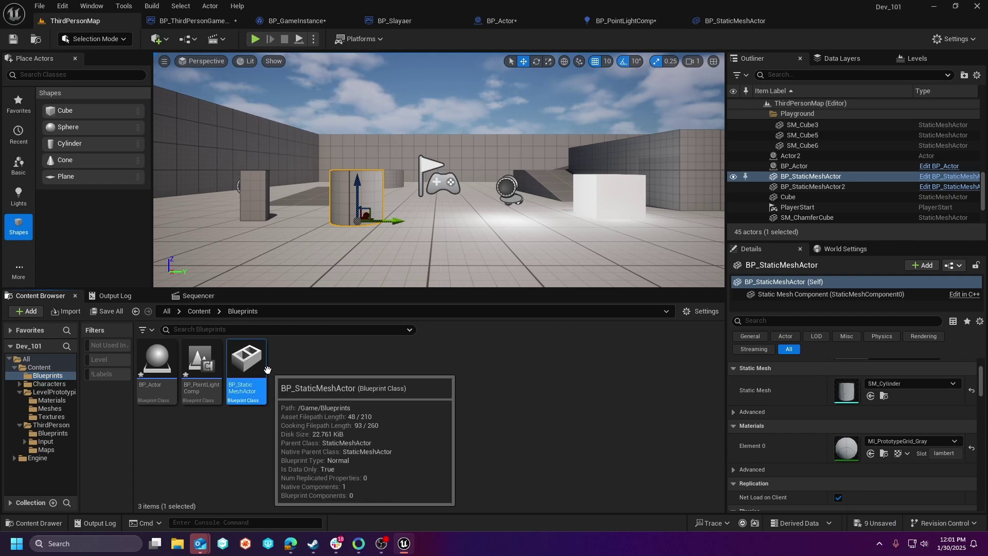
{"action": "double_click", "coordinate": [259, 366]}
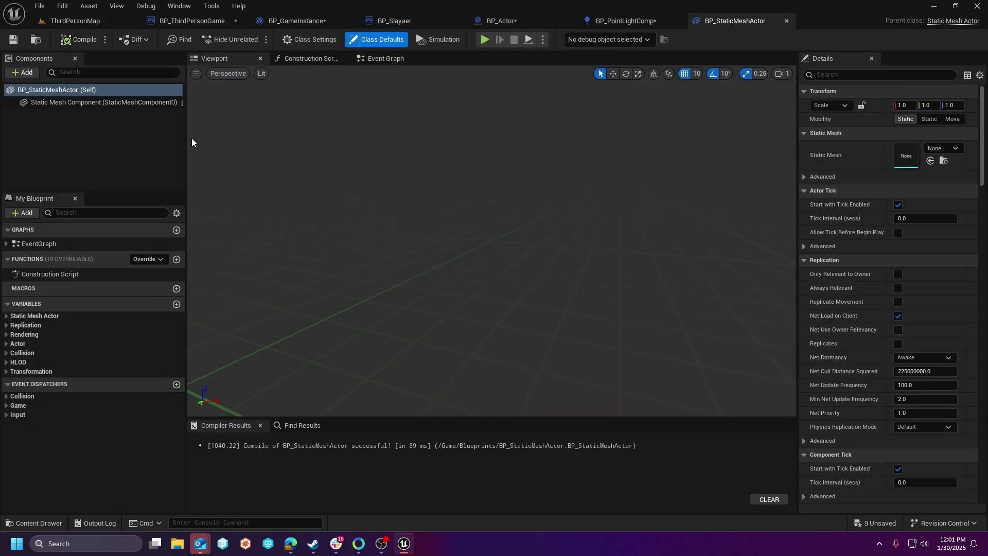
Step: Set the BP_StaticMeshActor Blueprint's Static Mesh component to SM_Cylinder from the LevelPrototyping/Meshes folder
{"action": "left_click", "coordinate": [97, 102]}
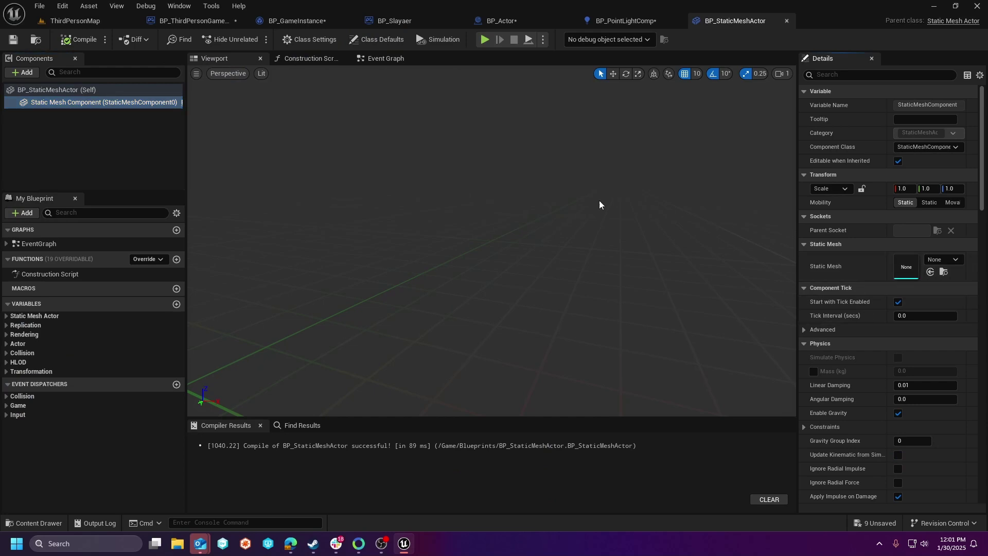
{"action": "left_click", "coordinate": [72, 21]}
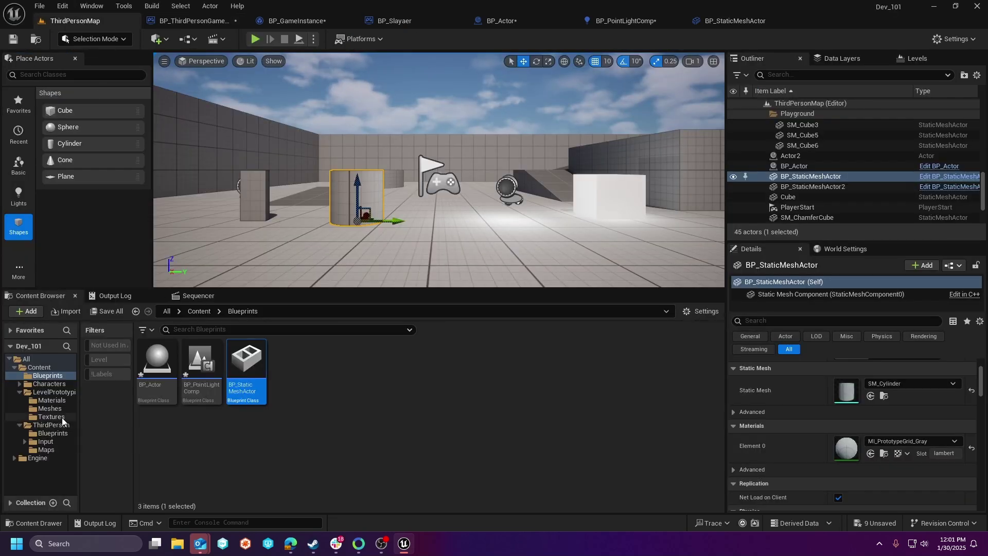
{"action": "left_click", "coordinate": [61, 417]}
{"action": "left_click", "coordinate": [57, 435]}
{"action": "left_click", "coordinate": [51, 409]}
{"action": "left_click", "coordinate": [268, 382]}
{"action": "left_click", "coordinate": [725, 21]}
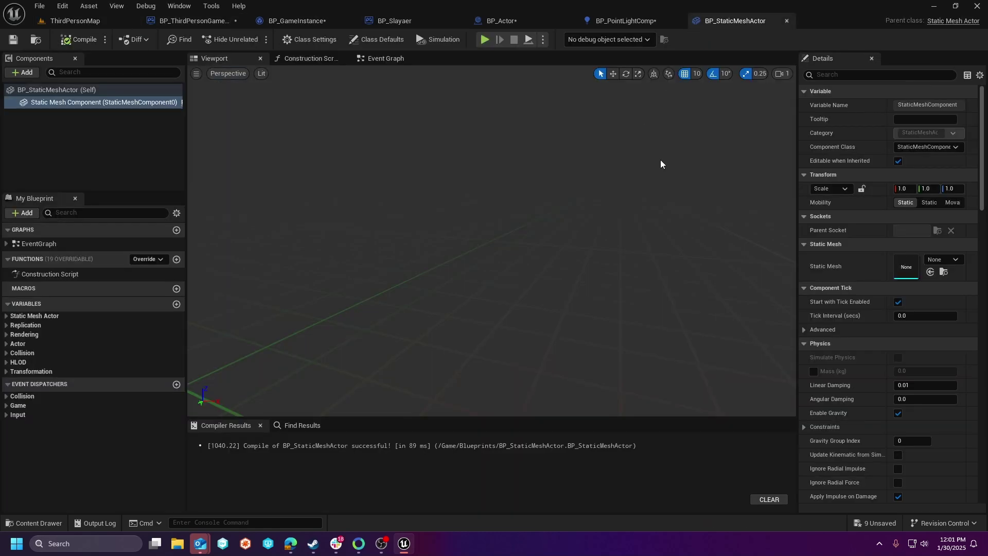
{"action": "left_click", "coordinate": [930, 272]}
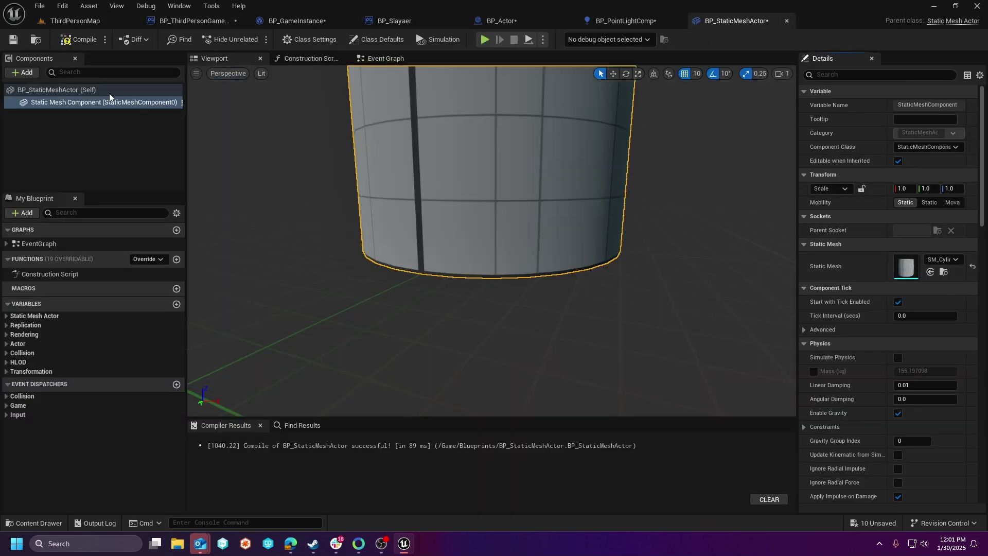
Step: Select the quarter-cylinder actor BP_StaticMeshActor2 in the level and reset its static mesh to the Blueprint default
{"action": "left_click", "coordinate": [76, 21]}
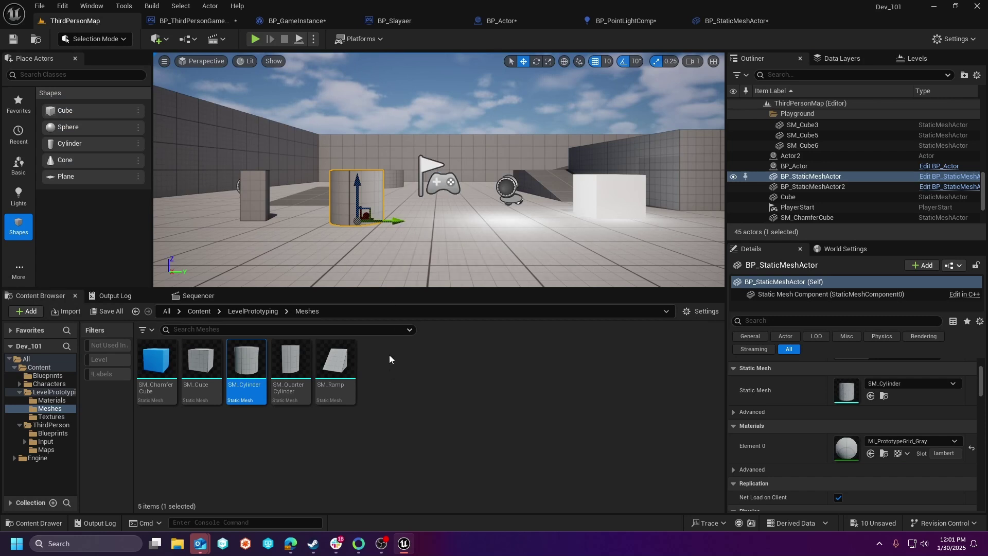
{"action": "left_click", "coordinate": [70, 375]}
{"action": "left_click", "coordinate": [250, 364]}
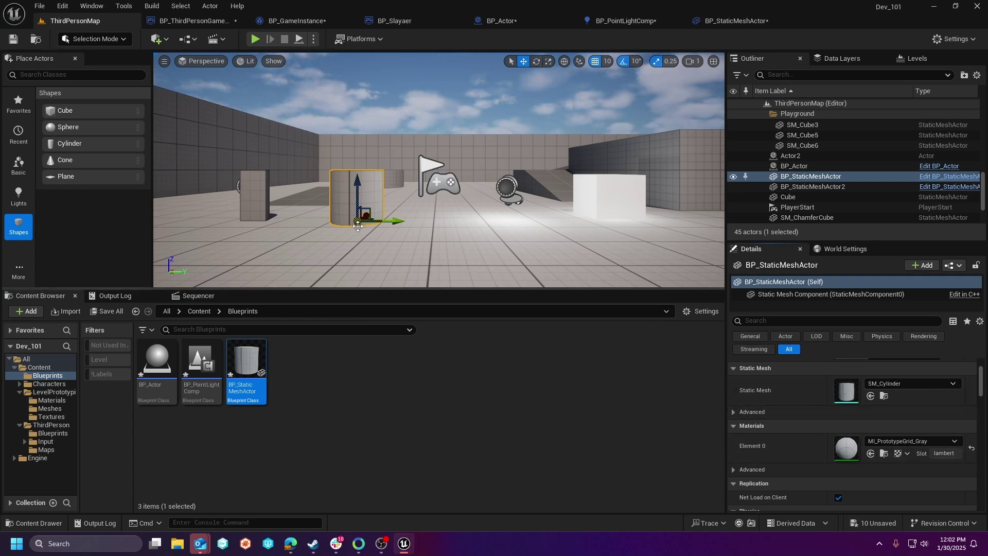
{"action": "left_click", "coordinate": [261, 188]}
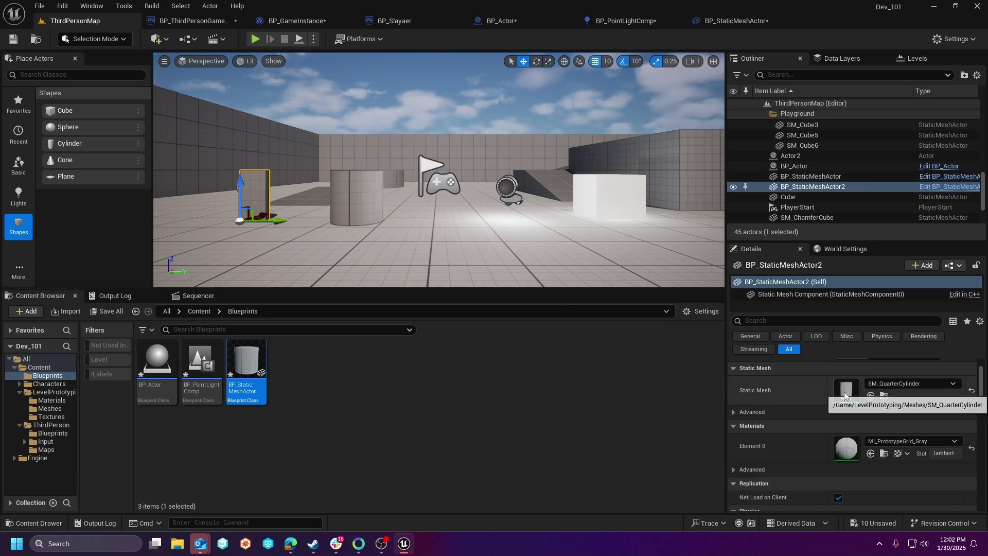
{"action": "left_click", "coordinate": [971, 392]}
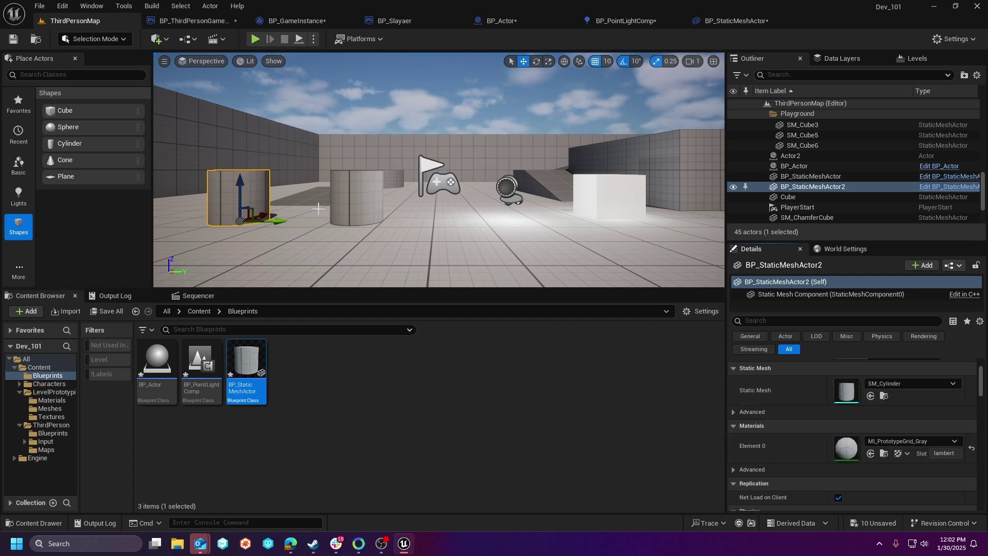
Step: Create a child Blueprint class of BP_StaticMeshActor and set its Static Mesh component to SM_Cube from the Meshes folder
{"action": "right_click", "coordinate": [254, 367]}
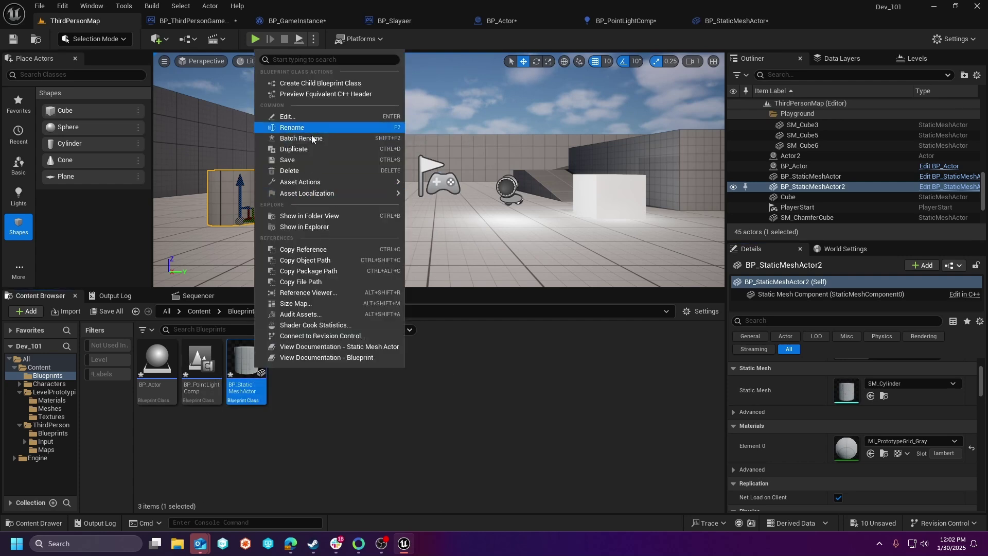
{"action": "left_click", "coordinate": [325, 84]}
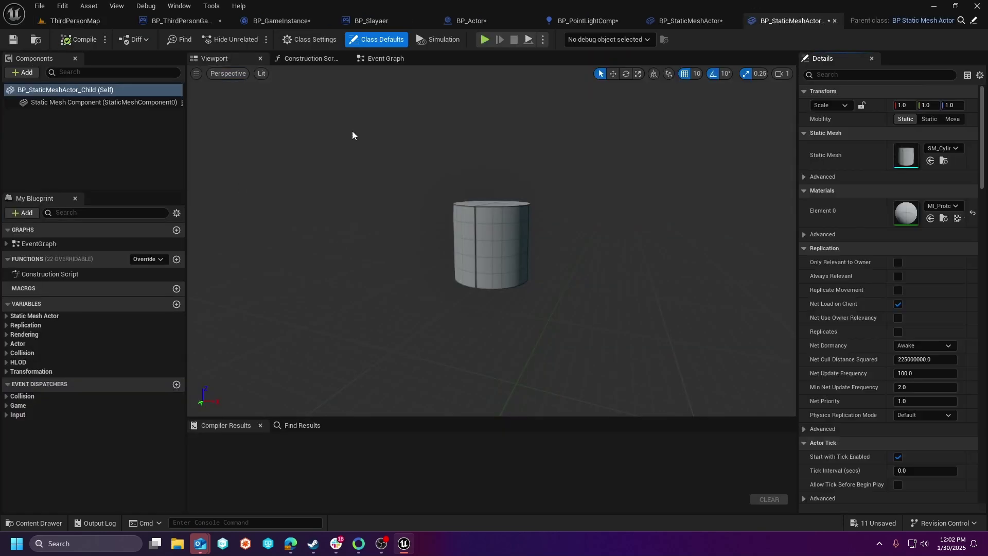
{"action": "left_click", "coordinate": [83, 21]}
{"action": "left_click", "coordinate": [50, 408]}
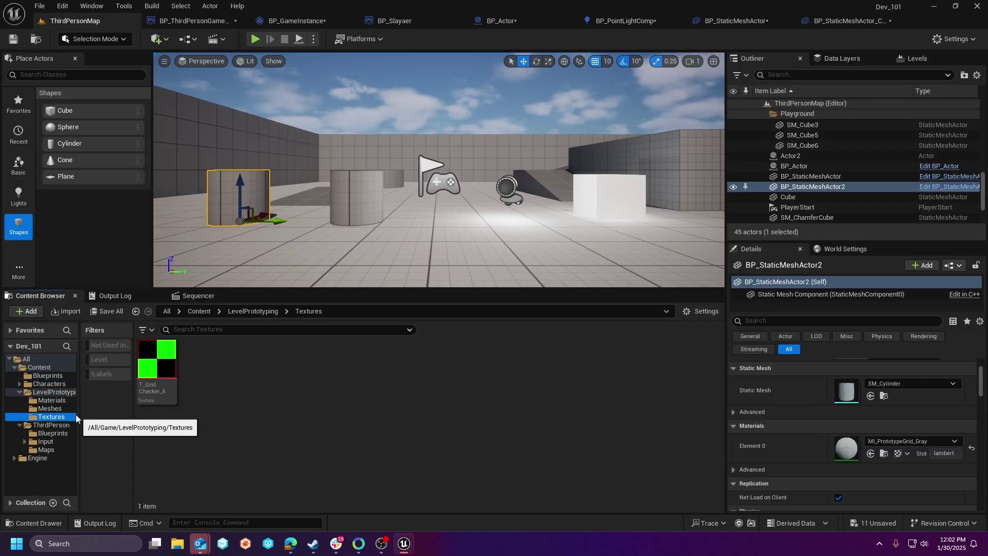
{"action": "left_click", "coordinate": [200, 360]}
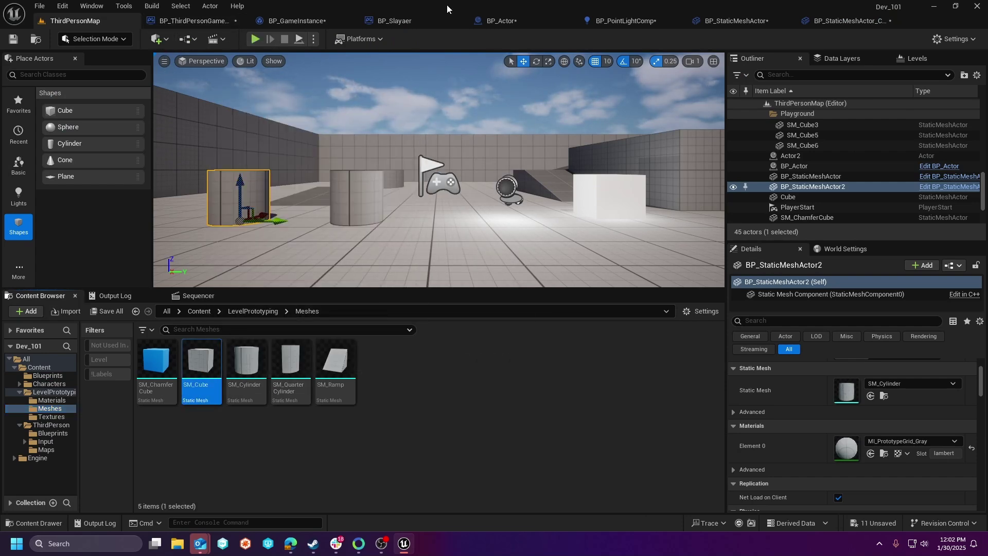
{"action": "left_click", "coordinate": [846, 21]}
{"action": "left_click", "coordinate": [103, 102]}
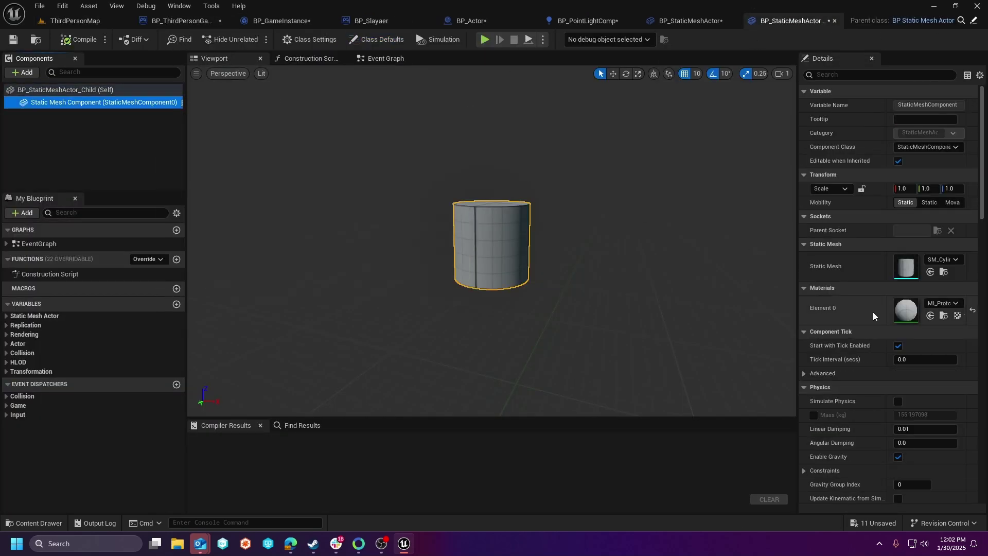
{"action": "left_click", "coordinate": [930, 272]}
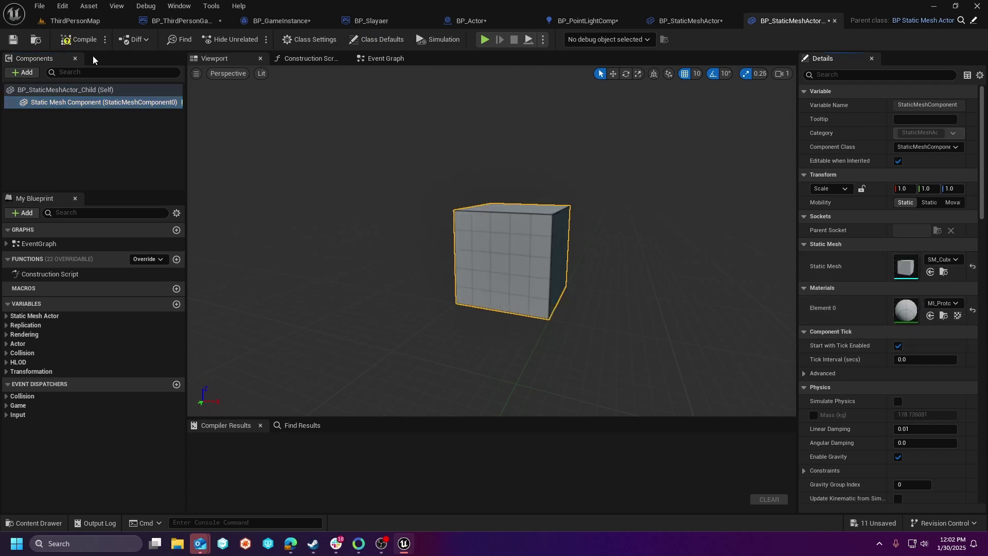
Step: Open the parent BP_StaticMeshActor Blueprint from the level's Blueprints folder and show its Event Graph
{"action": "left_click", "coordinate": [72, 20]}
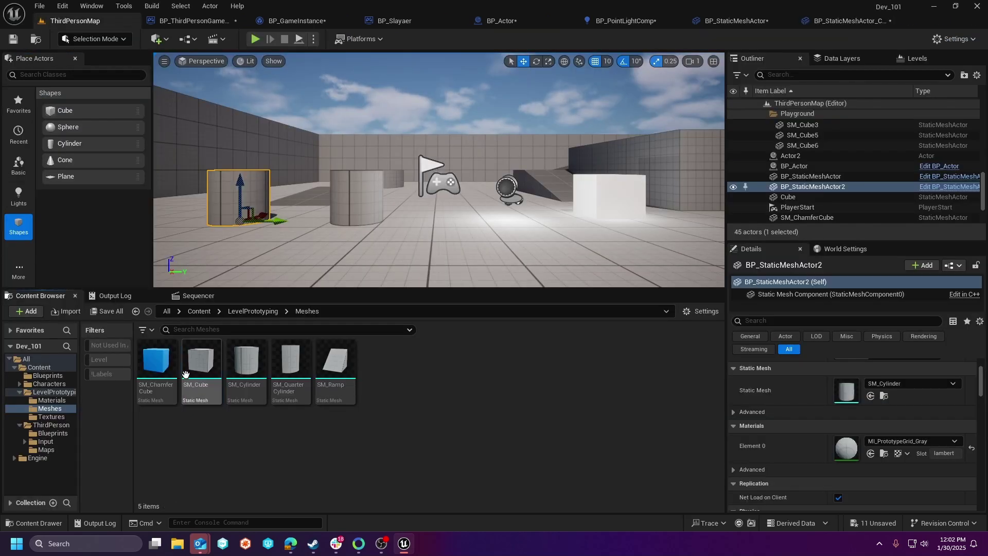
{"action": "left_click", "coordinate": [47, 375]}
{"action": "left_click", "coordinate": [280, 366]}
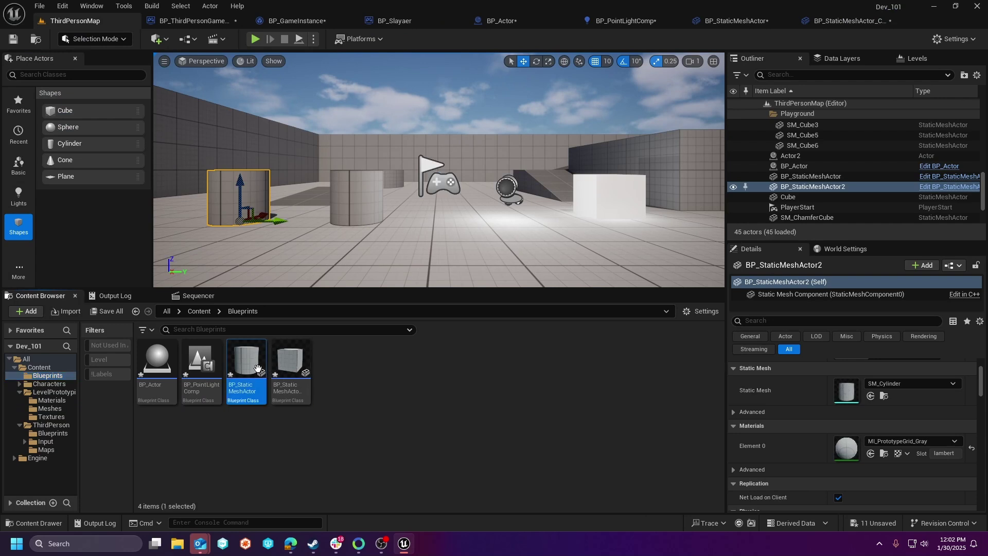
{"action": "mouse_move", "coordinate": [260, 374]}
{"action": "left_click", "coordinate": [250, 373]}
{"action": "double_click", "coordinate": [249, 372]}
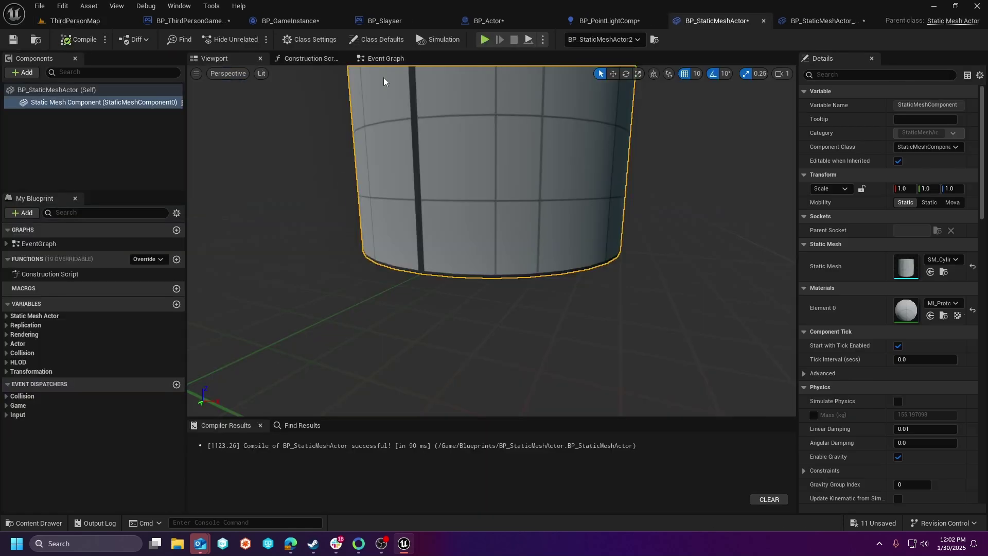
{"action": "left_click", "coordinate": [385, 58]}
Step: Delete the disabled default ActorBeginOverlap, BeginPlay and Tick event nodes from the Event Graph
{"action": "left_click", "coordinate": [489, 251]}
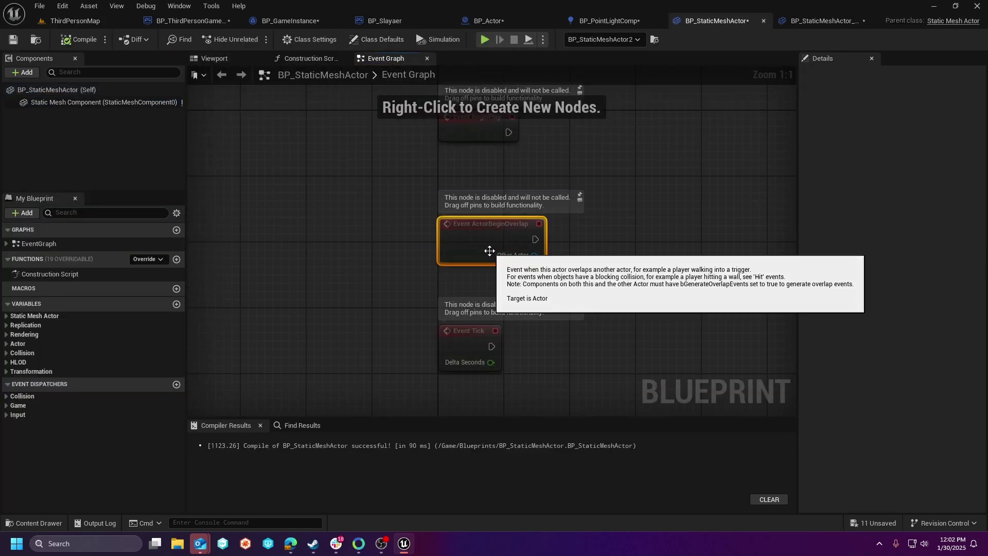
{"action": "key", "text": "Delete"}
{"action": "left_click", "coordinate": [465, 203]}
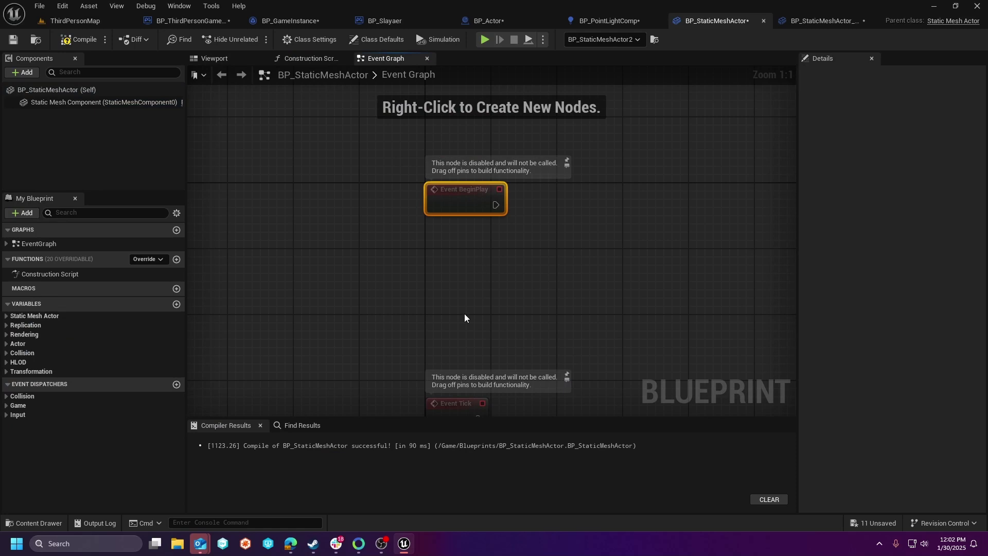
{"action": "key", "text": "Delete"}
{"action": "right_click_drag", "start_coordinate": [464, 318], "coordinate": [464, 239]}
{"action": "left_click", "coordinate": [449, 329]}
{"action": "key", "text": "Delete"}
Step: Add an Event BeginPlay node and connect a Print String node to its execution output
{"action": "right_click", "coordinate": [442, 208]}
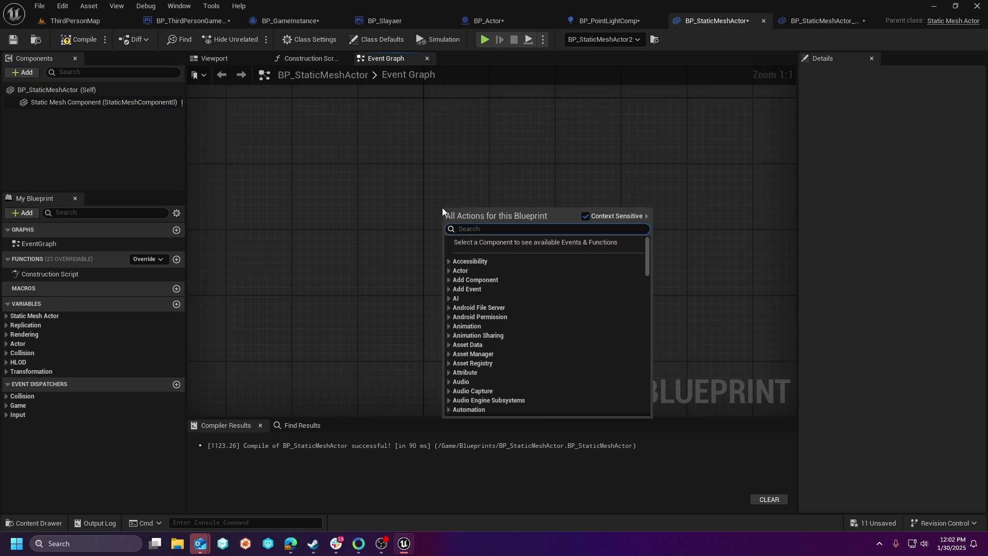
{"action": "type", "text": "event b"}
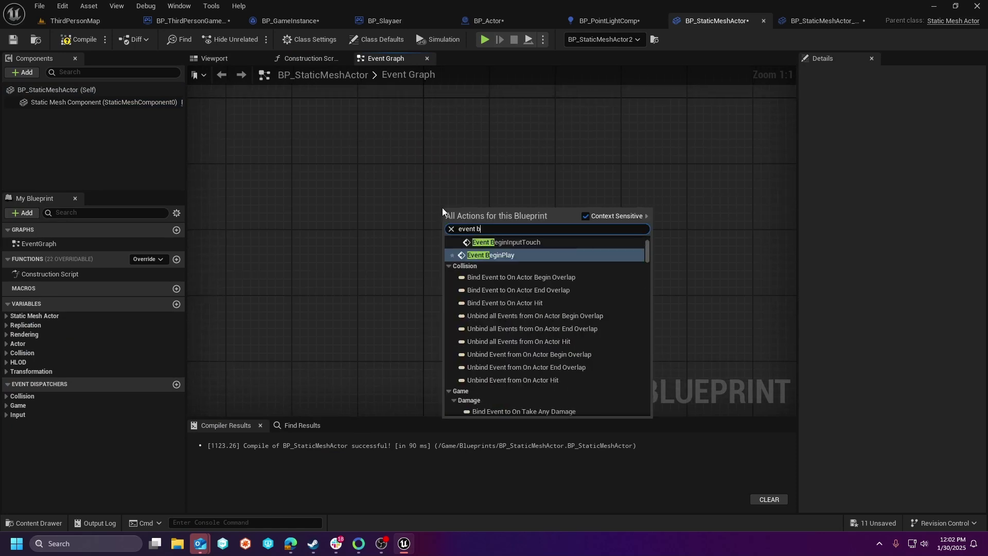
{"action": "left_click", "coordinate": [472, 254]}
{"action": "left_click_drag", "start_coordinate": [508, 229], "coordinate": [570, 208]}
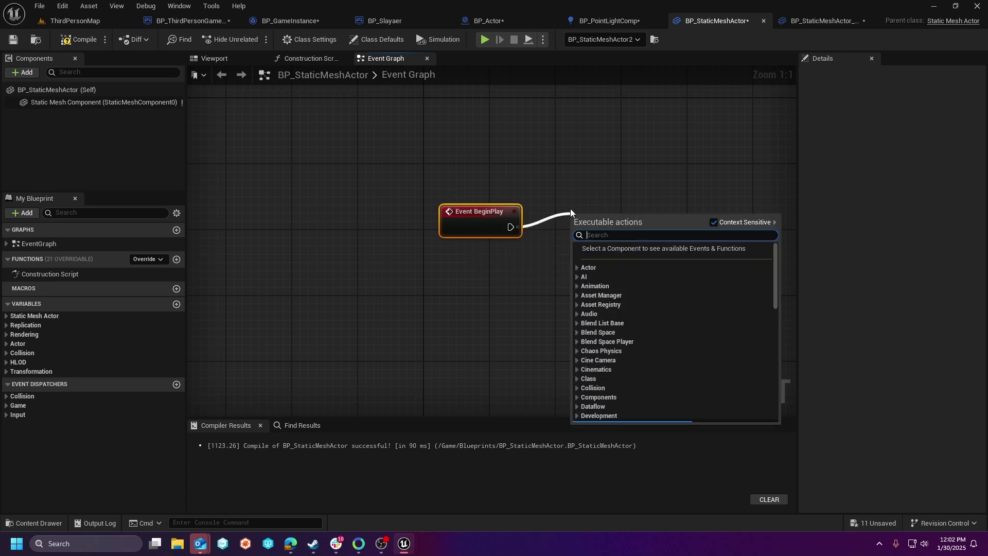
{"action": "type", "text": "print"}
{"action": "key", "text": "Return"}
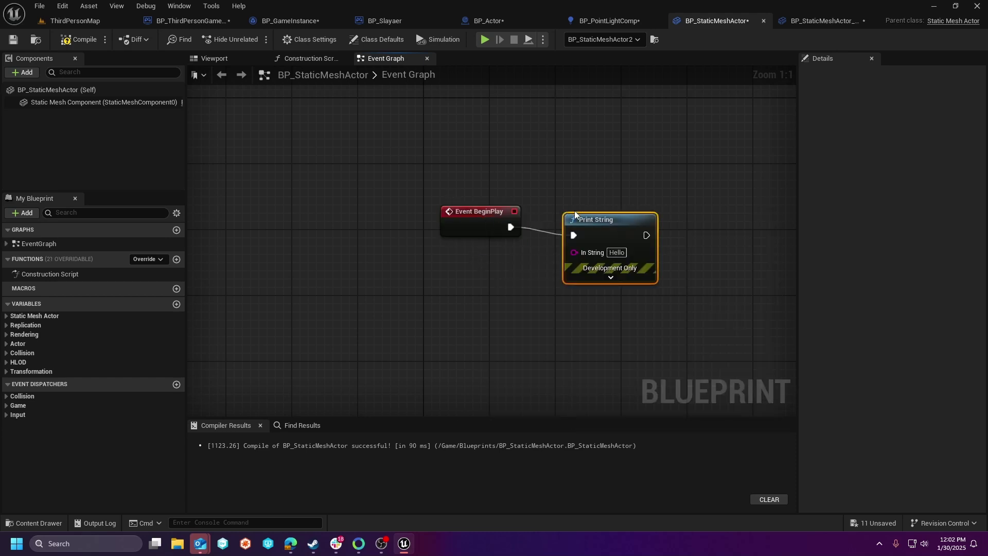
Step: Align the Print String node with Event BeginPlay and set its In String to "Parent Example"
{"action": "left_click_drag", "start_coordinate": [591, 224], "coordinate": [592, 216]}
{"action": "left_click", "coordinate": [616, 244]}
{"action": "type", "text": "Parent"}
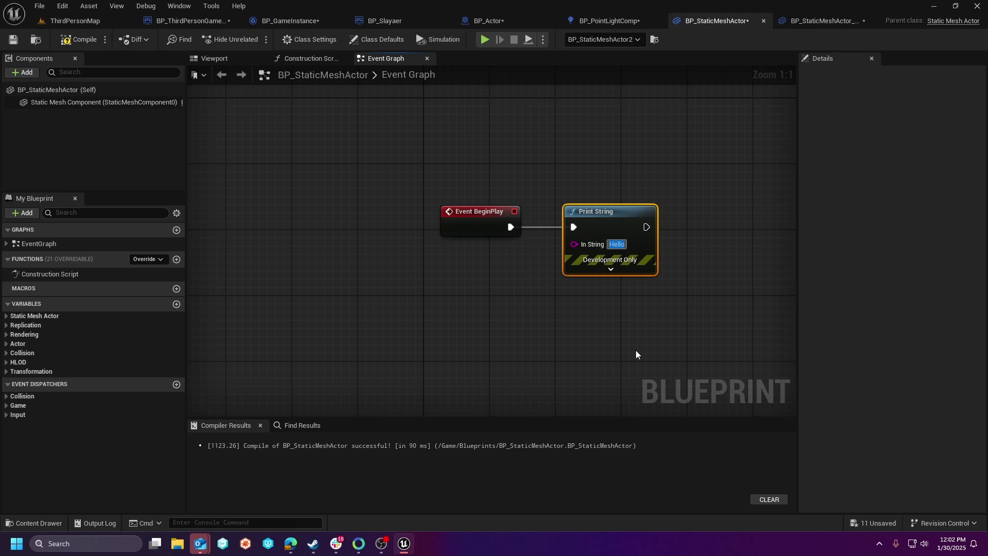
{"action": "key", "text": "Return"}
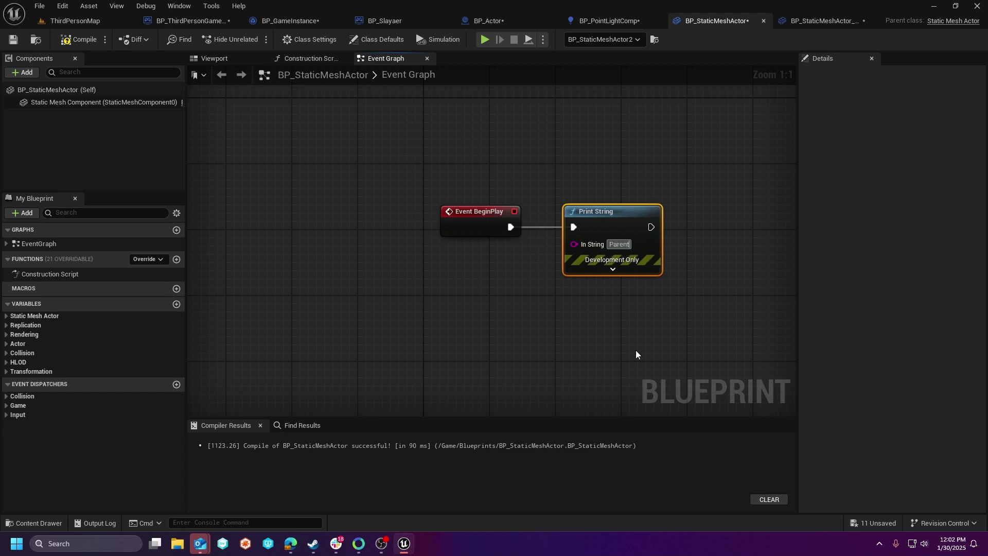
{"action": "type", "text": "Exam"}
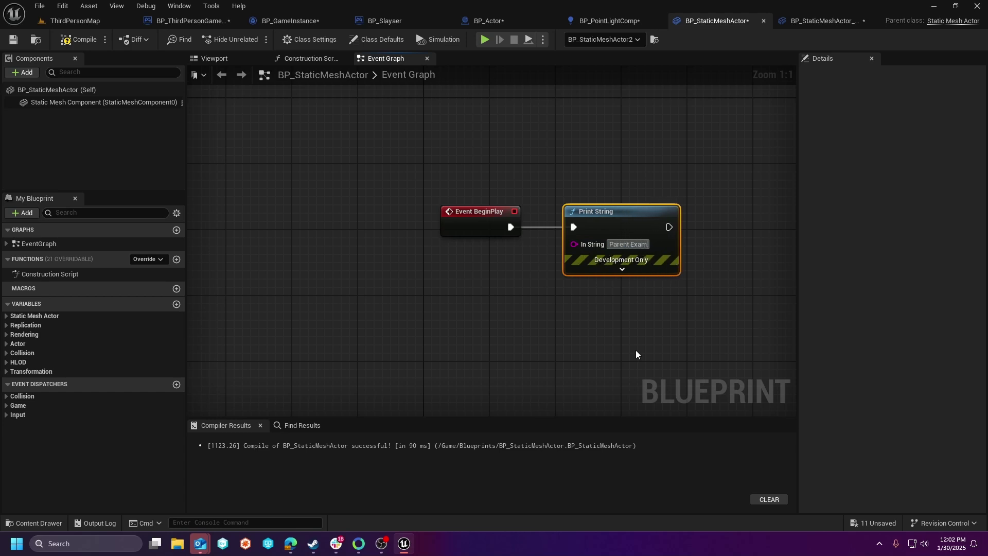
{"action": "type", "text": "ple"}
{"action": "key", "text": "Return"}
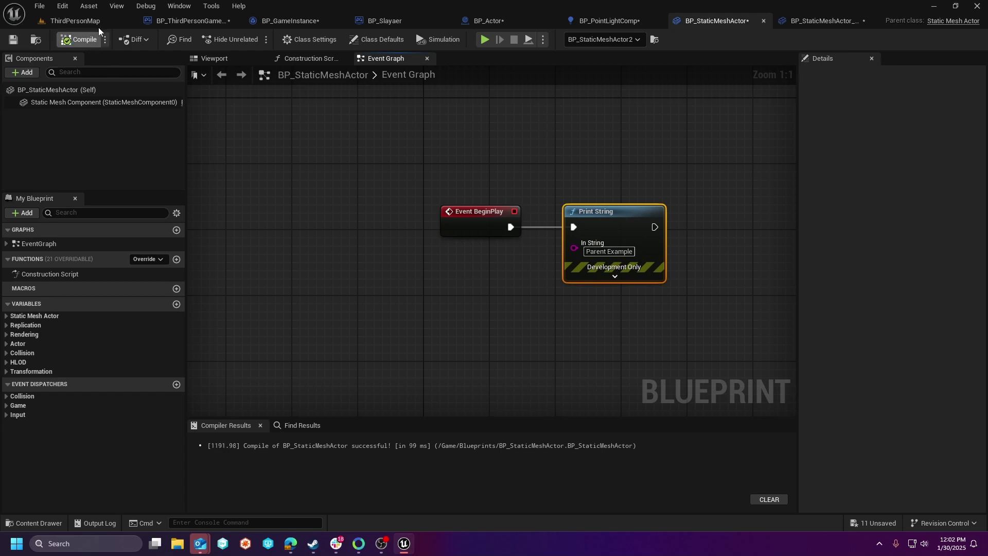
Step: Play ThirdPersonMap in the editor to check the on-screen printed messages, then stop the session
{"action": "left_click", "coordinate": [99, 21]}
{"action": "left_click", "coordinate": [256, 39]}
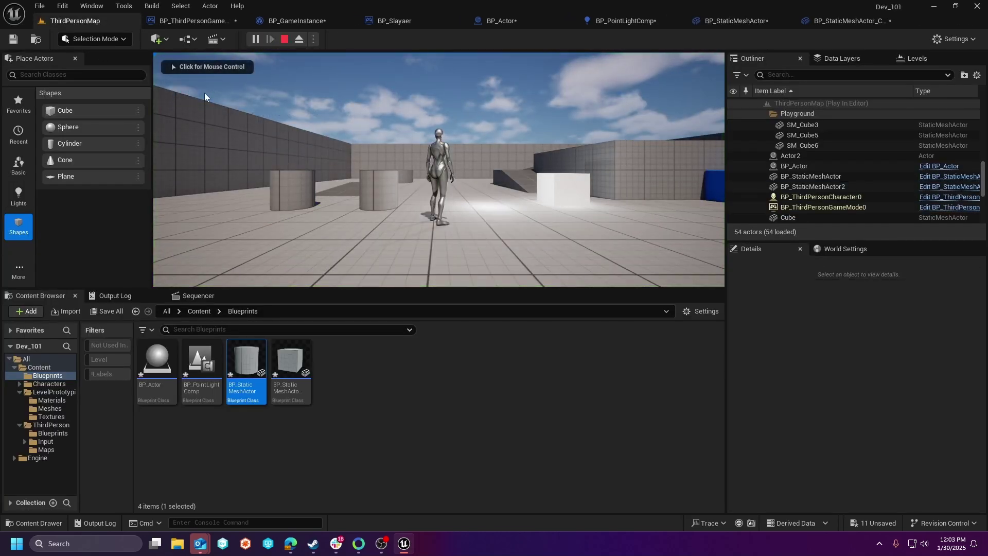
{"action": "left_click", "coordinate": [285, 39]}
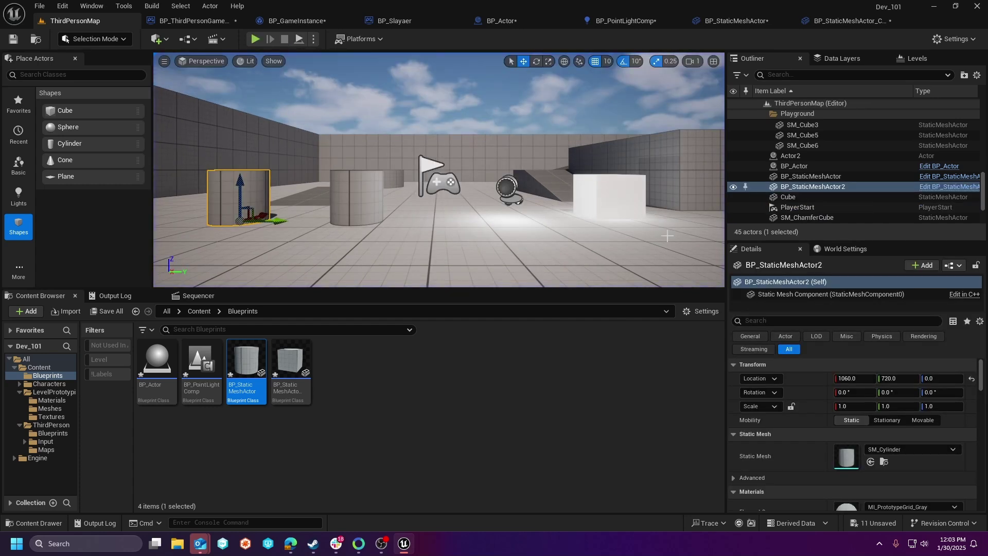
Step: Delete BP_Actor and Actor2 from the level, then play-test the map again and stop it
{"action": "left_click", "coordinate": [798, 155]}
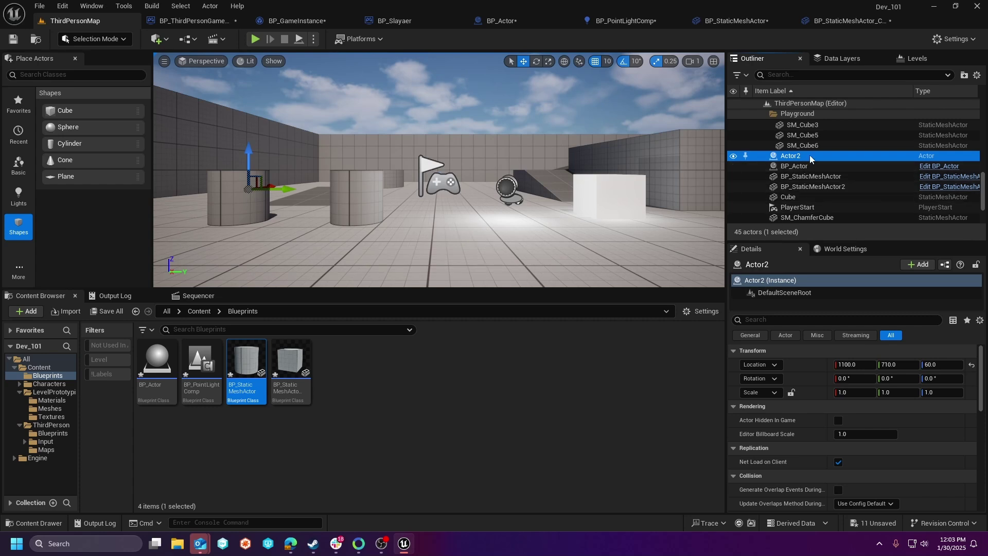
{"action": "left_click", "coordinate": [805, 166]}
{"action": "key", "text": "Delete"}
{"action": "left_click", "coordinate": [799, 157]}
{"action": "key", "text": "Delete"}
{"action": "left_click", "coordinate": [255, 38]}
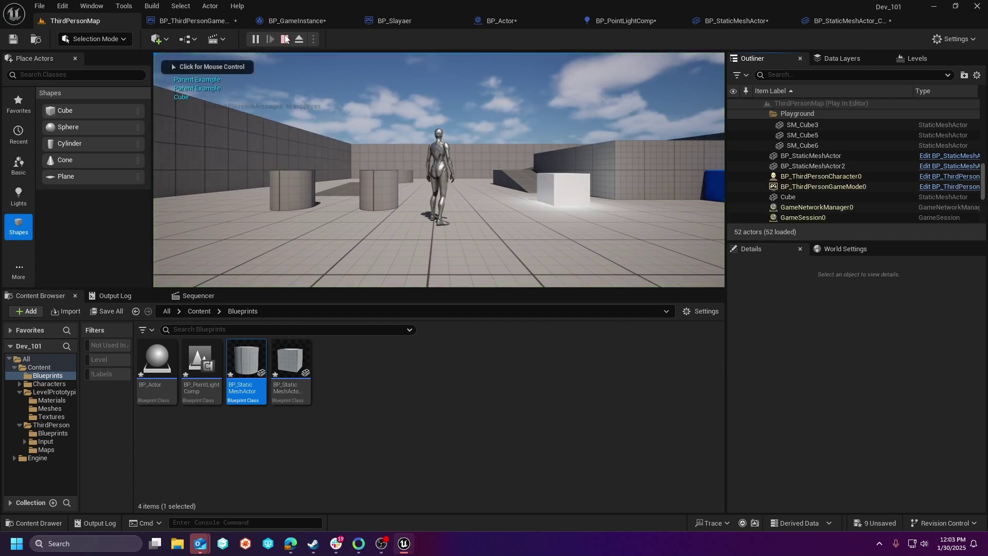
{"action": "left_click", "coordinate": [285, 39]}
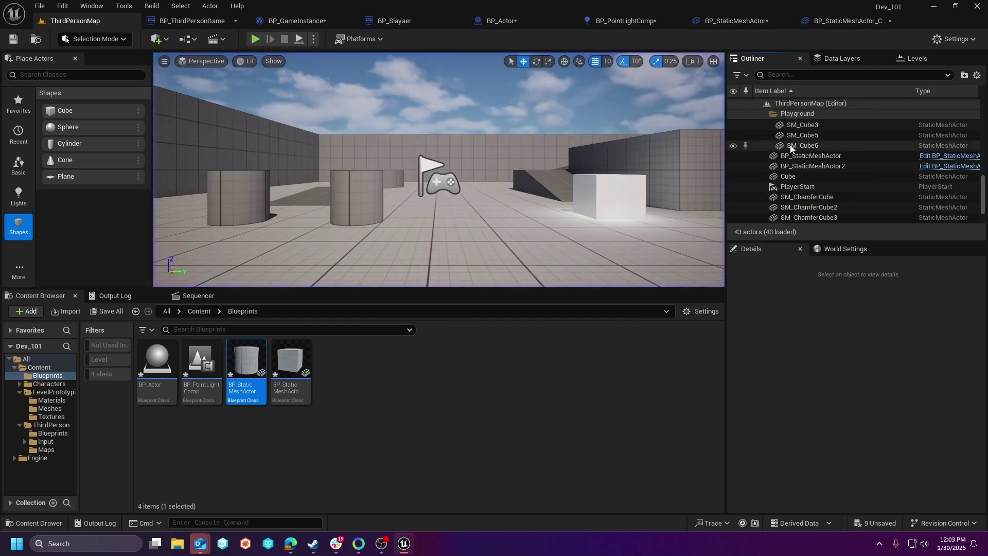
Step: Delete the BP_PointLightComp component from the Cube actor in the level
{"action": "left_click", "coordinate": [795, 177]}
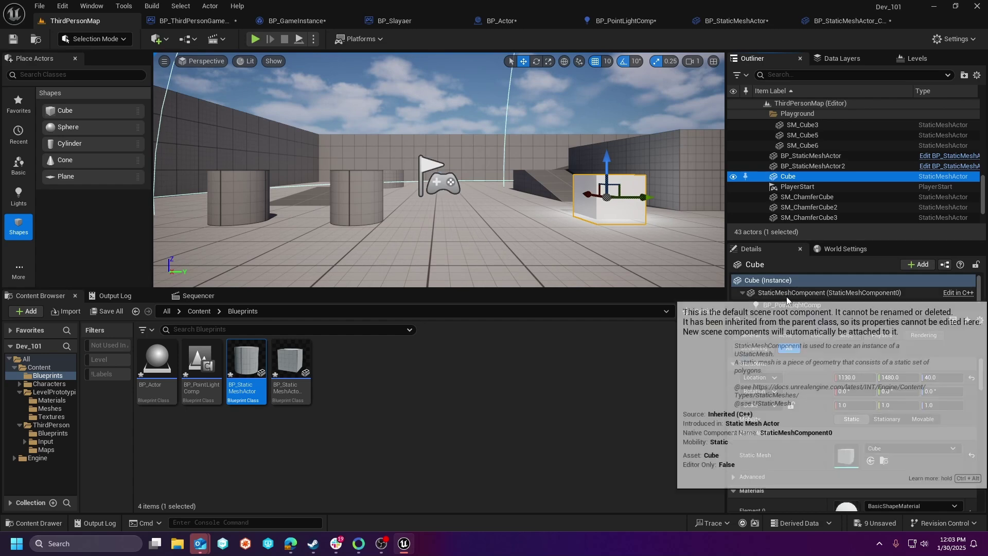
{"action": "left_click", "coordinate": [785, 305]}
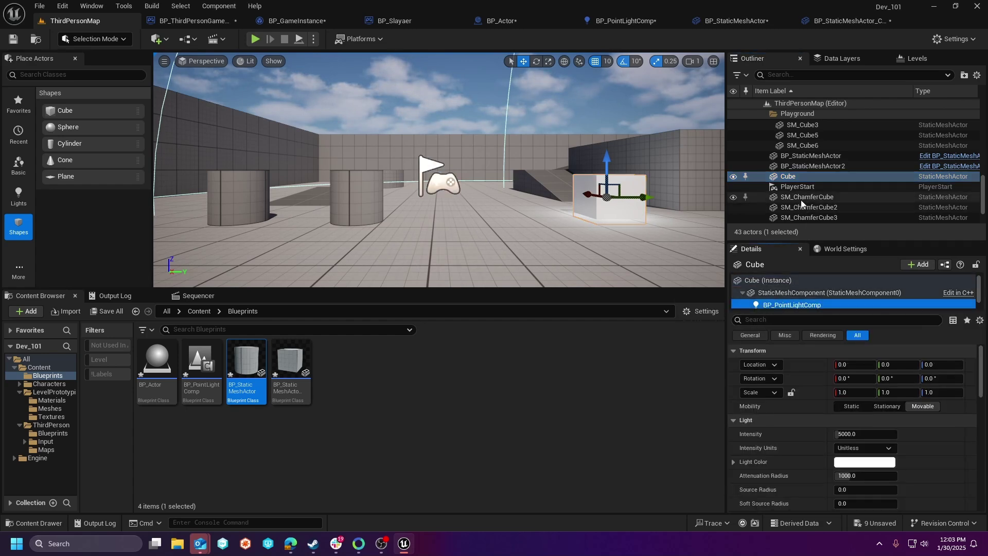
{"action": "key", "text": "Delete"}
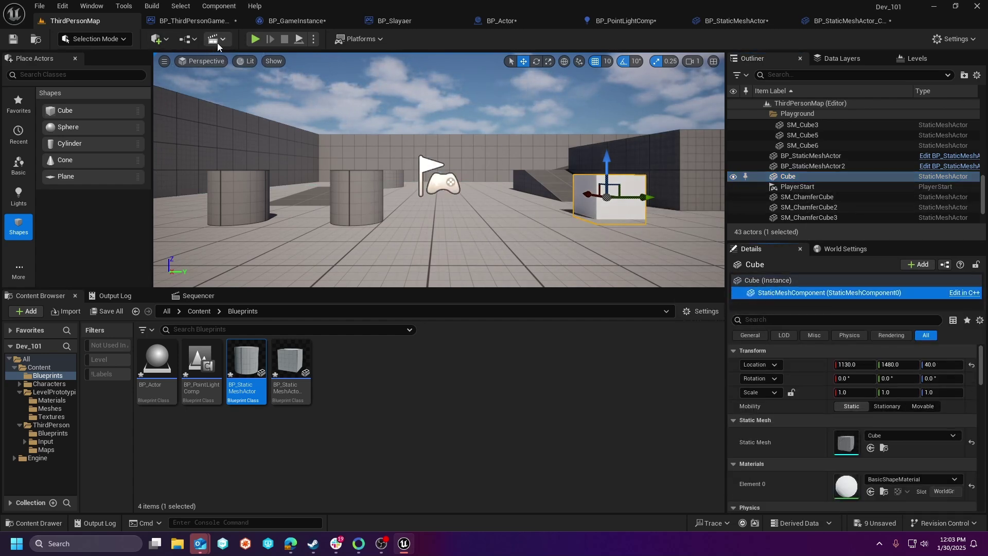
Step: Run ThirdPersonMap in the editor to check the messages printed with both BP_StaticMeshActor instances in the level, and stop it
{"action": "left_click", "coordinate": [253, 40]}
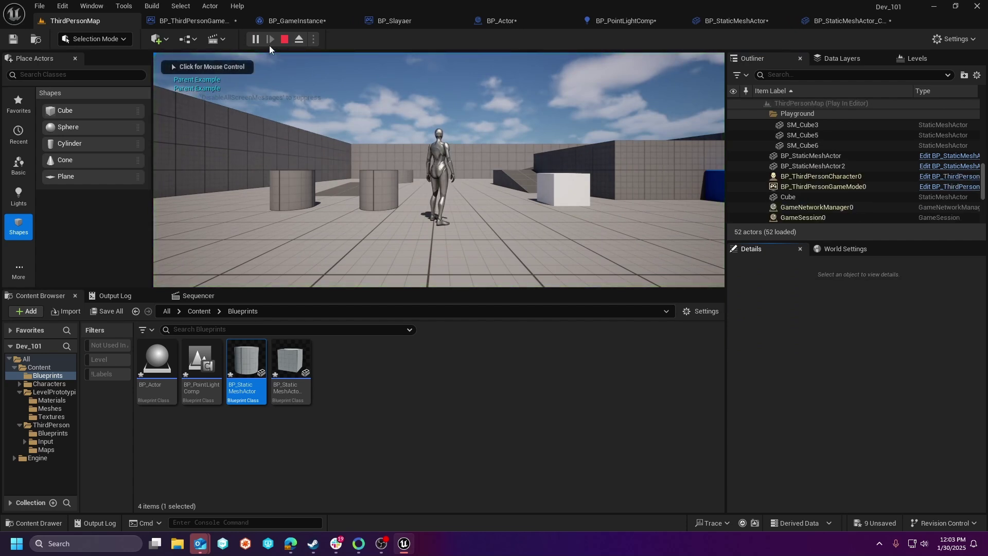
{"action": "left_click", "coordinate": [282, 39]}
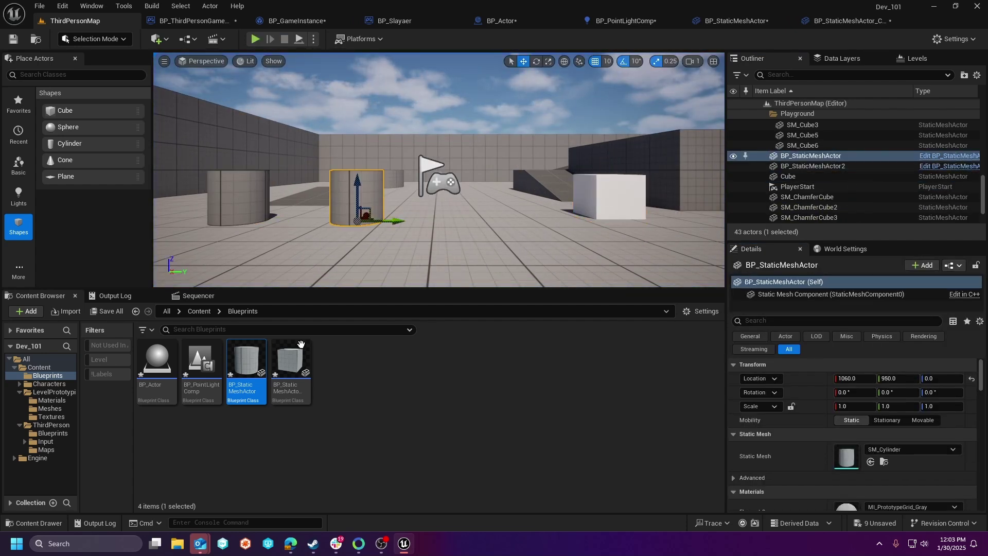
Step: Replace the BP_StaticMeshActor instance in the level with BP_StaticMeshActor_Child, and play-test the map briefly
{"action": "key", "text": "Delete"}
{"action": "left_click_drag", "start_coordinate": [291, 366], "coordinate": [338, 222]}
{"action": "left_click", "coordinate": [256, 40]}
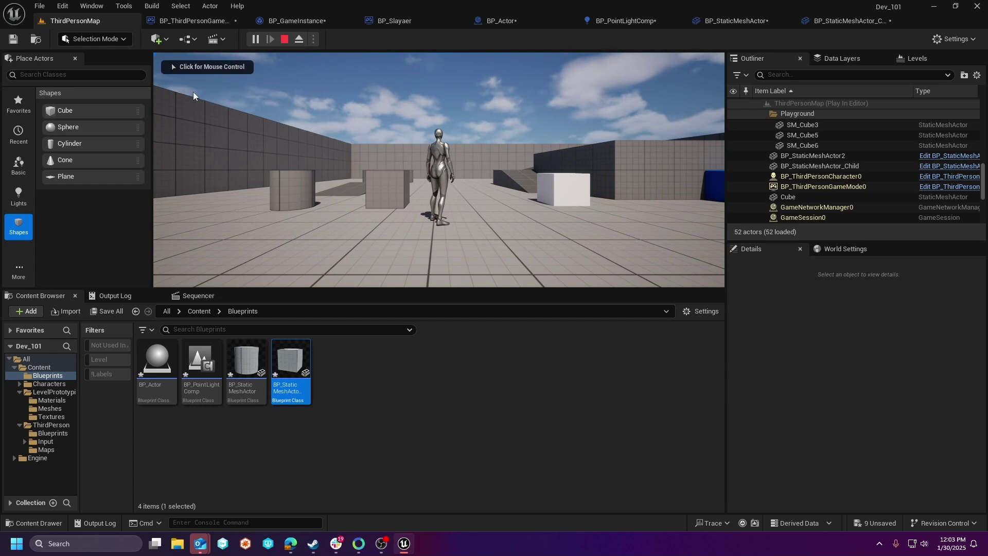
{"action": "left_click", "coordinate": [285, 40]}
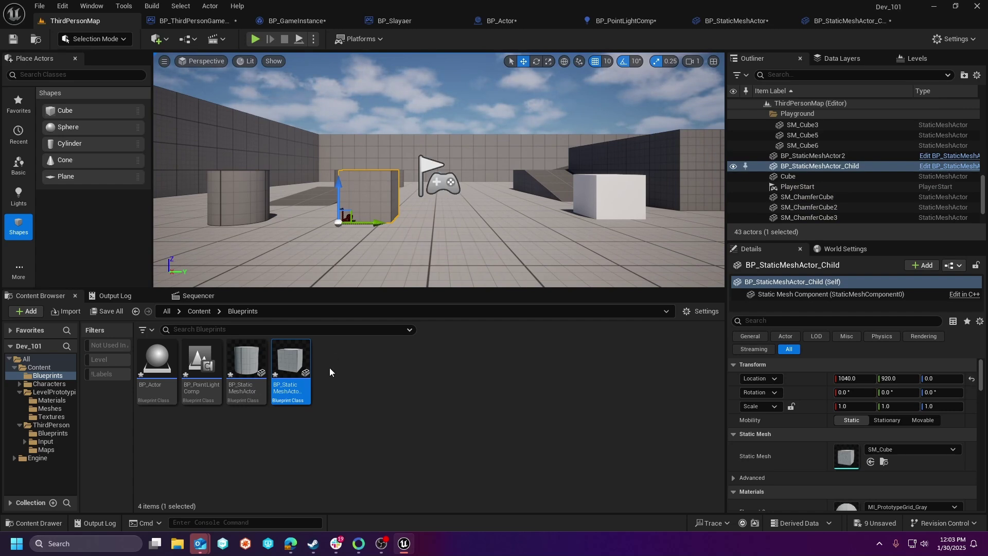
Step: In BP_StaticMeshActor_Child's Event Graph, delete the Parent: BeginPlay node and connect a Print String node to Event BeginPlay instead
{"action": "double_click", "coordinate": [290, 362]}
{"action": "left_click", "coordinate": [386, 58]}
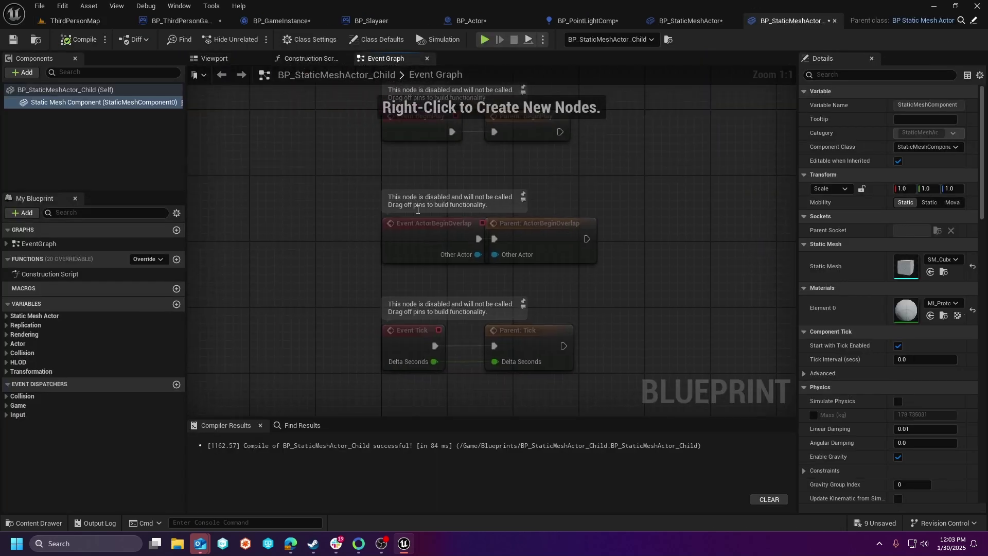
{"action": "left_click", "coordinate": [342, 299]}
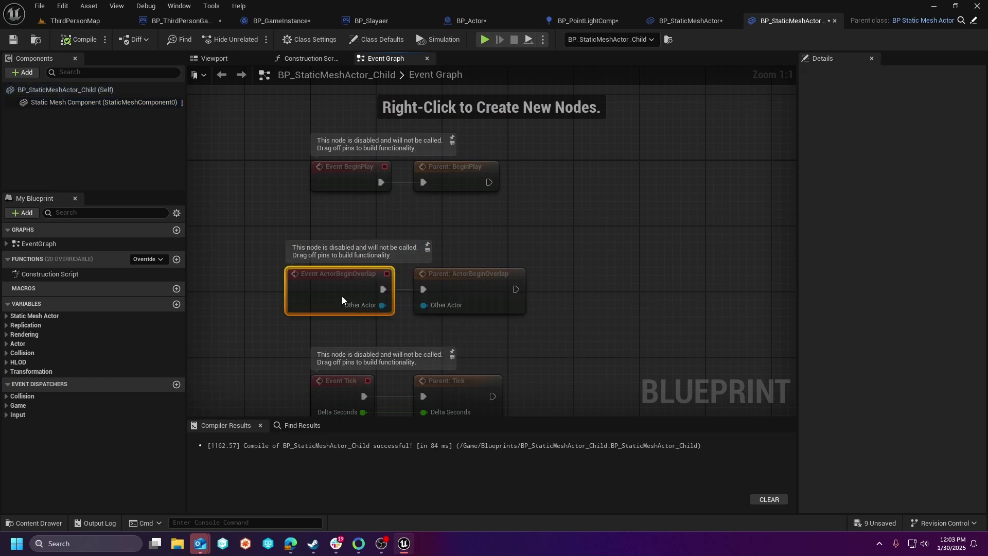
{"action": "left_click", "coordinate": [367, 188]}
{"action": "left_click", "coordinate": [457, 180]}
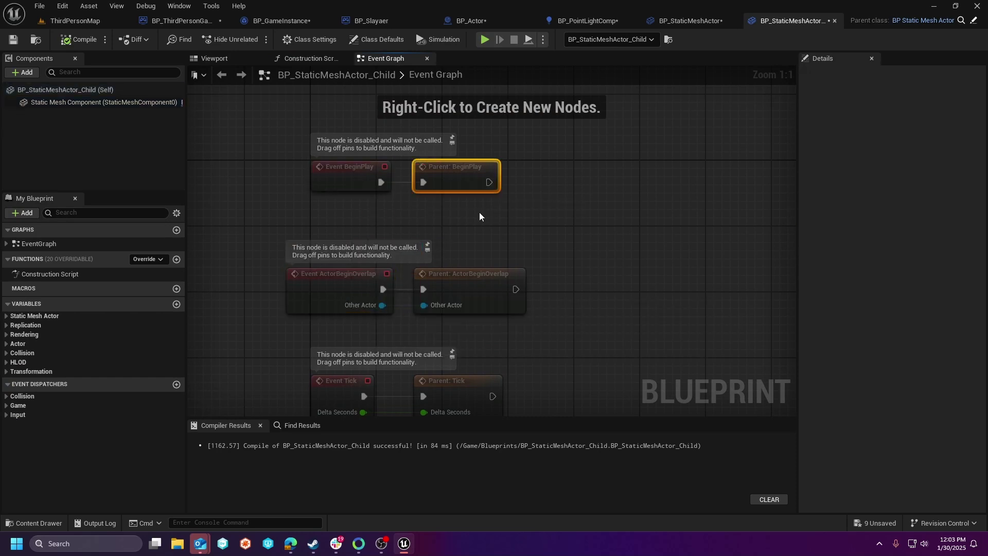
{"action": "key", "text": "Delete"}
{"action": "left_click_drag", "start_coordinate": [381, 182], "coordinate": [482, 169]}
{"action": "type", "text": "print"}
{"action": "key", "text": "Return"}
Step: Play-test ThirdPersonMap to check the child's printed output without the parent call, and stop the session
{"action": "left_click", "coordinate": [78, 22]}
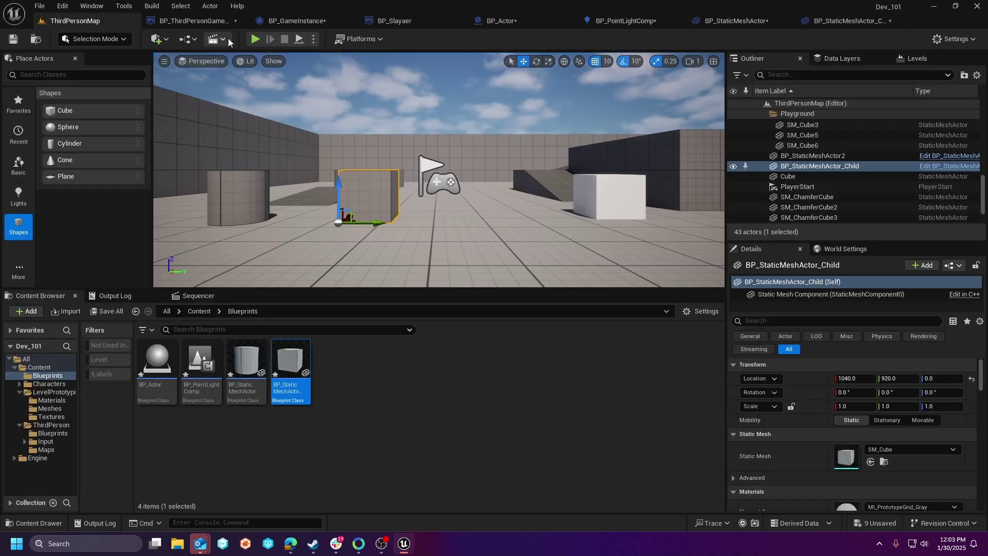
{"action": "left_click", "coordinate": [254, 39]}
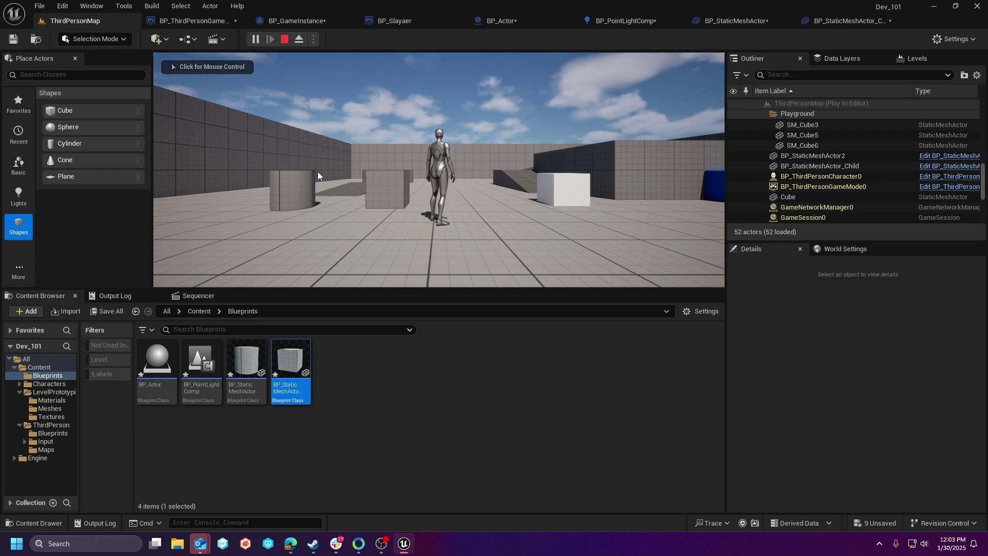
{"action": "left_click", "coordinate": [284, 40]}
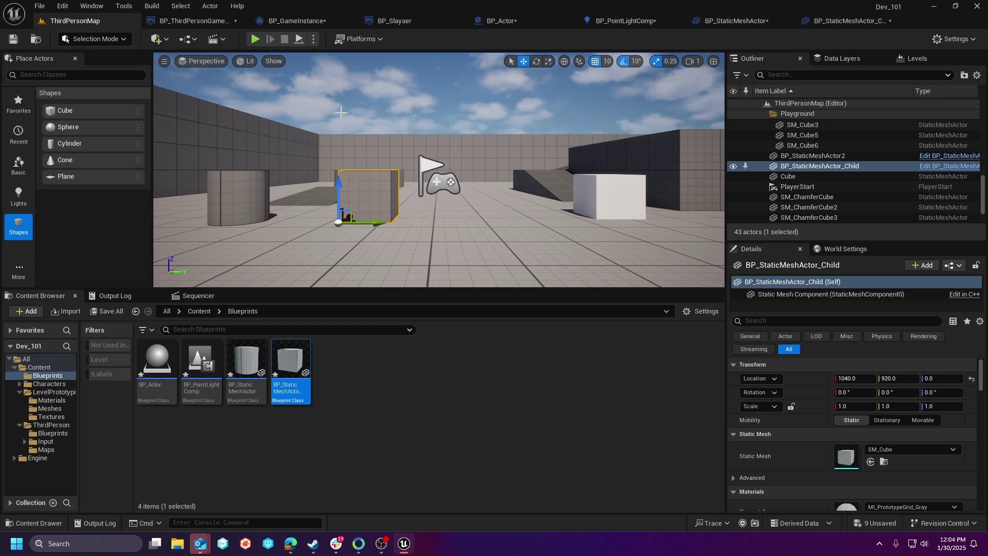
Step: Add a call to the parent function for Event BeginPlay in BP_StaticMeshActor_Child and place it in the execution chain before Print String
{"action": "left_click", "coordinate": [811, 21]}
{"action": "left_click_drag", "start_coordinate": [472, 170], "coordinate": [564, 171]}
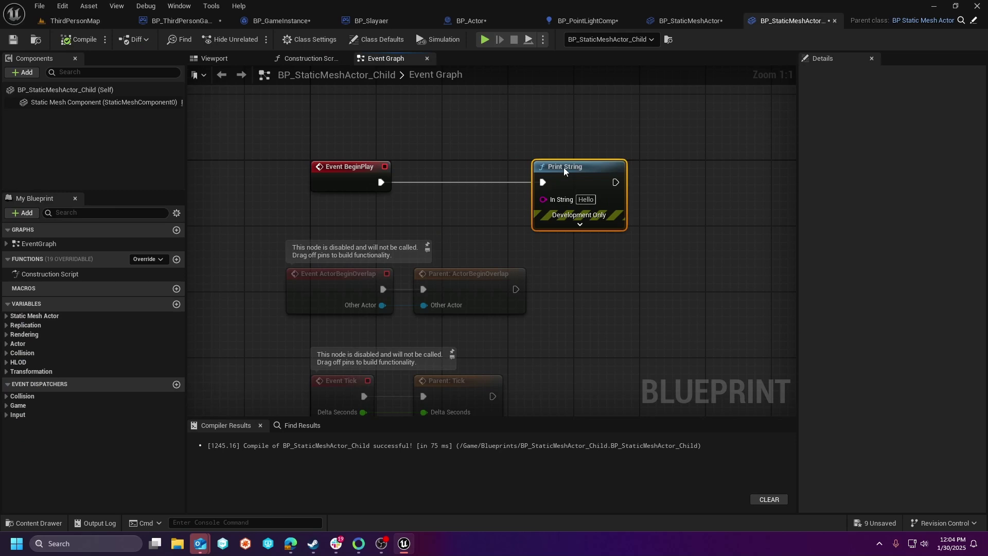
{"action": "right_click", "coordinate": [380, 182]}
{"action": "mouse_move", "coordinate": [427, 240]}
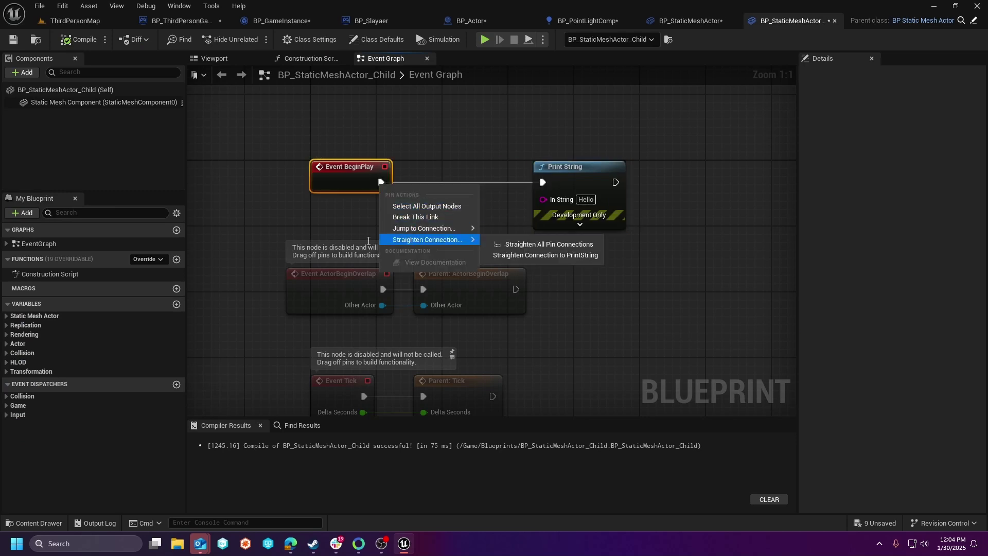
{"action": "right_click", "coordinate": [362, 184]}
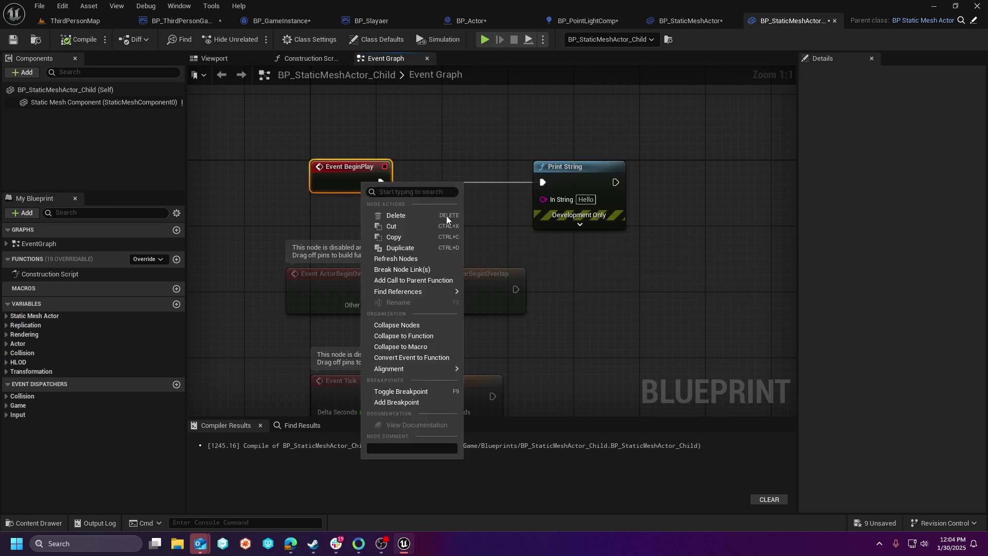
{"action": "left_click", "coordinate": [424, 279]}
{"action": "left_click_drag", "start_coordinate": [357, 222], "coordinate": [547, 188]}
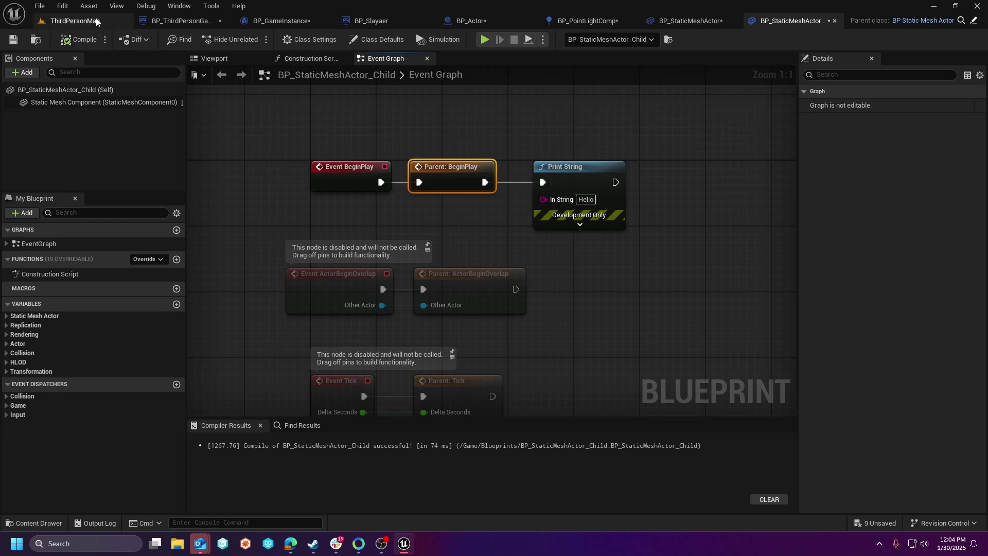
Step: Play-test ThirdPersonMap to compare the parent and child printed messages, and stop the session
{"action": "left_click", "coordinate": [58, 20]}
{"action": "left_click", "coordinate": [255, 39]}
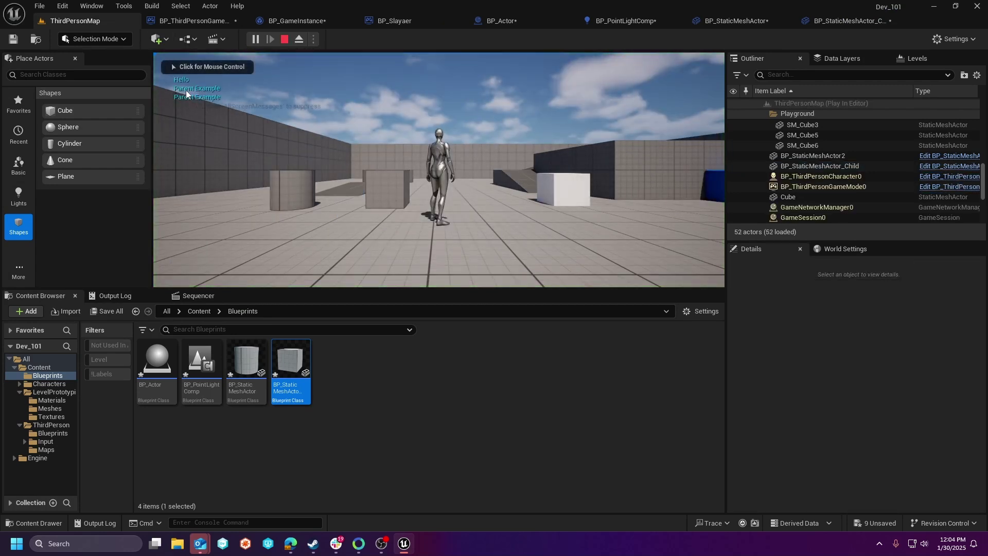
{"action": "left_click", "coordinate": [284, 39]}
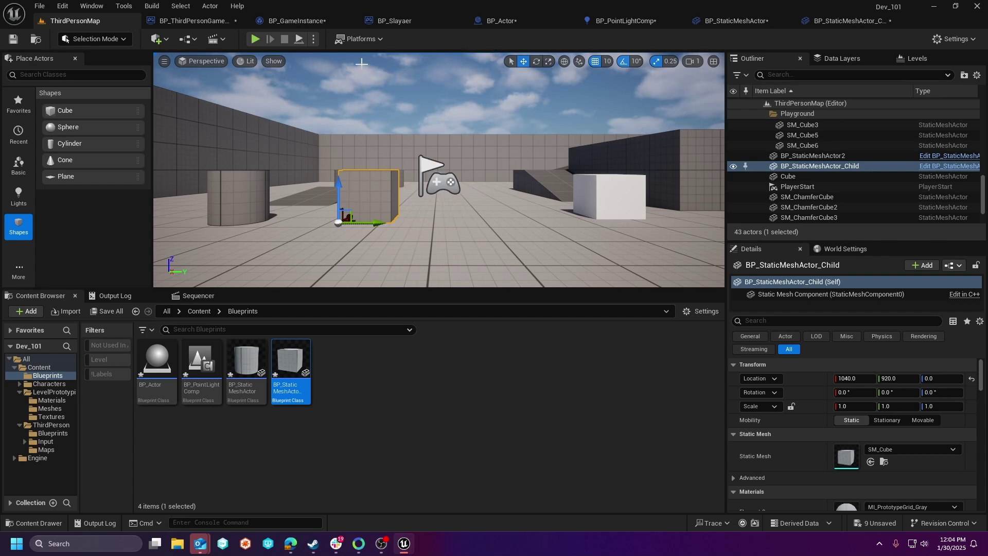
Step: Return to BP_Actor's Event Graph, widen its Details area, and select the Event Tick node
{"action": "left_click", "coordinate": [193, 21]}
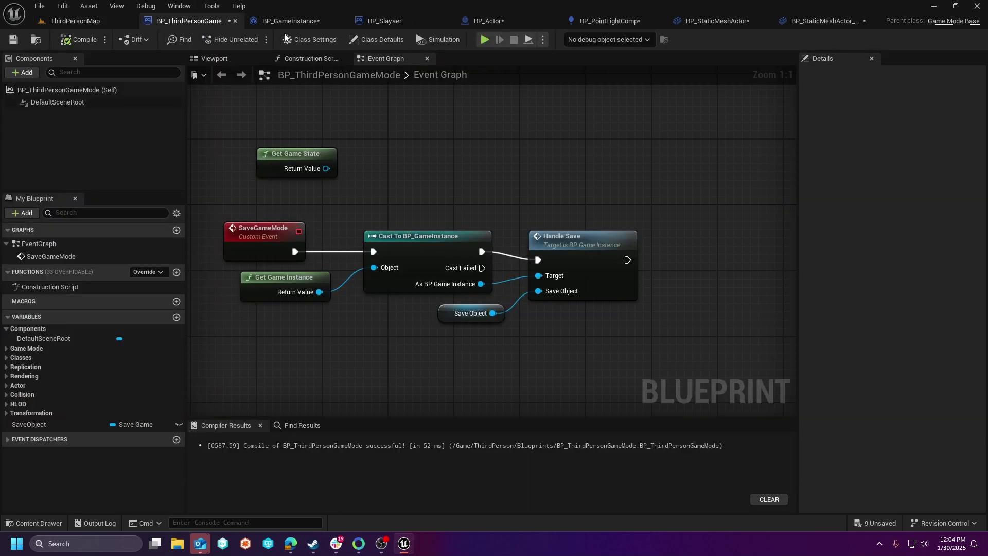
{"action": "left_click", "coordinate": [308, 20]}
{"action": "left_click", "coordinate": [491, 20]}
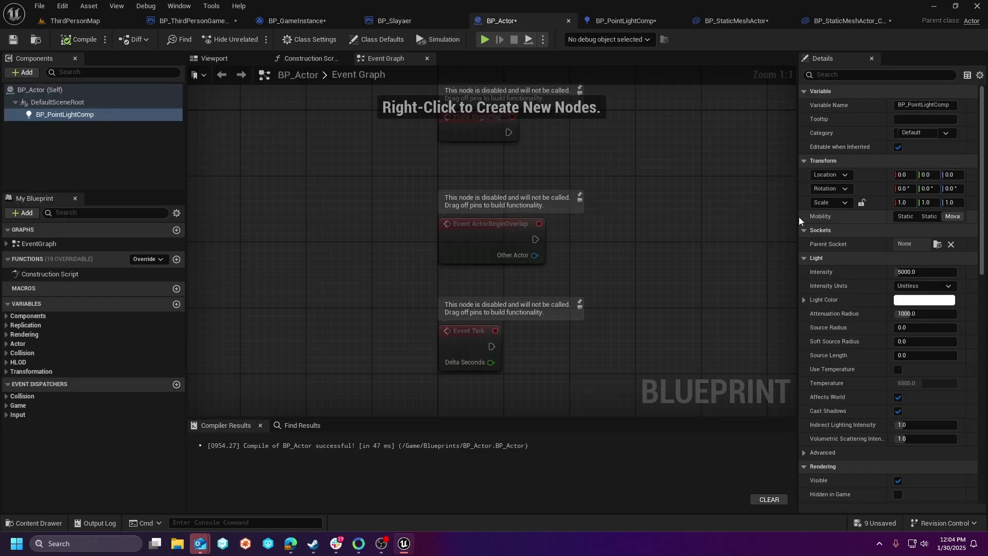
{"action": "left_click_drag", "start_coordinate": [797, 218], "coordinate": [719, 218]}
{"action": "left_click", "coordinate": [454, 339]}
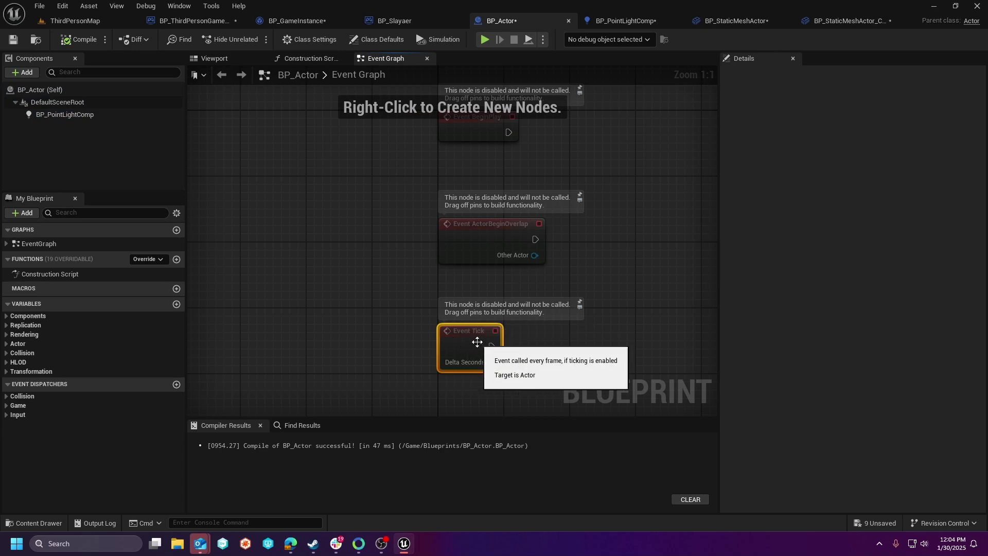
Step: Filter BP_Actor's class properties by "tick", disable Start with Tick Enabled, and compile the Blueprint
{"action": "left_click", "coordinate": [52, 90]}
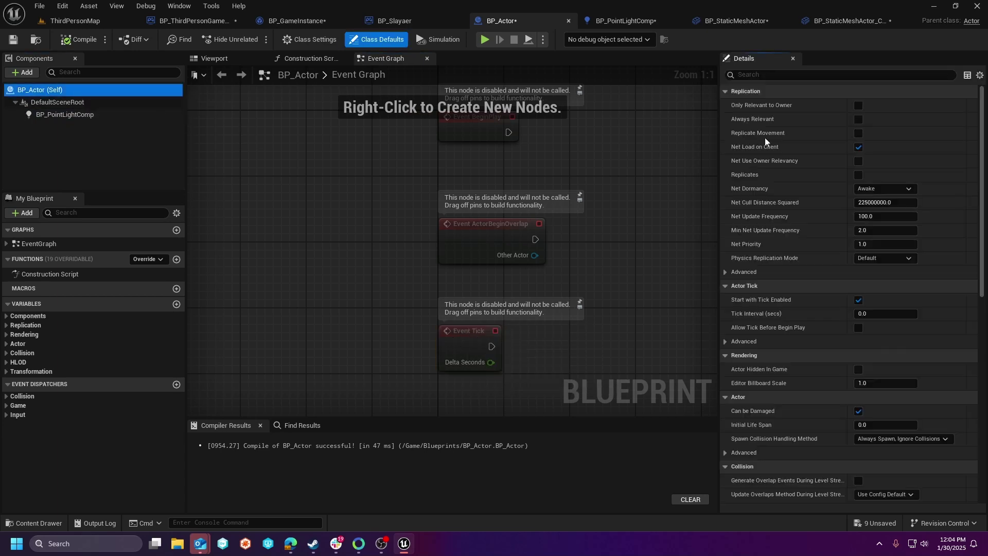
{"action": "left_click", "coordinate": [786, 76]}
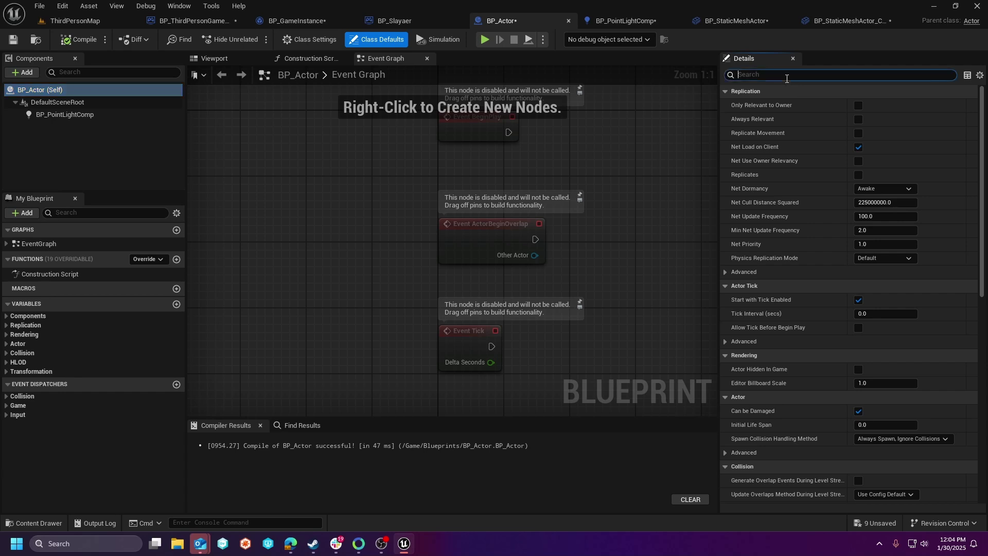
{"action": "type", "text": "ticke"}
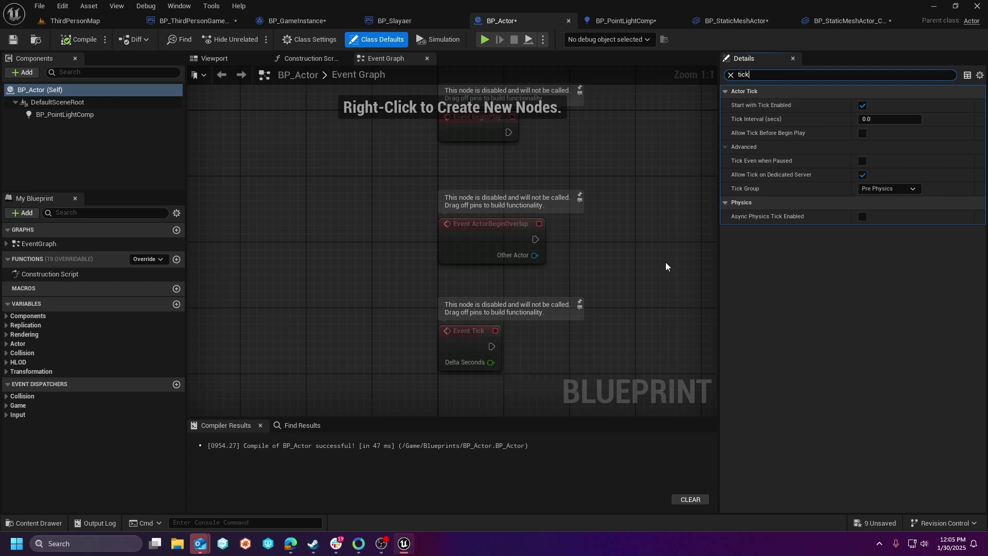
{"action": "left_click", "coordinate": [863, 106]}
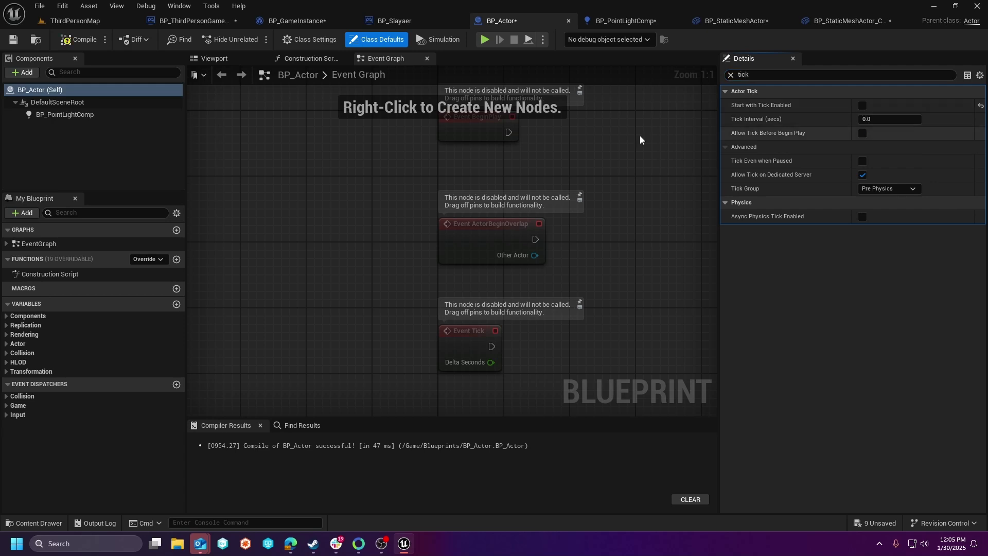
{"action": "left_click", "coordinate": [77, 40]}
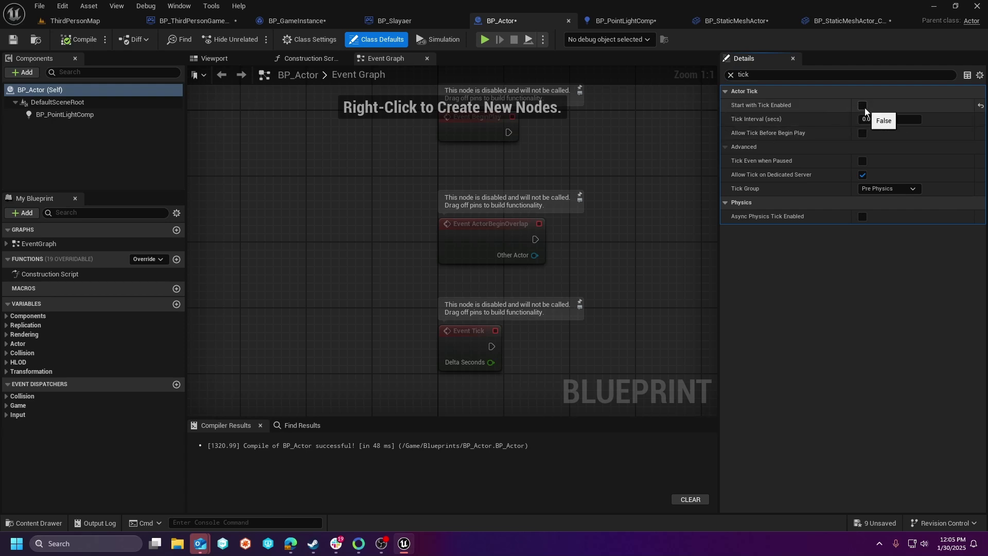
{"action": "left_click", "coordinate": [730, 76]}
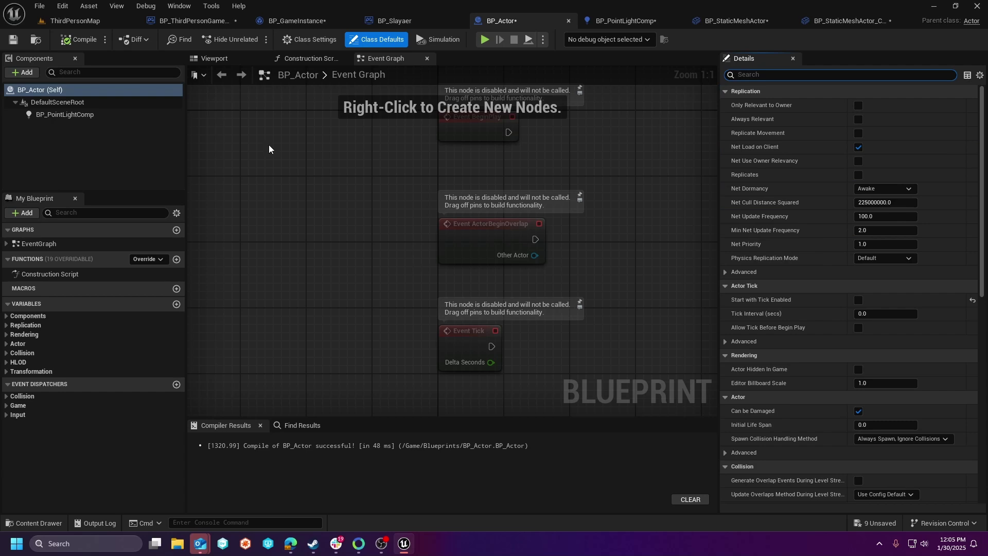
Step: Filter the properties of BP_Actor's BP_PointLightComp component by "tick" to inspect its Component Tick settings
{"action": "left_click", "coordinate": [63, 115]}
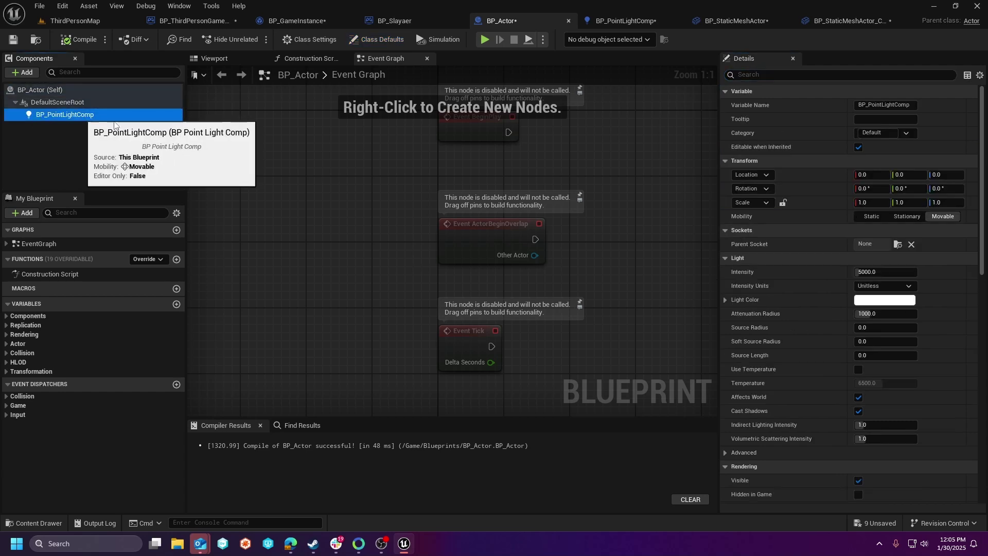
{"action": "left_click", "coordinate": [756, 75]}
{"action": "type", "text": "ticks"}
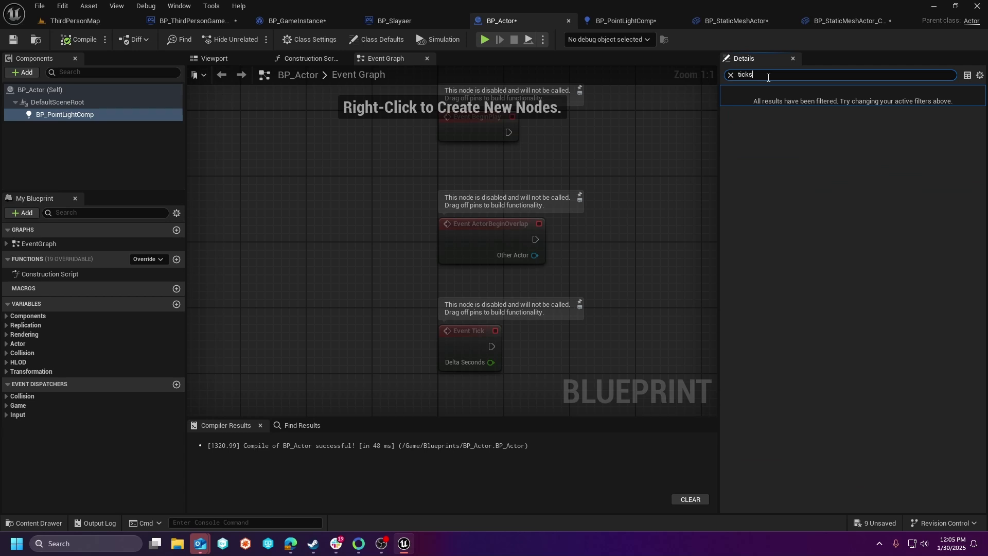
{"action": "key", "text": "BackSpace"}
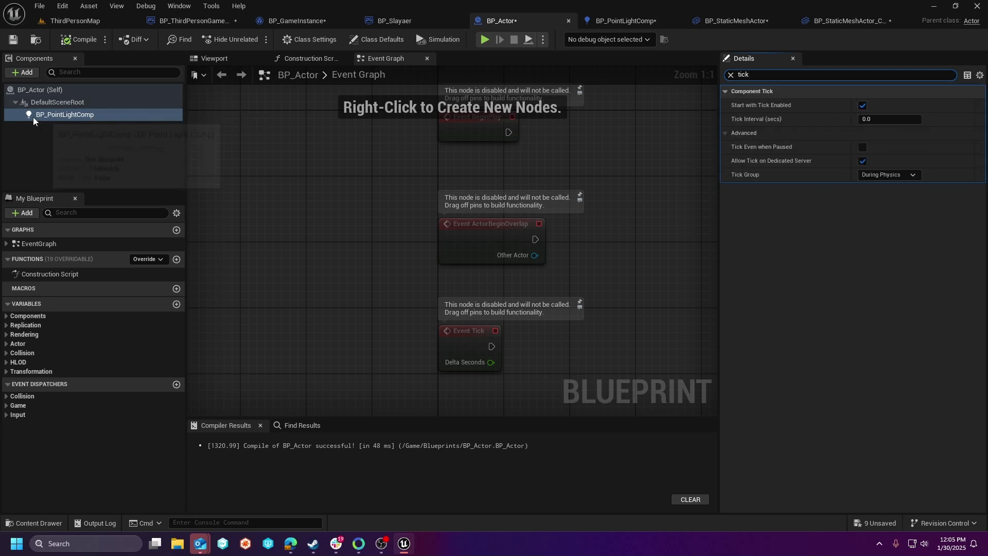
{"action": "left_click", "coordinate": [49, 116]}
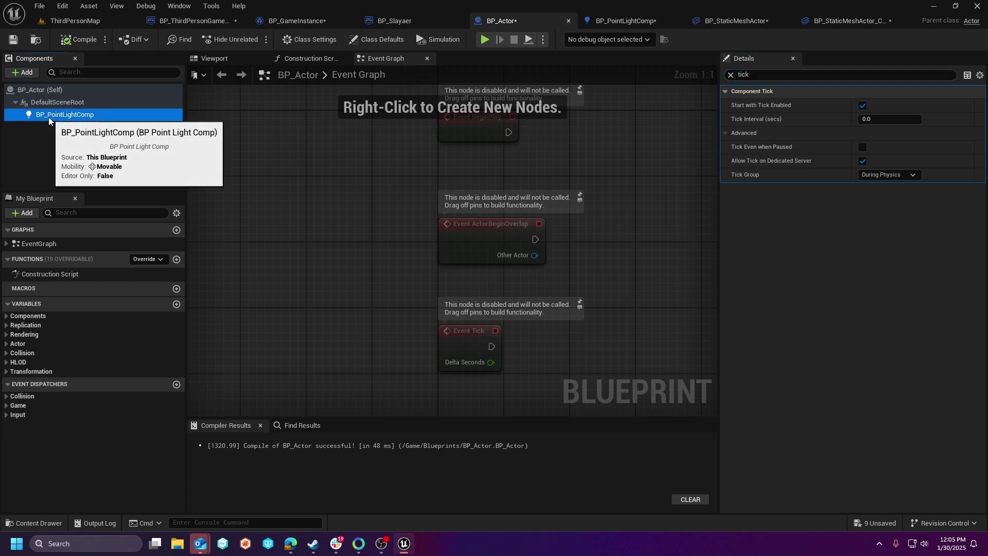
Step: Open the BP_PointLightComp Blueprint from the component and add an Event Tick node above Event Begin Play
{"action": "right_click", "coordinate": [87, 116]}
{"action": "left_click", "coordinate": [146, 247]}
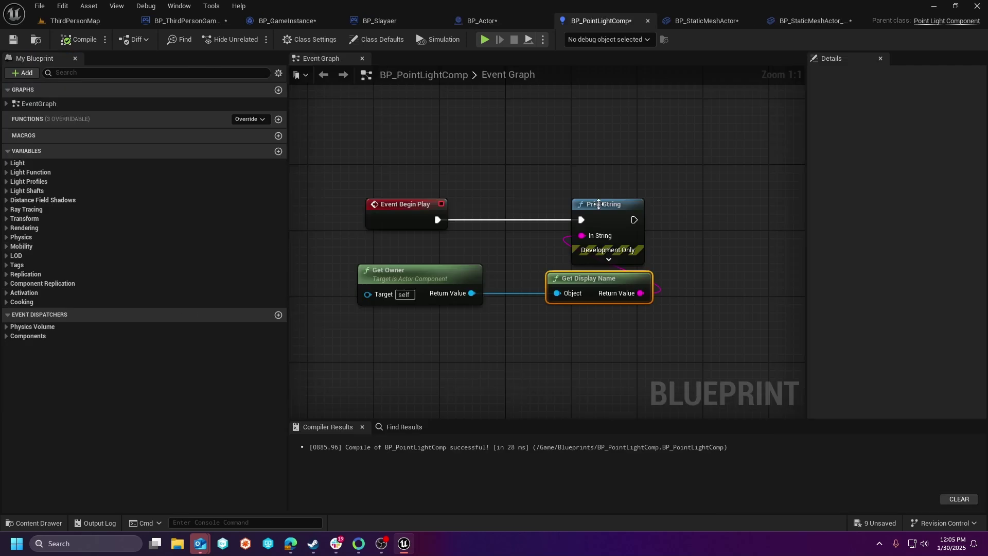
{"action": "right_click_drag", "start_coordinate": [453, 175], "coordinate": [472, 262]}
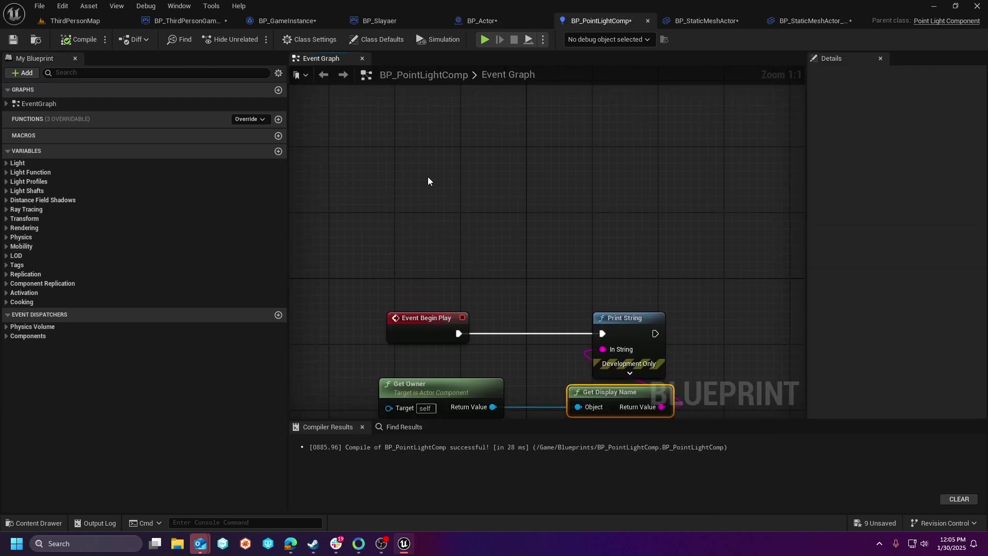
{"action": "right_click", "coordinate": [430, 208]}
{"action": "type", "text": "tick"}
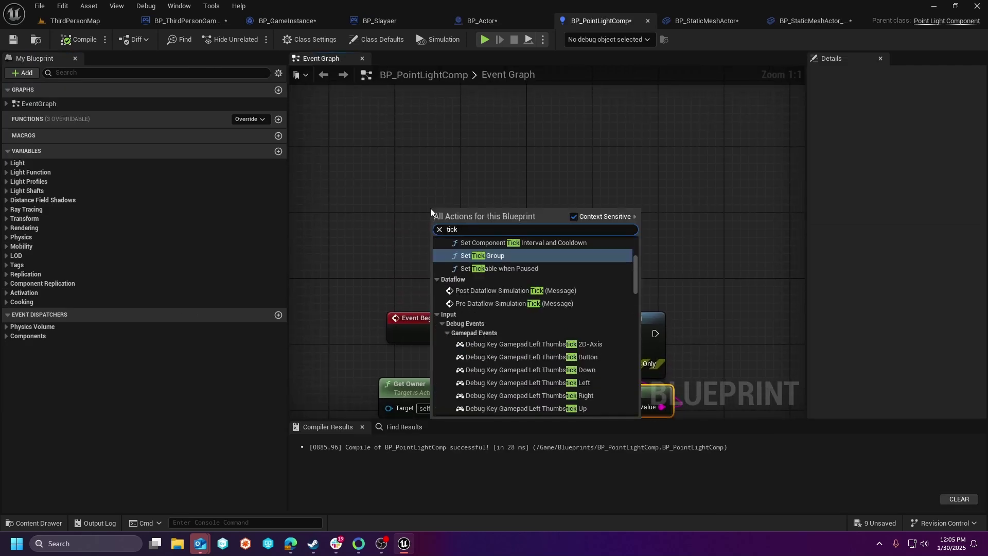
{"action": "key", "text": "BackSpace"}
{"action": "key", "text": "BackSpace"}
{"action": "key", "text": "BackSpace"}
{"action": "key", "text": "BackSpace"}
{"action": "type", "text": "eve"}
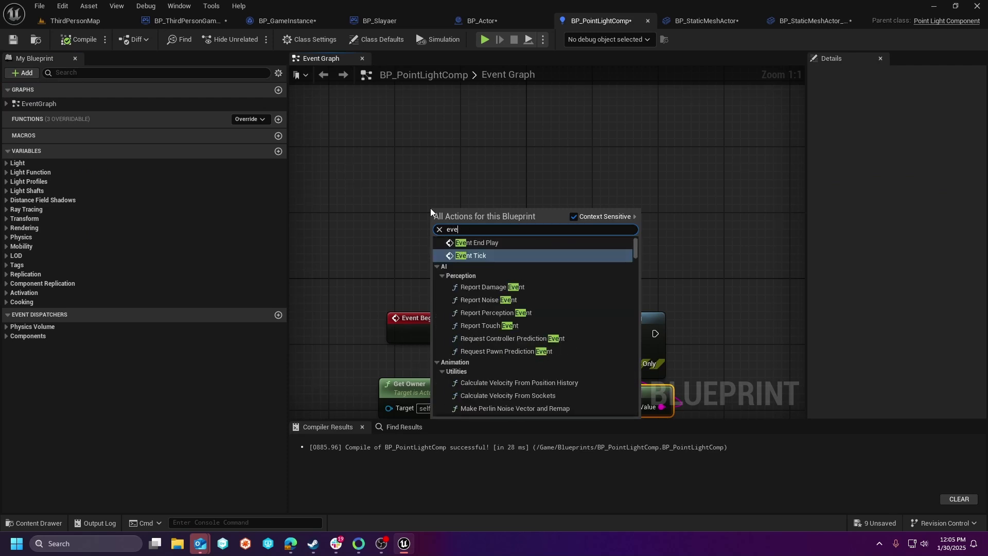
{"action": "type", "text": "ntt"}
{"action": "key", "text": "Return"}
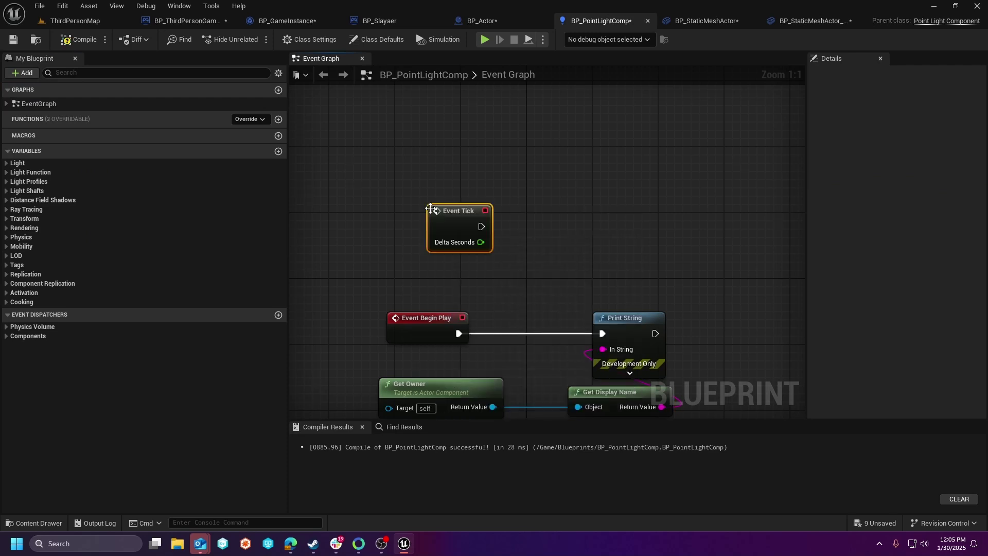
Step: Connect a Print String node to Event Tick in BP_PointLightComp, set its text to "Comp ticking", and compile
{"action": "right_click", "coordinate": [536, 226]}
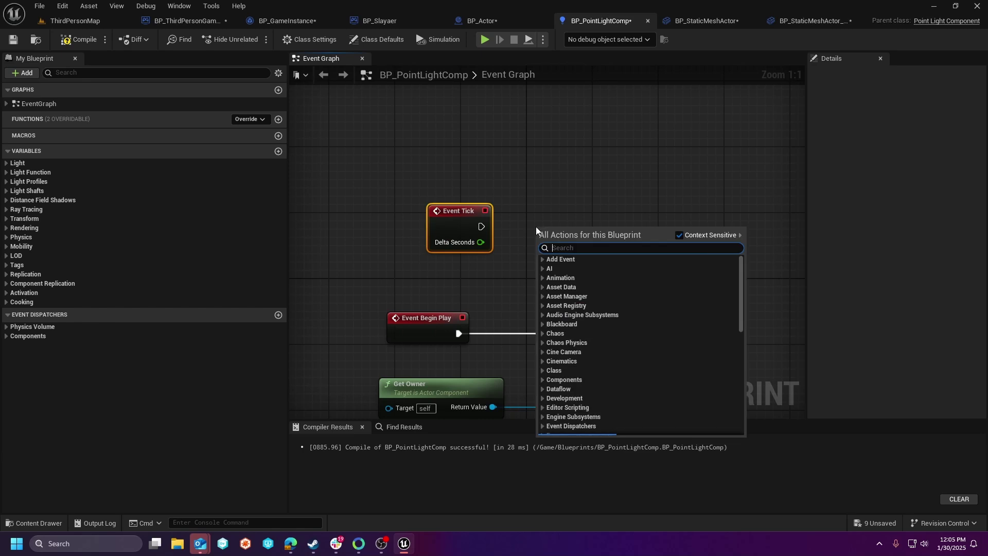
{"action": "type", "text": "print"}
{"action": "key", "text": "Return"}
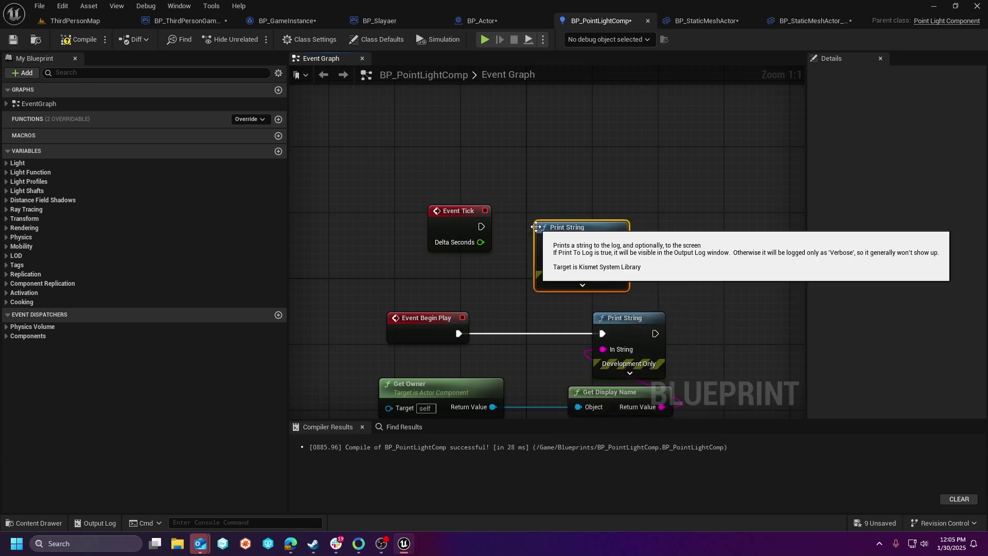
{"action": "left_click_drag", "start_coordinate": [481, 227], "coordinate": [581, 243]}
{"action": "left_click", "coordinate": [582, 243]}
{"action": "type", "text": "Comp tick"}
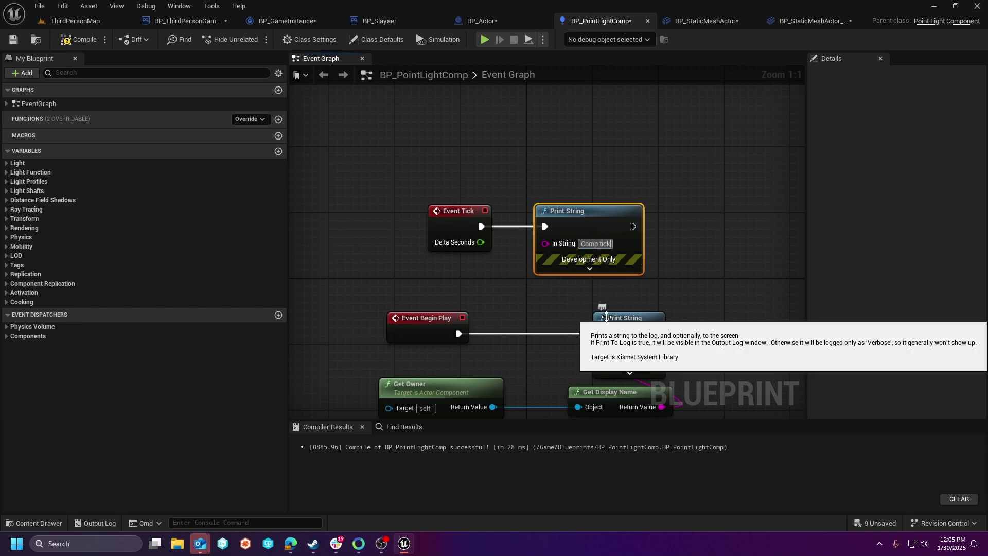
{"action": "type", "text": "ing"}
{"action": "key", "text": "Return"}
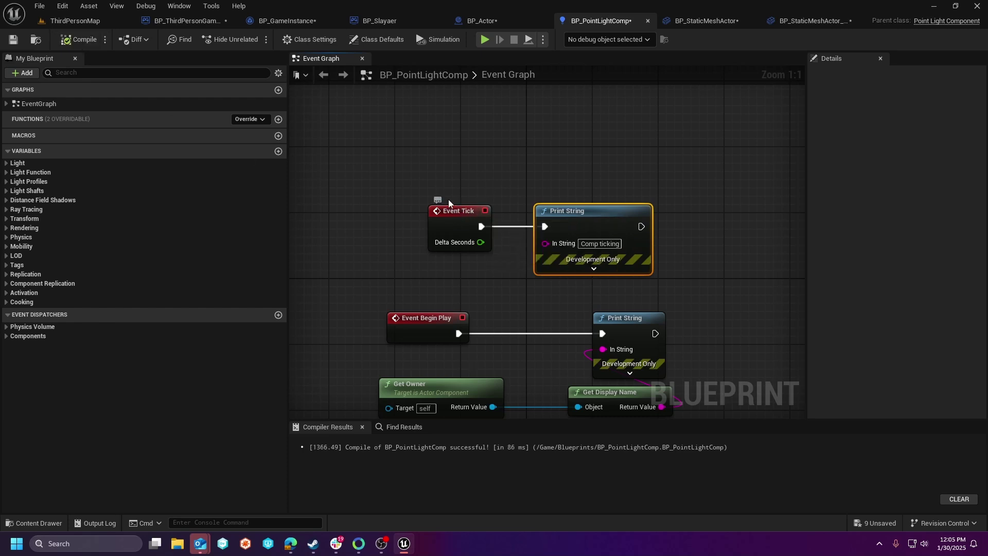
Step: Play-test ThirdPersonMap to check for the component's tick message, and stop the session
{"action": "left_click", "coordinate": [75, 21]}
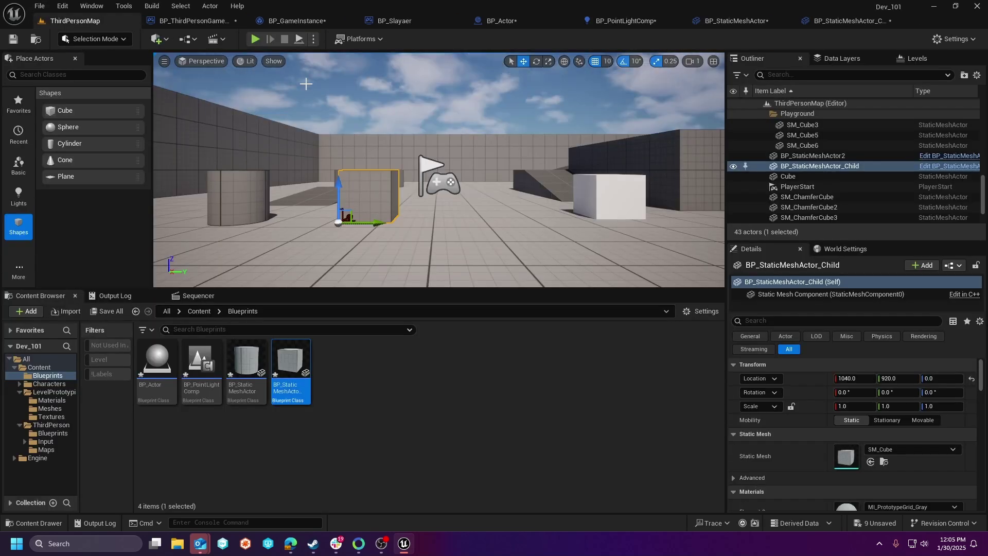
{"action": "left_click", "coordinate": [257, 40]}
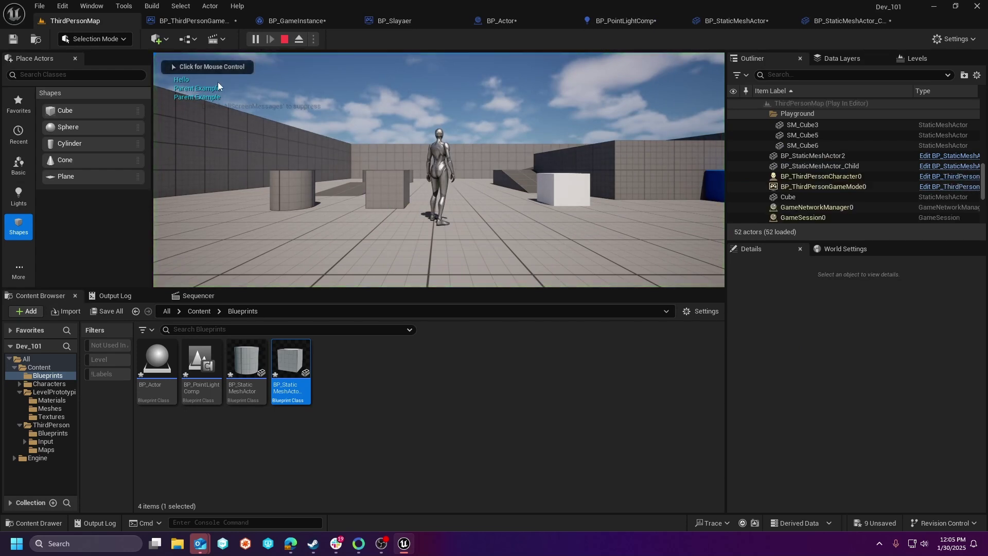
{"action": "left_click", "coordinate": [284, 40]}
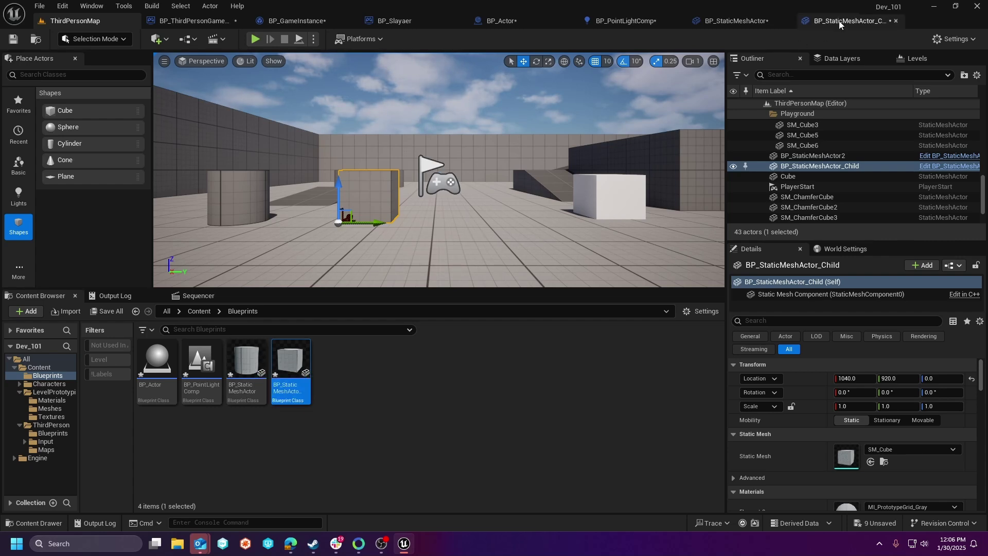
Step: Review BP_PointLightComp's tick graph and the tick settings of BP_Actor's component and of the actor itself
{"action": "left_click", "coordinate": [625, 20]}
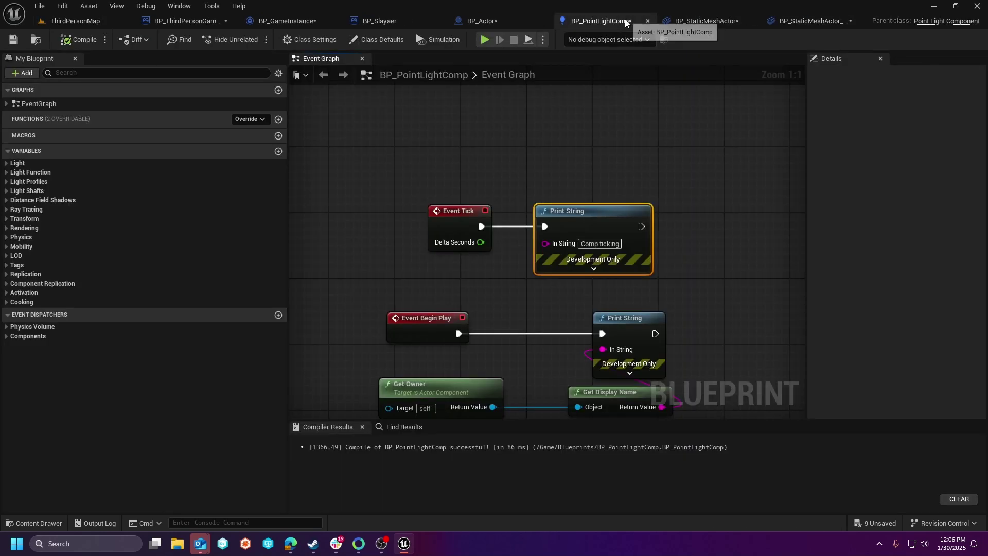
{"action": "left_click", "coordinate": [476, 23]}
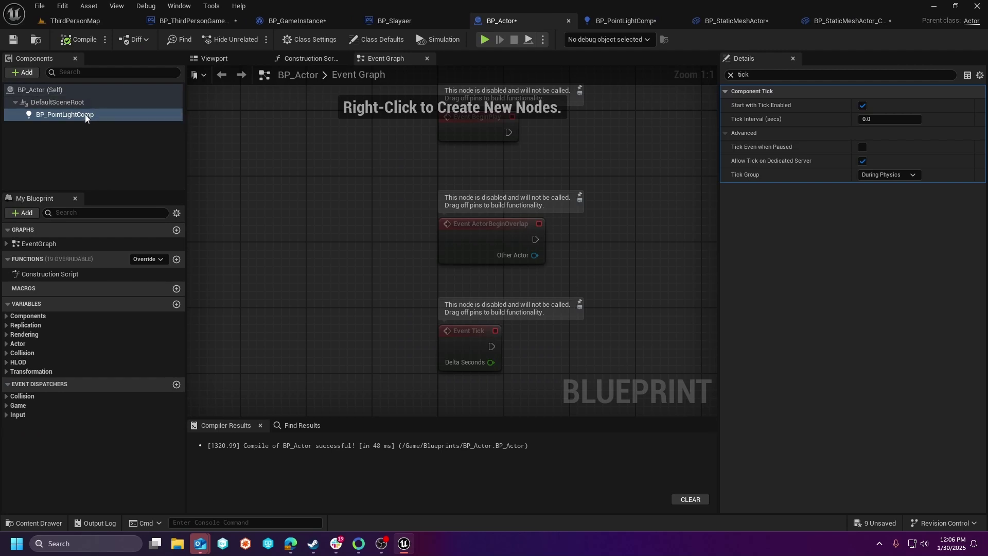
{"action": "left_click", "coordinate": [41, 90]}
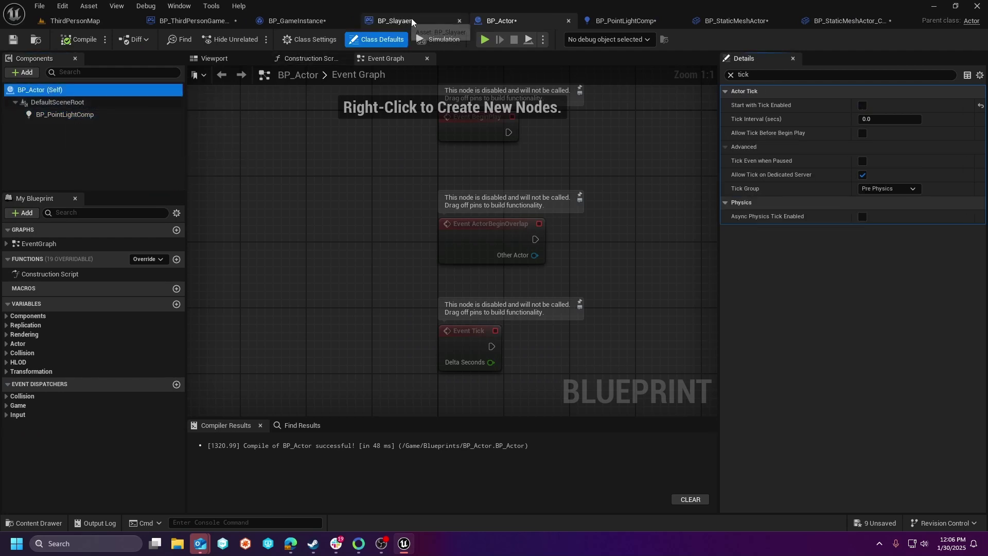
Step: Place BP_Actor in ThirdPersonMap between the player start and the white cube, and play-test the level briefly
{"action": "left_click", "coordinate": [51, 20]}
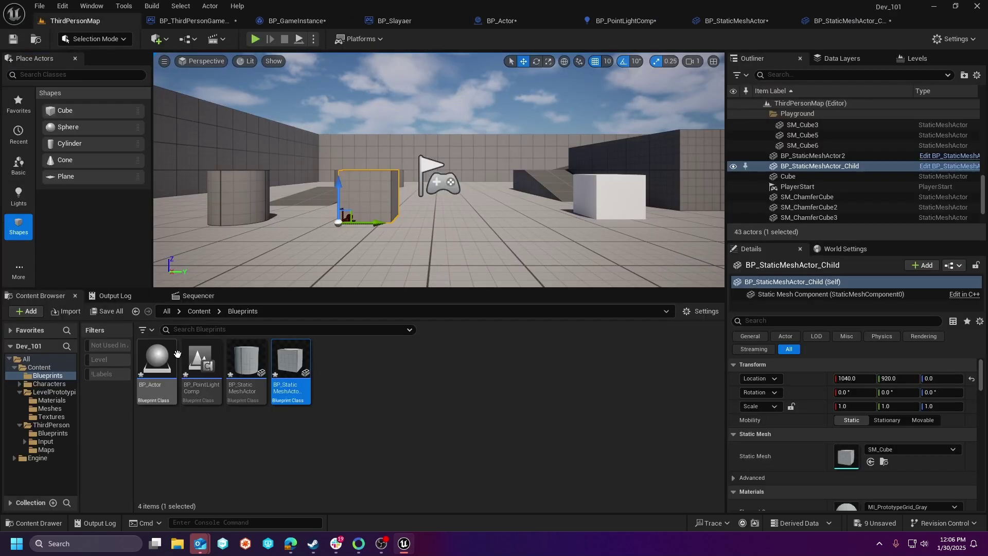
{"action": "left_click_drag", "start_coordinate": [371, 324], "coordinate": [518, 140]}
{"action": "left_click", "coordinate": [257, 38]}
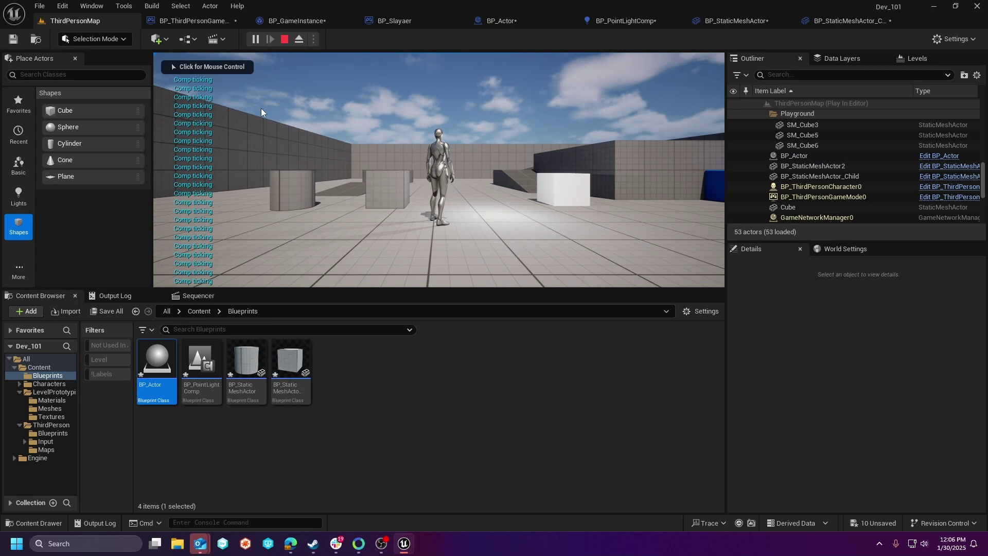
{"action": "left_click", "coordinate": [284, 39]}
Step: Disable Start with Tick Enabled on BP_Actor's BP_PointLightComp component, clear the property filter, and compile and save the Blueprint
{"action": "left_click", "coordinate": [501, 21]}
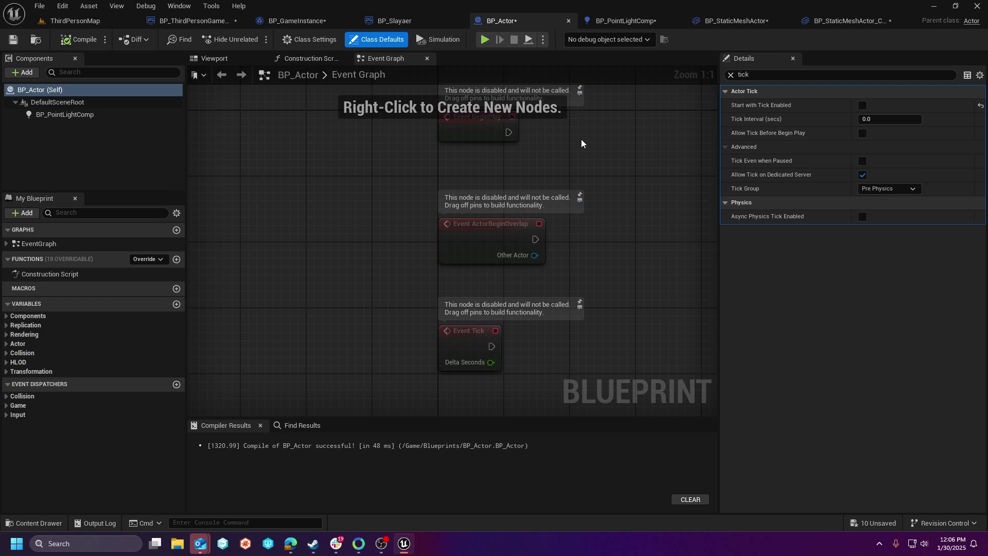
{"action": "left_click", "coordinate": [36, 117]}
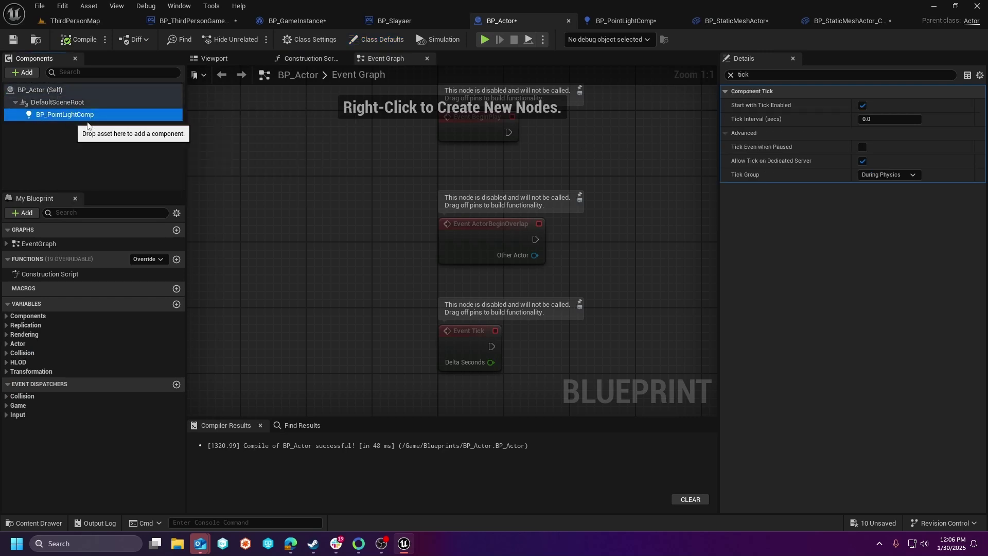
{"action": "left_click", "coordinate": [862, 106]}
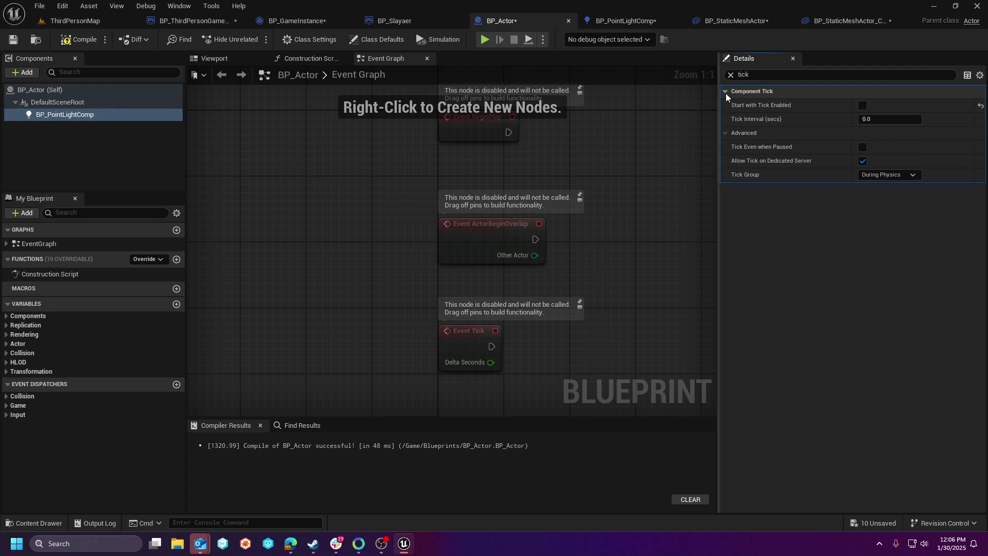
{"action": "left_click", "coordinate": [731, 75]}
{"action": "left_click", "coordinate": [78, 39]}
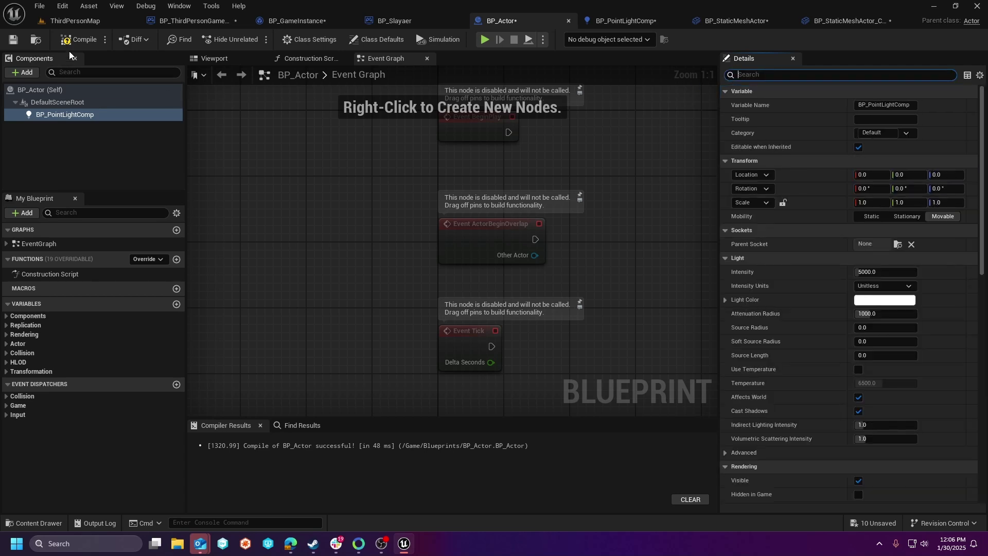
{"action": "left_click", "coordinate": [13, 39]}
Step: Play ThirdPersonMap again to check the on-screen messages with the component's tick disabled
{"action": "left_click", "coordinate": [75, 20]}
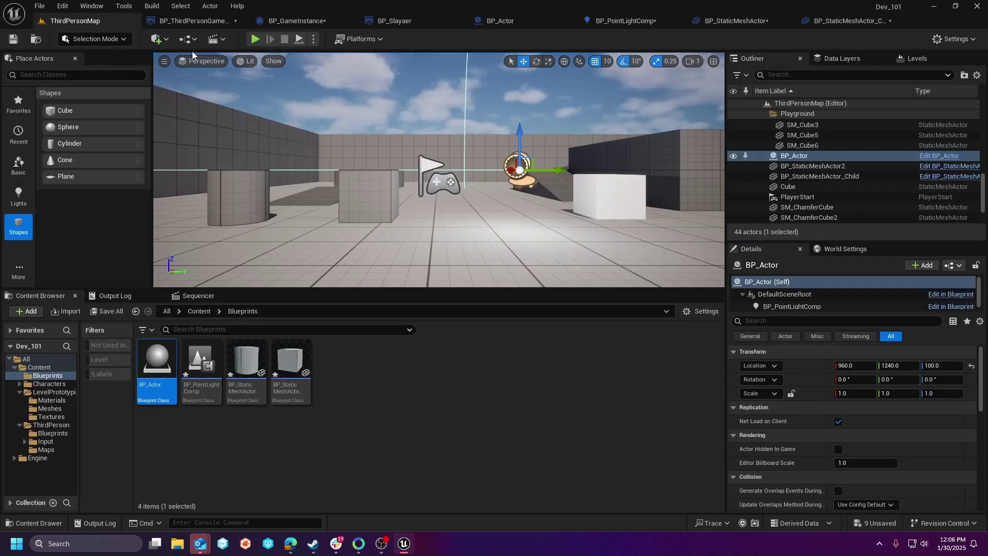
{"action": "left_click", "coordinate": [256, 39]}
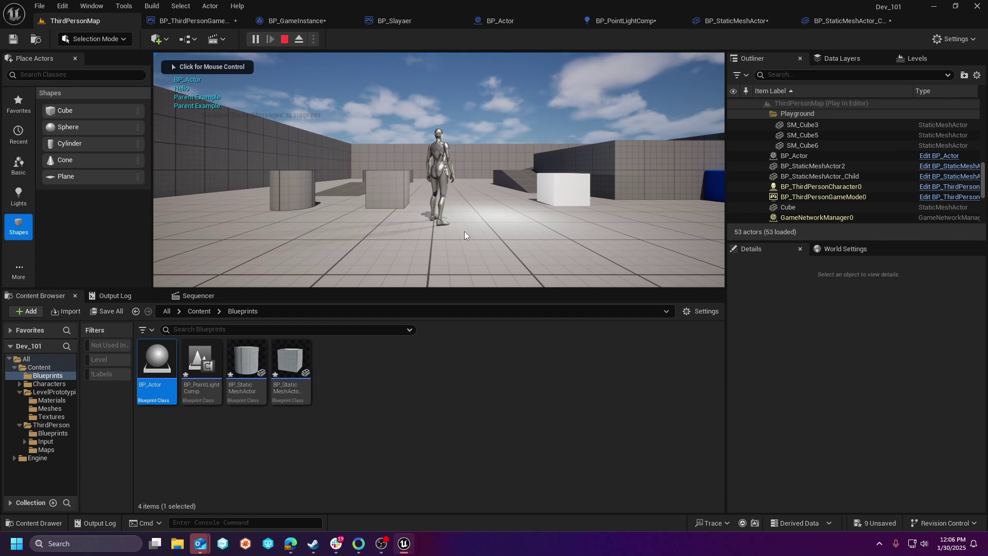